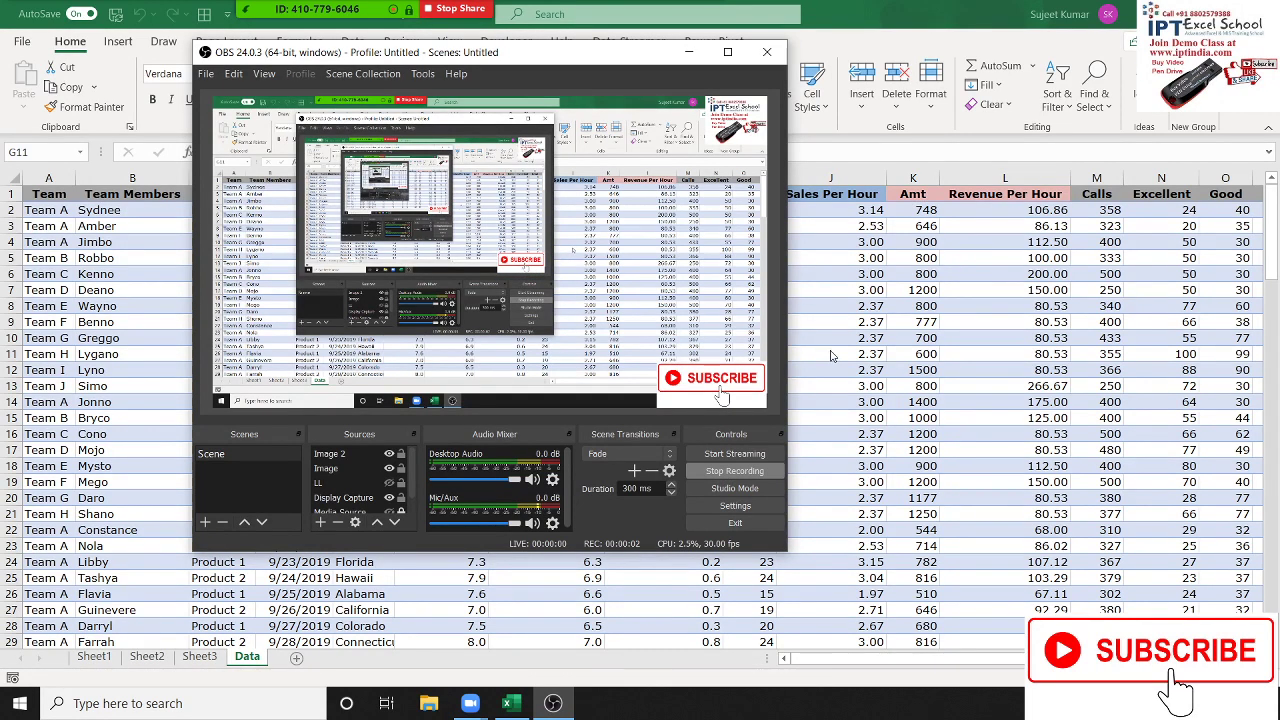
# - Insert a PivotTable from Data!$A$1:$U$132 onto a new worksheet, Sheet4
pyautogui.hotkey('alt', 'Tab')
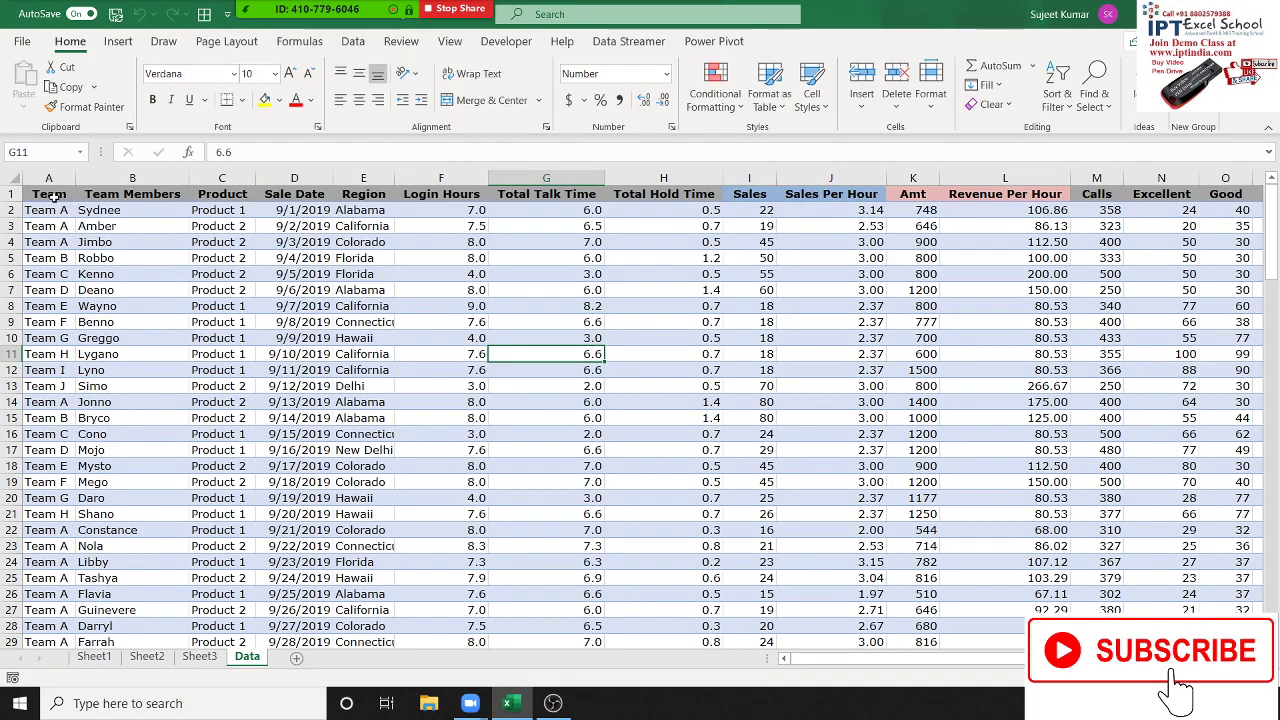
pyautogui.click(62, 195)
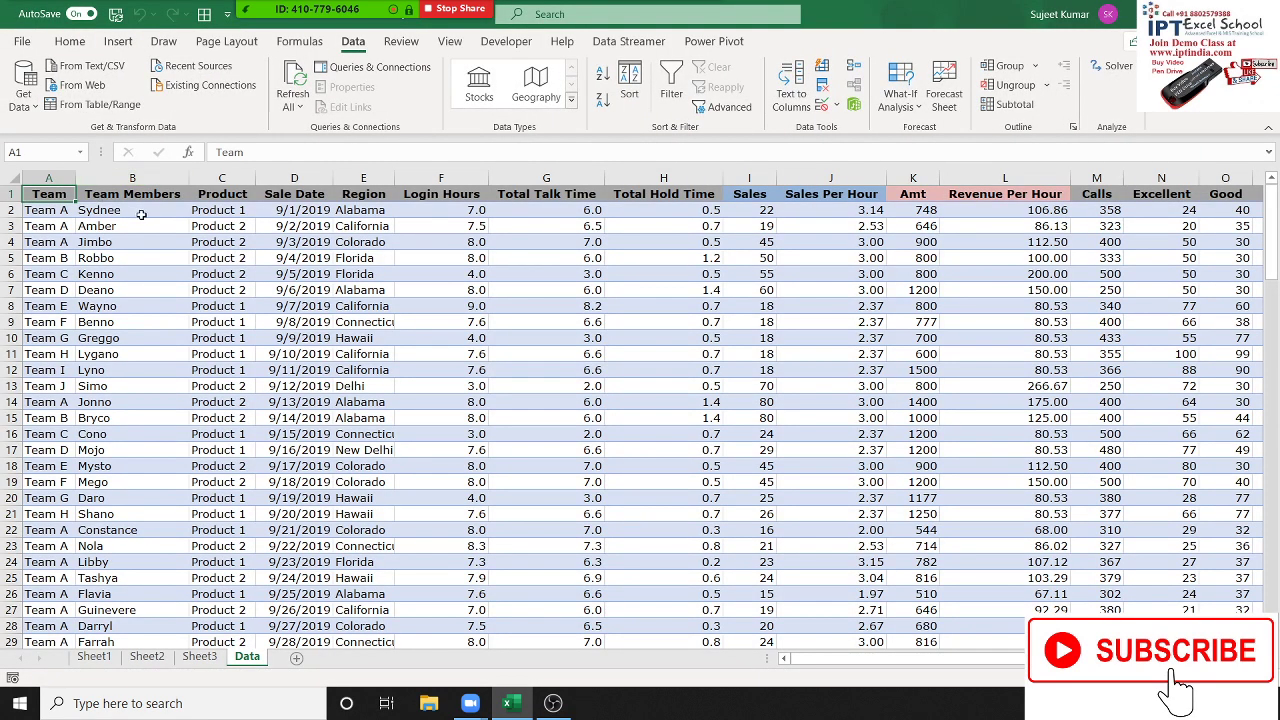
pyautogui.click(63, 193)
pyautogui.click(120, 45)
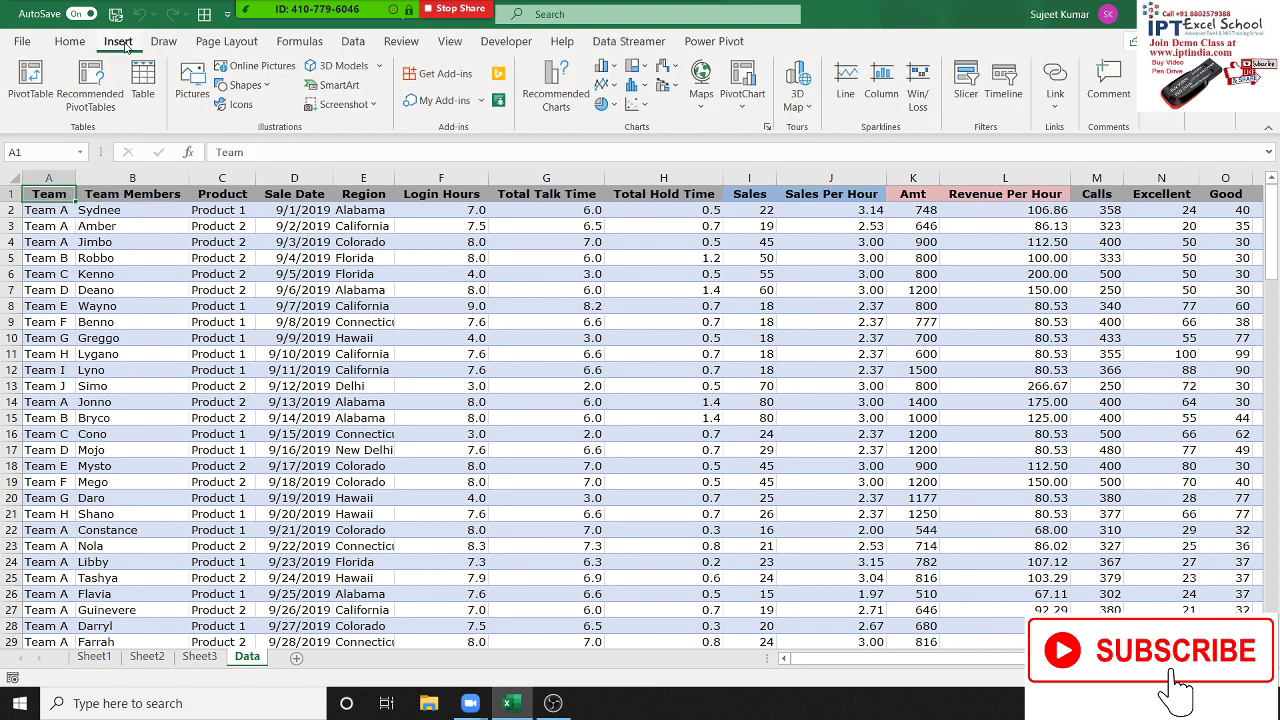
pyautogui.click(30, 85)
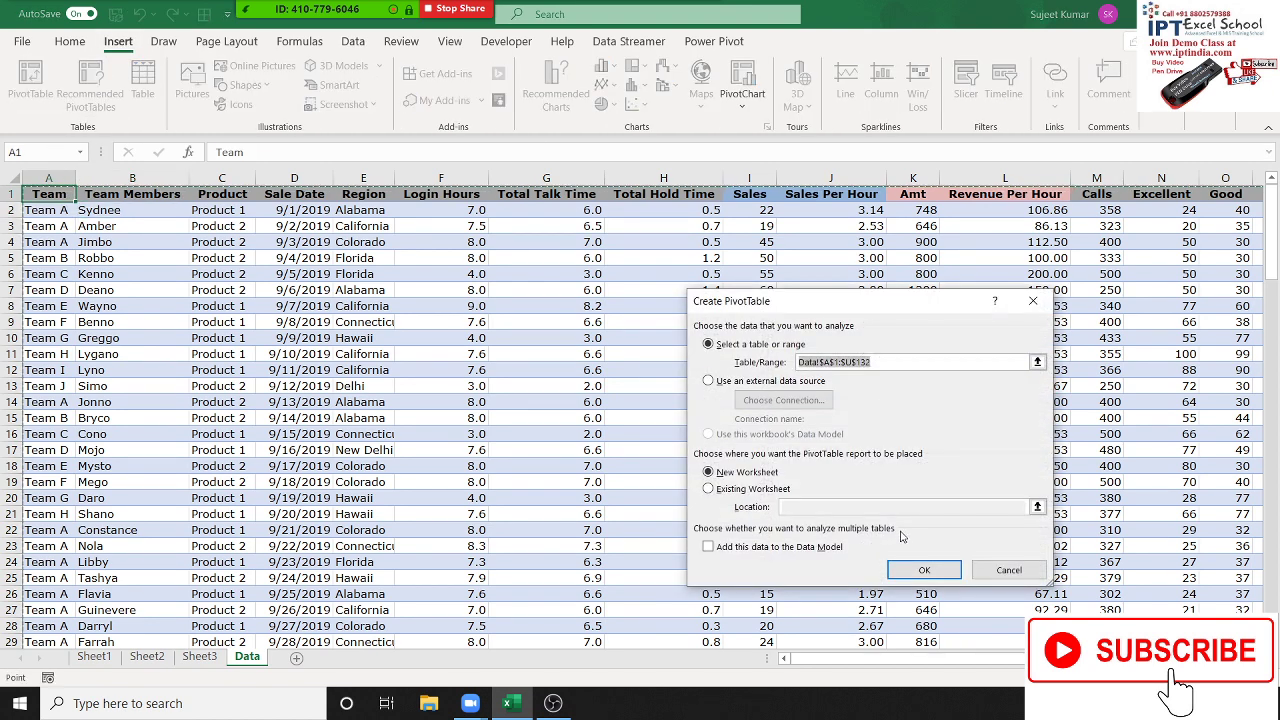
pyautogui.click(922, 570)
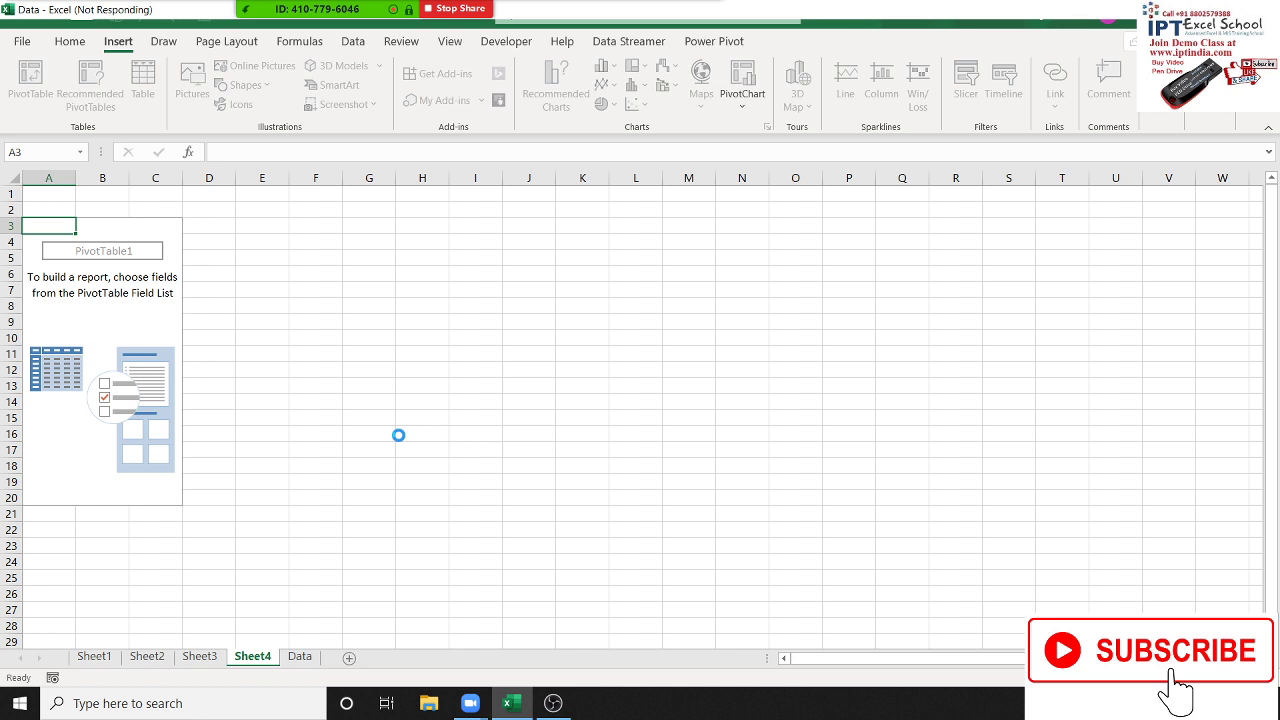
# - Show Sum of Sales by Team Members in rows, dropping the Region field that was tried first
pyautogui.click(120, 306)
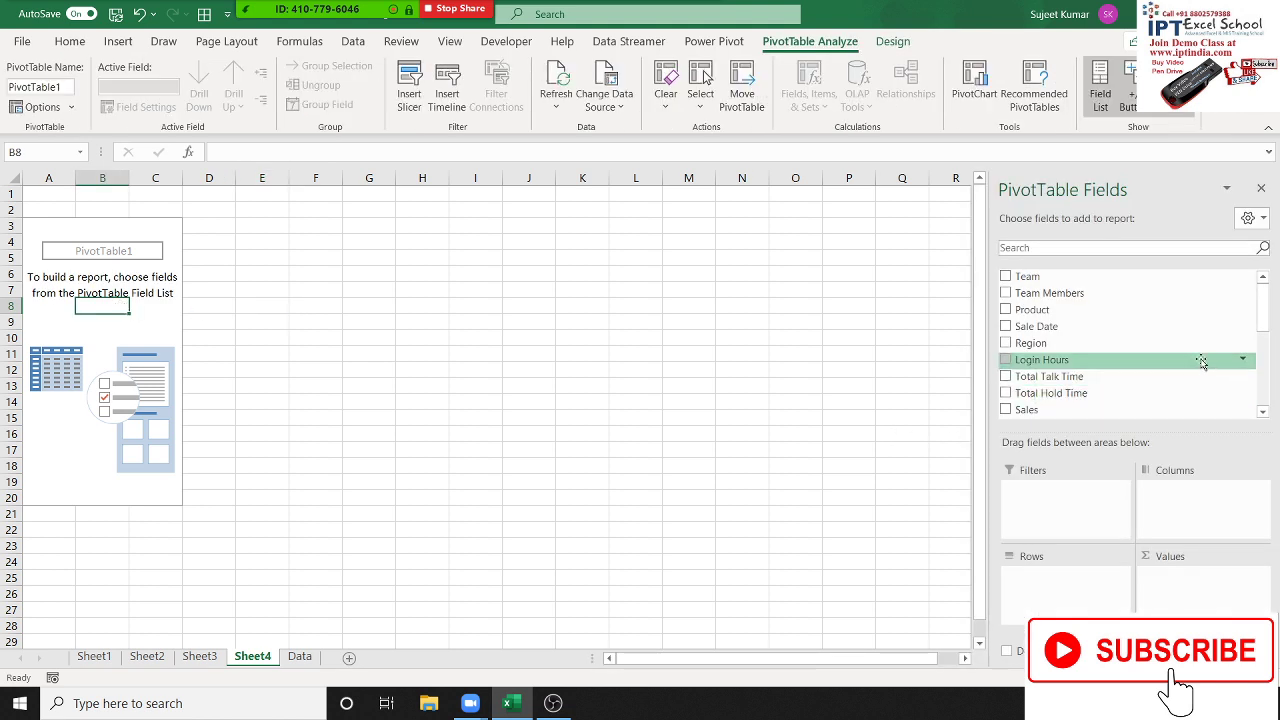
pyautogui.moveTo(1265, 314)
pyautogui.mouseDown()
pyautogui.moveTo(1263, 330)
pyautogui.moveTo(1264, 313)
pyautogui.mouseUp()
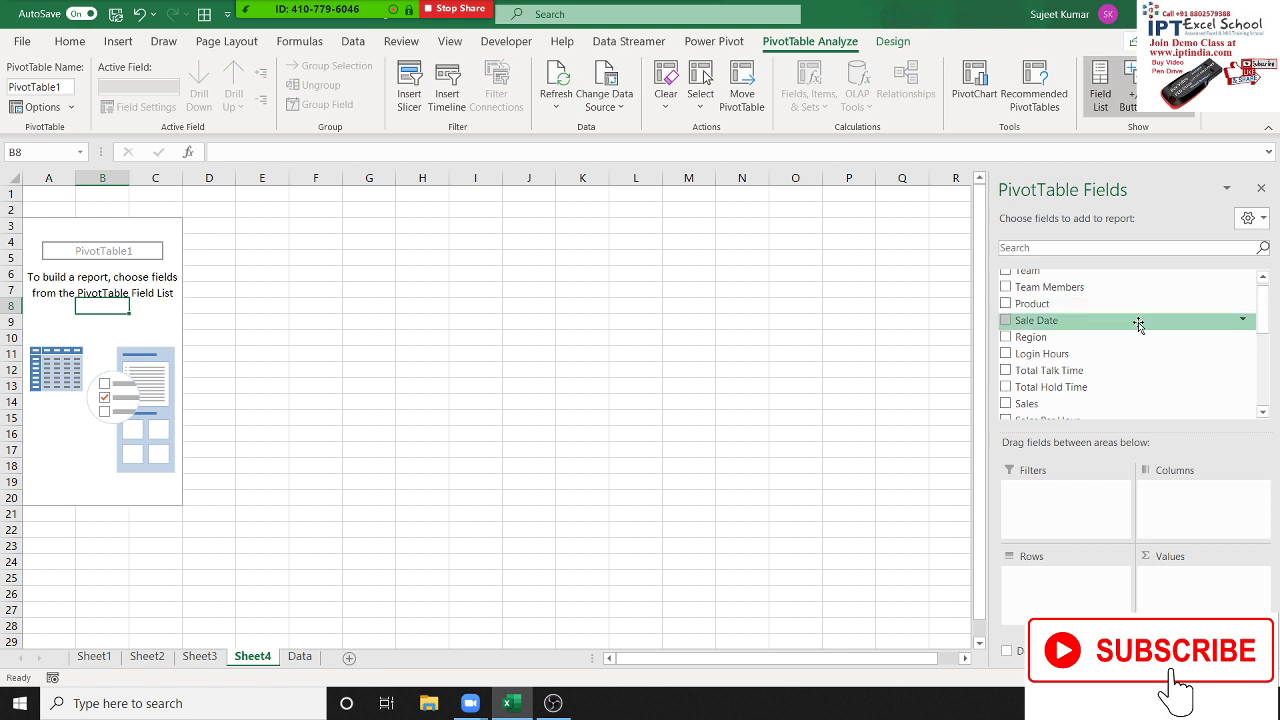
pyautogui.moveTo(1134, 337); pyautogui.dragTo(1085, 580)
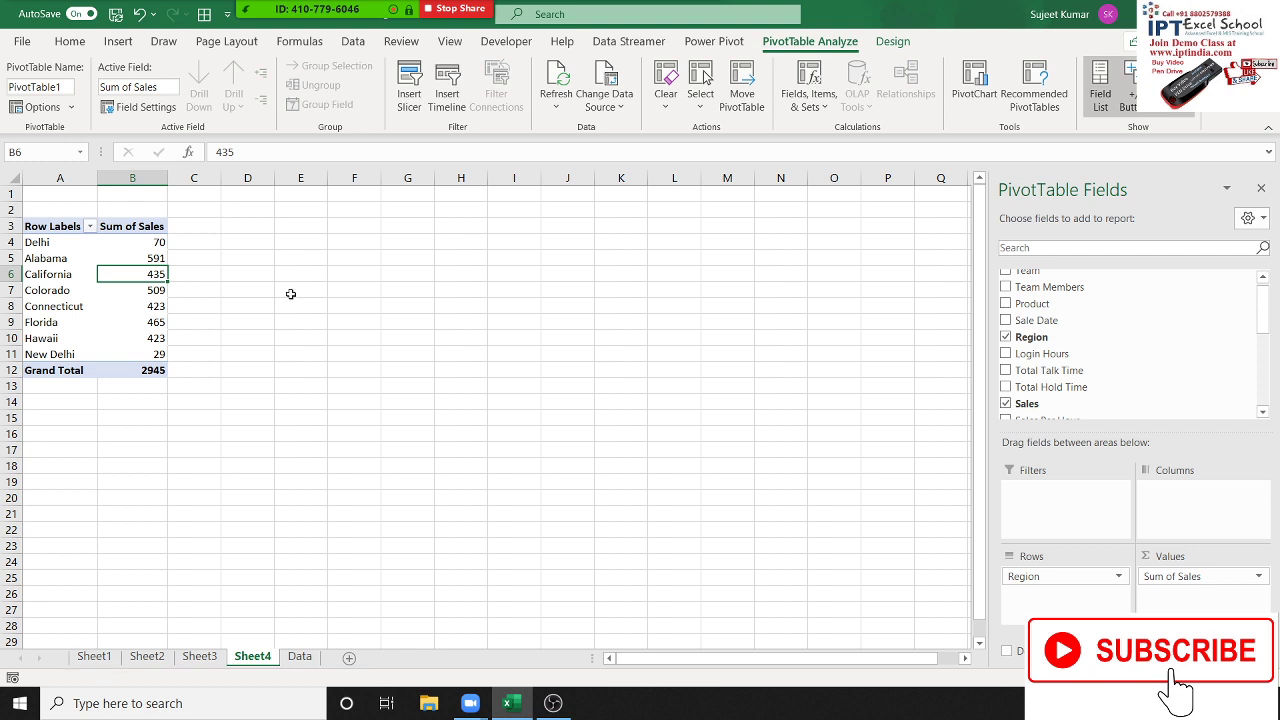
pyautogui.click(1006, 338)
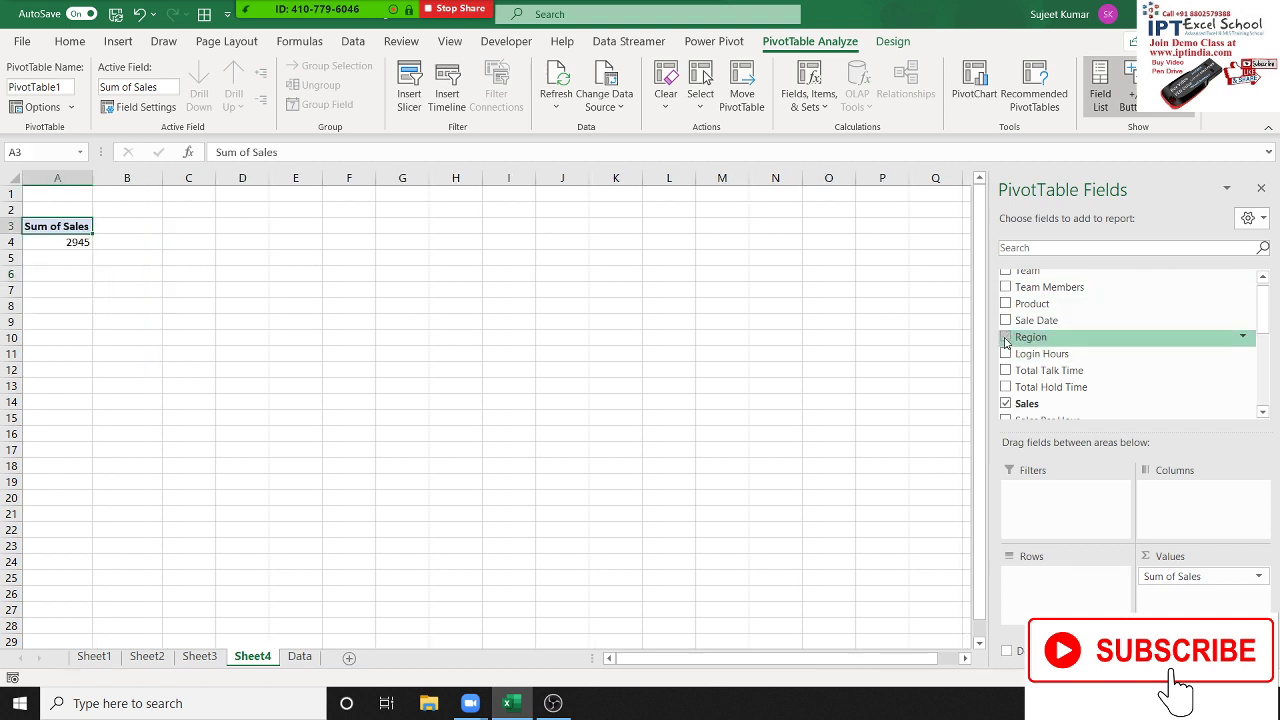
pyautogui.moveTo(1040, 287); pyautogui.dragTo(1039, 567)
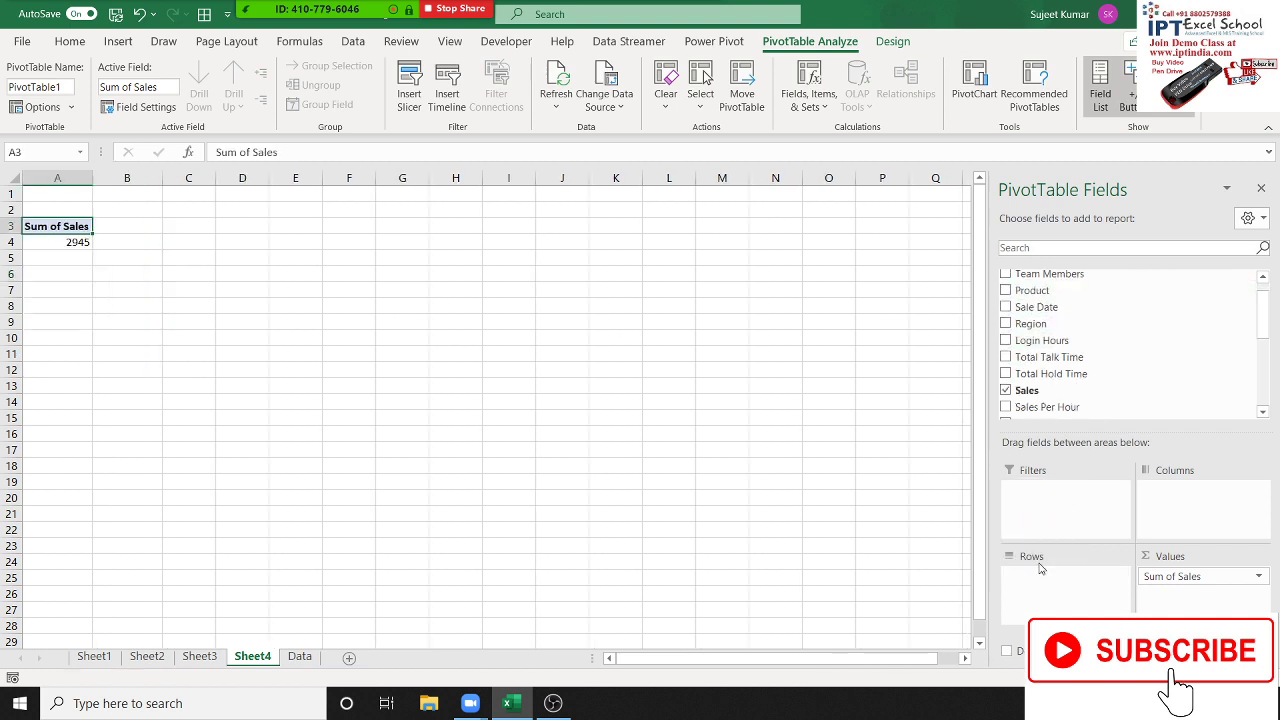
pyautogui.moveTo(1045, 273)
pyautogui.mouseDown()
pyautogui.moveTo(1045, 600)
pyautogui.moveTo(1063, 580)
pyautogui.mouseUp()
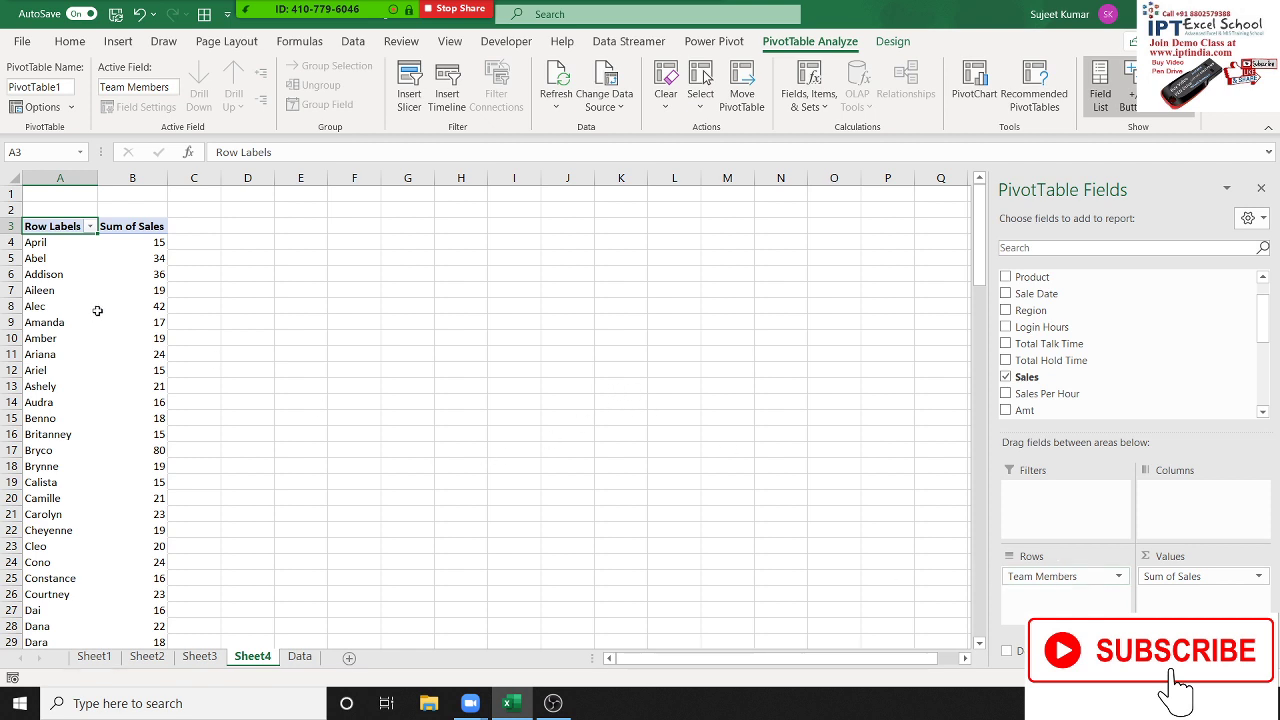
# - Sort the team members' Sum of Sales values from smallest to largest
pyautogui.click(59, 290)
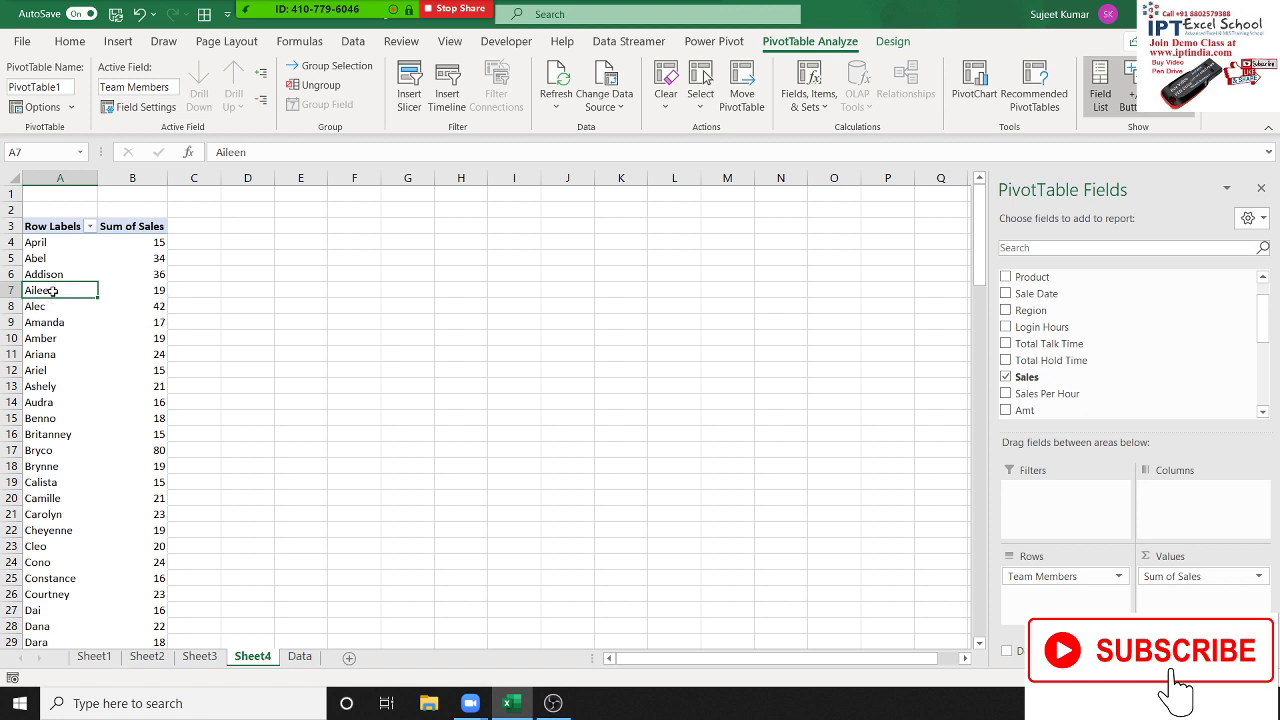
pyautogui.rightClick(52, 291)
pyautogui.press('Escape')
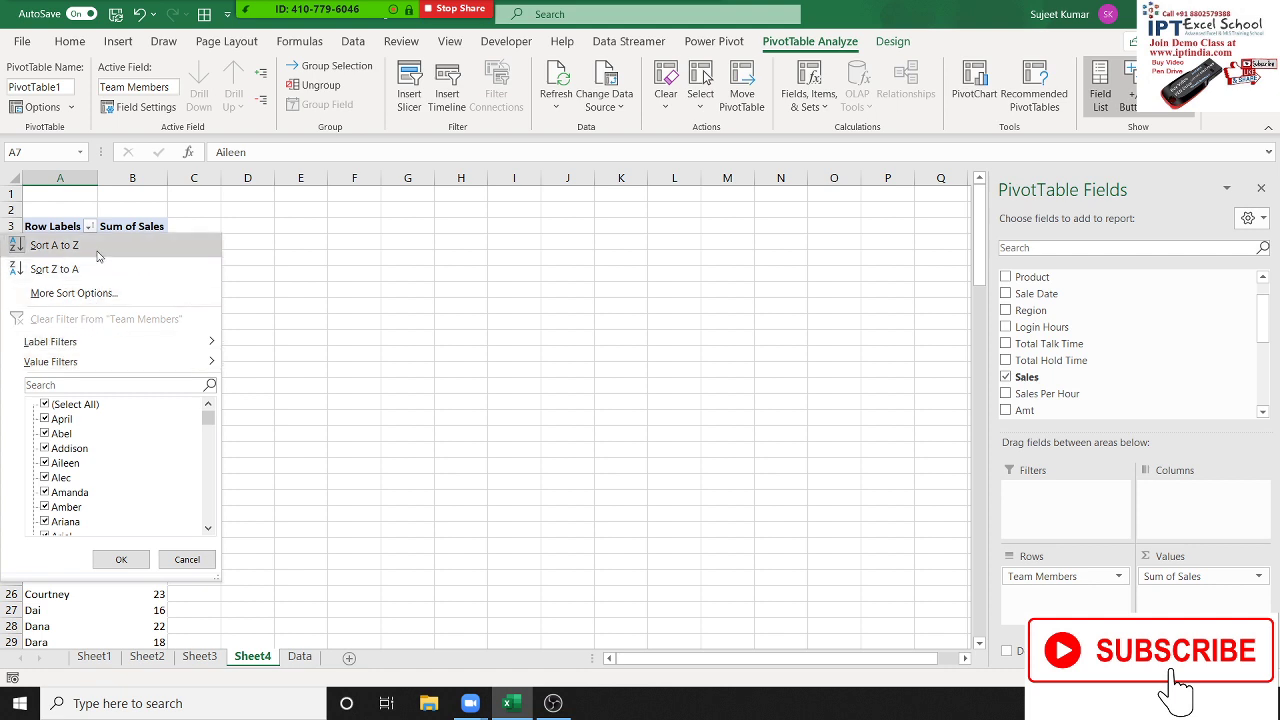
pyautogui.click(322, 292)
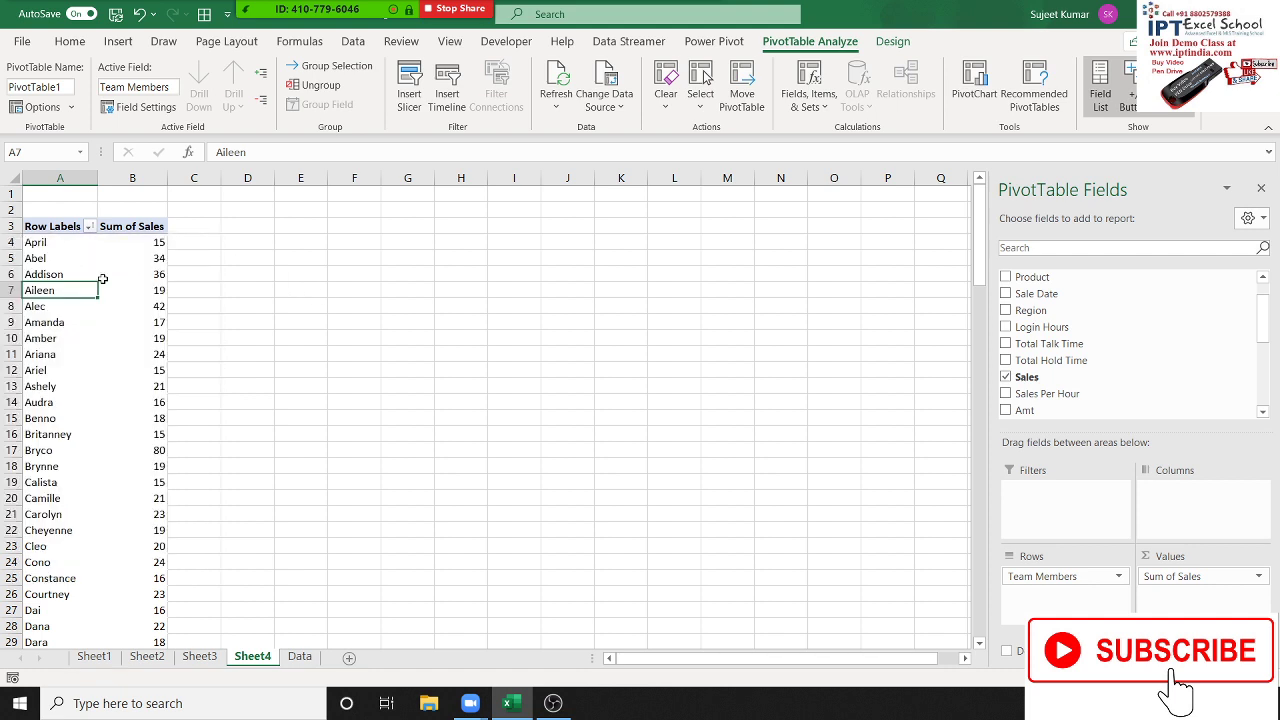
pyautogui.click(138, 270)
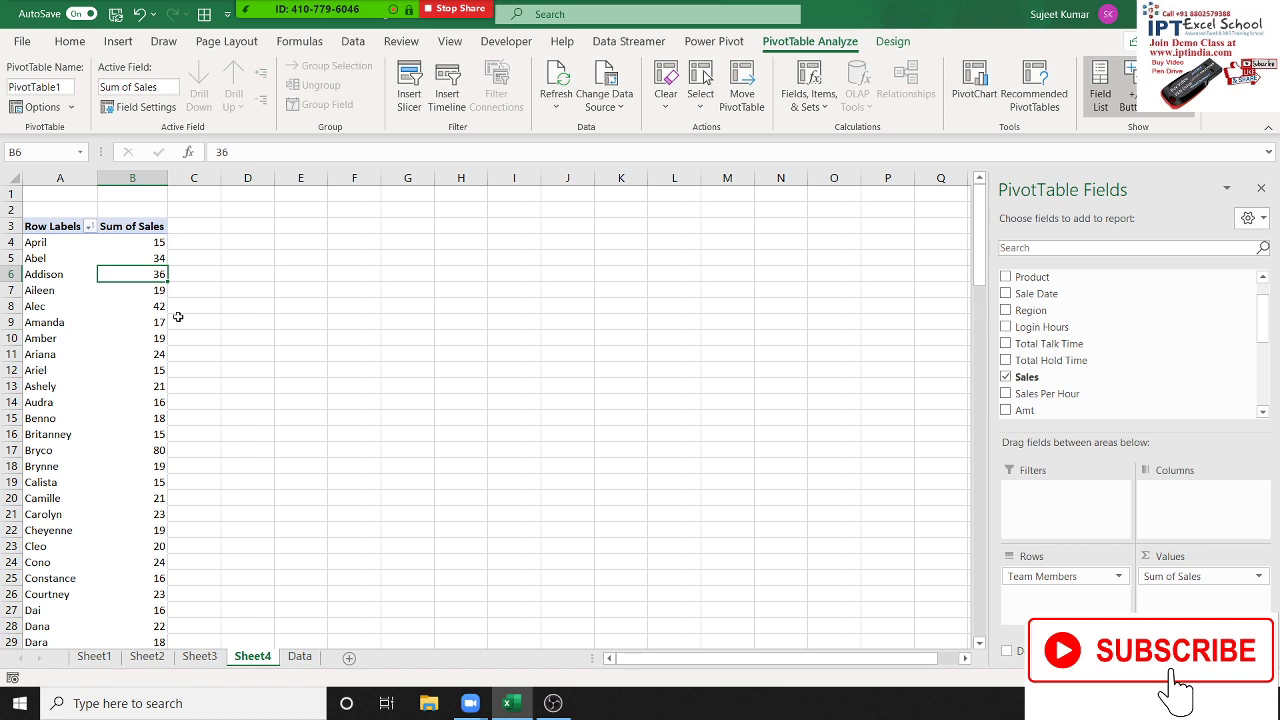
pyautogui.click(152, 306)
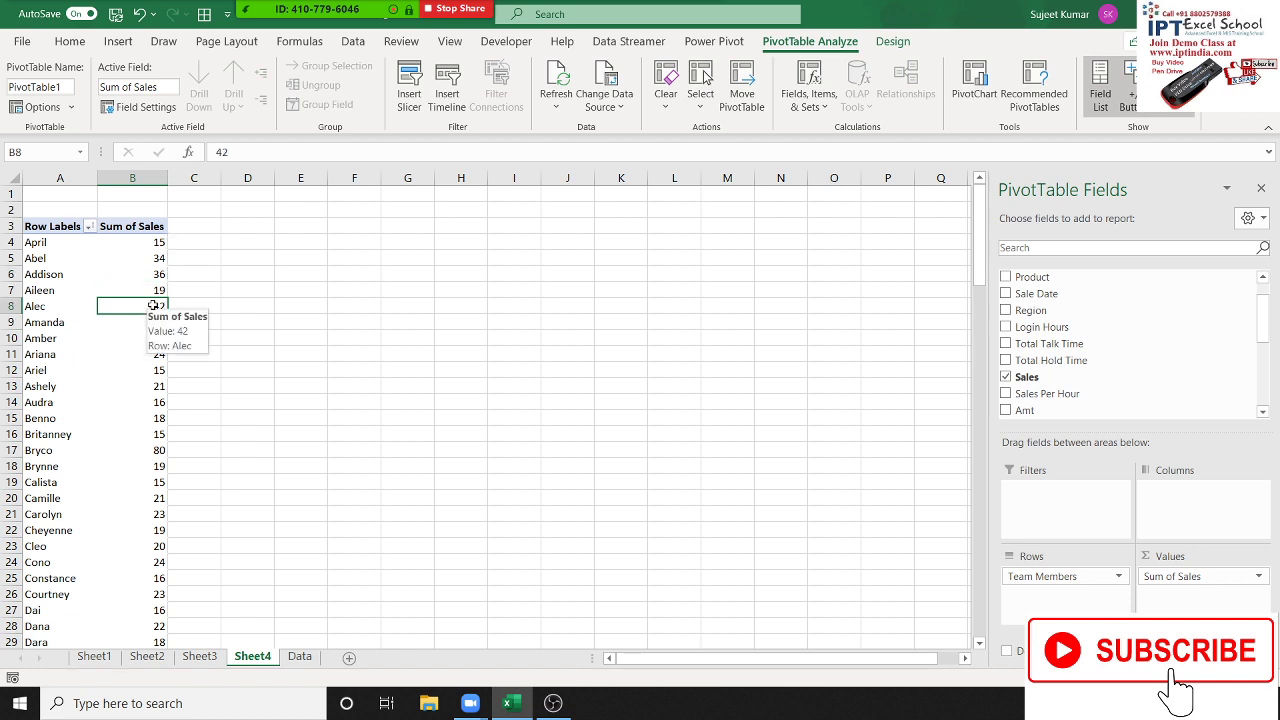
pyautogui.rightClick(152, 306)
pyautogui.moveTo(230, 418)
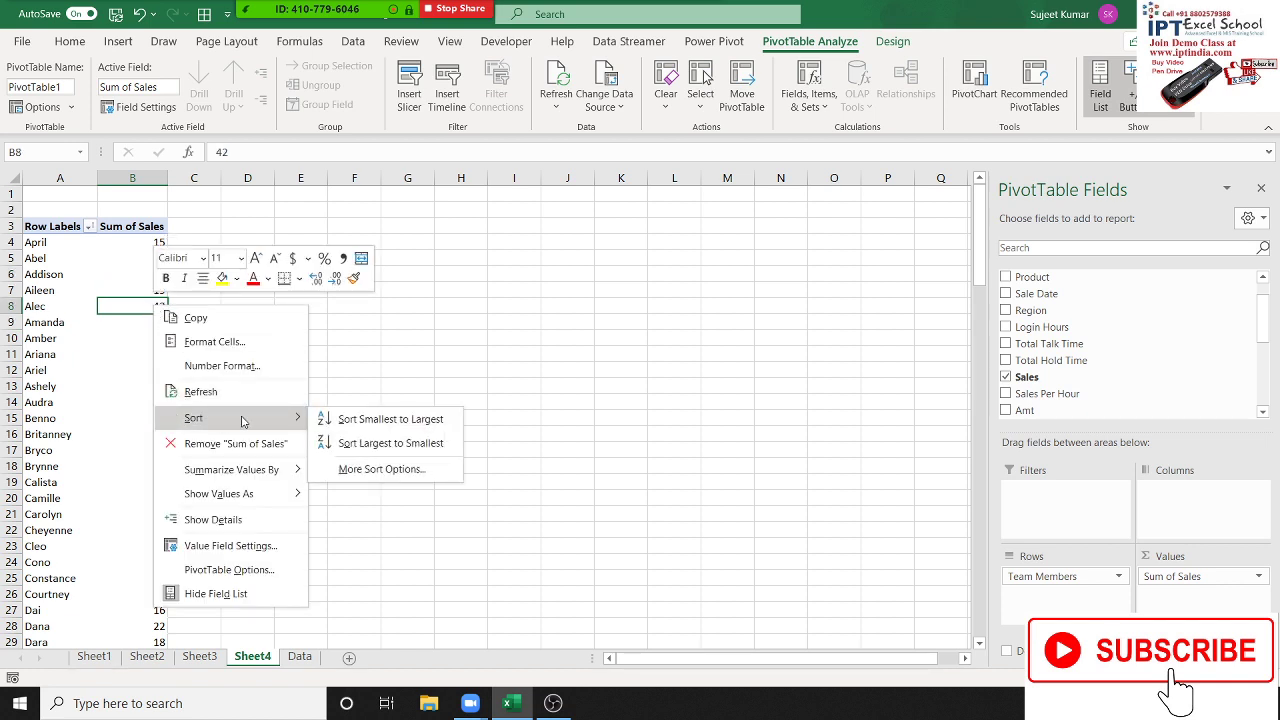
pyautogui.click(364, 421)
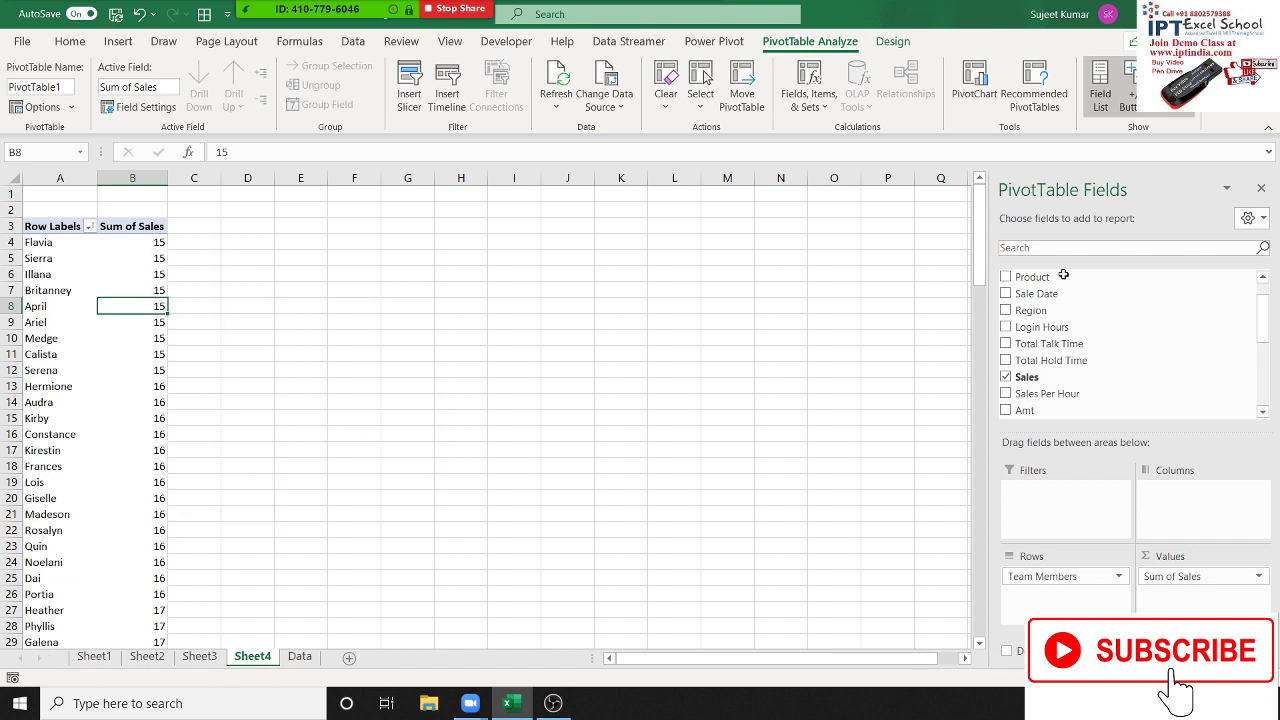
# - Add Region above Team Members in Rows, giving subtotals such as Delhi 70, Alabama 591, California 435
pyautogui.moveTo(1050, 308)
pyautogui.mouseDown()
pyautogui.moveTo(1107, 401)
pyautogui.moveTo(1062, 570)
pyautogui.mouseUp()
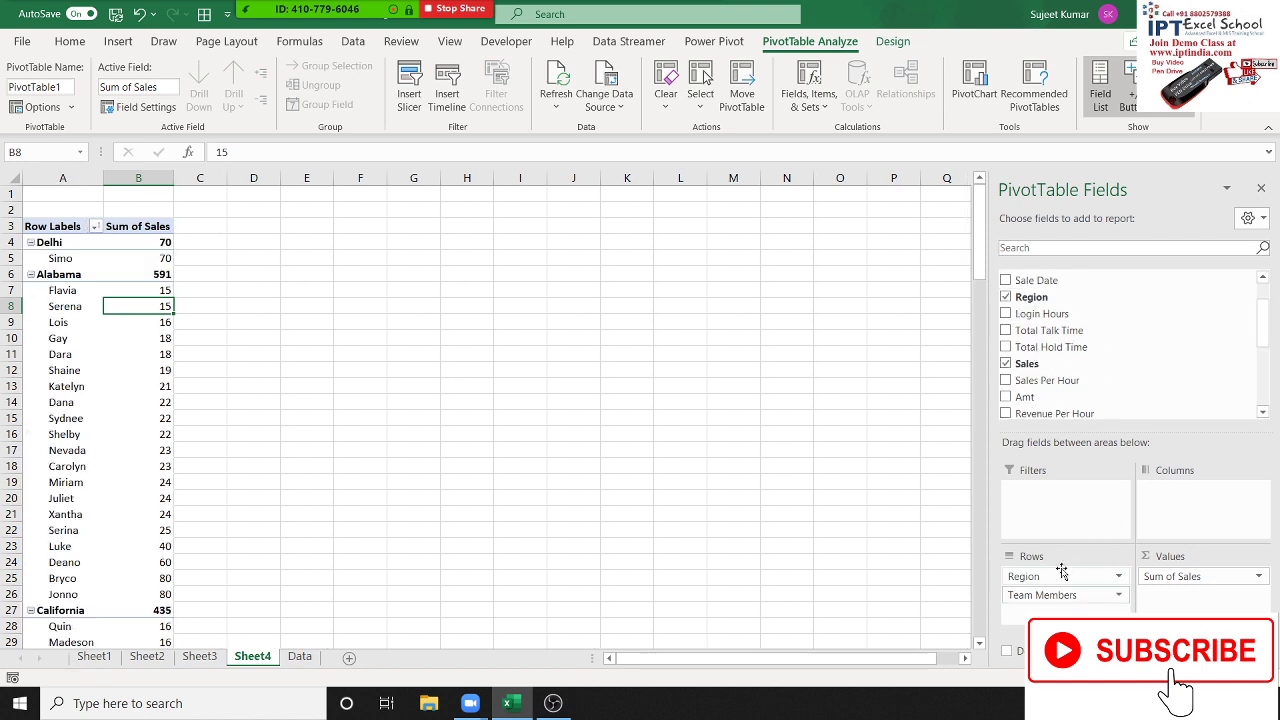
pyautogui.scroll(-6, 151, 530)
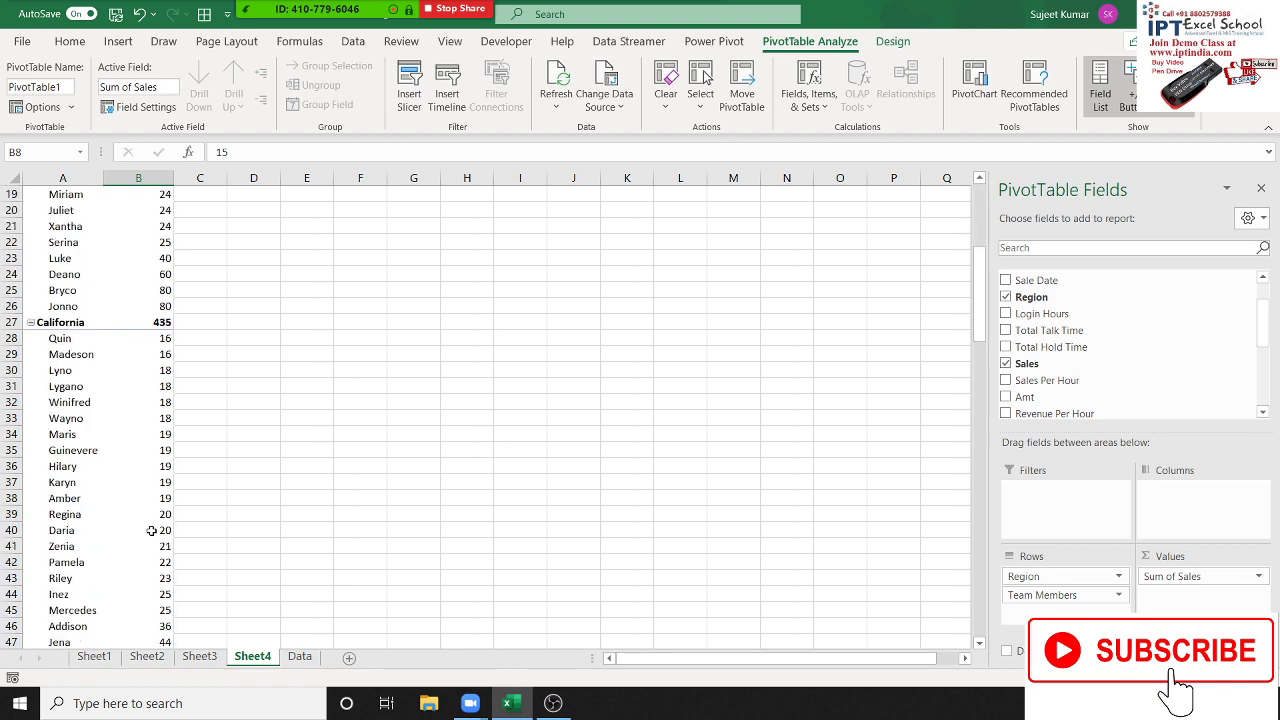
pyautogui.scroll(5, 151, 530)
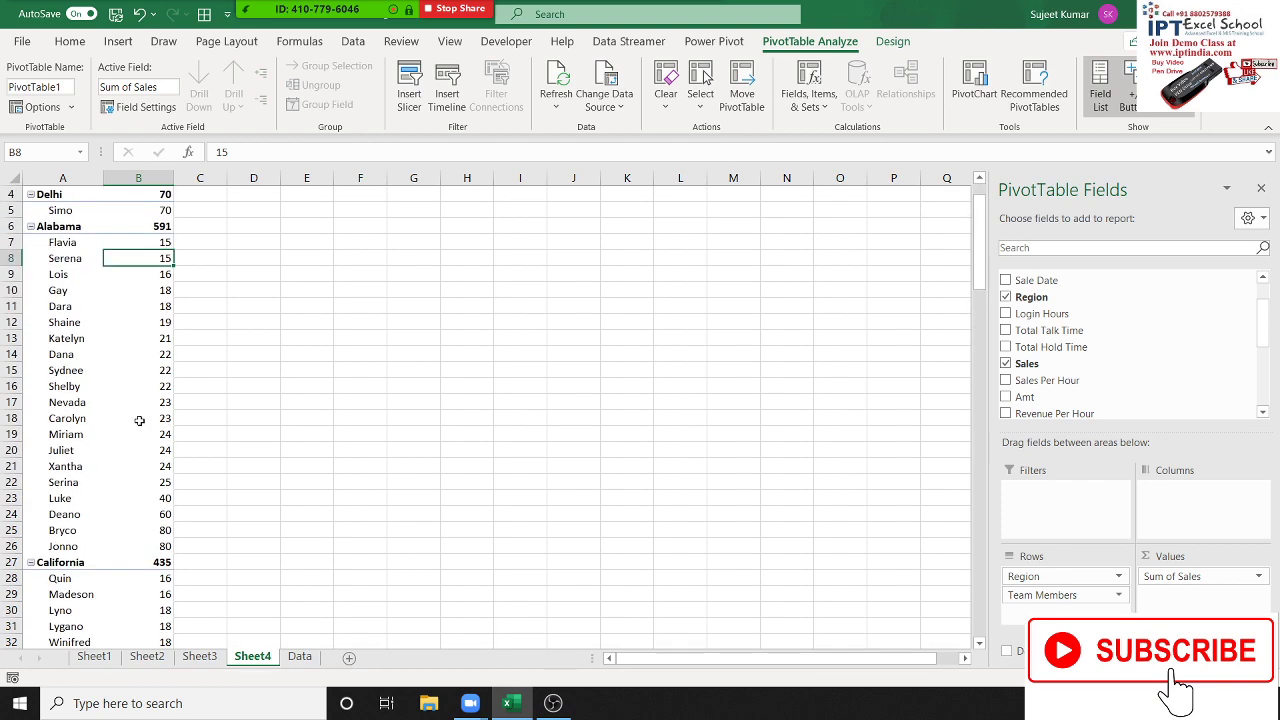
pyautogui.scroll(1, 130, 300)
pyautogui.scroll(1, 127, 241)
pyautogui.scroll(-2, 153, 254)
pyautogui.scroll(-1, 156, 265)
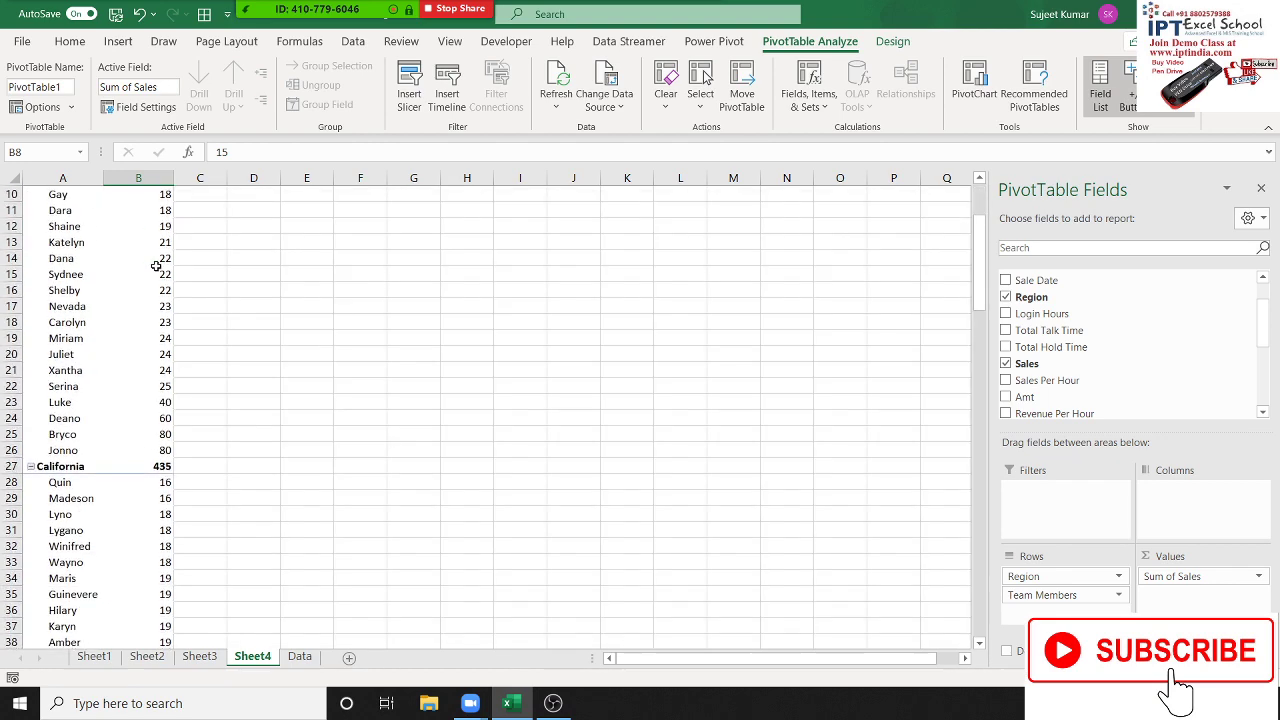
pyautogui.scroll(1, 156, 265)
pyautogui.click(156, 272)
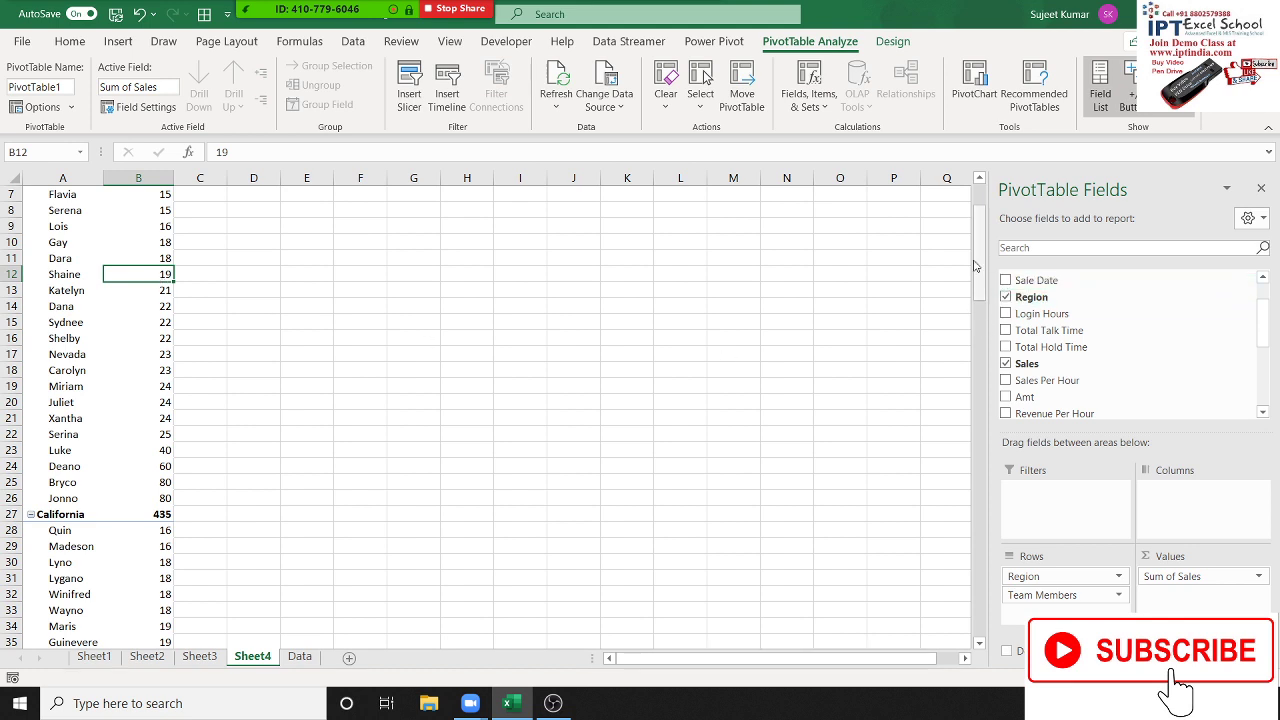
pyautogui.moveTo(975, 265); pyautogui.dragTo(975, 235)
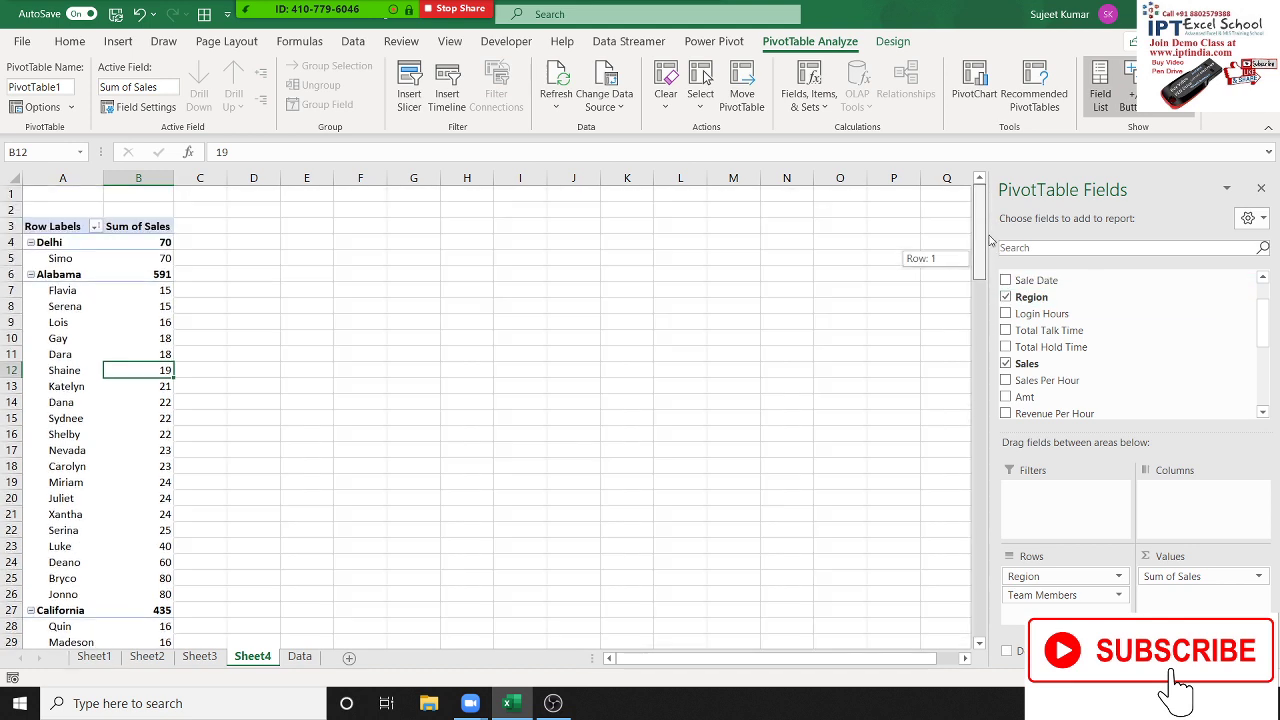
pyautogui.click(168, 273)
# - Sort region totals and members within regions largest to smallest, putting Alabama (591) first
pyautogui.rightClick(167, 275)
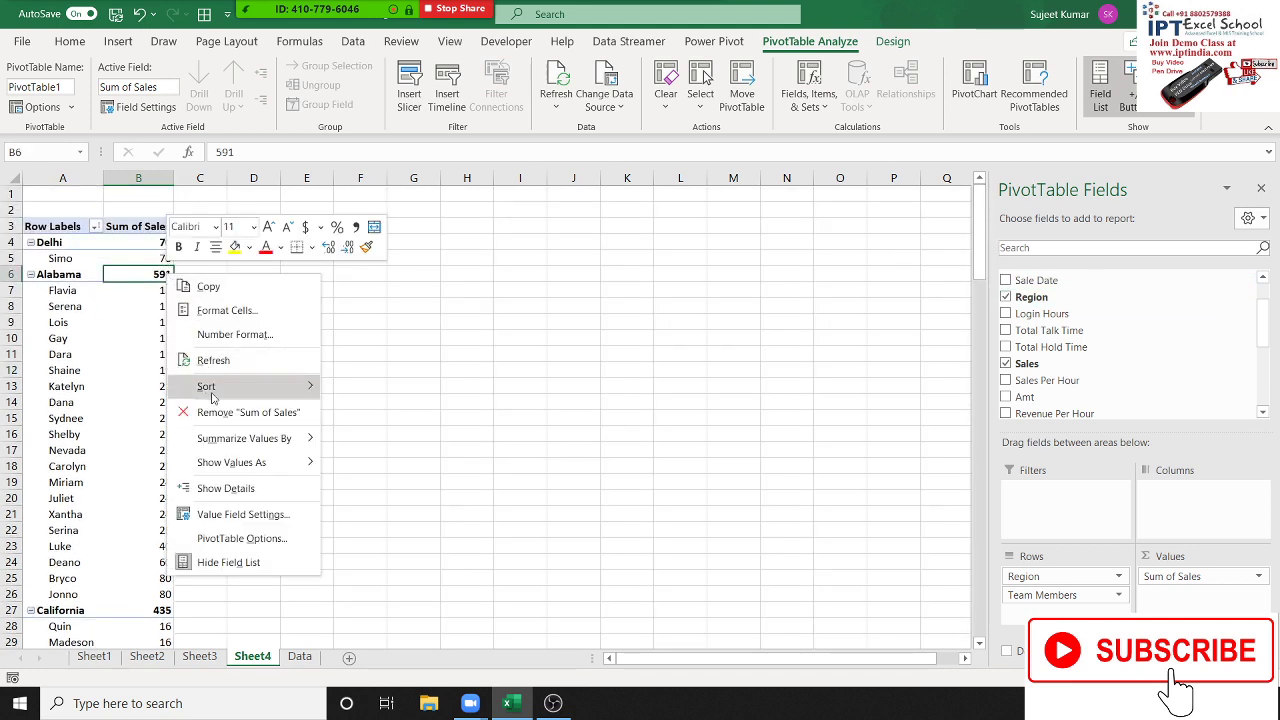
pyautogui.moveTo(240, 386)
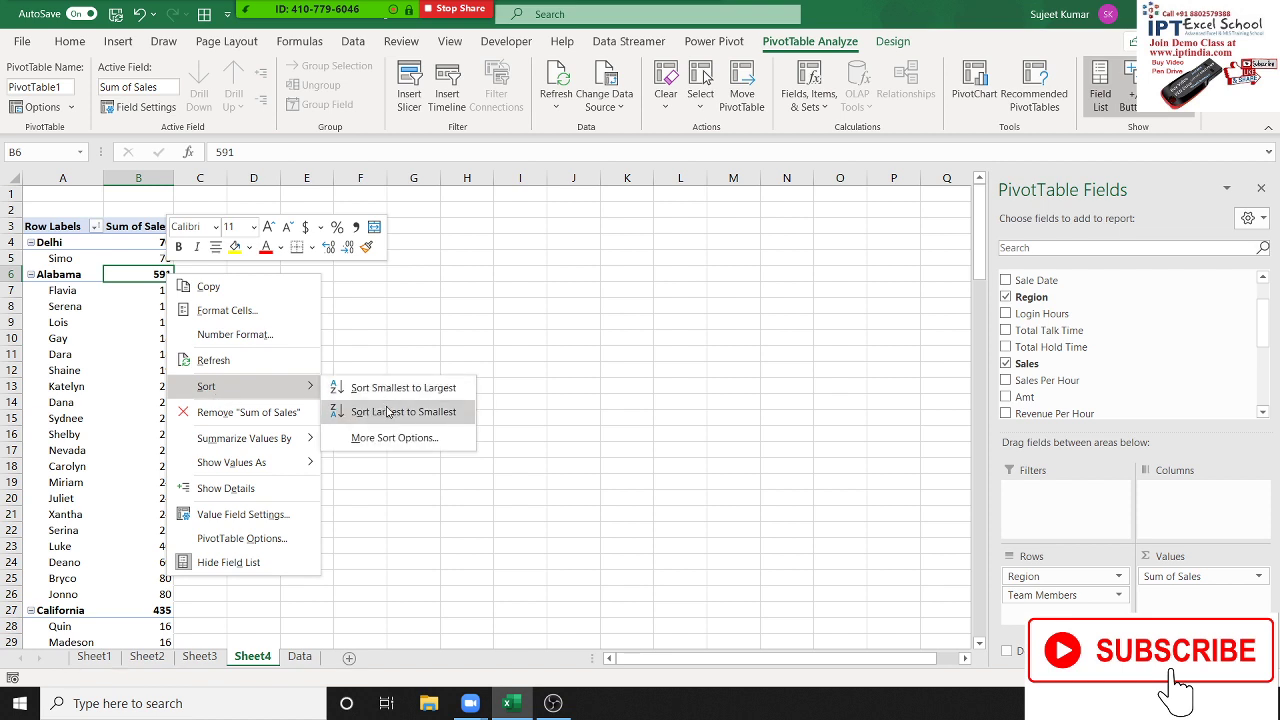
pyautogui.click(390, 411)
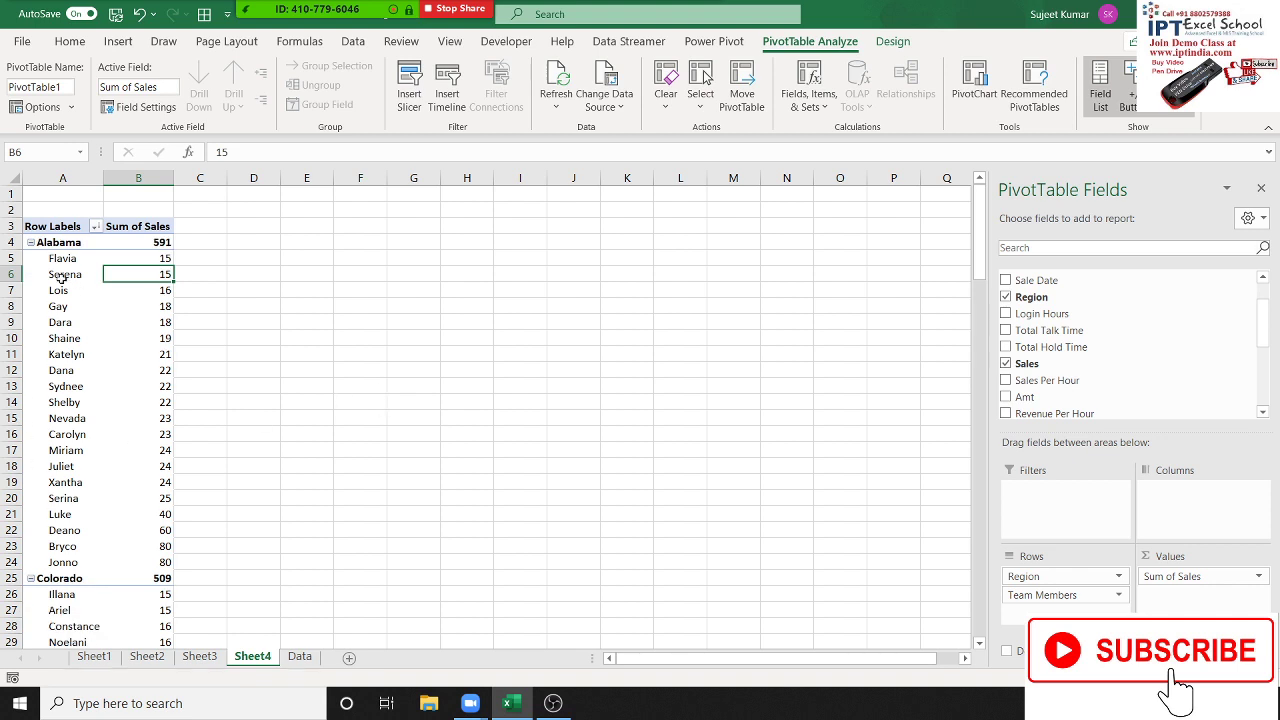
pyautogui.click(155, 328)
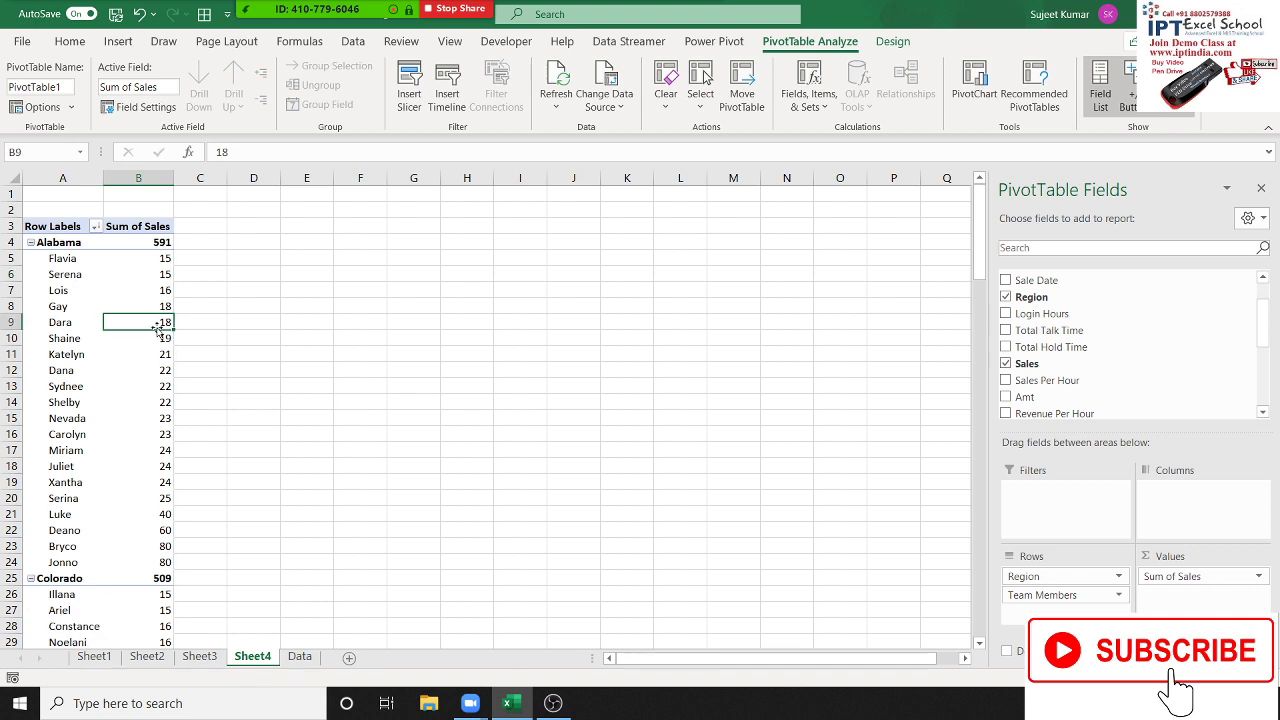
pyautogui.rightClick(157, 327)
pyautogui.moveTo(228, 437)
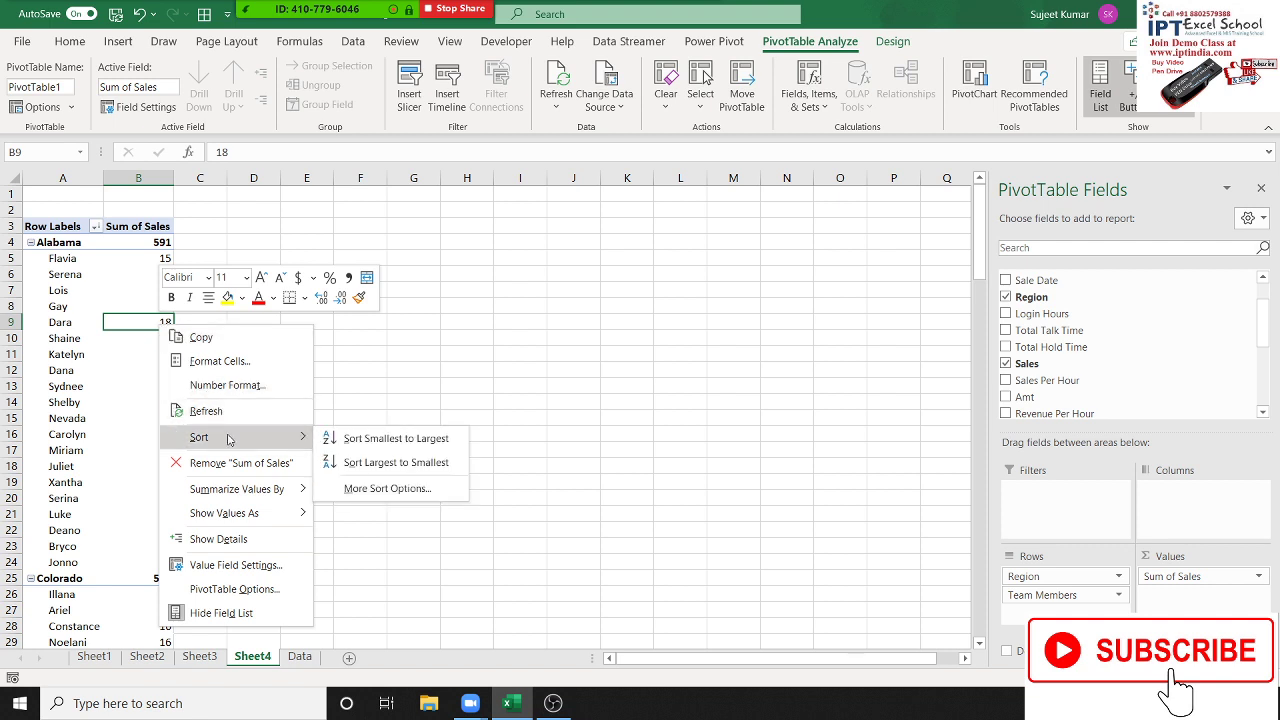
pyautogui.click(370, 441)
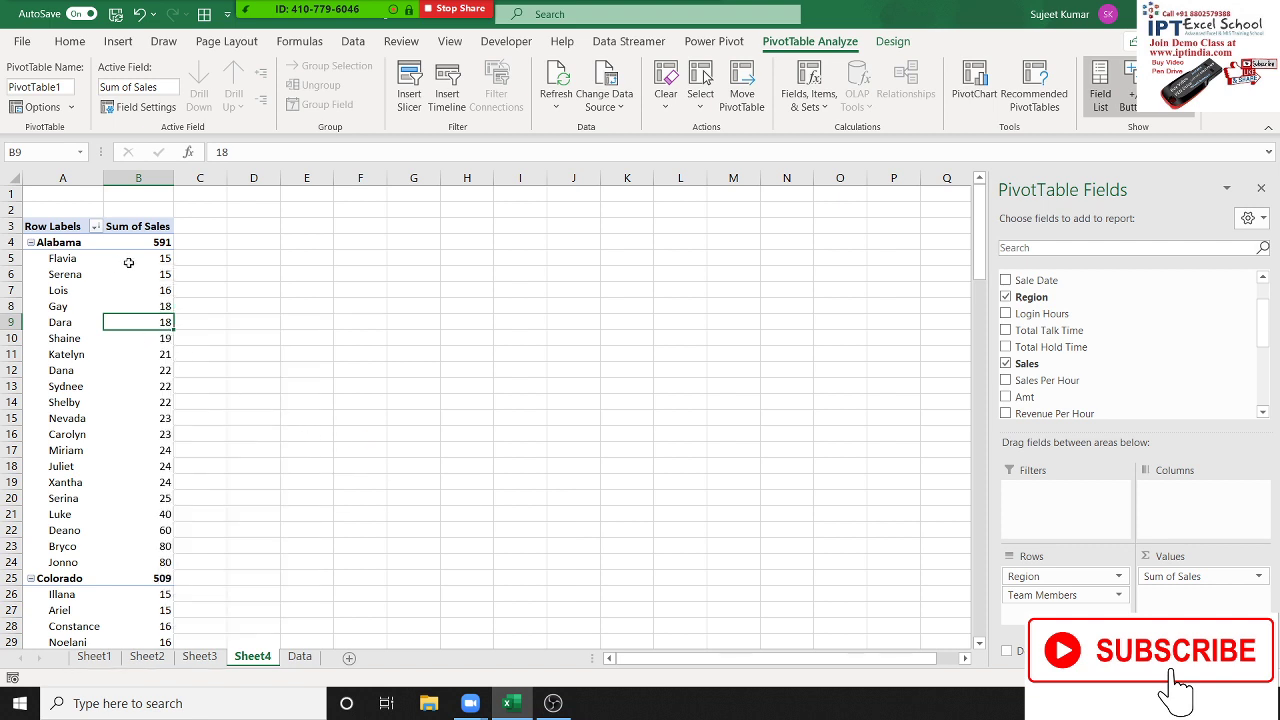
pyautogui.rightClick(165, 322)
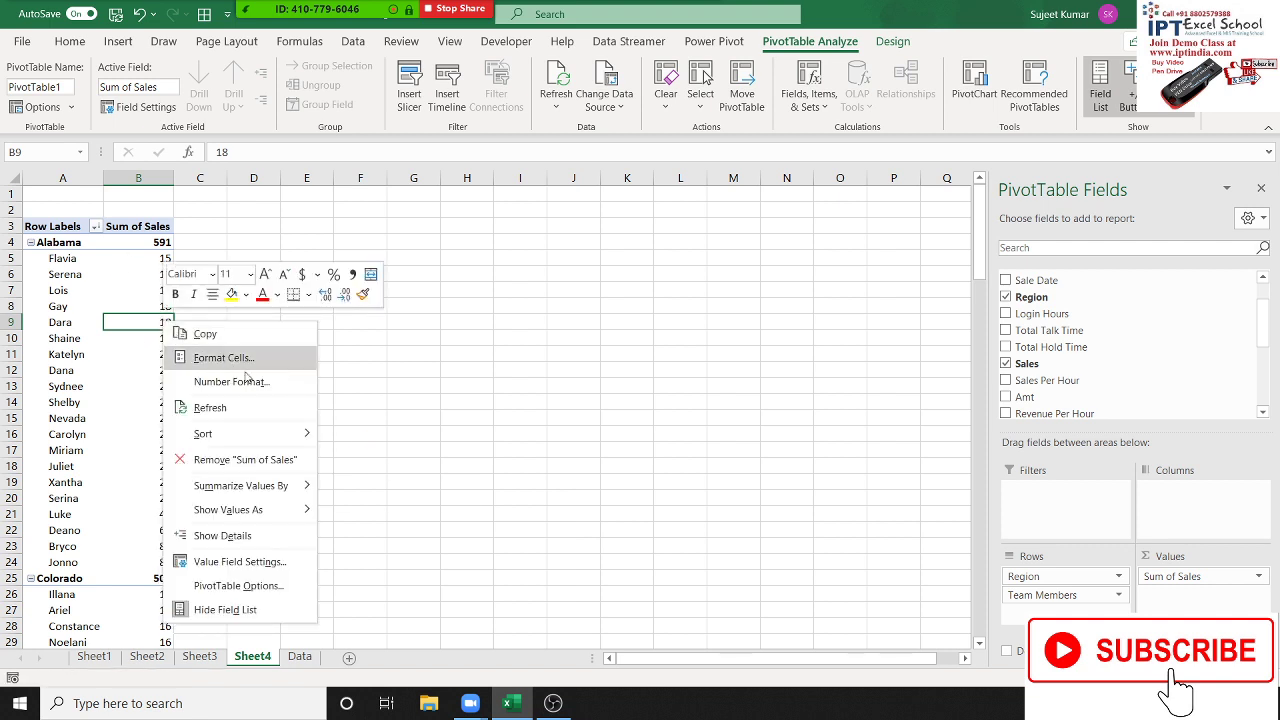
pyautogui.moveTo(203, 434)
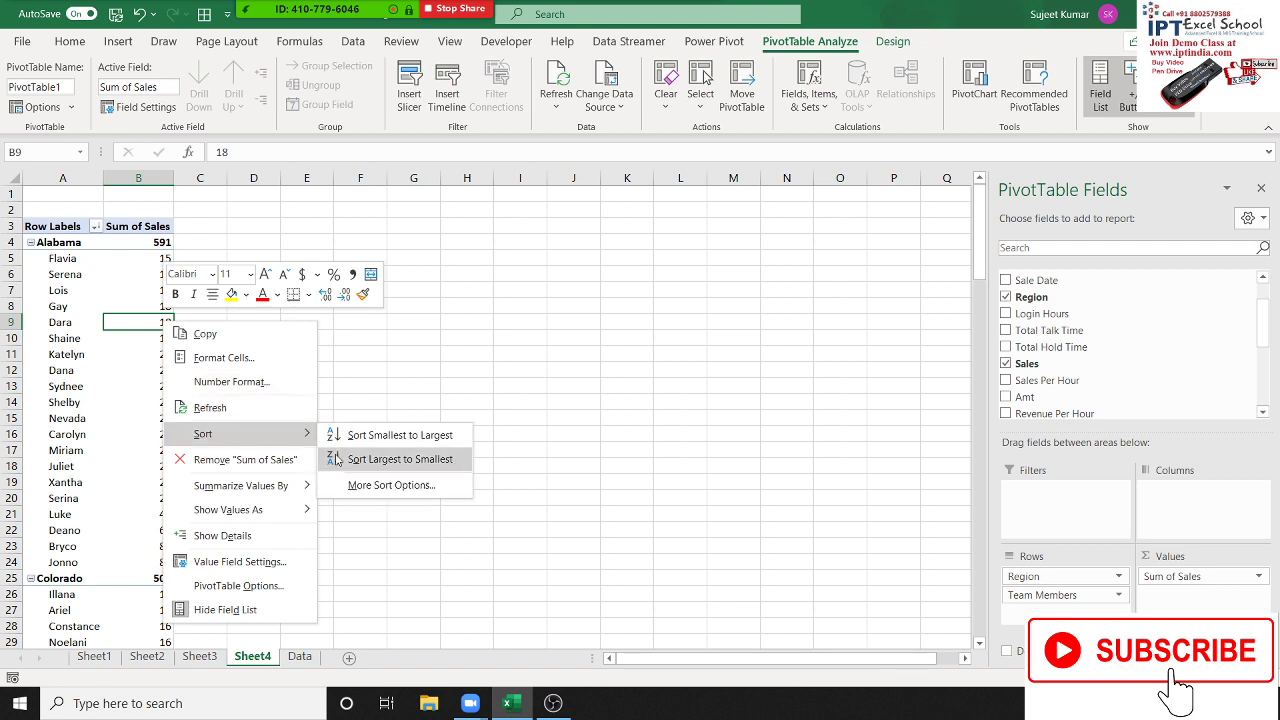
pyautogui.click(358, 461)
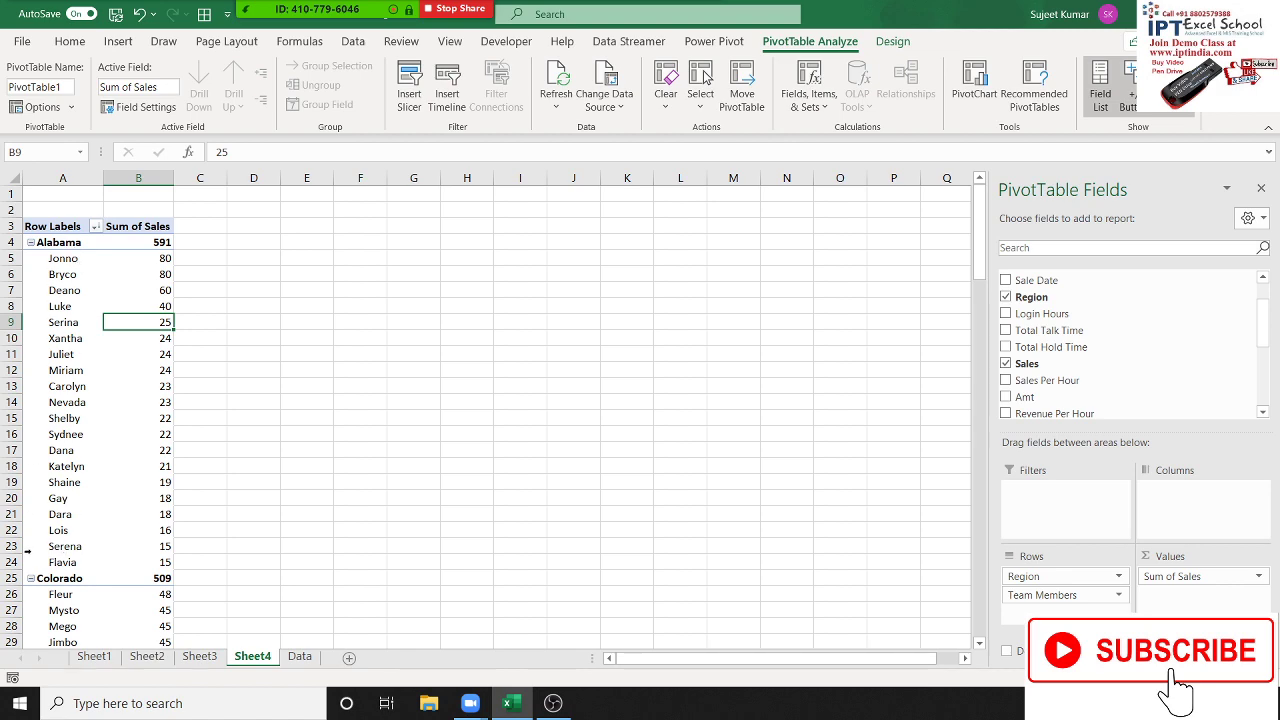
pyautogui.scroll(-1, 70, 563)
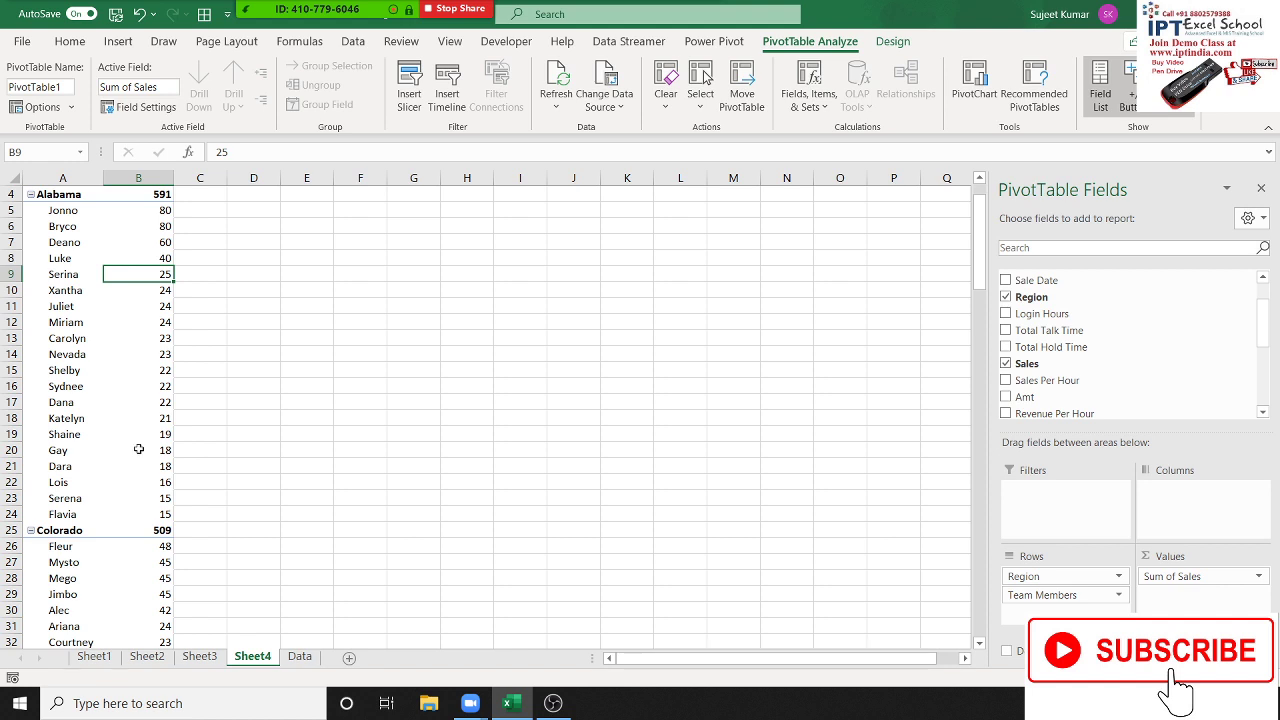
pyautogui.moveTo(139, 449); pyautogui.dragTo(139, 306)
pyautogui.scroll(1, 139, 449)
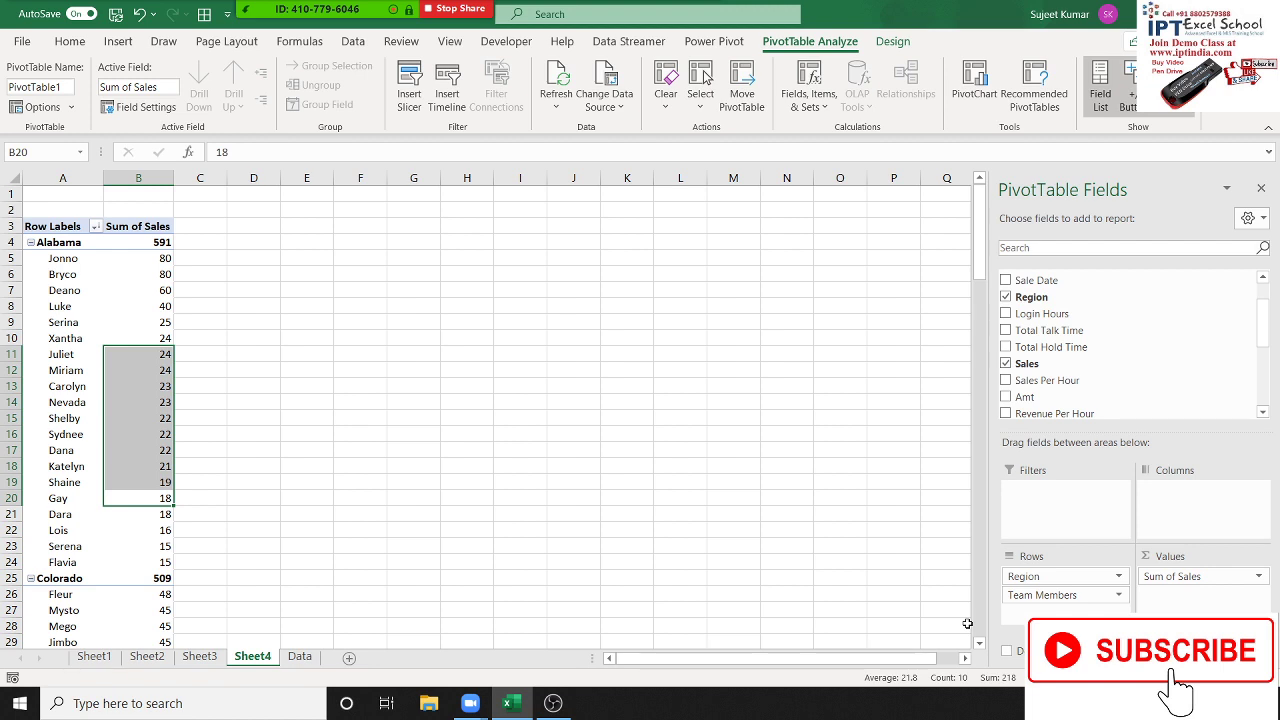
pyautogui.click(145, 319)
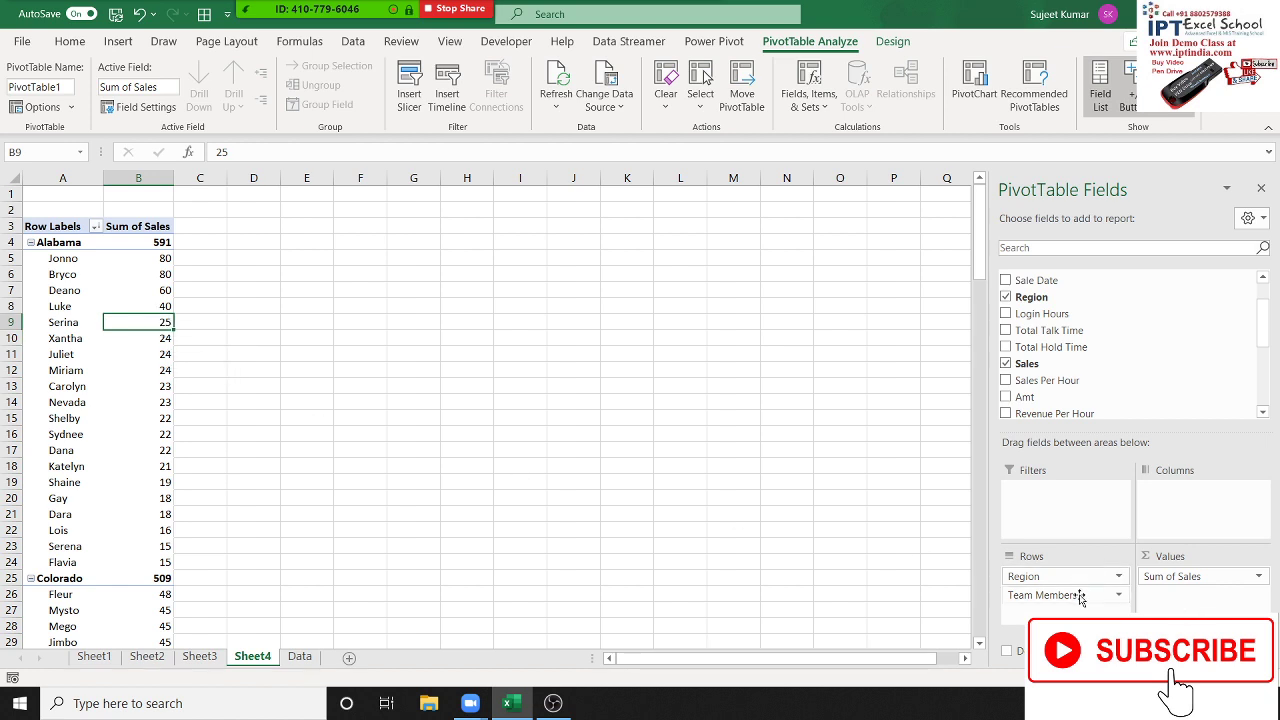
# - Remove Team Members from Rows, leaving region totals from Alabama 591 to New Delhi 29
pyautogui.moveTo(1080, 597); pyautogui.dragTo(1158, 393)
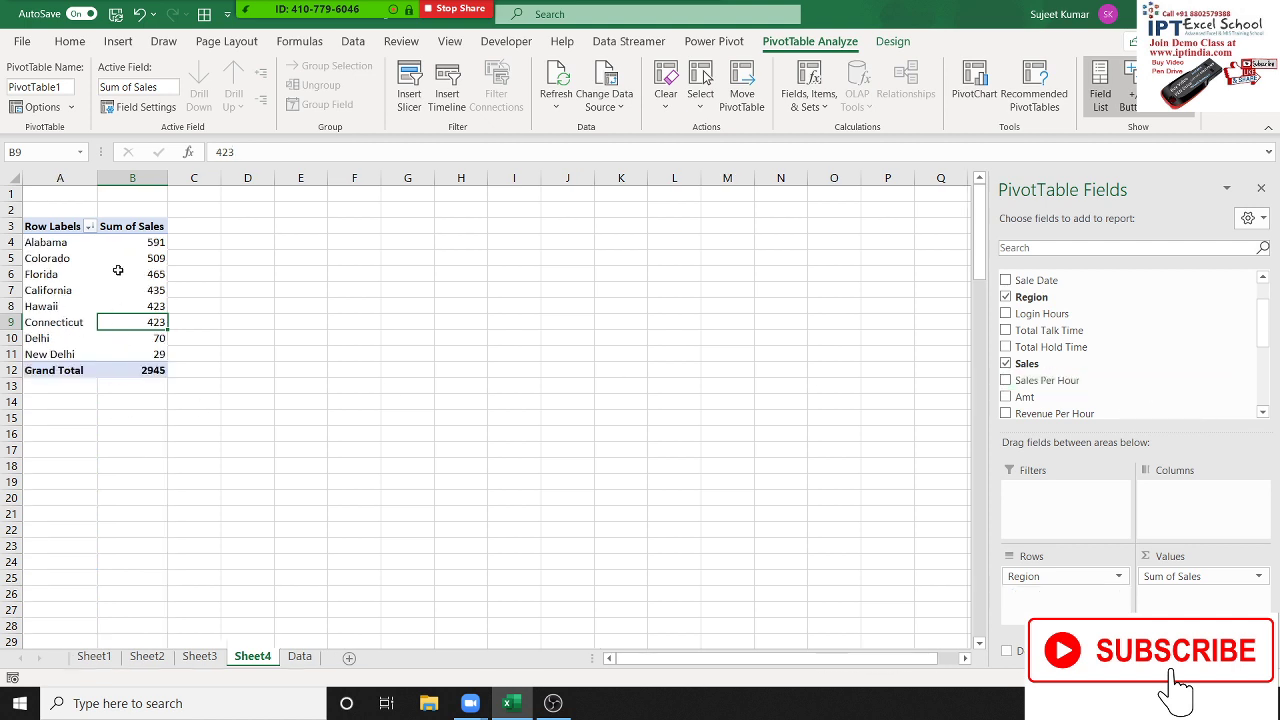
pyautogui.moveTo(156, 259); pyautogui.dragTo(154, 301)
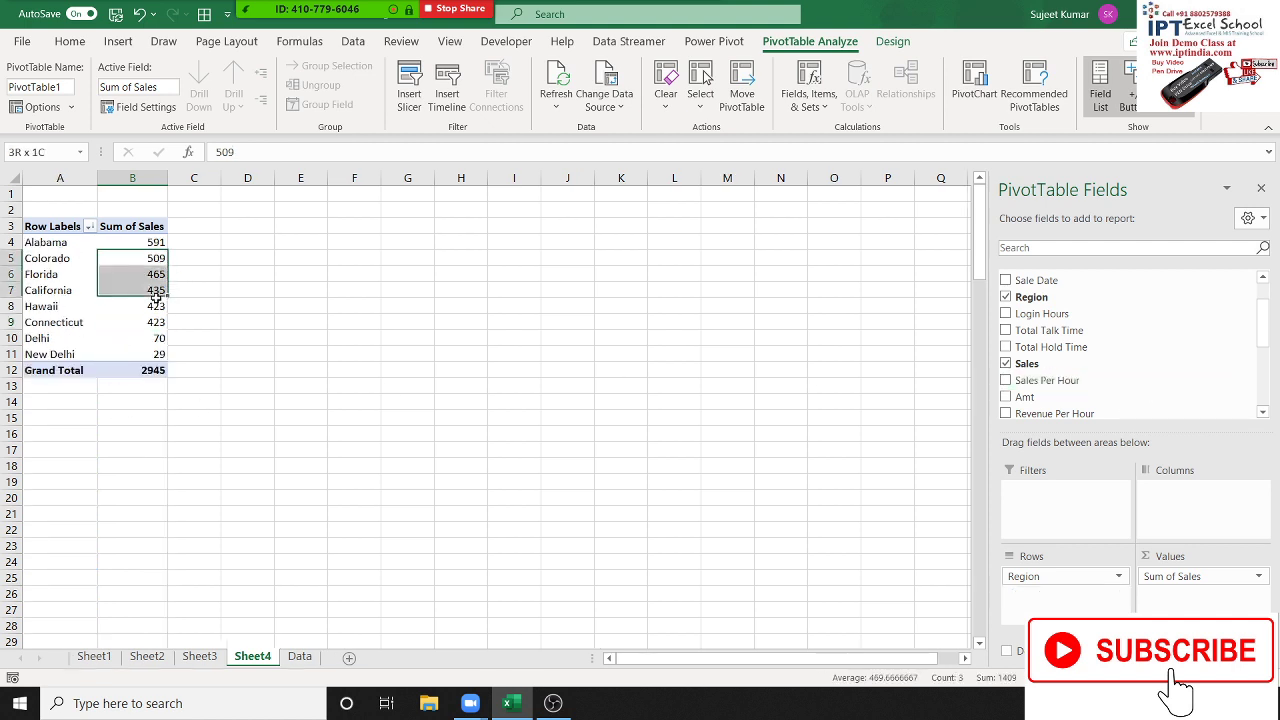
pyautogui.click(65, 259)
pyautogui.moveTo(65, 259); pyautogui.dragTo(57, 310)
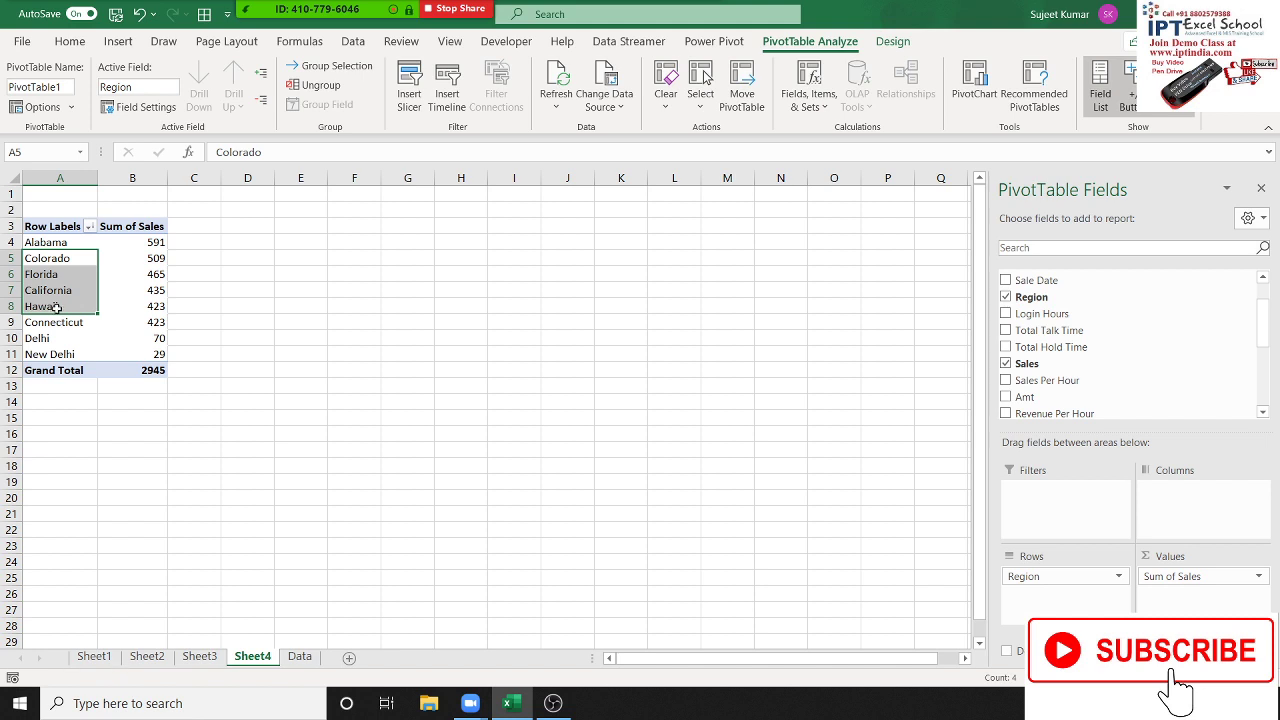
# - Select the region labels and open the row options for New Delhi
pyautogui.click(70, 318)
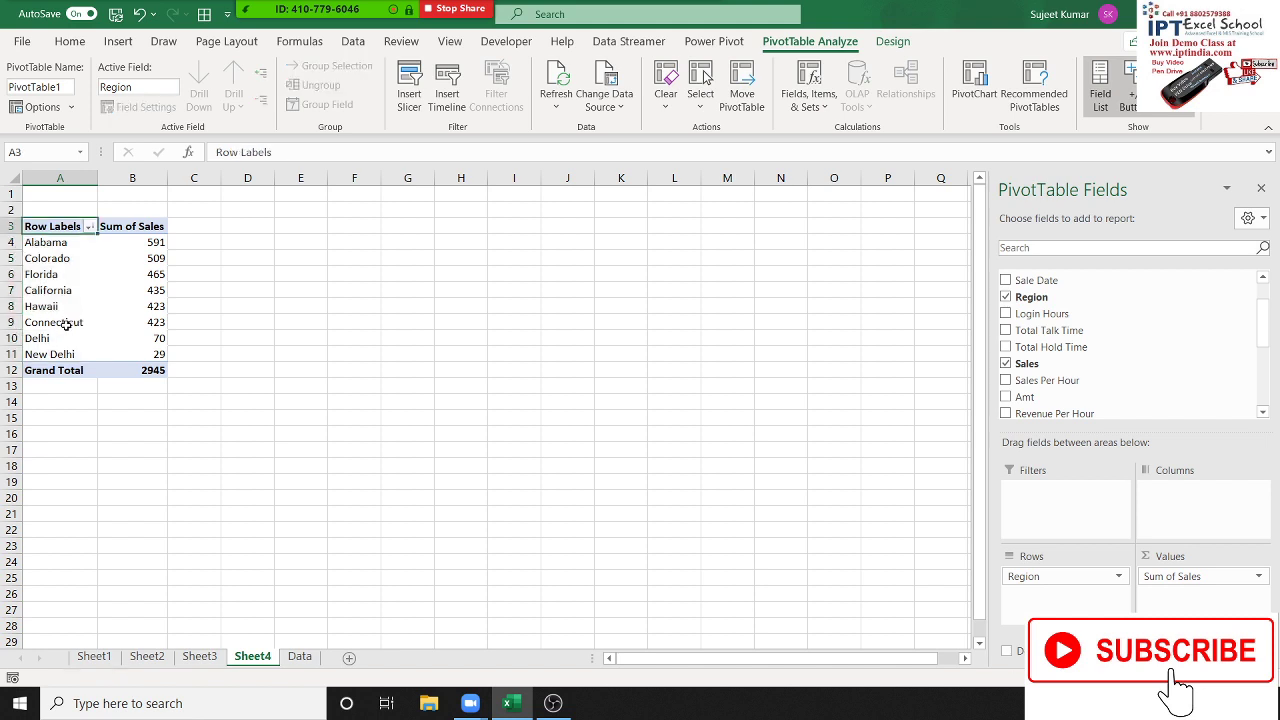
pyautogui.moveTo(75, 320); pyautogui.dragTo(66, 242)
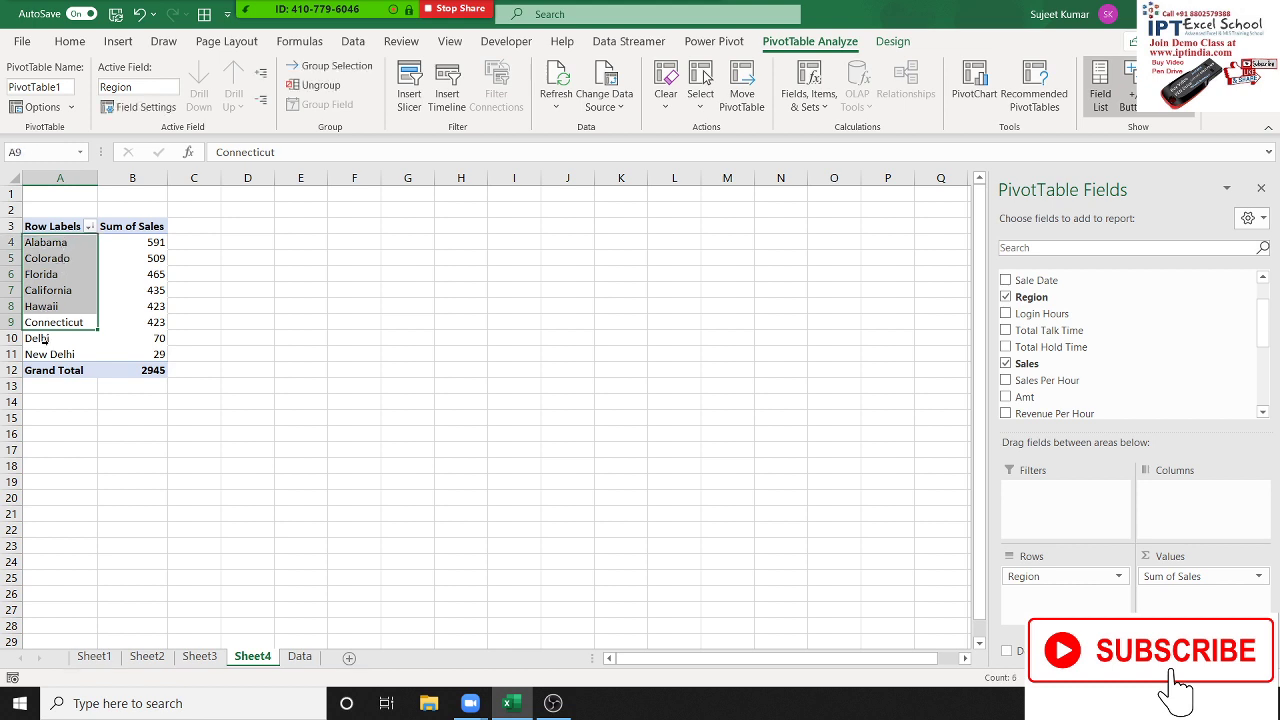
pyautogui.moveTo(55, 348); pyautogui.dragTo(50, 340)
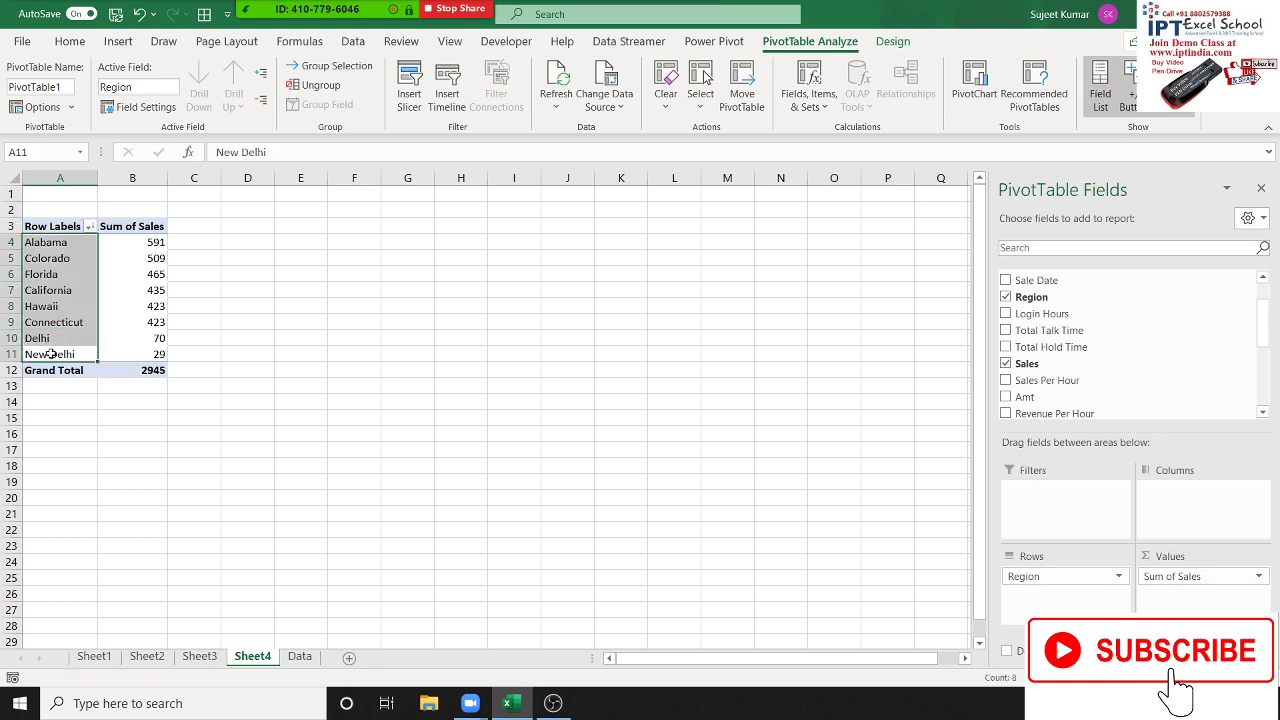
pyautogui.click(50, 354)
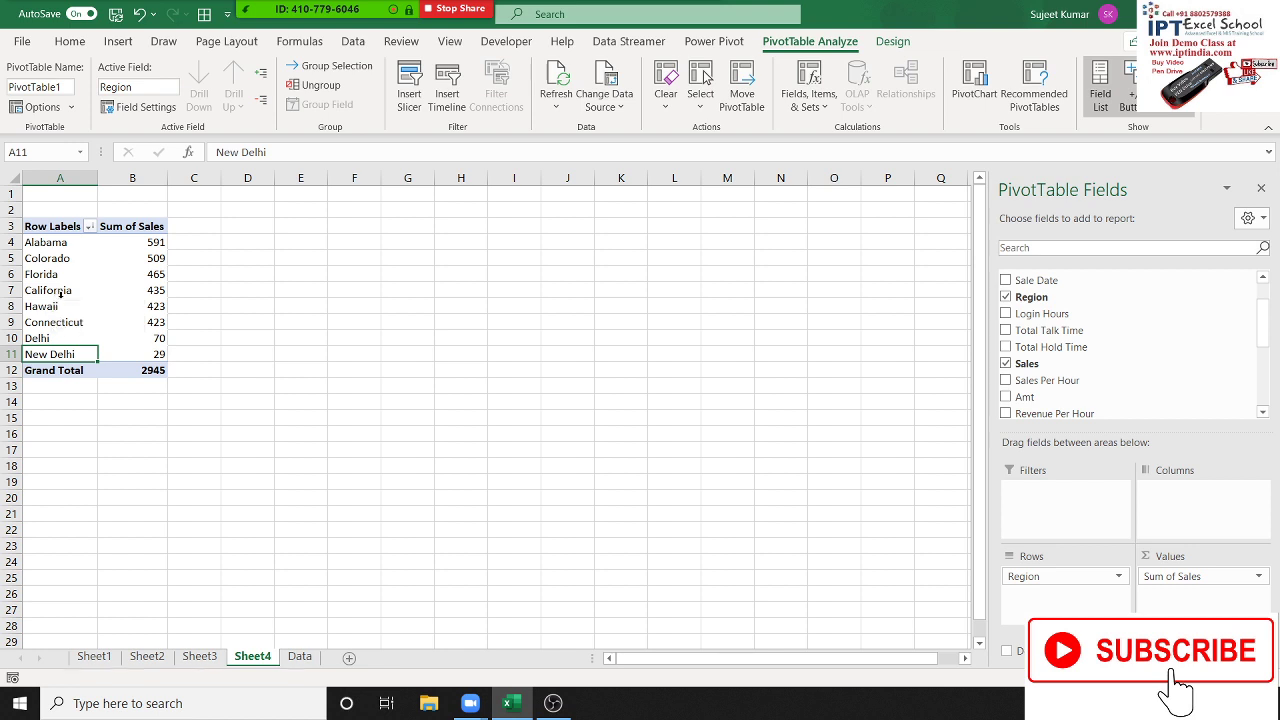
pyautogui.rightClick(50, 354)
pyautogui.moveTo(95, 242)
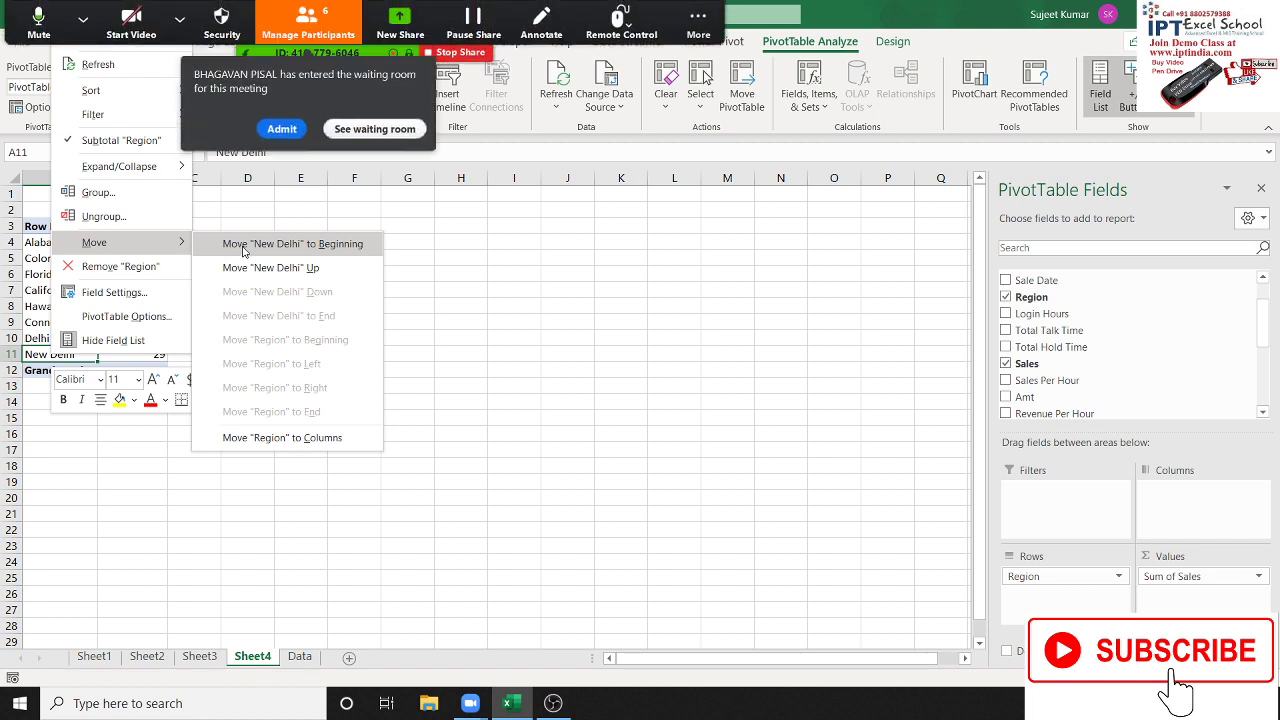
# - Move New Delhi to the beginning of the regions and Hawaii up above Florida
pyautogui.click(243, 251)
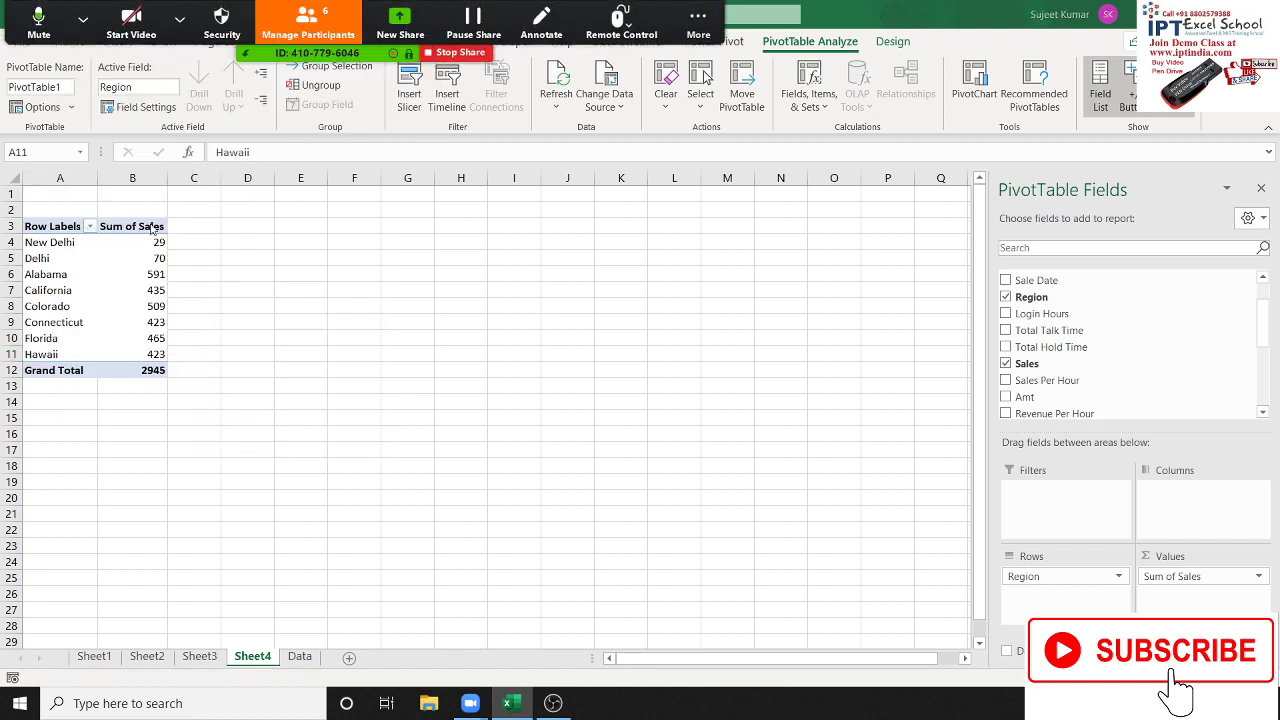
pyautogui.rightClick(86, 356)
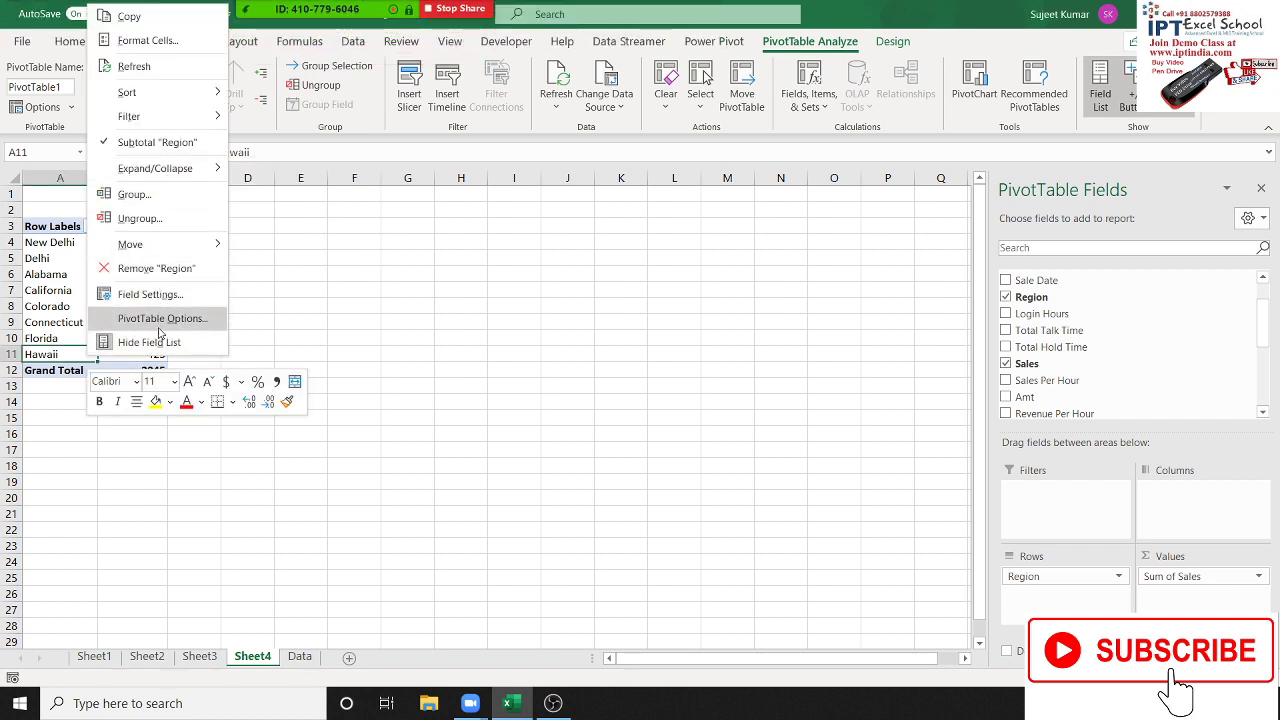
pyautogui.moveTo(150, 244)
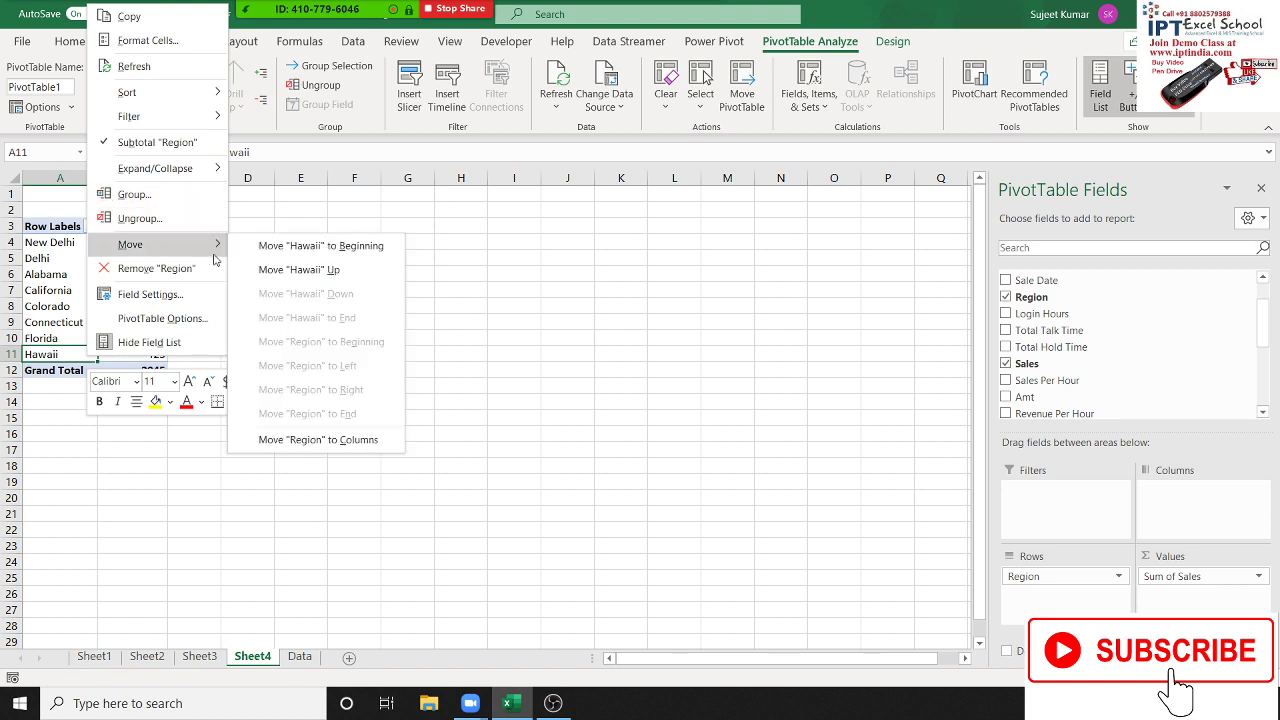
pyautogui.click(297, 270)
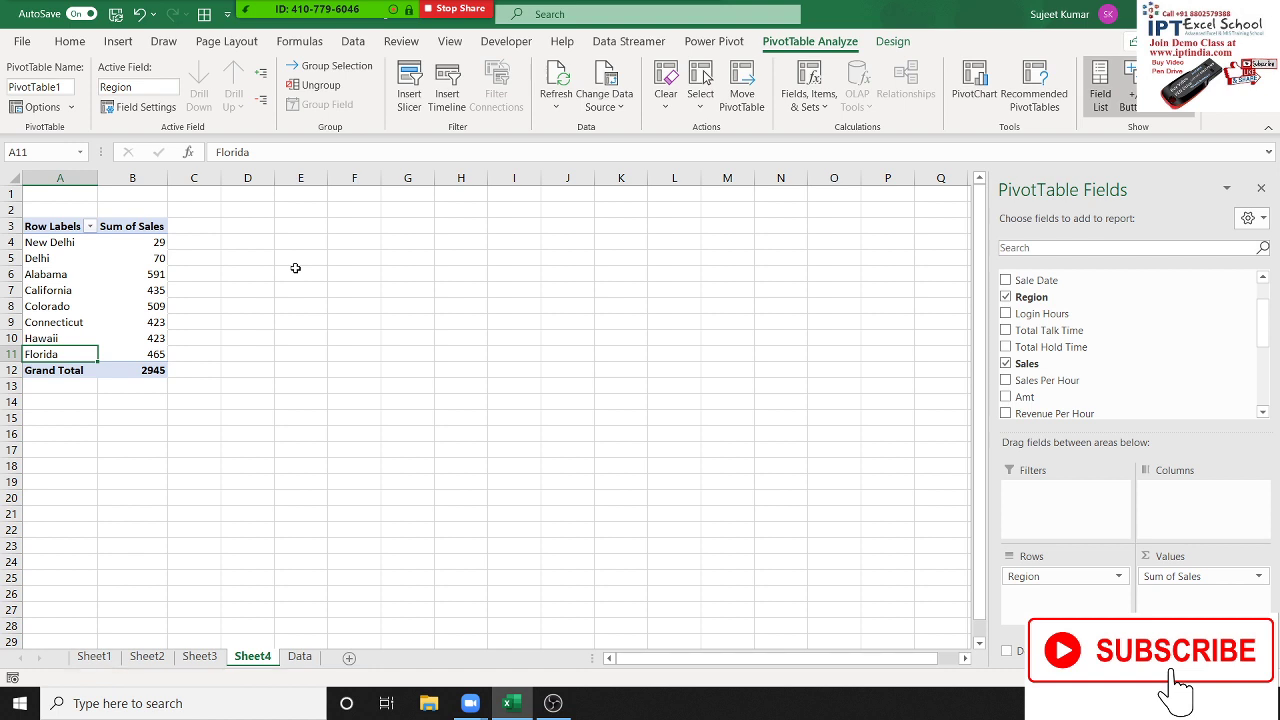
pyautogui.click(135, 252)
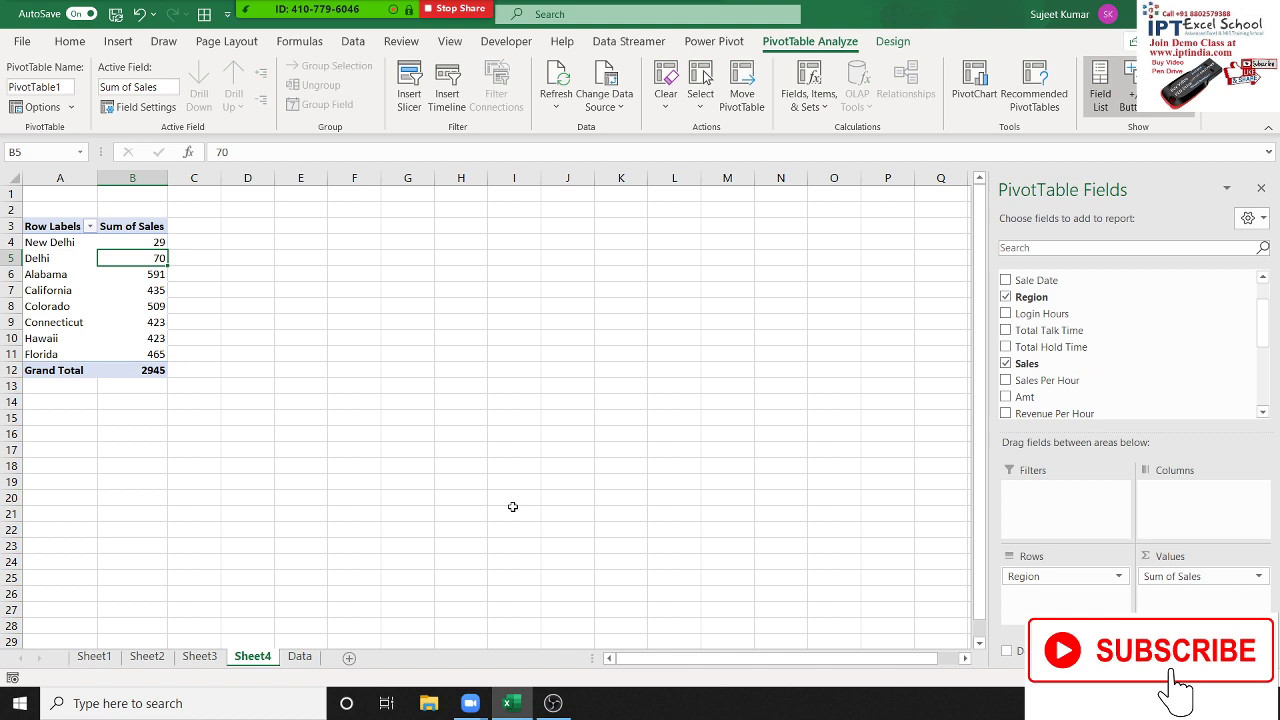
pyautogui.click(150, 304)
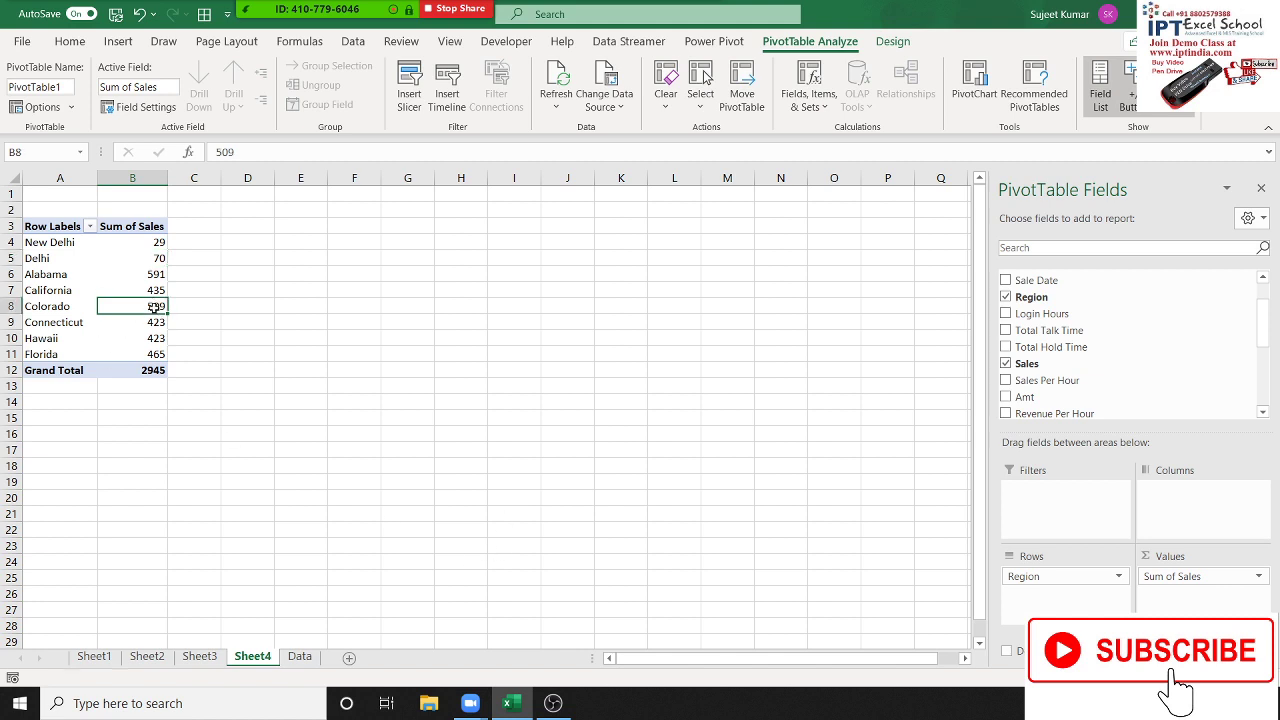
pyautogui.click(67, 291)
pyautogui.click(147, 306)
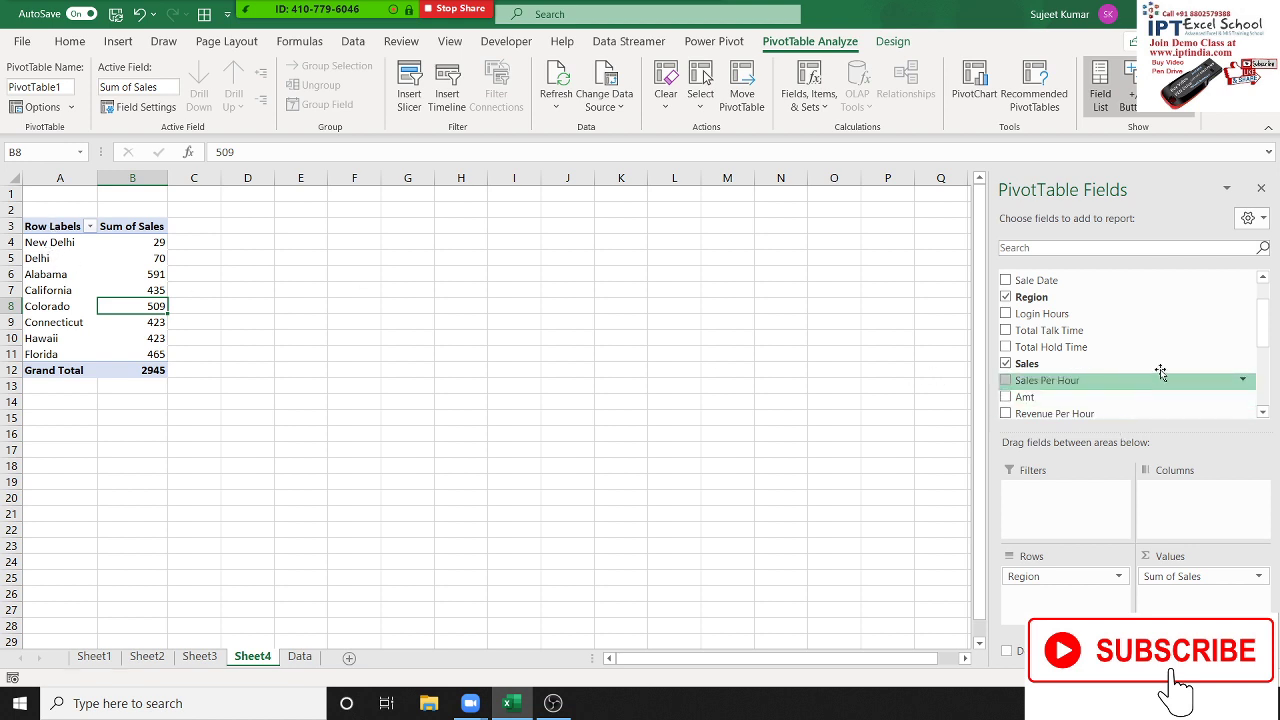
pyautogui.scroll(1, 1262, 341)
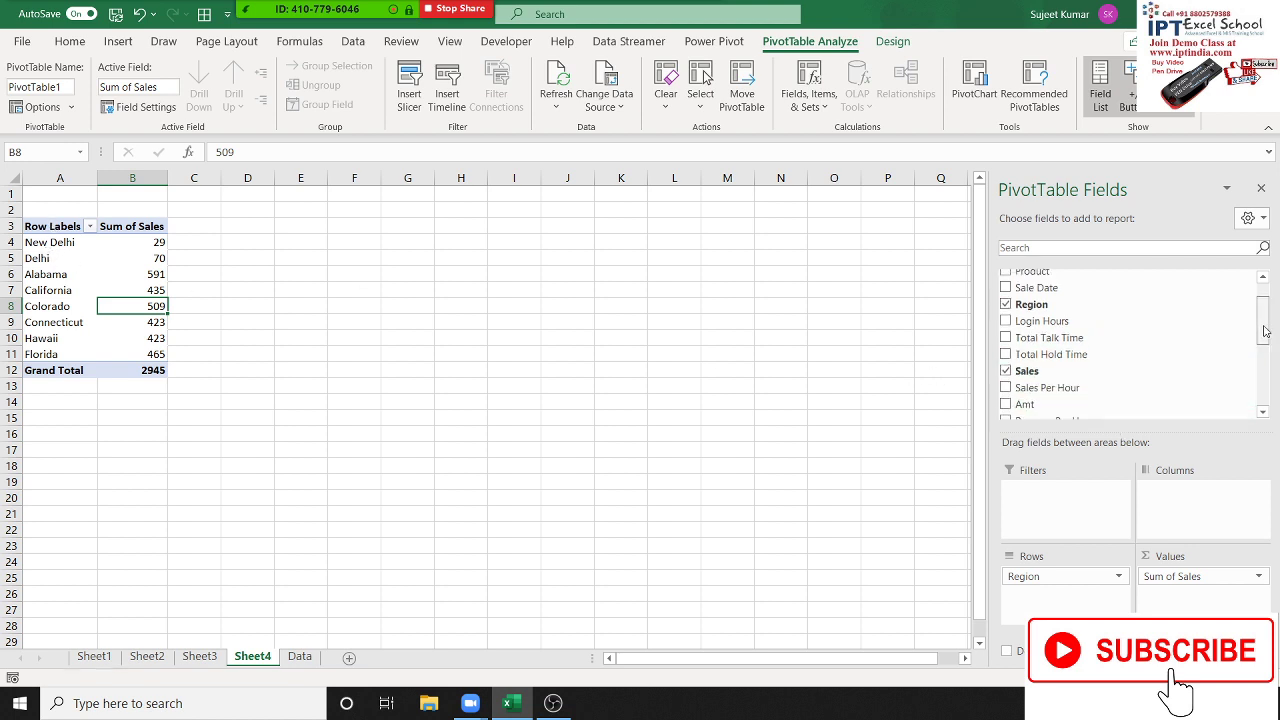
pyautogui.moveTo(1170, 277); pyautogui.dragTo(1220, 500)
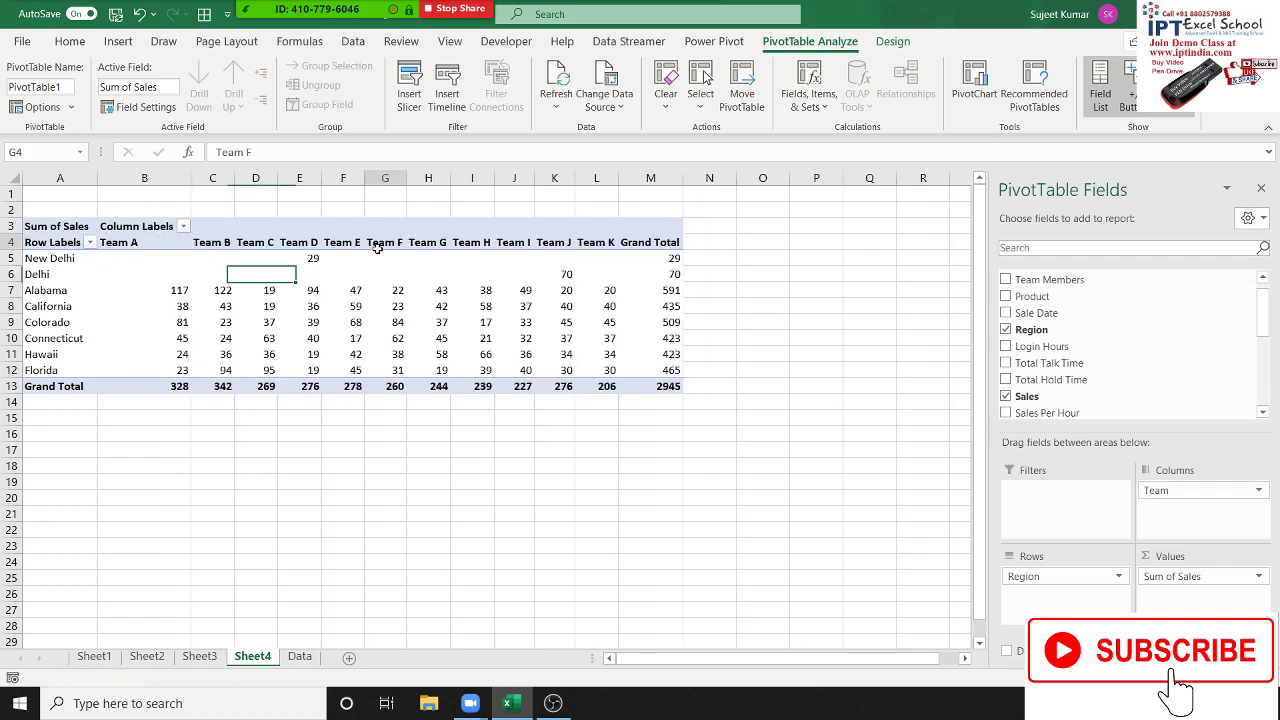
pyautogui.click(378, 246)
pyautogui.rightClick(378, 246)
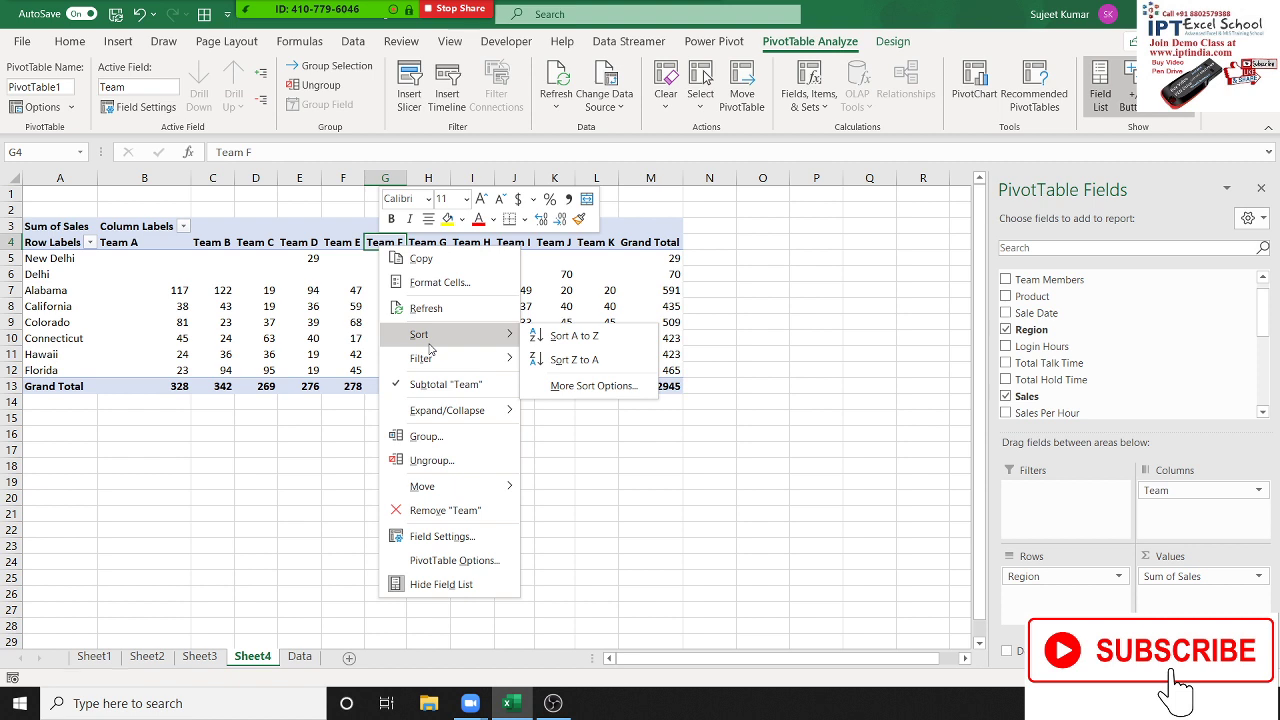
pyautogui.moveTo(421, 358)
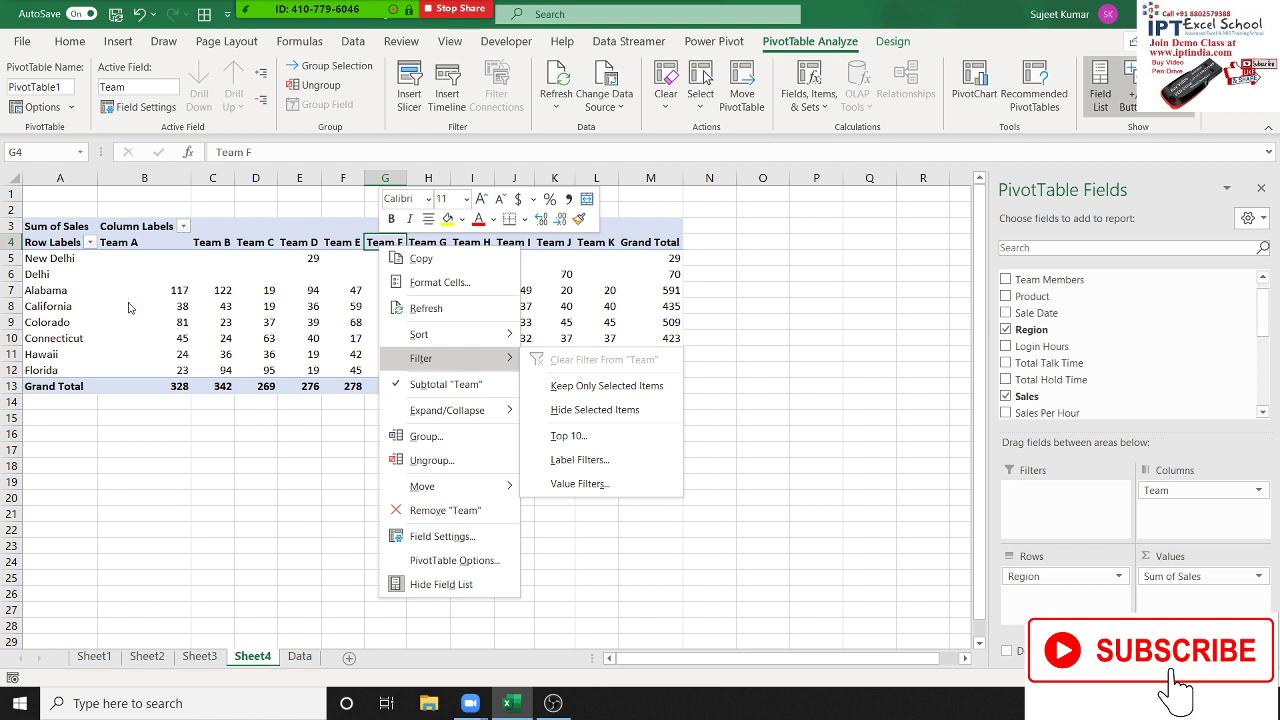
pyautogui.press('Escape')
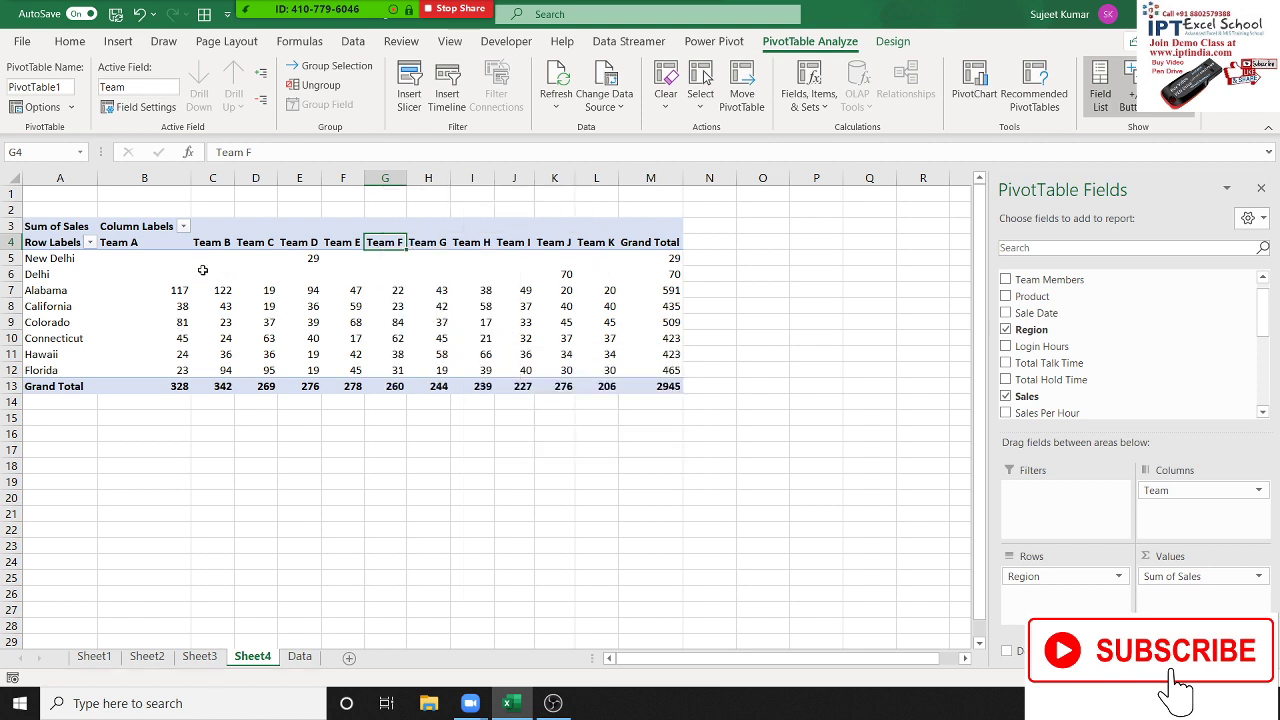
pyautogui.click(593, 245)
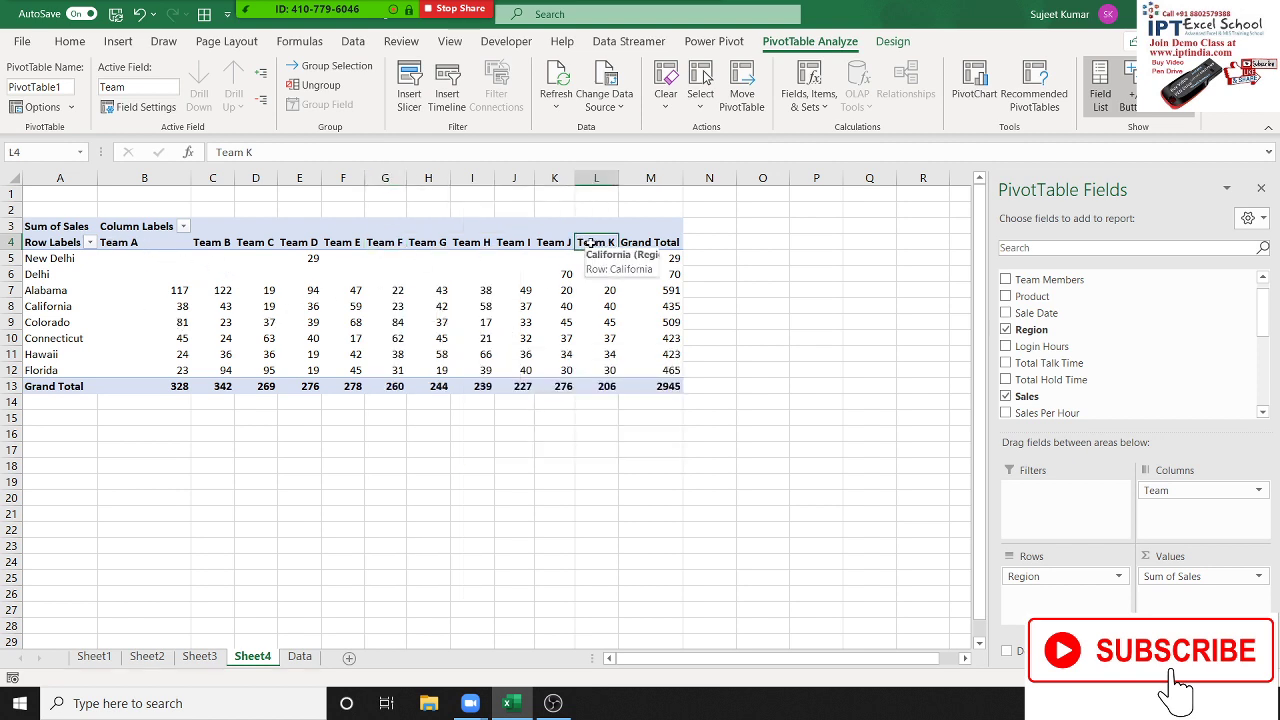
pyautogui.rightClick(591, 245)
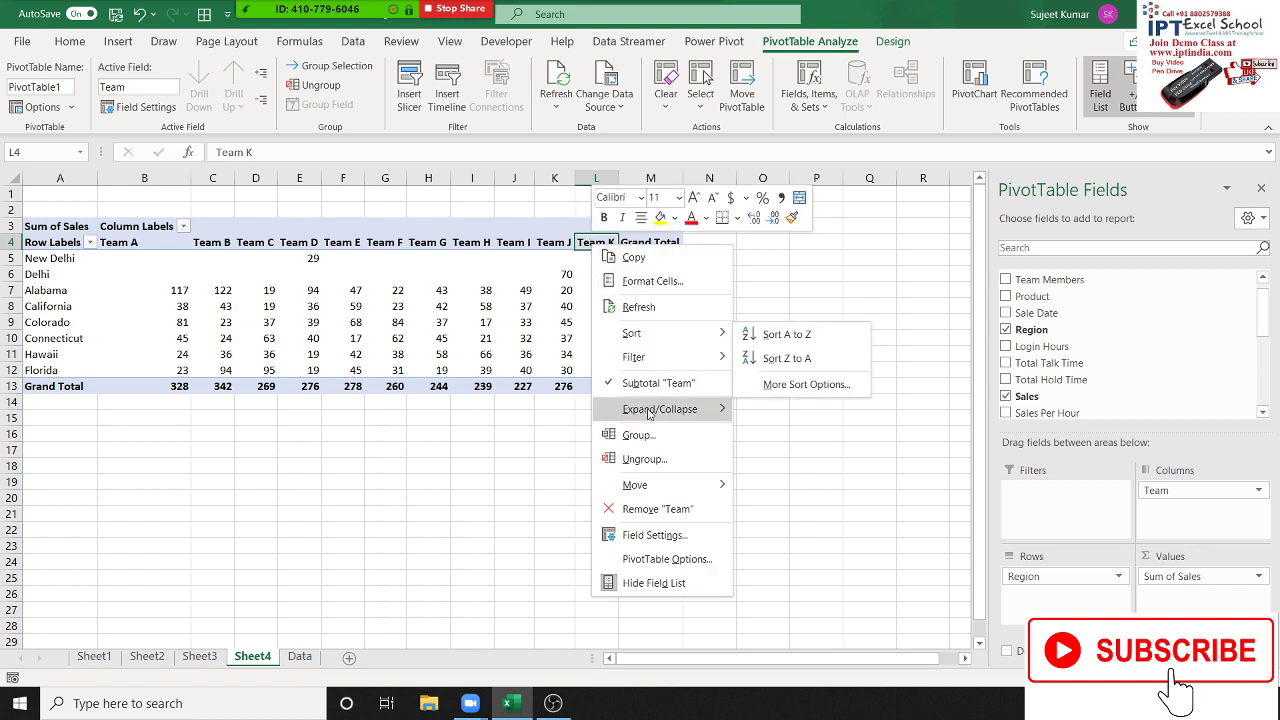
pyautogui.moveTo(660, 485)
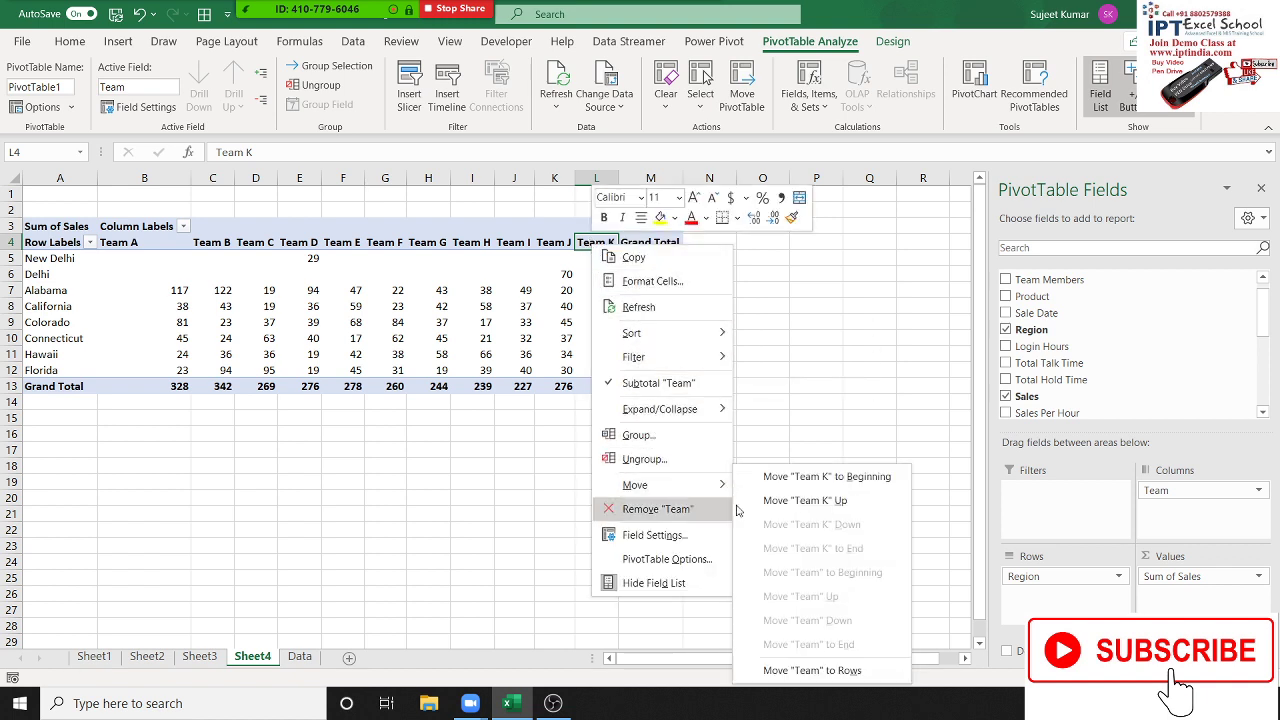
pyautogui.click(806, 480)
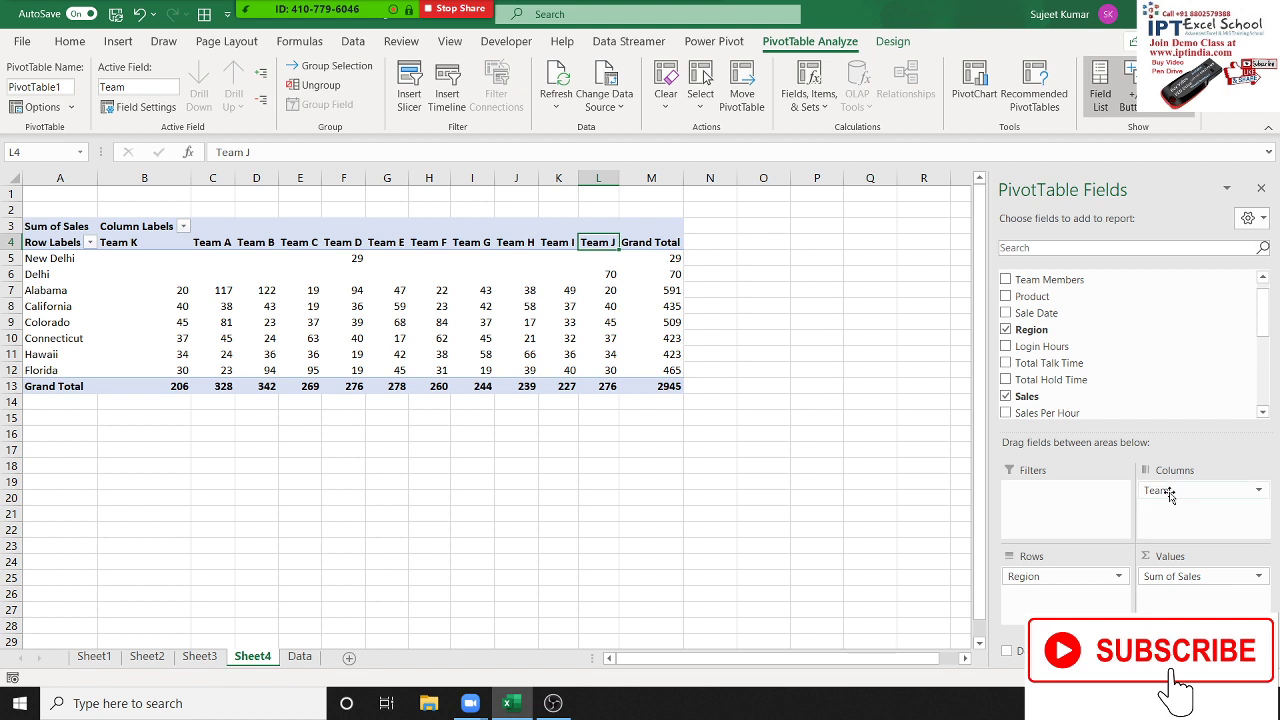
pyautogui.scroll(-1, 1148, 400)
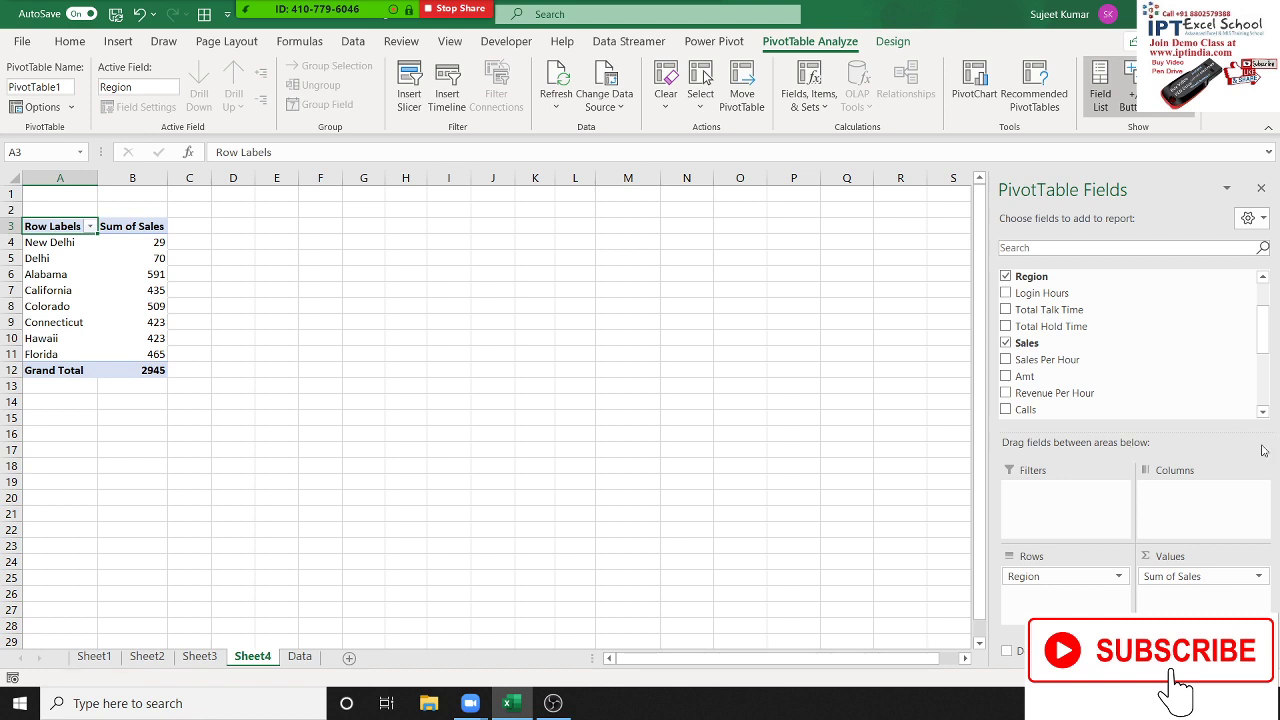
# - Type 'New Delhi' over a region label, which swaps the Delhi and New Delhi rows
pyautogui.click(56, 246)
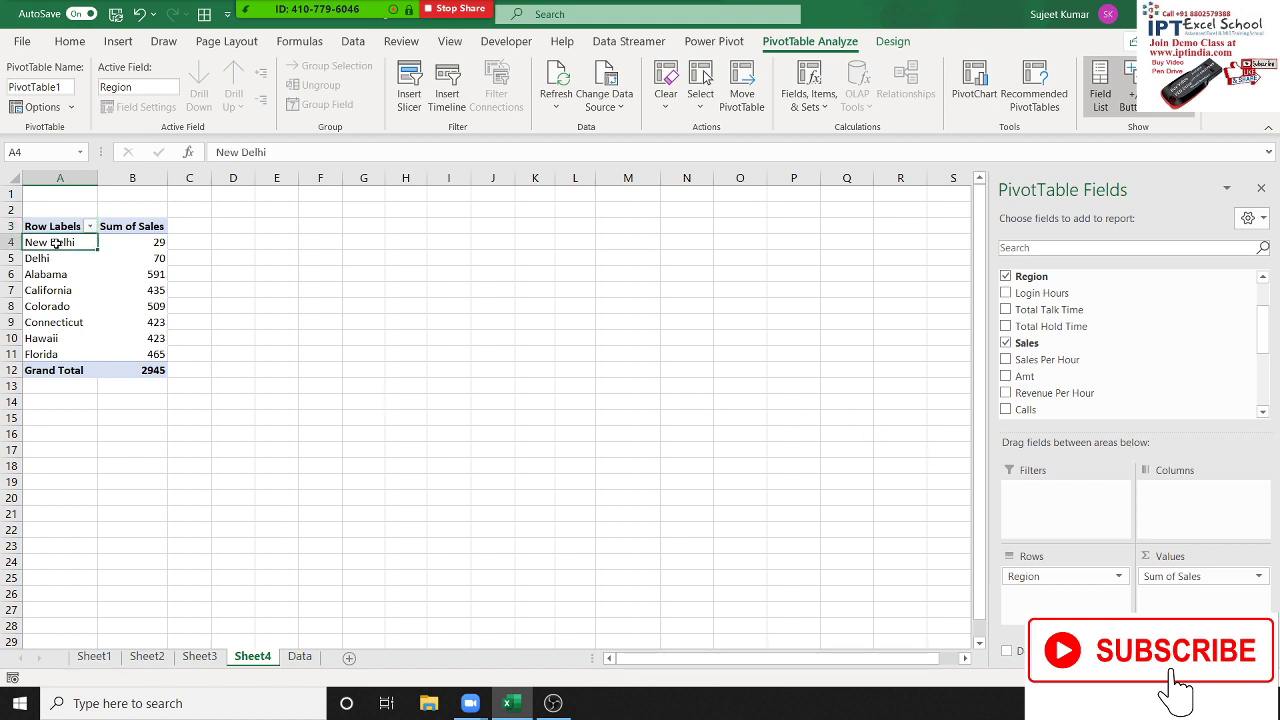
pyautogui.click(54, 258)
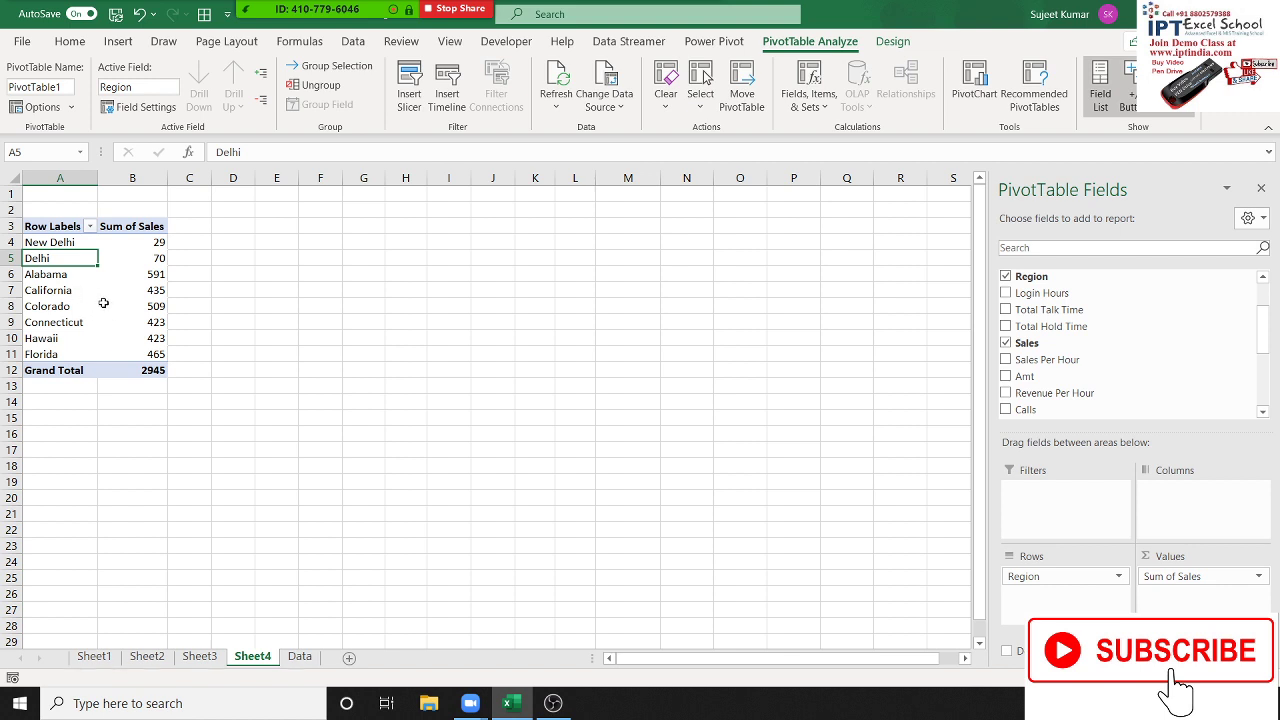
pyautogui.click(61, 243)
pyautogui.click(61, 260)
pyautogui.press('Up')
pyautogui.write('New')
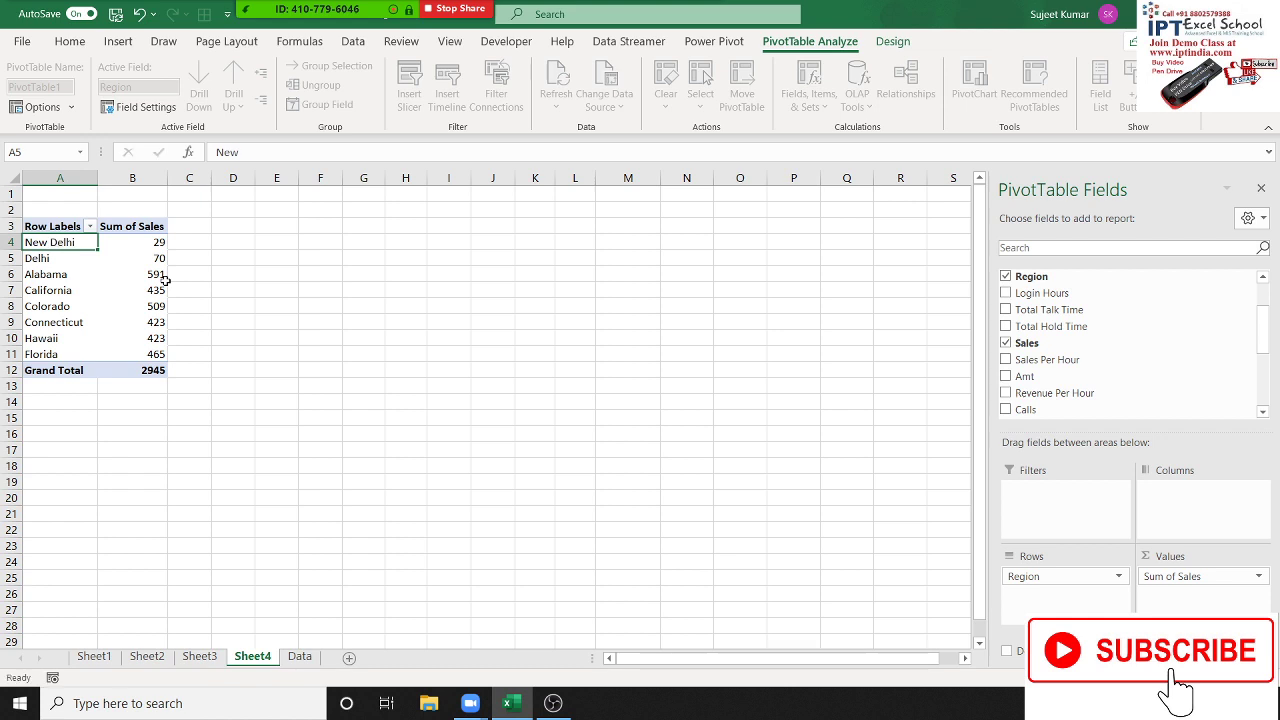
pyautogui.write(' Delhi')
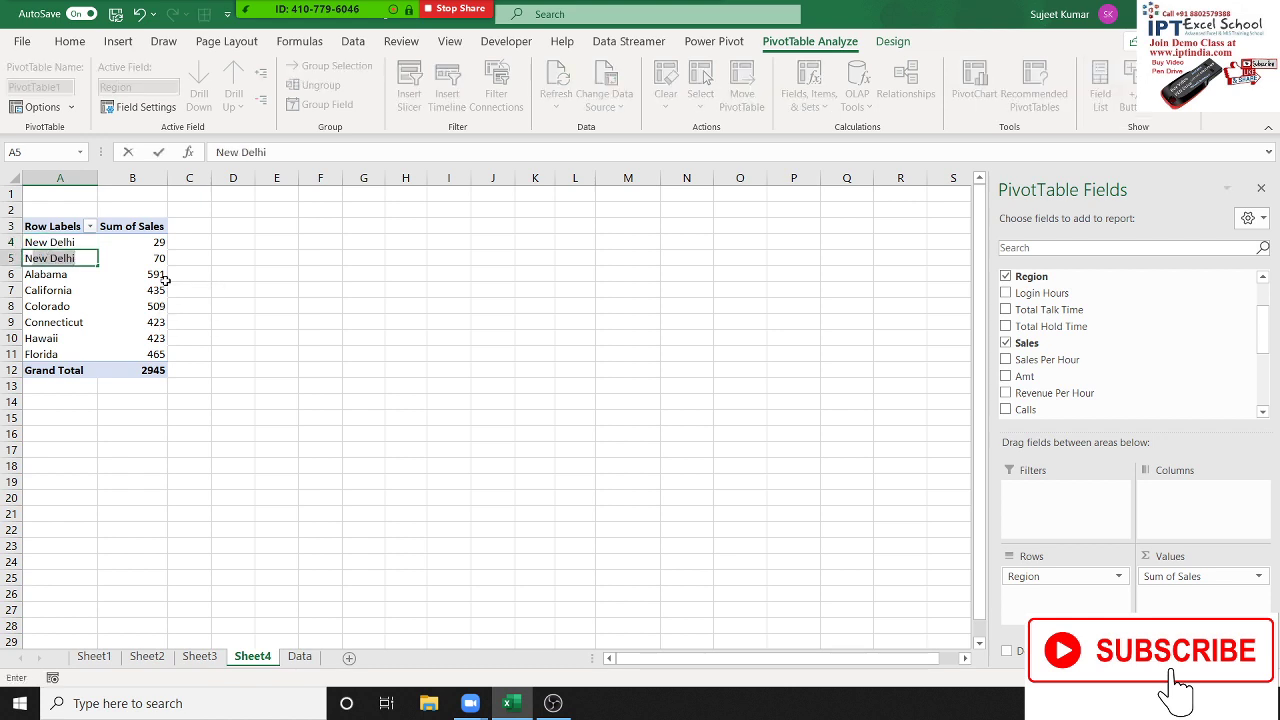
pyautogui.press('Return')
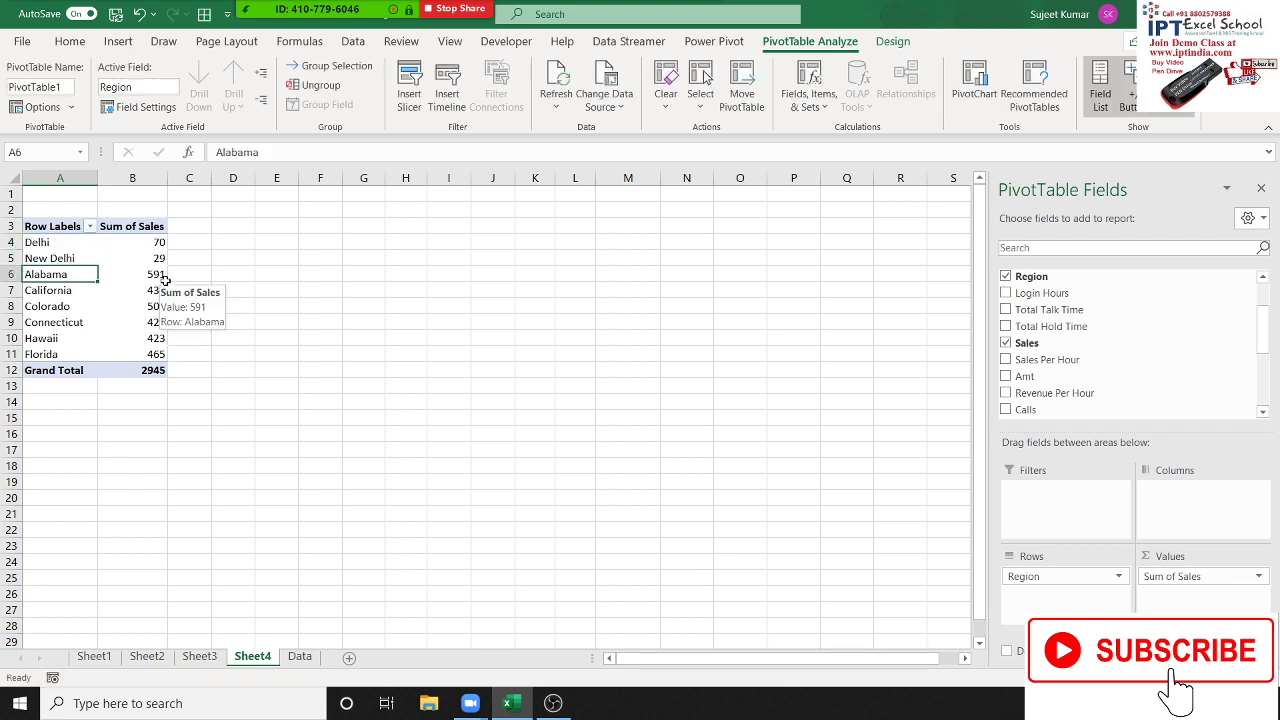
# - Relabel the top region 'New Delhi' and select the New Delhi and Delhi rows, A4:A5
pyautogui.click(91, 248)
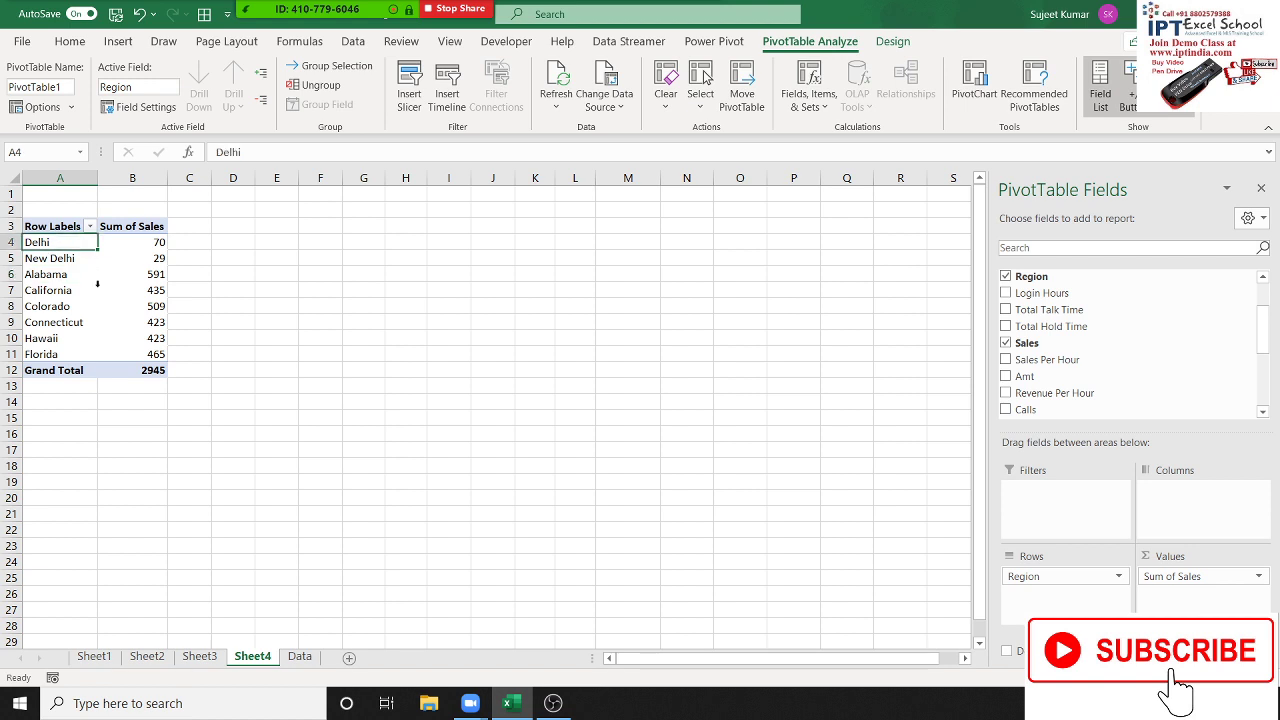
pyautogui.write('New Delhi')
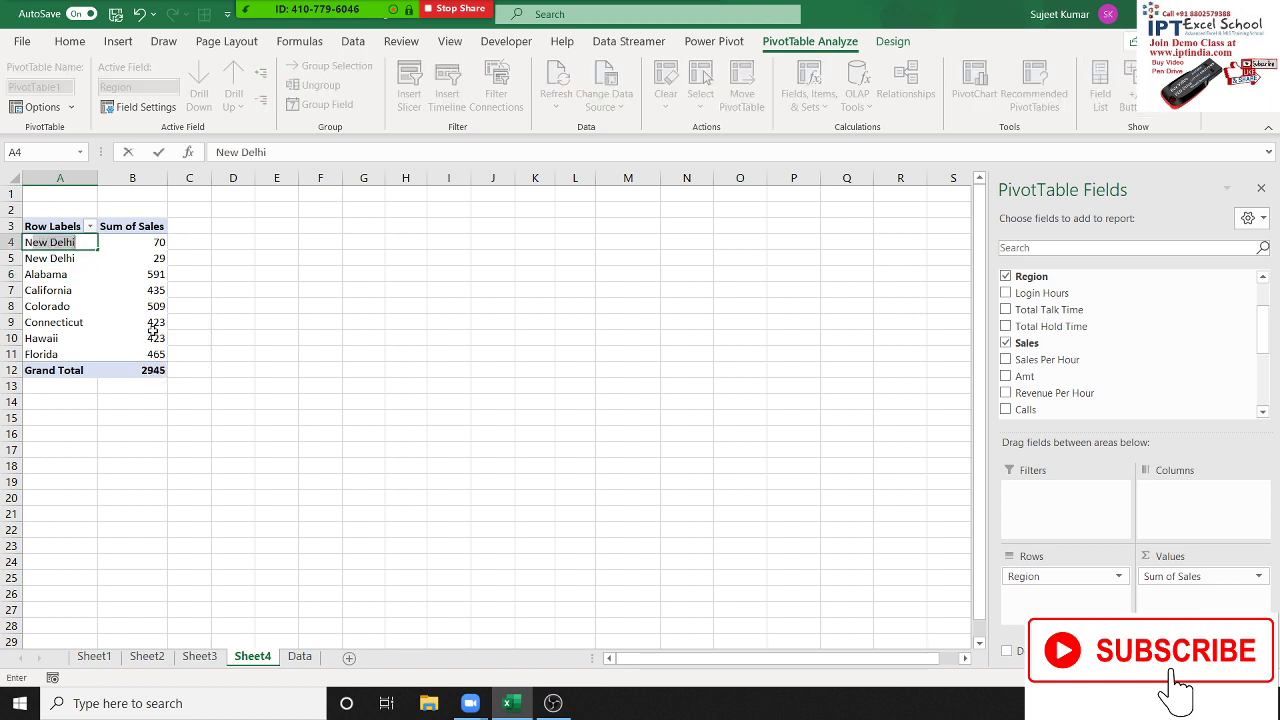
pyautogui.hotkey('shift', 'Right')
pyautogui.hotkey('shift', 'Right')
pyautogui.hotkey('shift', 'Right')
pyautogui.hotkey('shift', 'Right')
pyautogui.hotkey('shift', 'Right')
pyautogui.hotkey('shift', 'Right')
pyautogui.hotkey('shift', 'Right')
pyautogui.hotkey('shift', 'Right')
pyautogui.press('Return')
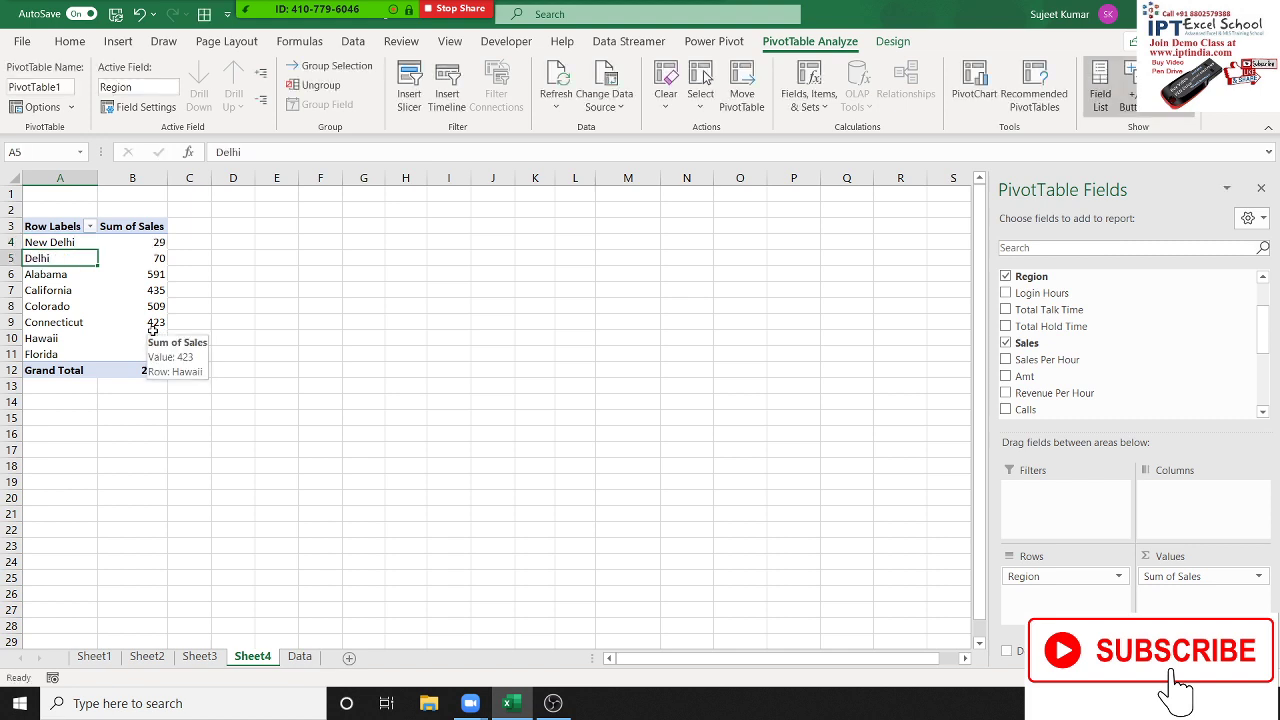
pyautogui.press('Up')
pyautogui.press('Down')
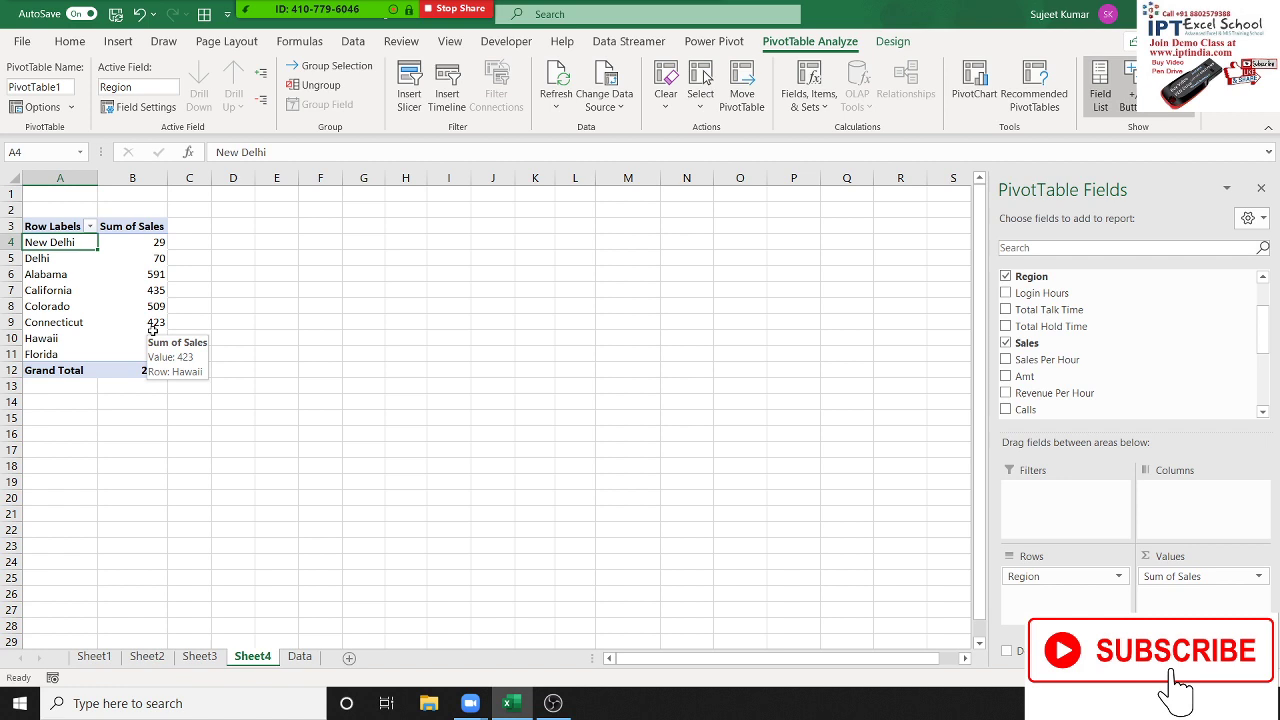
pyautogui.hotkey('shift', 'Down')
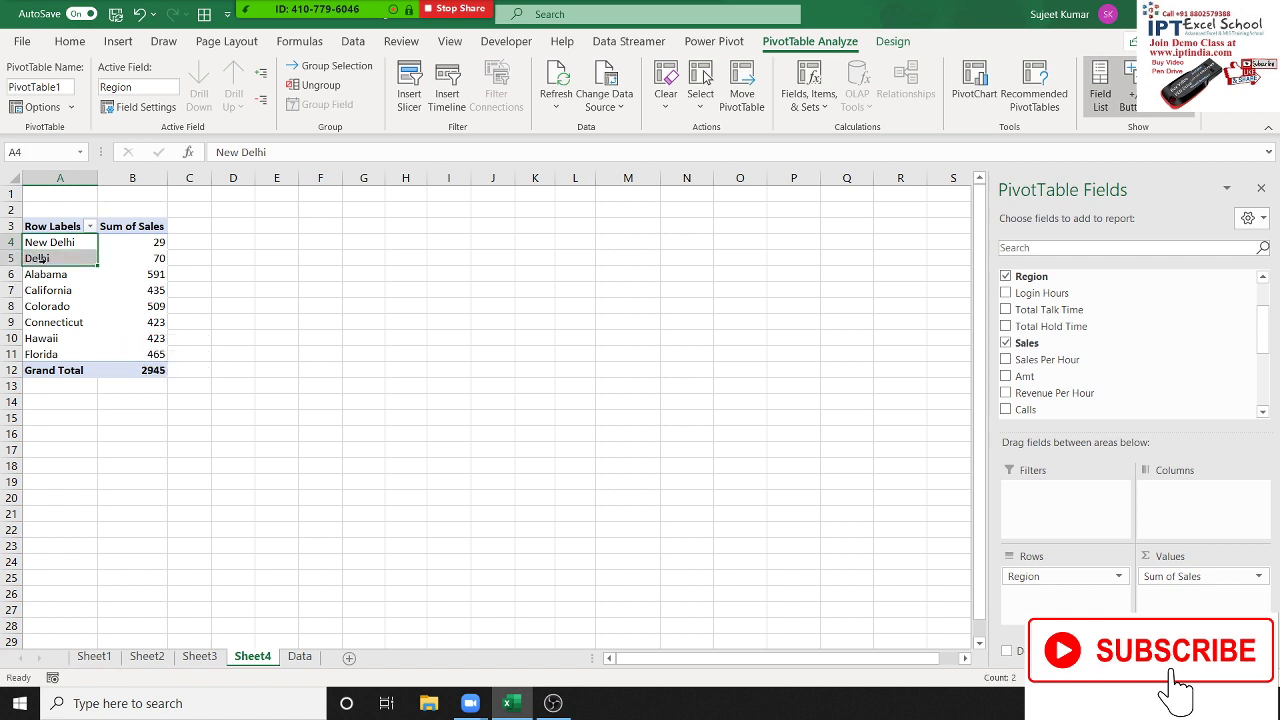
# - Group Delhi and New Delhi, rename Group1 to 'New Delhi', and remove the original Region field from Rows
pyautogui.rightClick(40, 259)
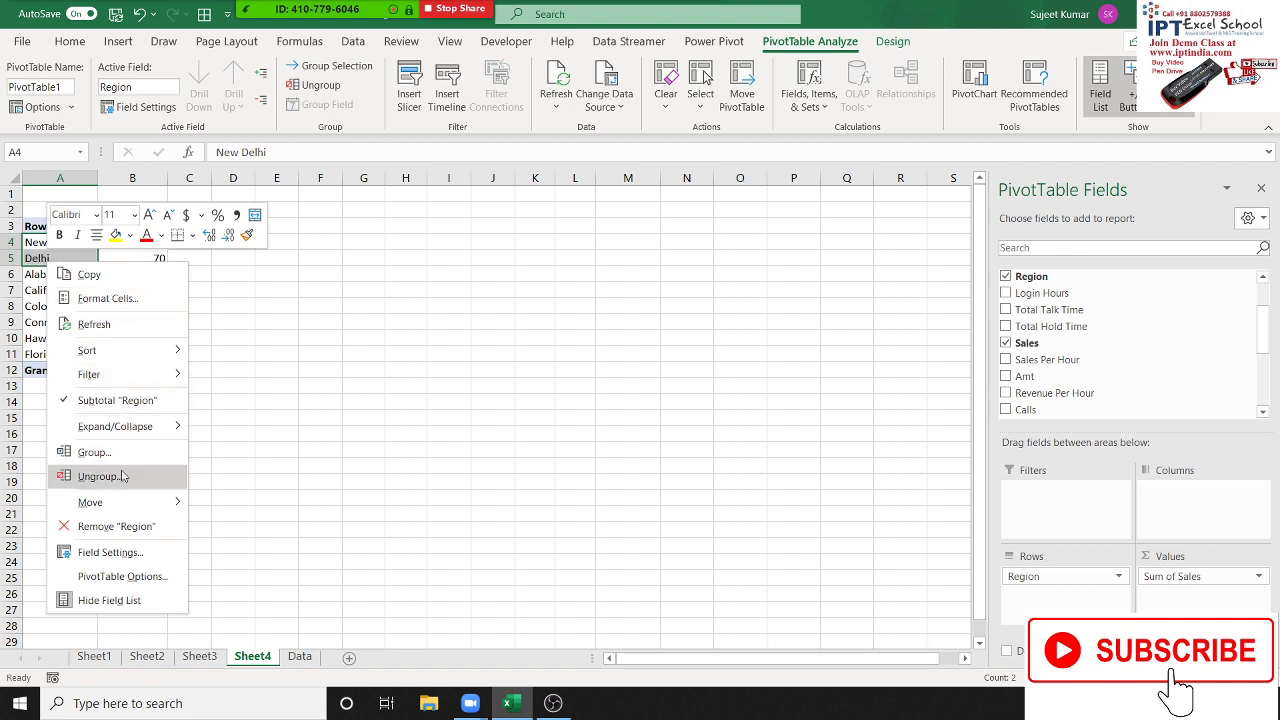
pyautogui.click(100, 452)
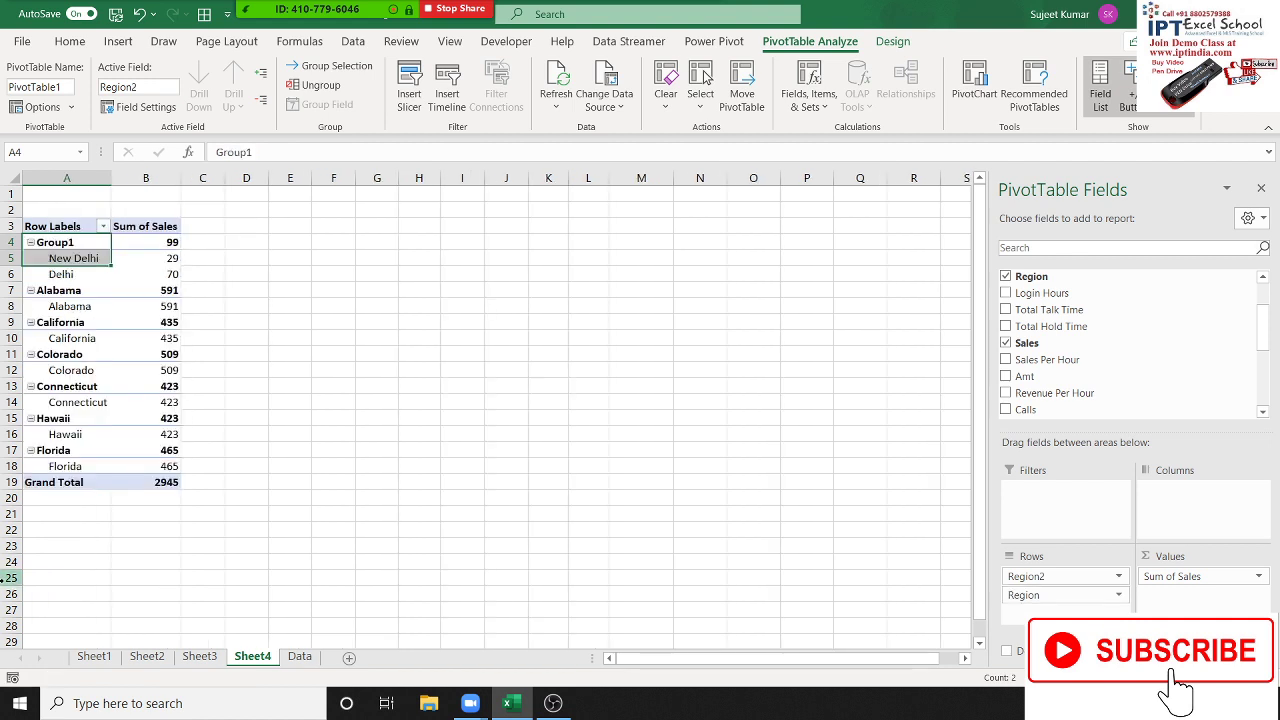
pyautogui.click(76, 248)
pyautogui.write('New Delhi')
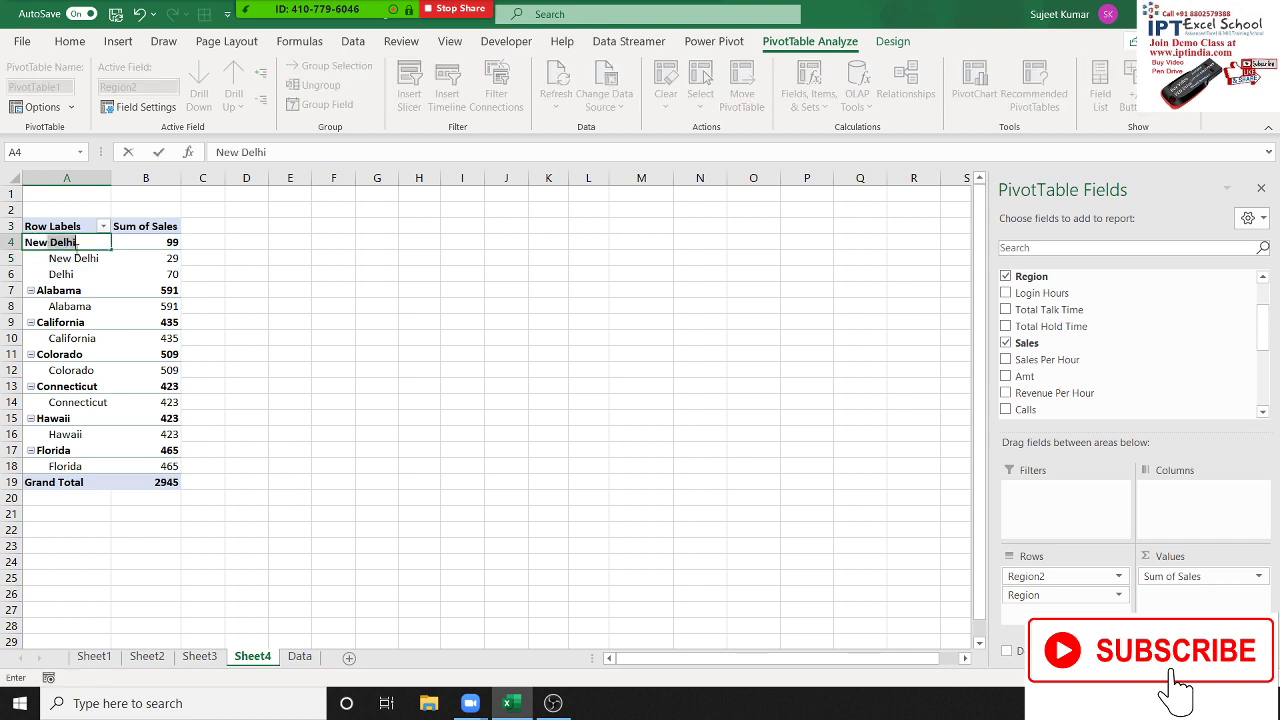
pyautogui.press('Return')
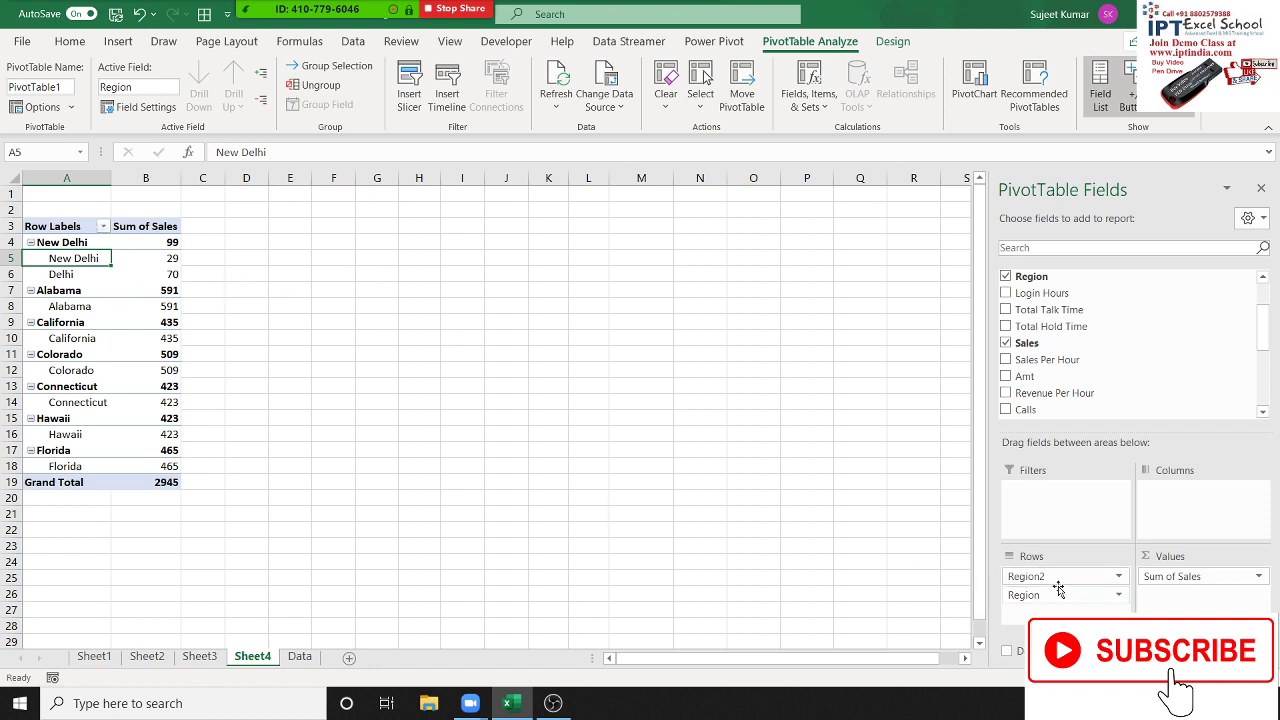
pyautogui.moveTo(1052, 595)
pyautogui.mouseDown()
pyautogui.moveTo(1068, 495)
pyautogui.moveTo(1050, 398)
pyautogui.mouseUp()
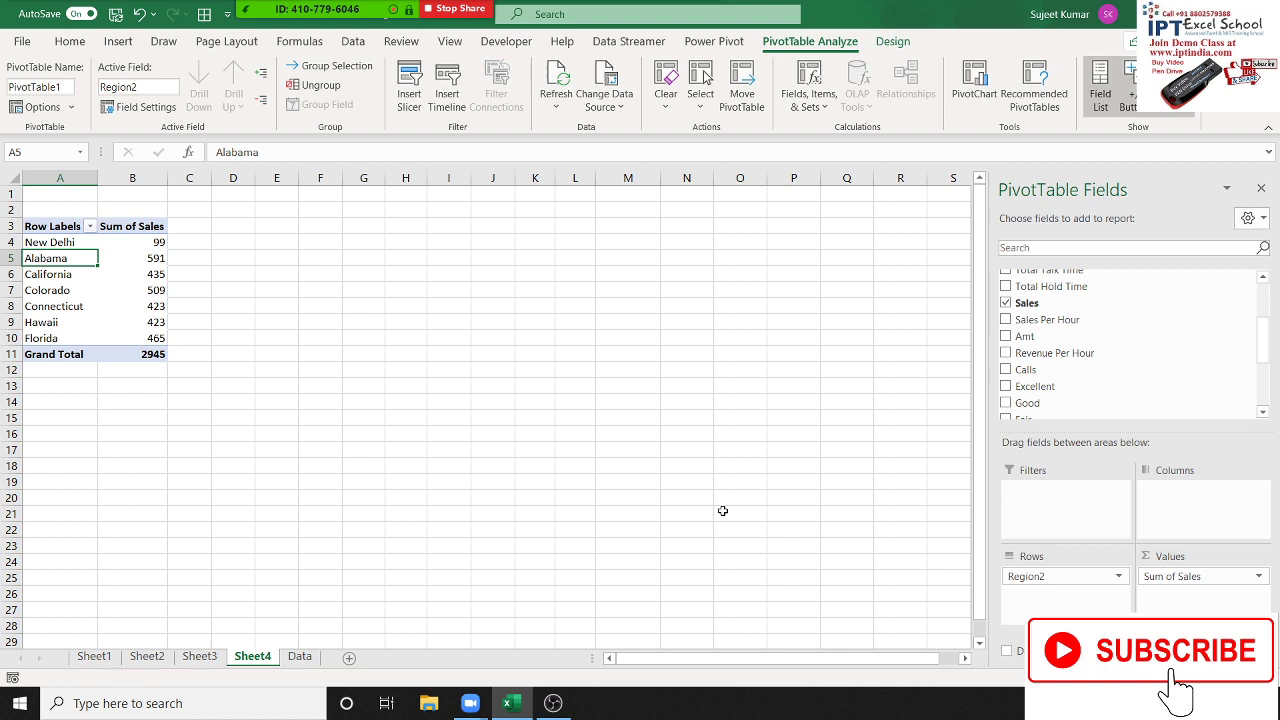
# - Check the source data on the Data sheet, then reselect the pivot table on Sheet4
pyautogui.click(423, 419)
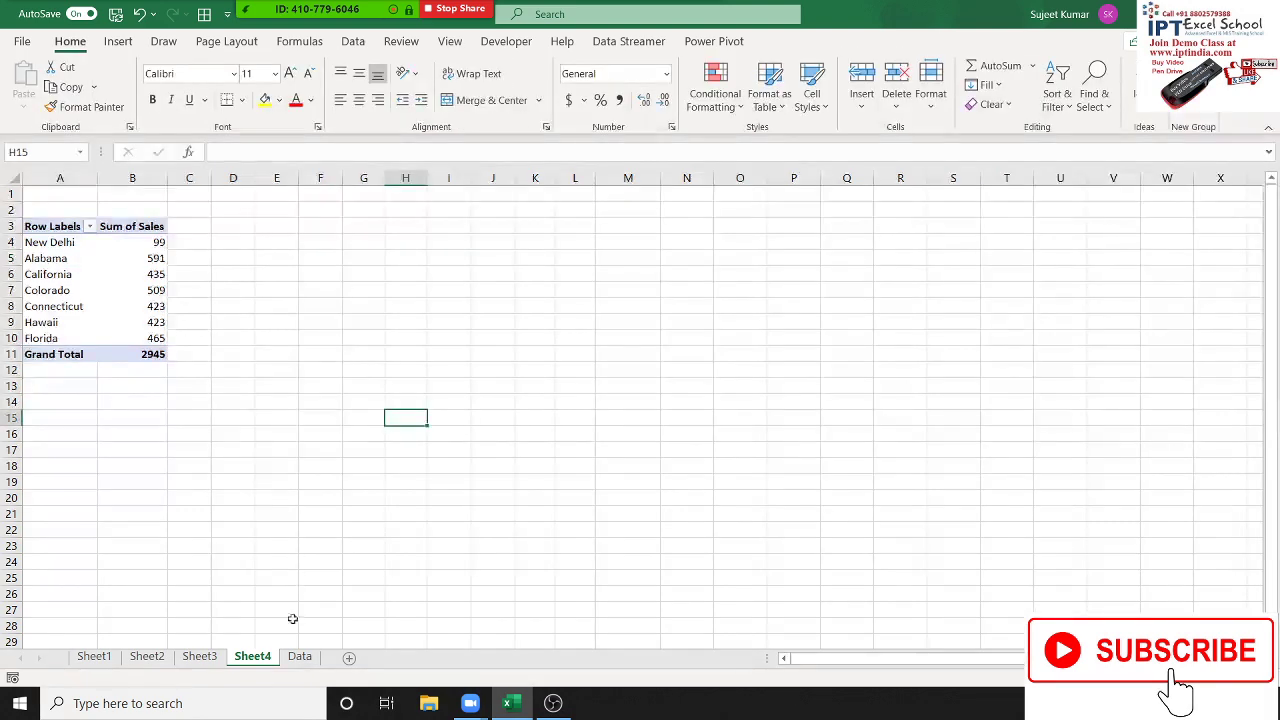
pyautogui.click(299, 657)
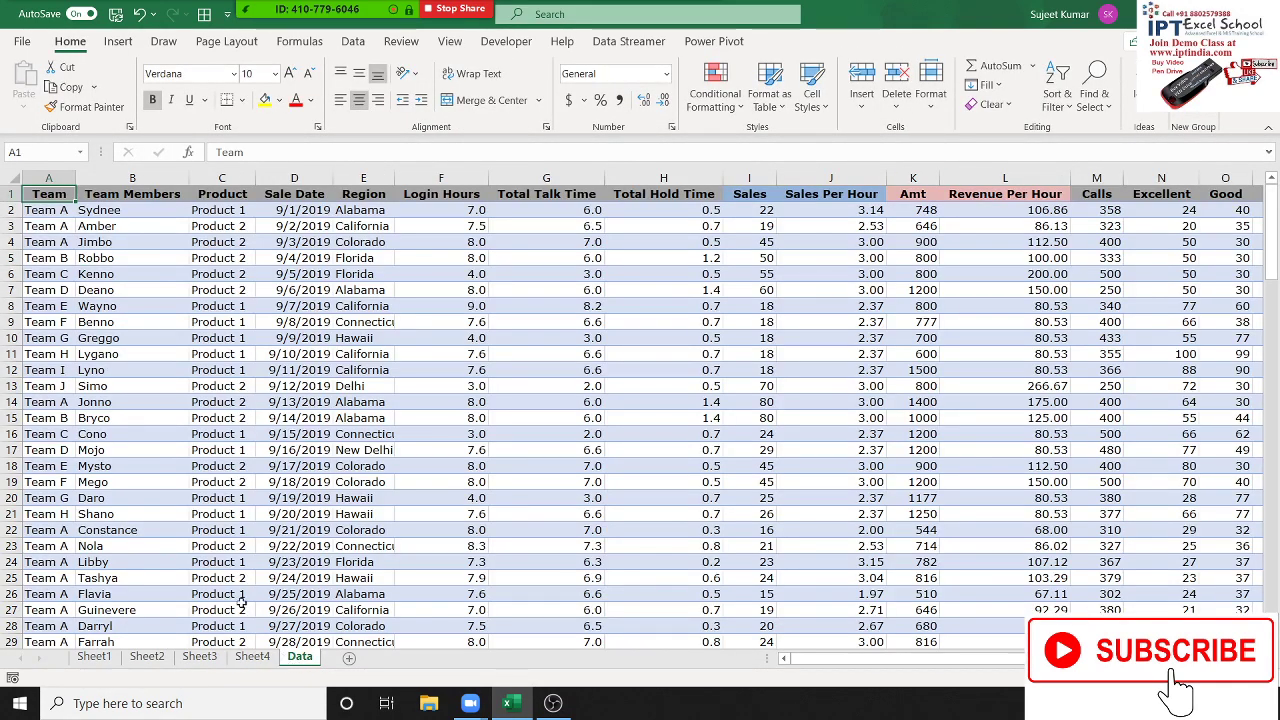
pyautogui.click(258, 658)
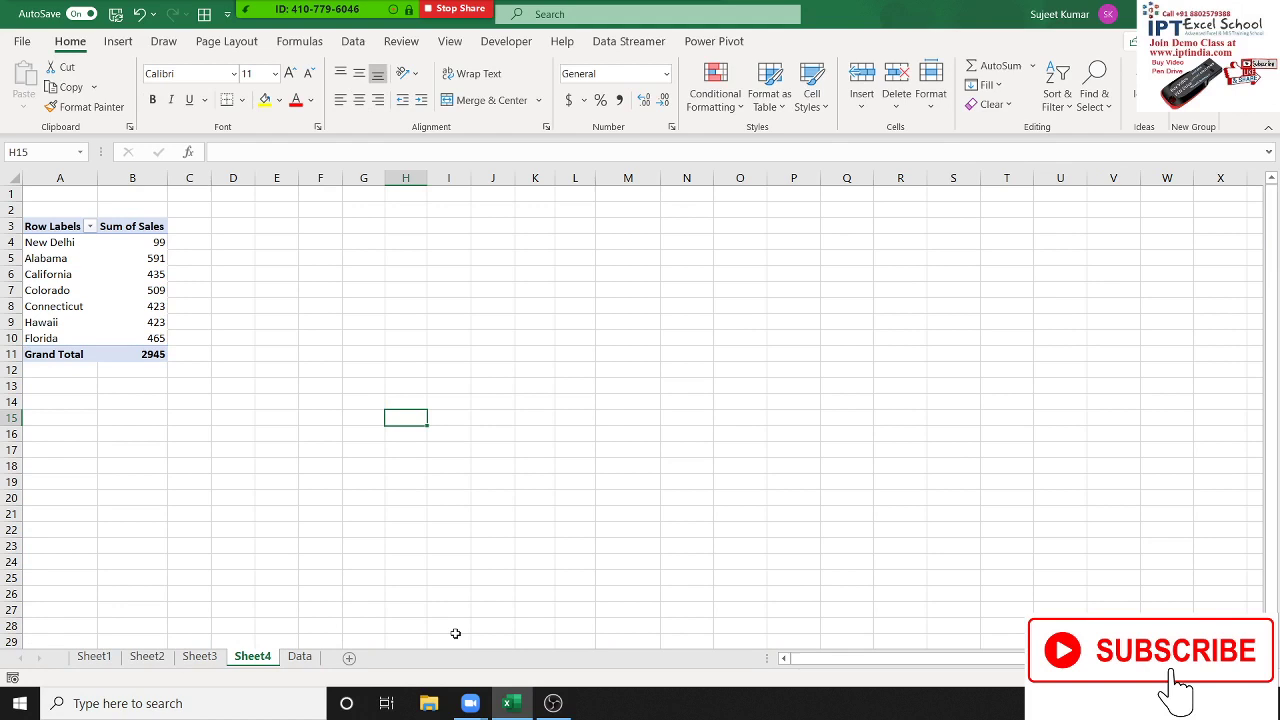
pyautogui.click(50, 273)
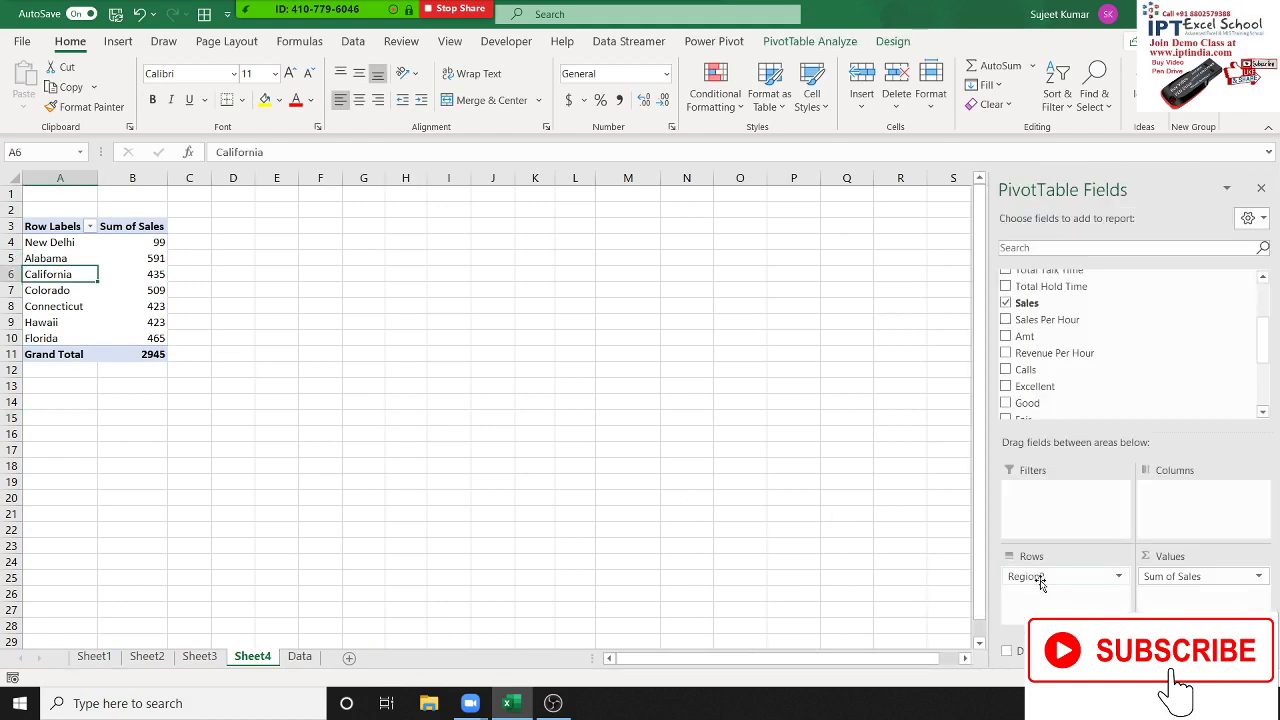
# - Replace Region2 in the pivot rows with Team, listing Team K through Team J (total 2945)
pyautogui.moveTo(1035, 577); pyautogui.dragTo(1131, 366)
pyautogui.scroll(-1, 1118, 305)
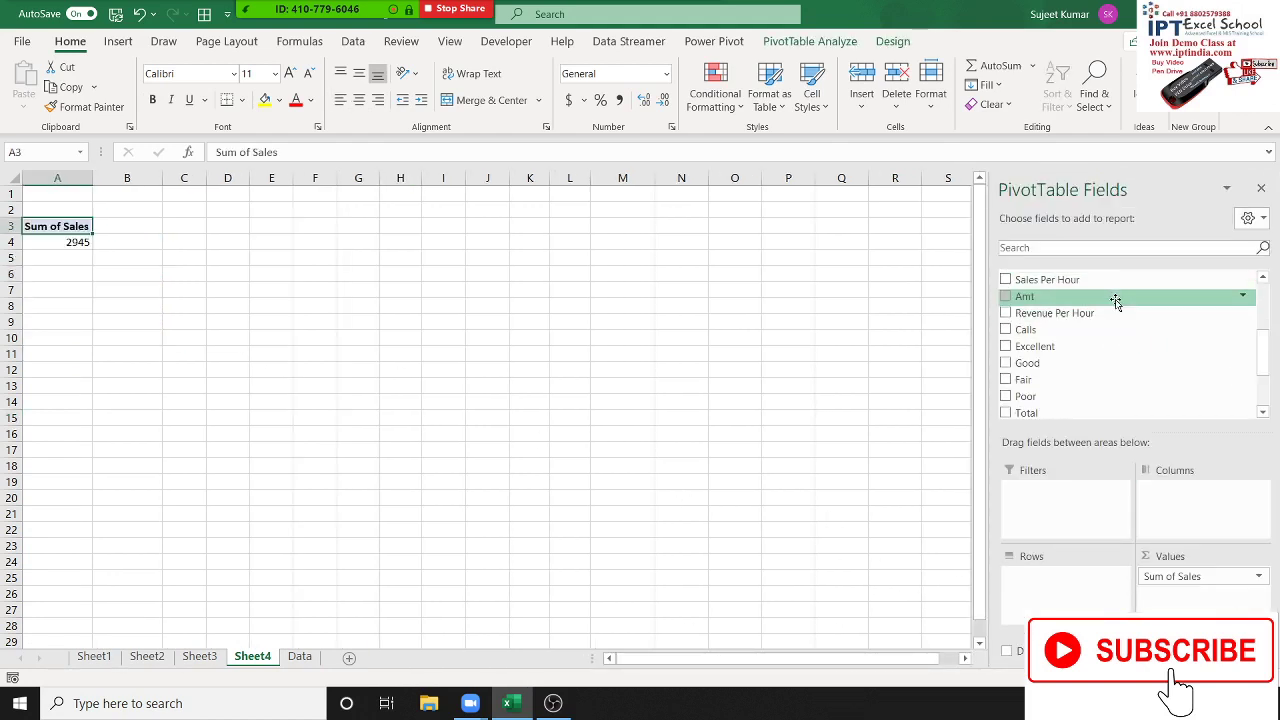
pyautogui.scroll(3, 1115, 298)
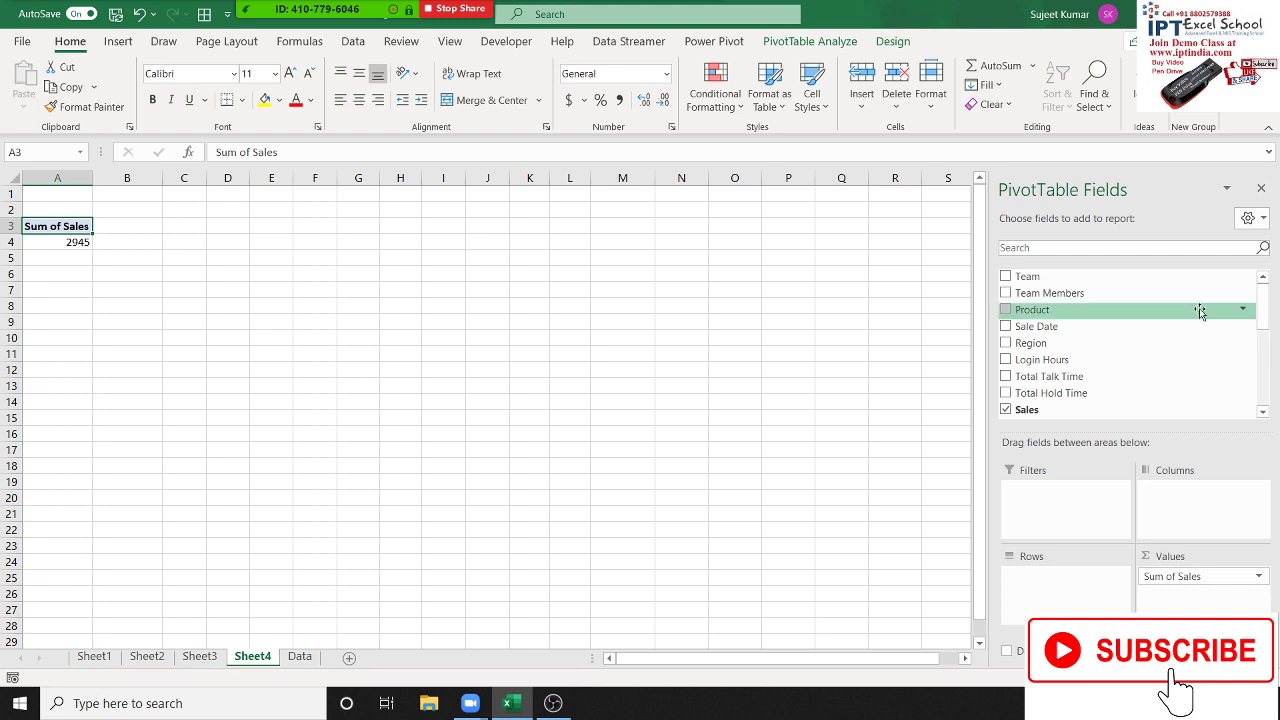
pyautogui.moveTo(1123, 277)
pyautogui.mouseDown()
pyautogui.moveTo(1128, 365)
pyautogui.moveTo(1030, 600)
pyautogui.mouseUp()
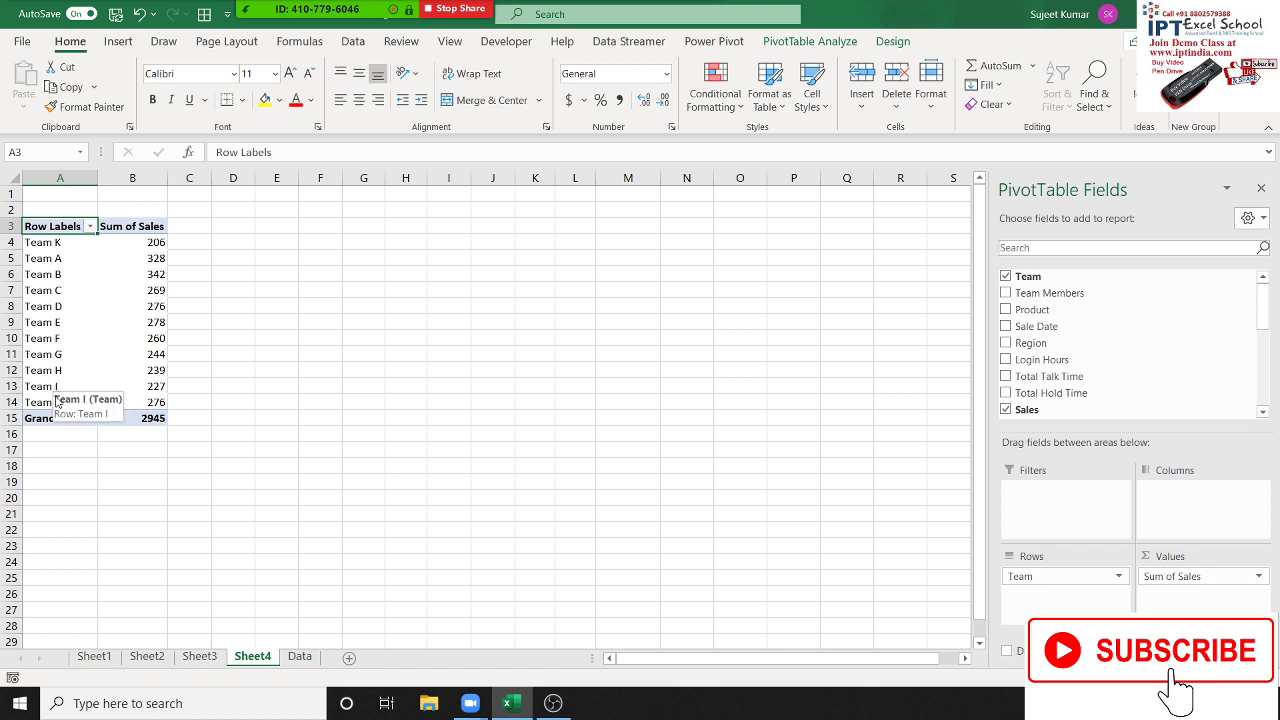
pyautogui.click(62, 258)
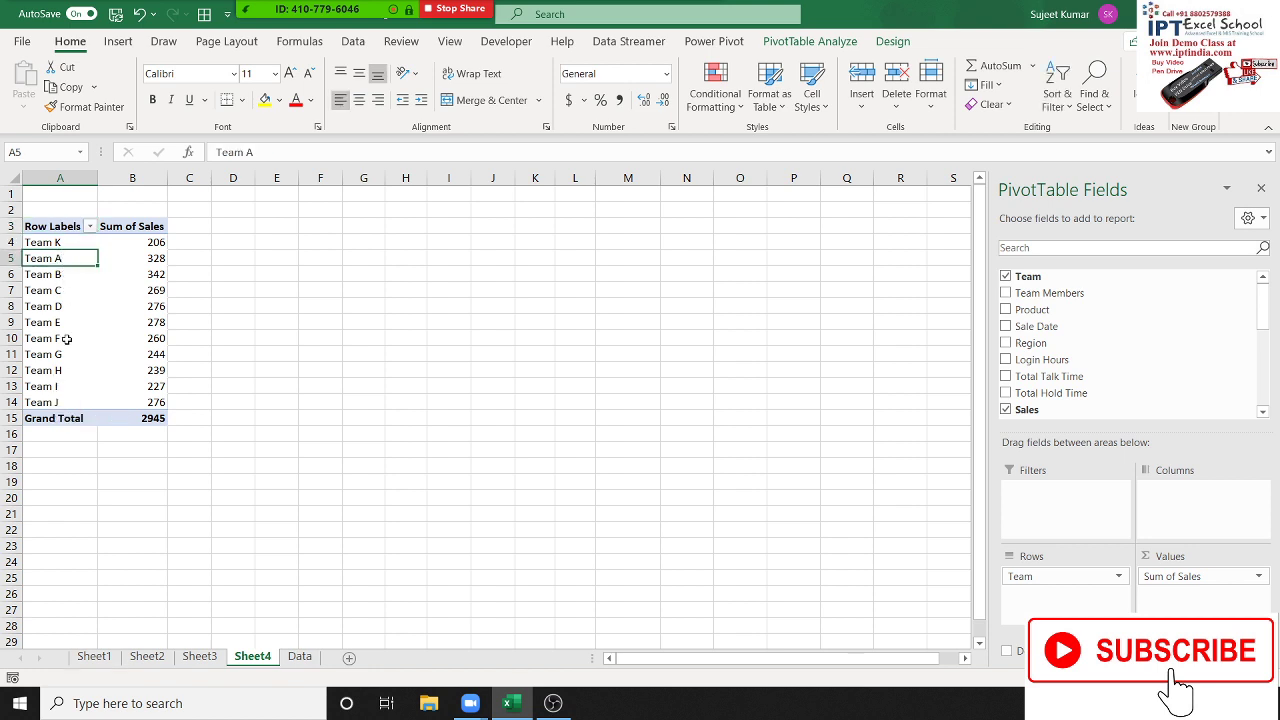
# - Group Teams A, C and G together as Group1
pyautogui.keyDown('ctrl'); pyautogui.click(70, 291); pyautogui.keyUp('ctrl')
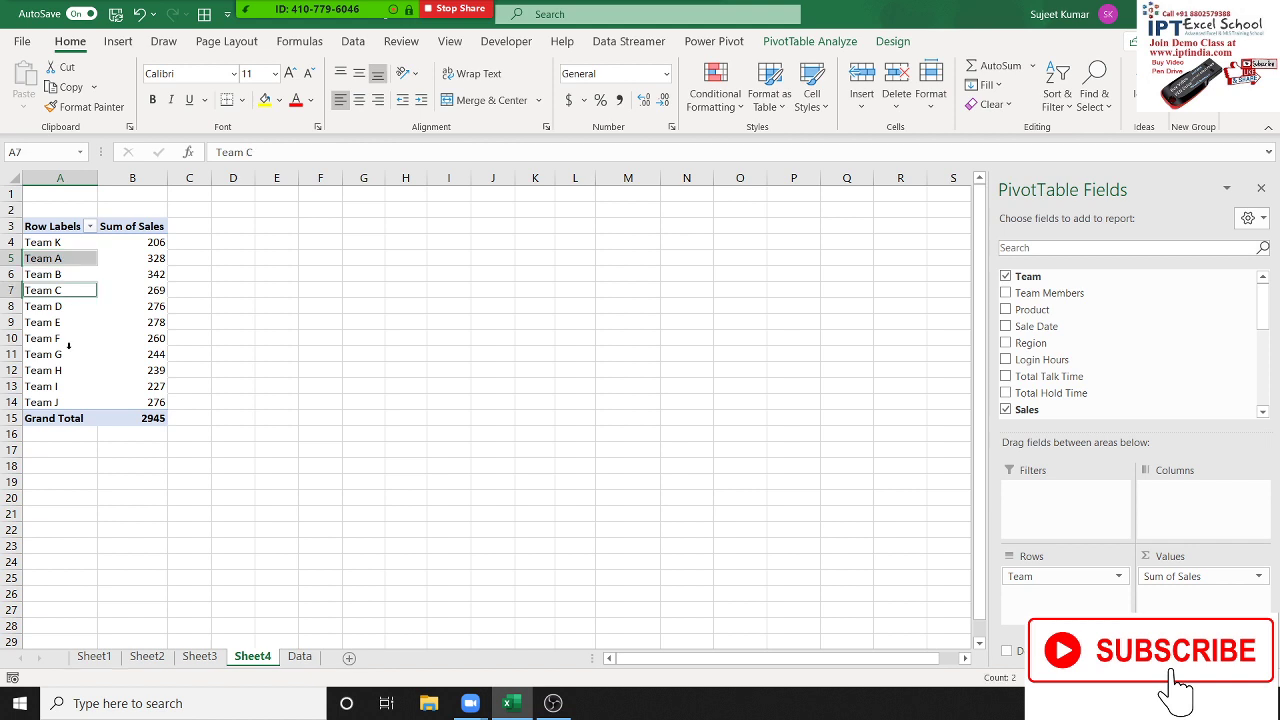
pyautogui.keyDown('ctrl'); pyautogui.click(71, 355); pyautogui.keyUp('ctrl')
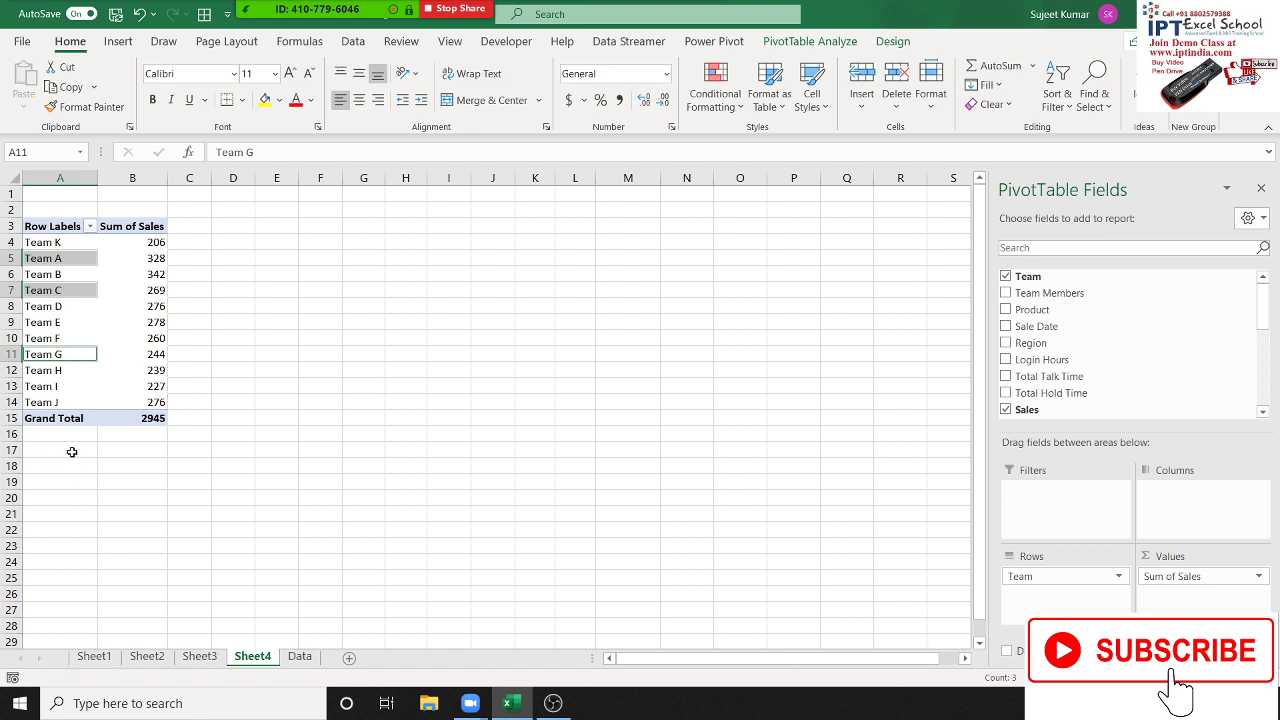
pyautogui.rightClick(76, 358)
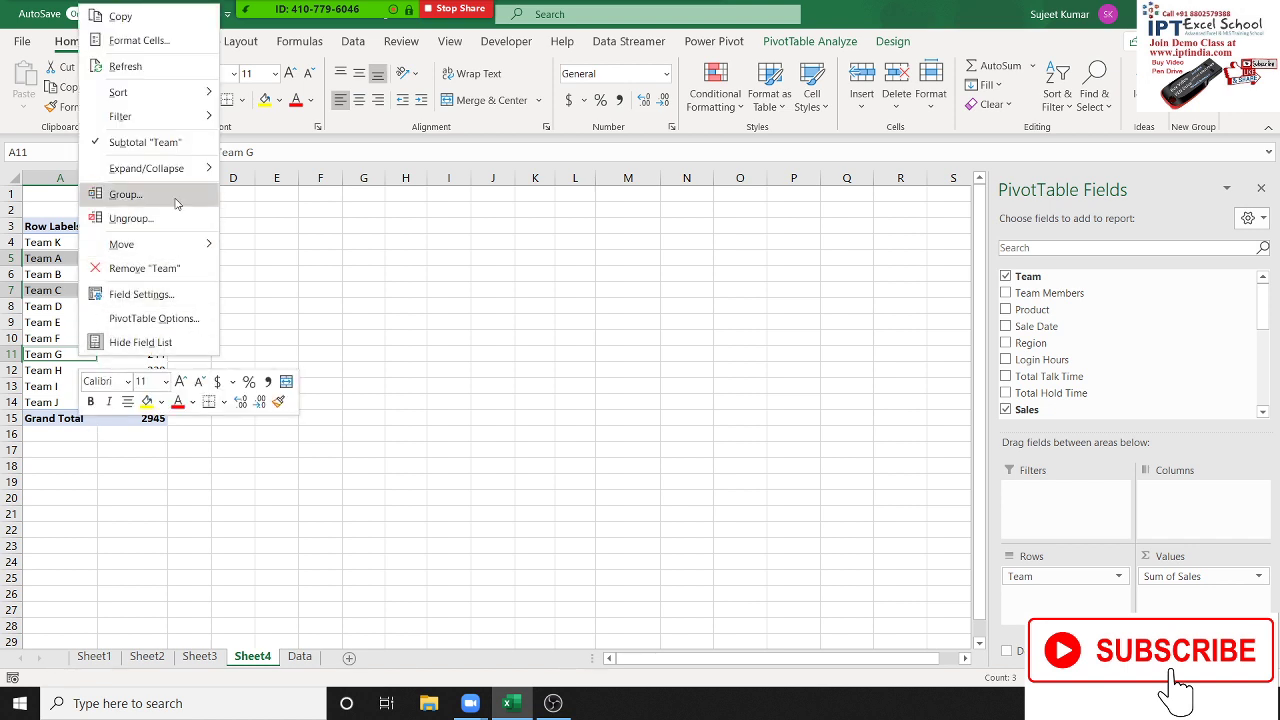
pyautogui.click(176, 203)
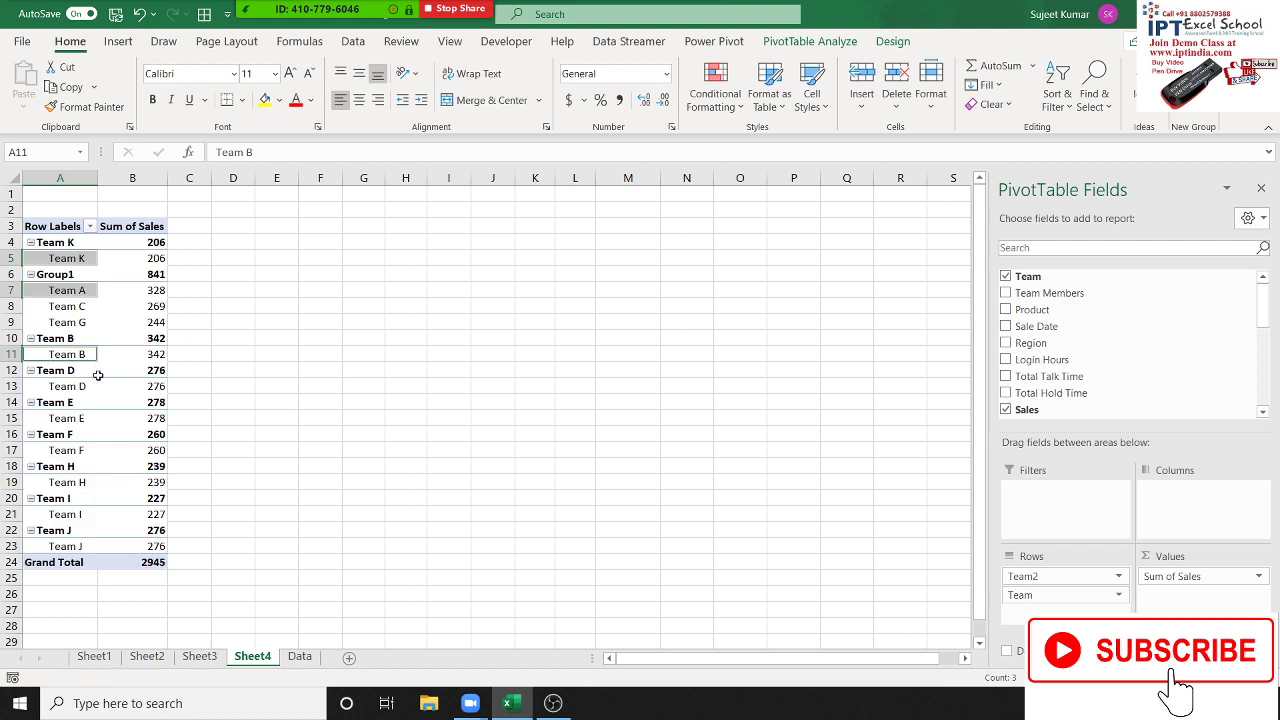
# - Group Teams K, B, D, E, F, H, I and J together as Group2
pyautogui.click(245, 369)
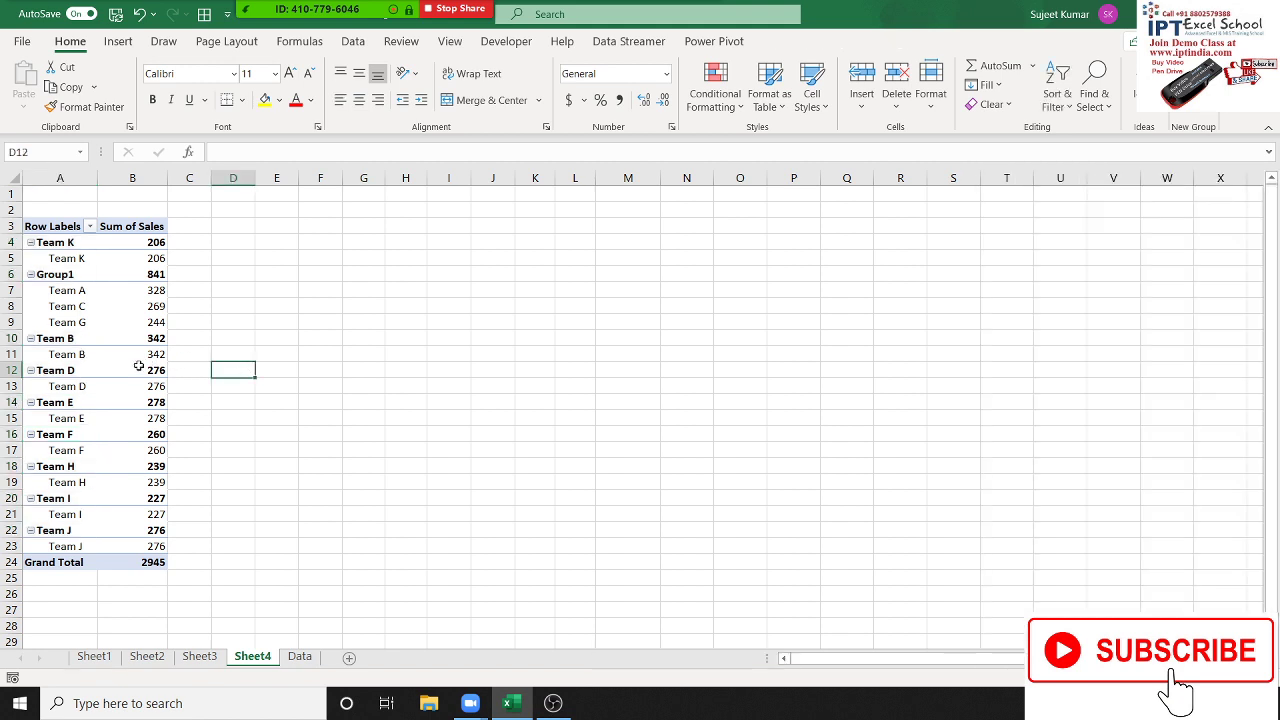
pyautogui.click(75, 256)
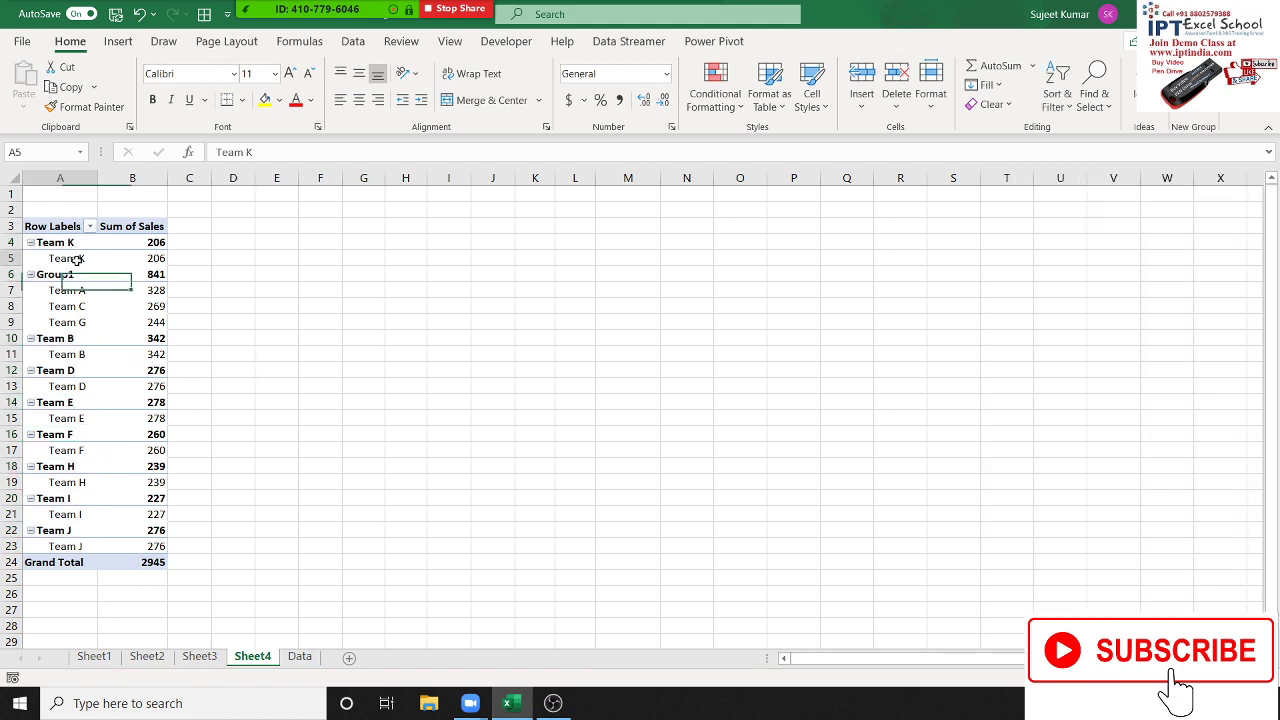
pyautogui.keyDown('ctrl'); pyautogui.click(86, 355); pyautogui.keyUp('ctrl')
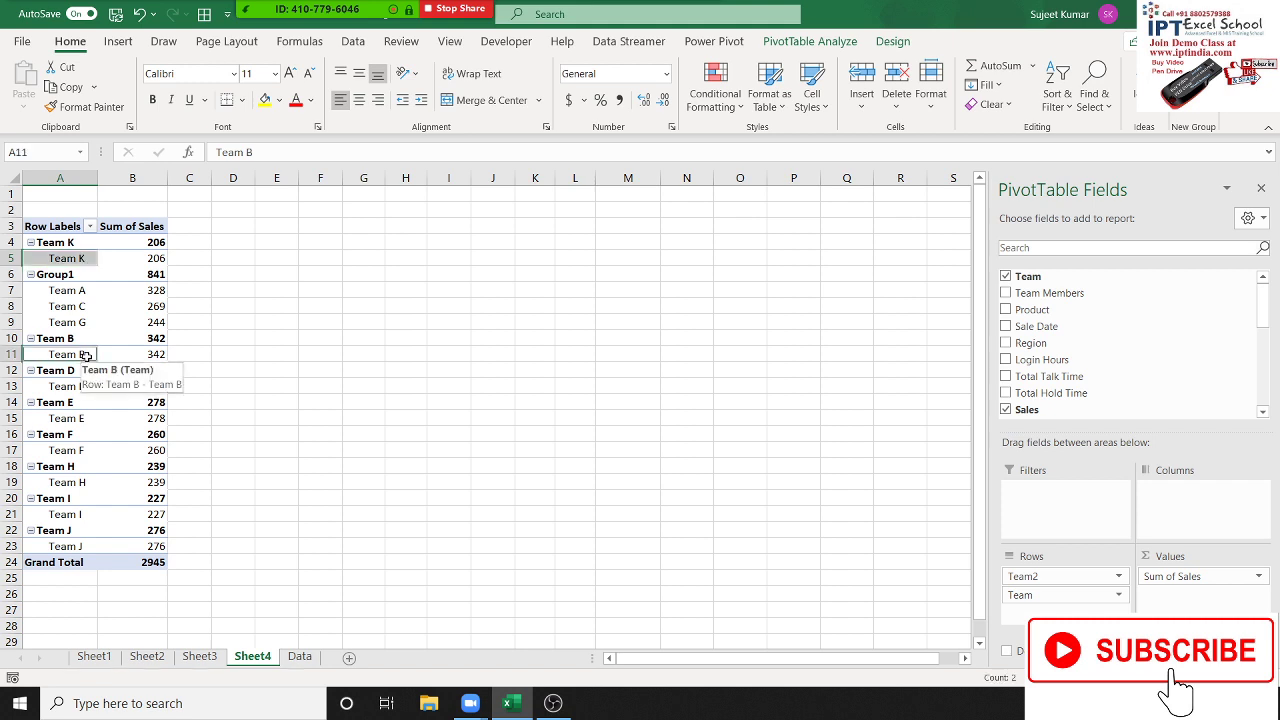
pyautogui.keyDown('ctrl'); pyautogui.click(80, 386); pyautogui.keyUp('ctrl')
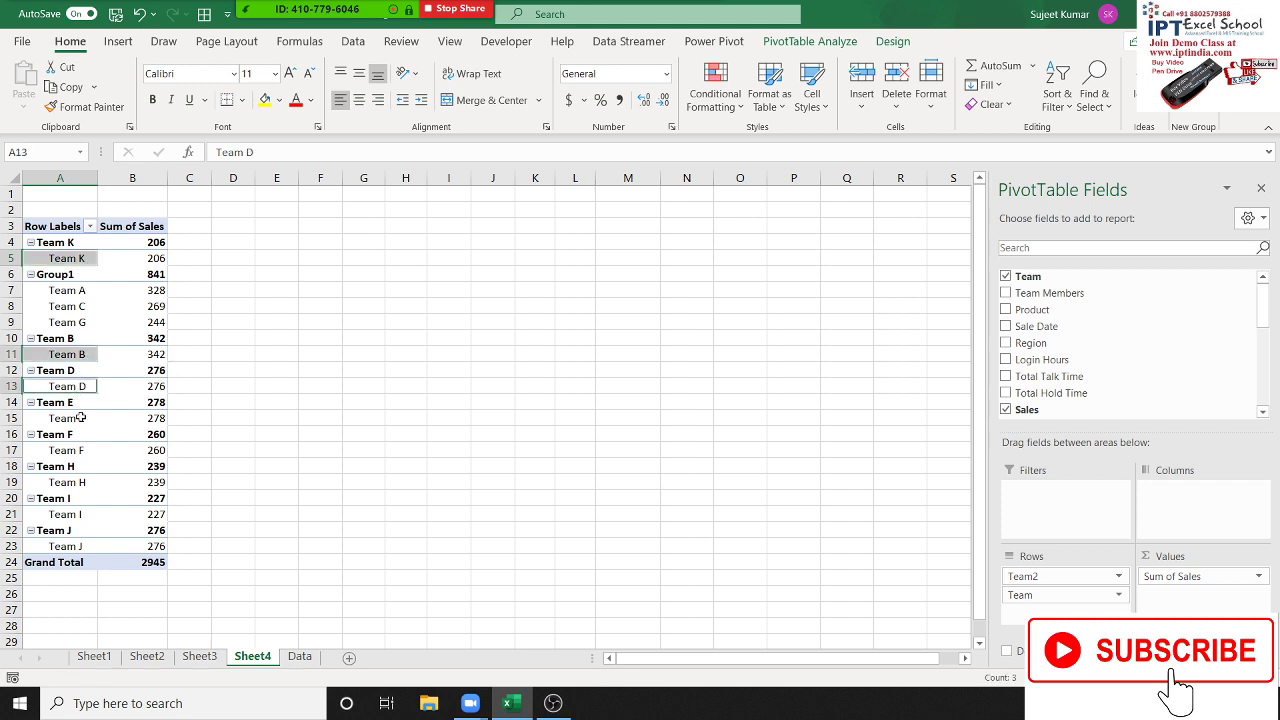
pyautogui.keyDown('ctrl'); pyautogui.click(82, 418); pyautogui.keyUp('ctrl')
pyautogui.keyDown('ctrl'); pyautogui.click(82, 450); pyautogui.keyUp('ctrl')
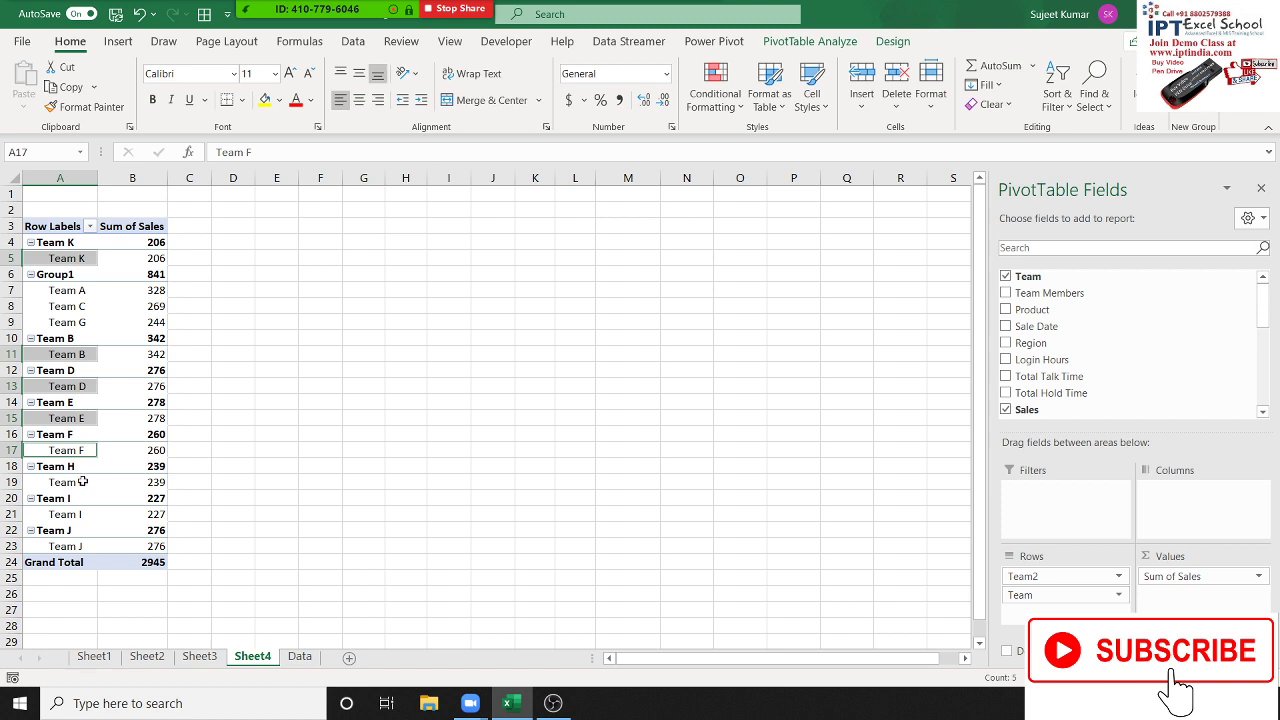
pyautogui.keyDown('ctrl'); pyautogui.click(83, 480); pyautogui.keyUp('ctrl')
pyautogui.keyDown('ctrl'); pyautogui.click(84, 514); pyautogui.keyUp('ctrl')
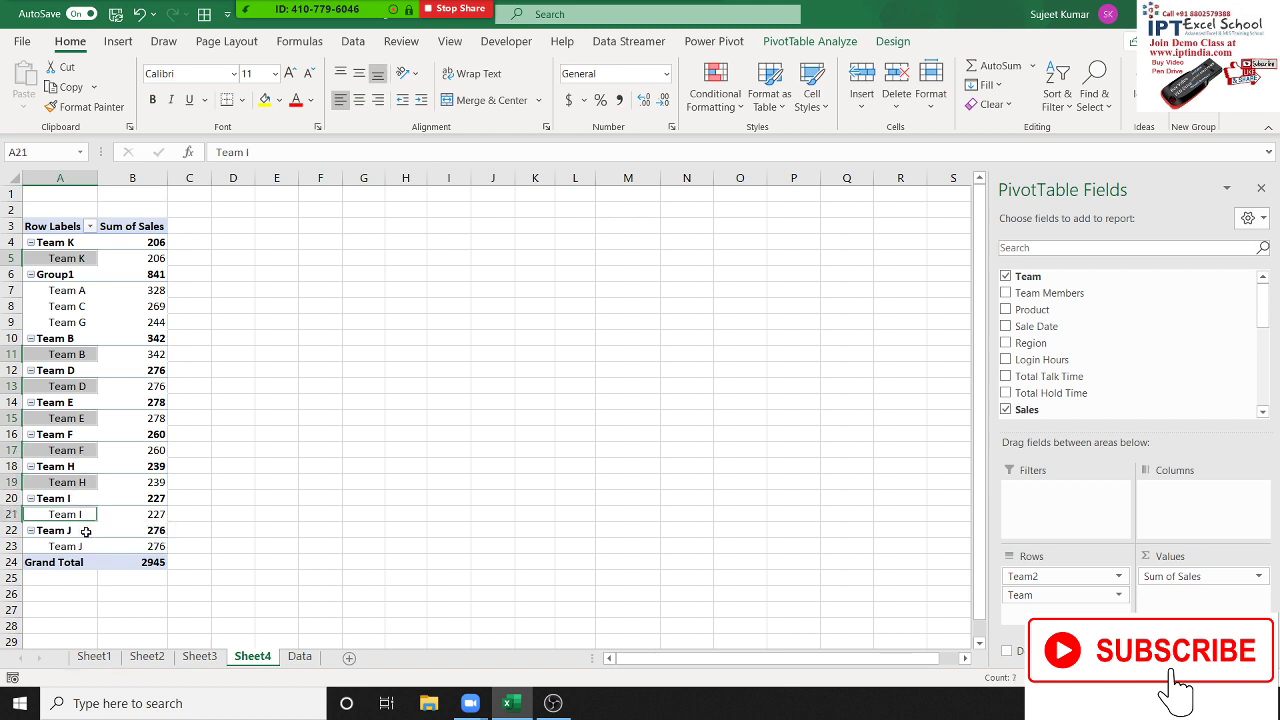
pyautogui.keyDown('ctrl'); pyautogui.click(81, 546); pyautogui.keyUp('ctrl')
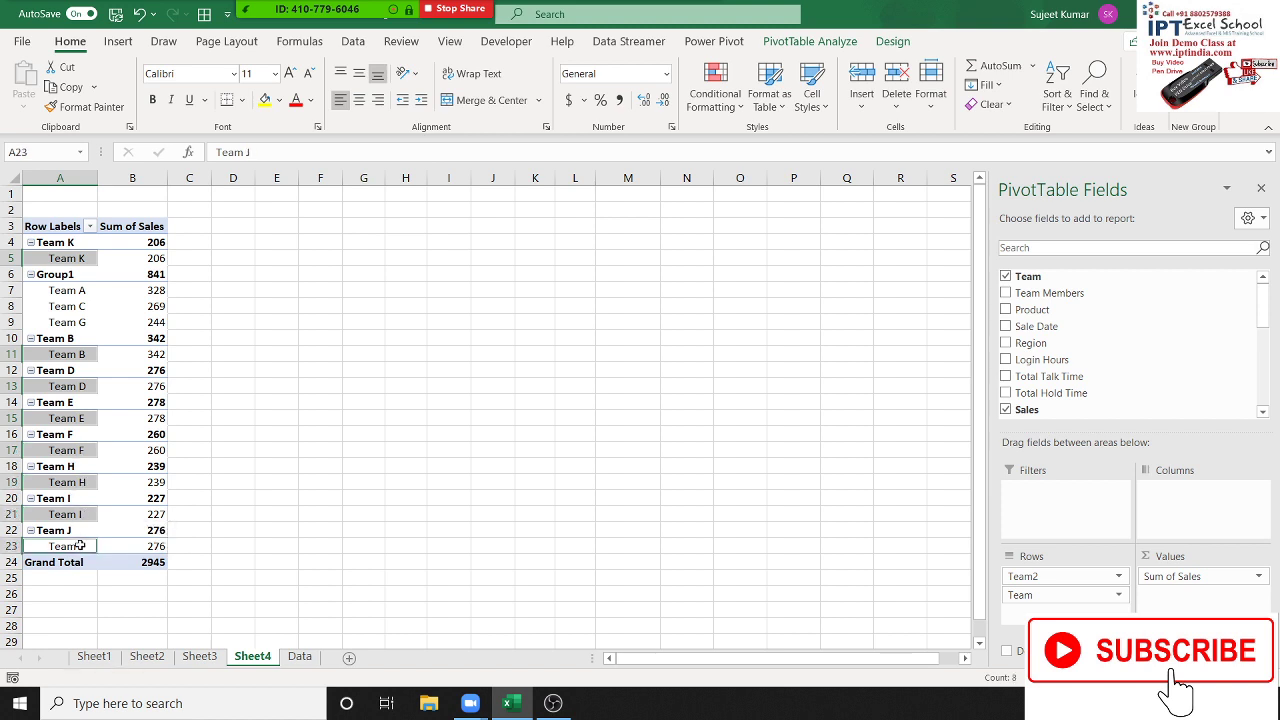
pyautogui.rightClick(89, 455)
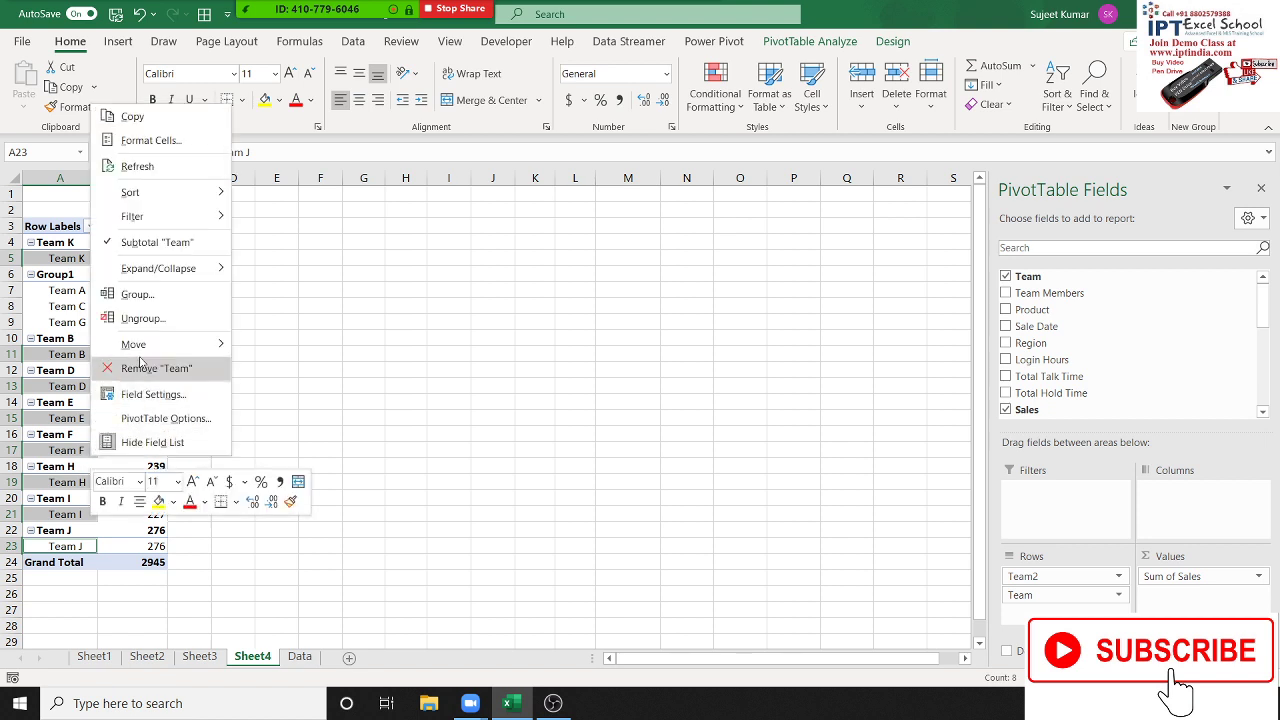
pyautogui.click(157, 303)
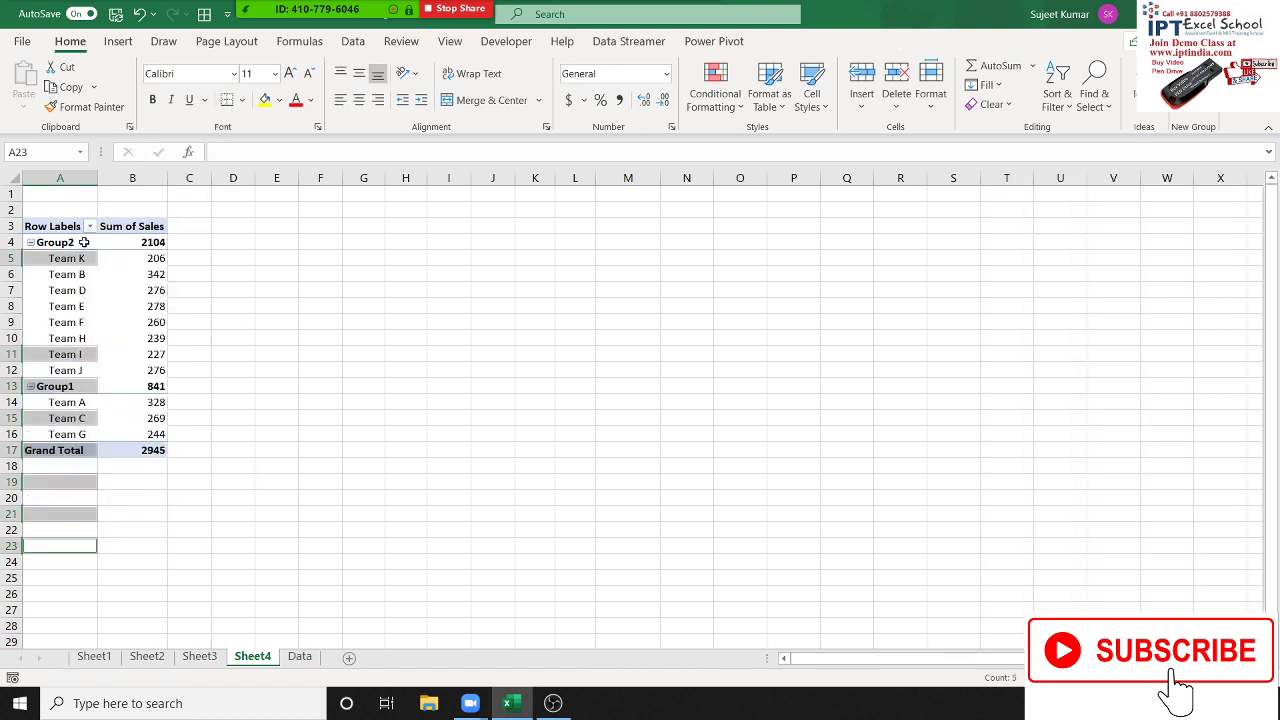
# - Rename Group2 to In-House and Group1 to Vendor, then remove Team from the pivot rows
pyautogui.keyDown('ctrl'); pyautogui.click(88, 432); pyautogui.keyUp('ctrl')
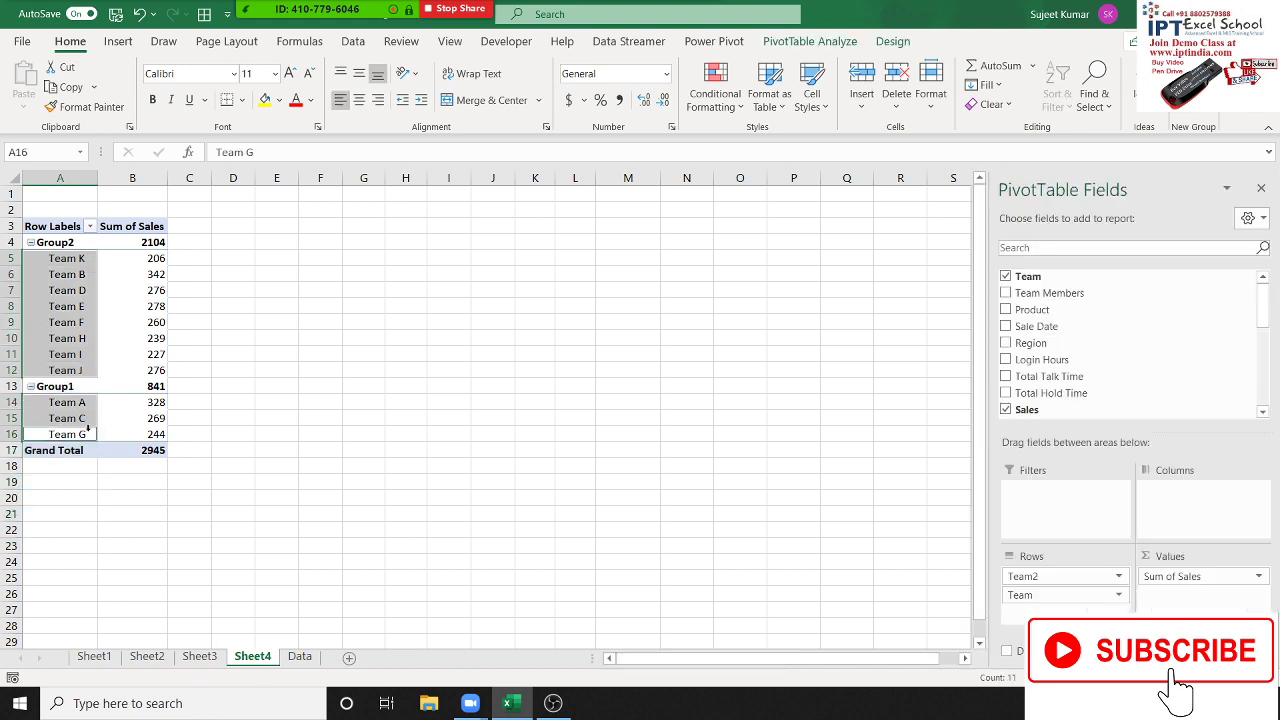
pyautogui.click(82, 248)
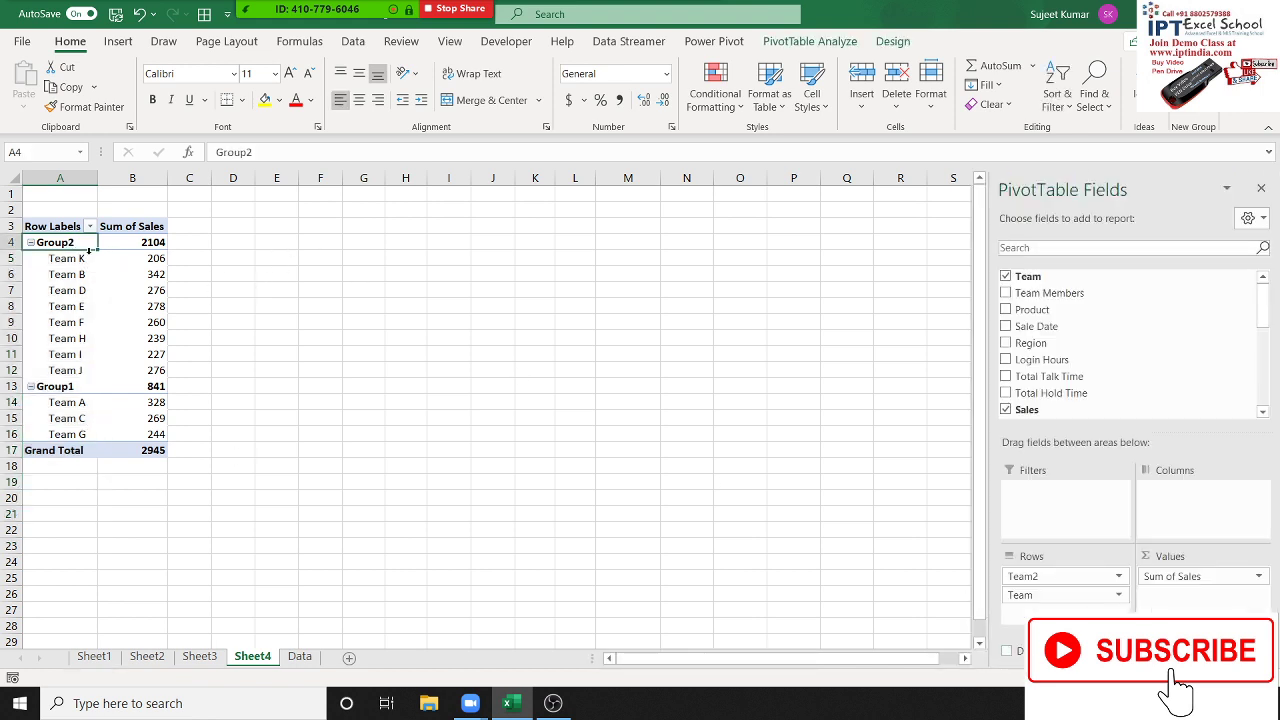
pyautogui.write('I')
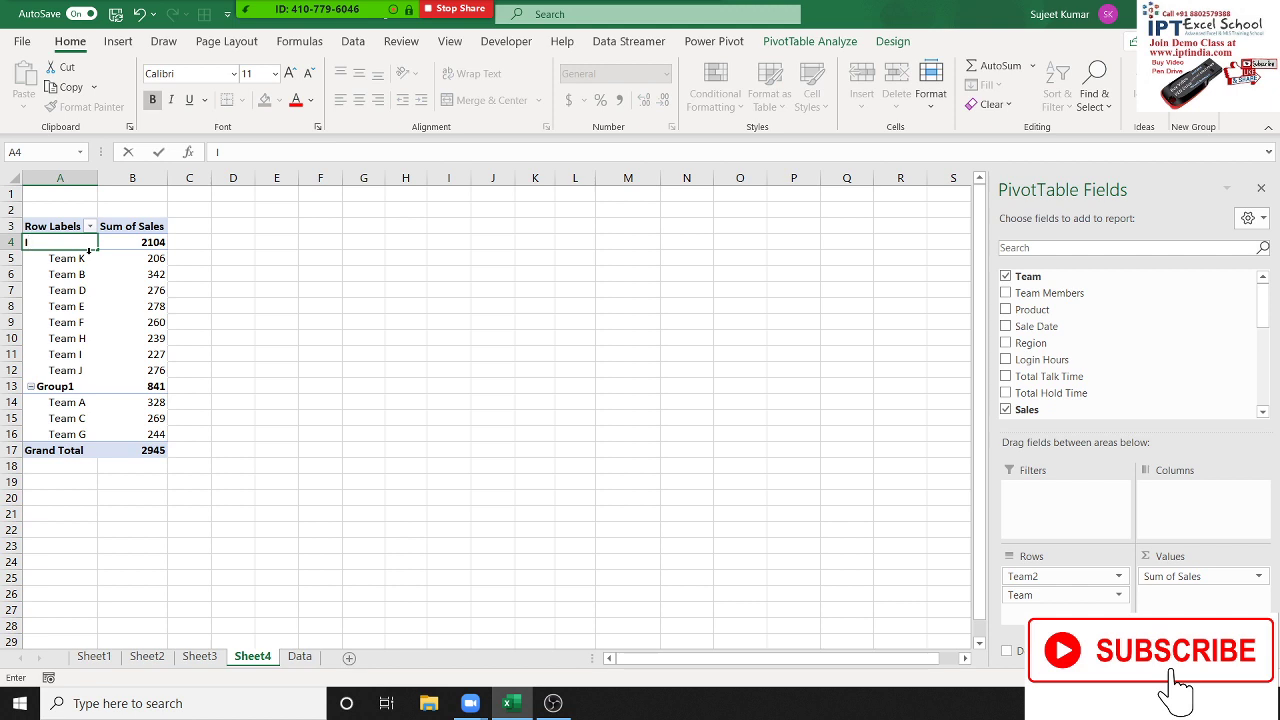
pyautogui.write('n-')
pyautogui.write('House')
pyautogui.click(70, 388)
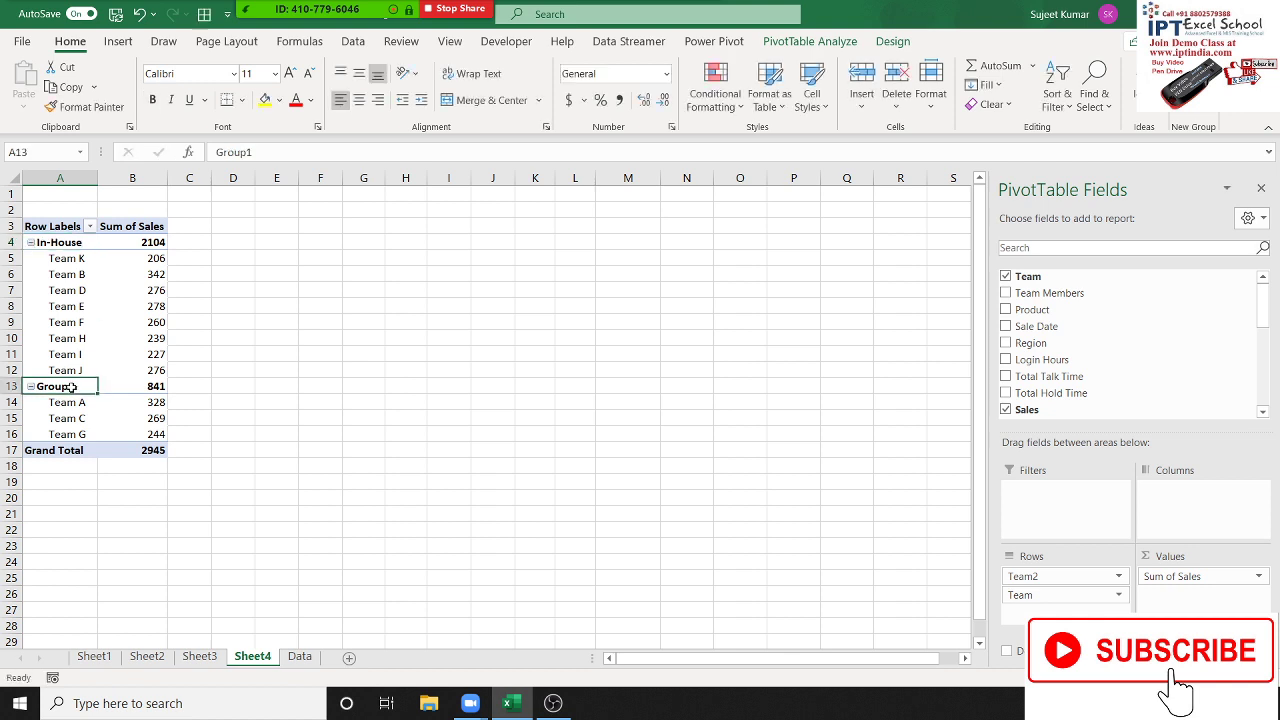
pyautogui.moveTo(144, 416)
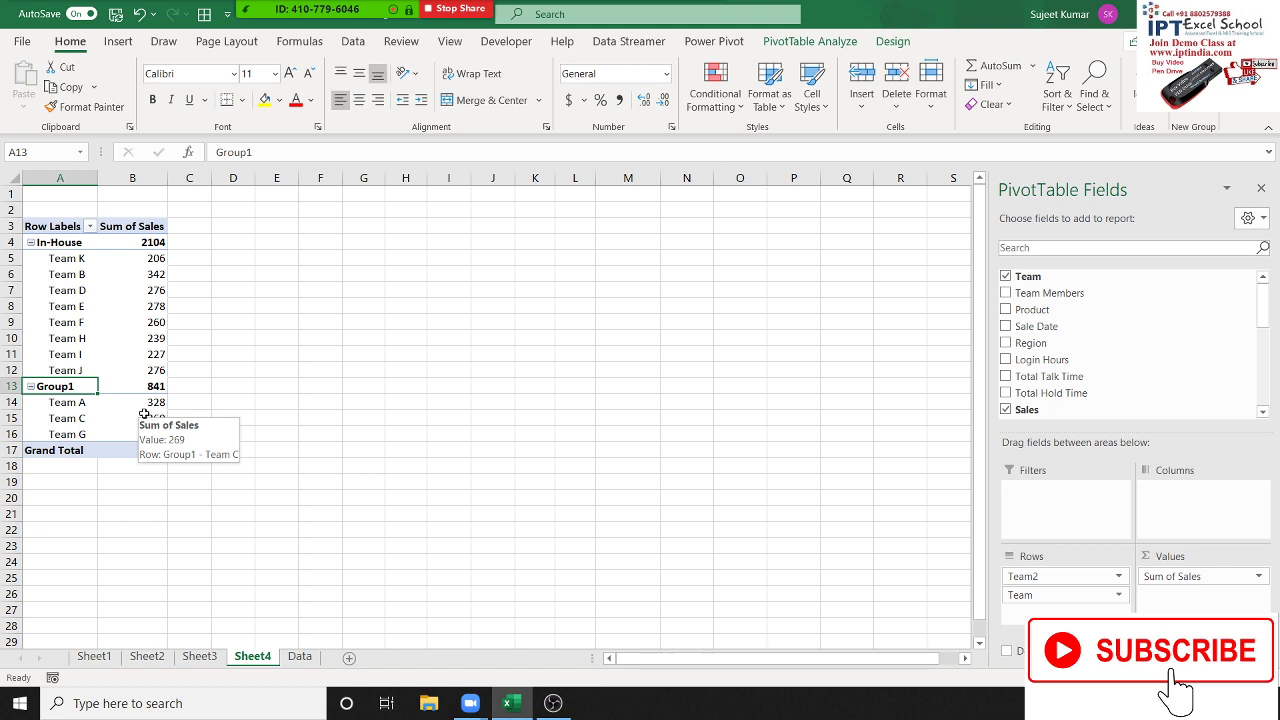
pyautogui.write('Ven')
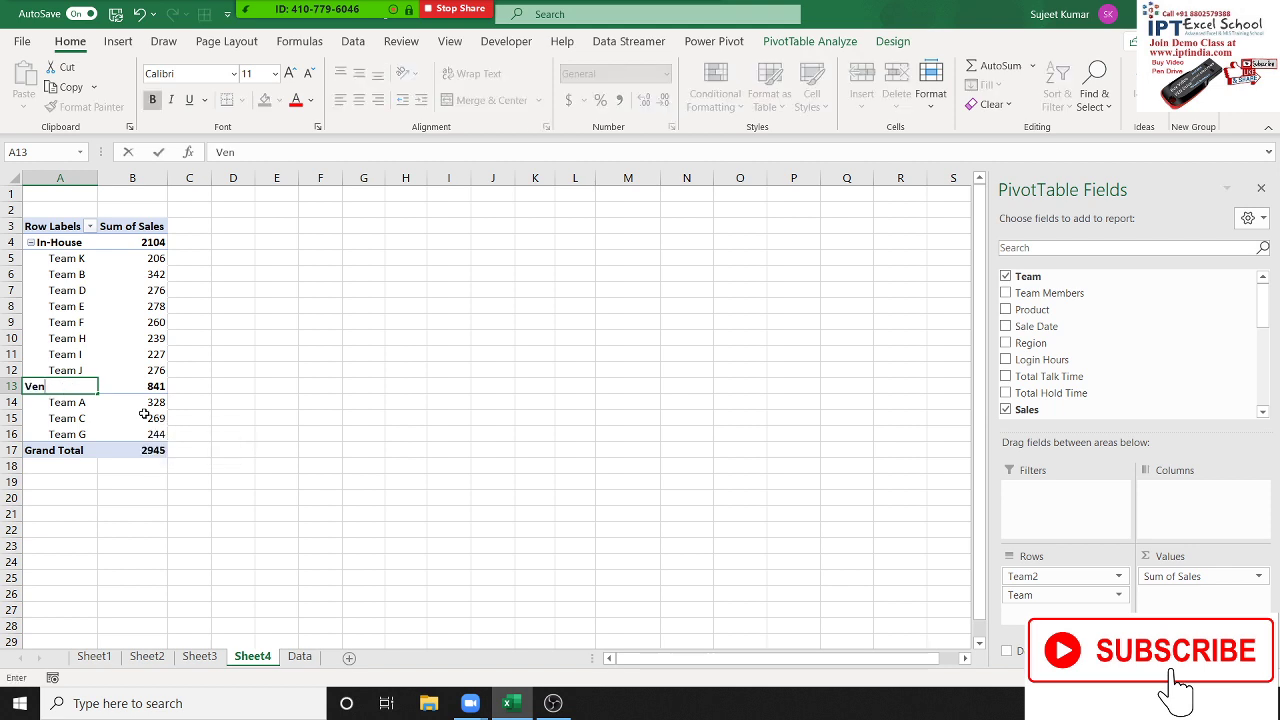
pyautogui.write('dor')
pyautogui.press('Return')
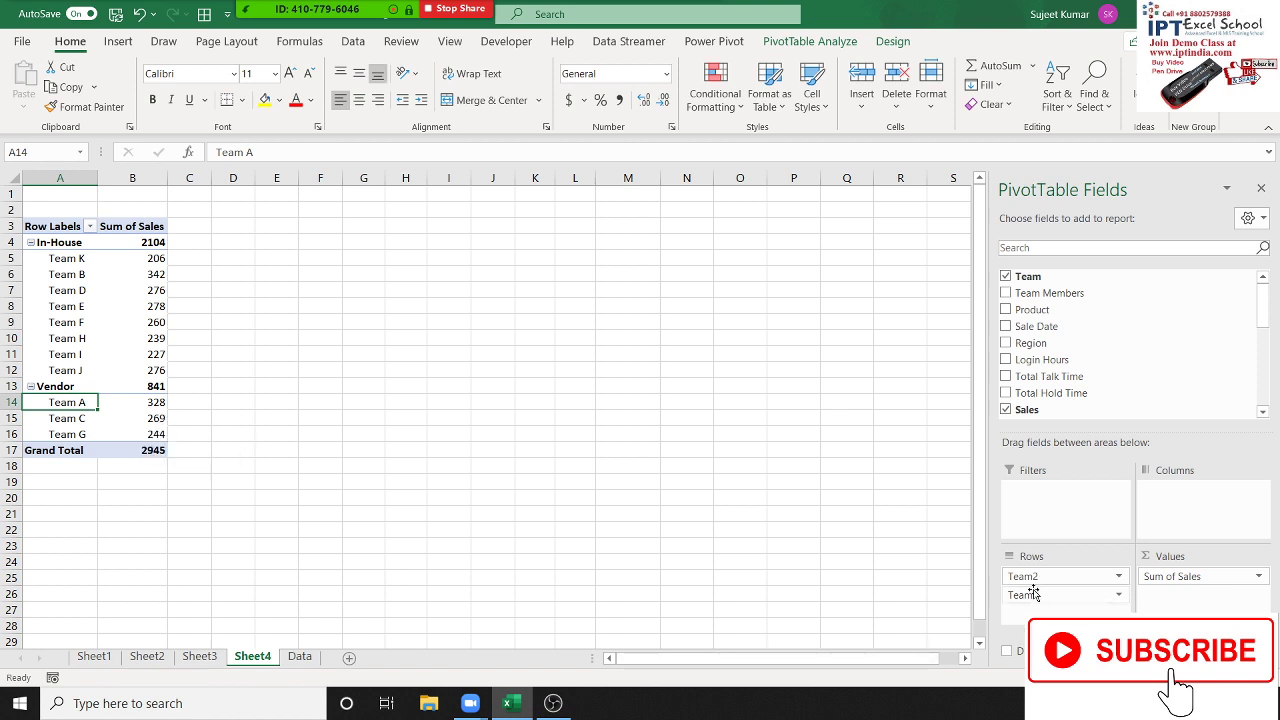
pyautogui.moveTo(1037, 603); pyautogui.dragTo(1020, 410)
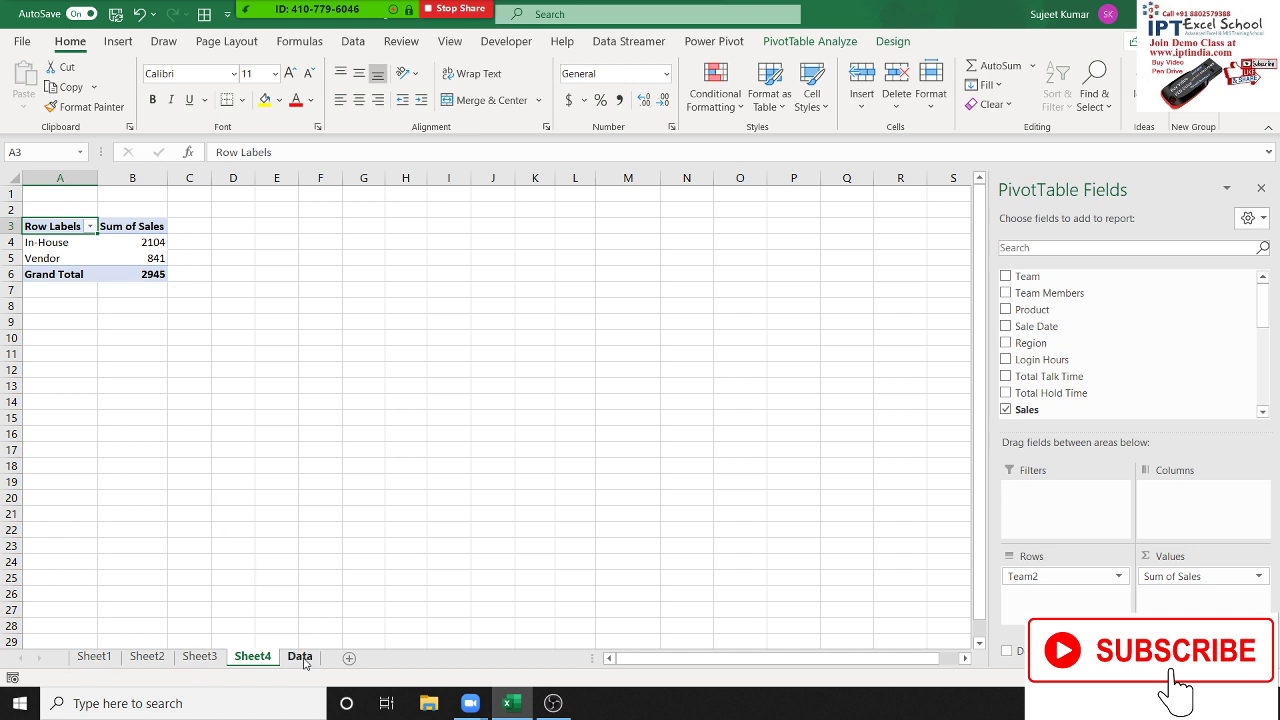
# - Insert a new PivotTable from the Data sheet's sales table on a new sheet
pyautogui.click(300, 657)
pyautogui.click(121, 44)
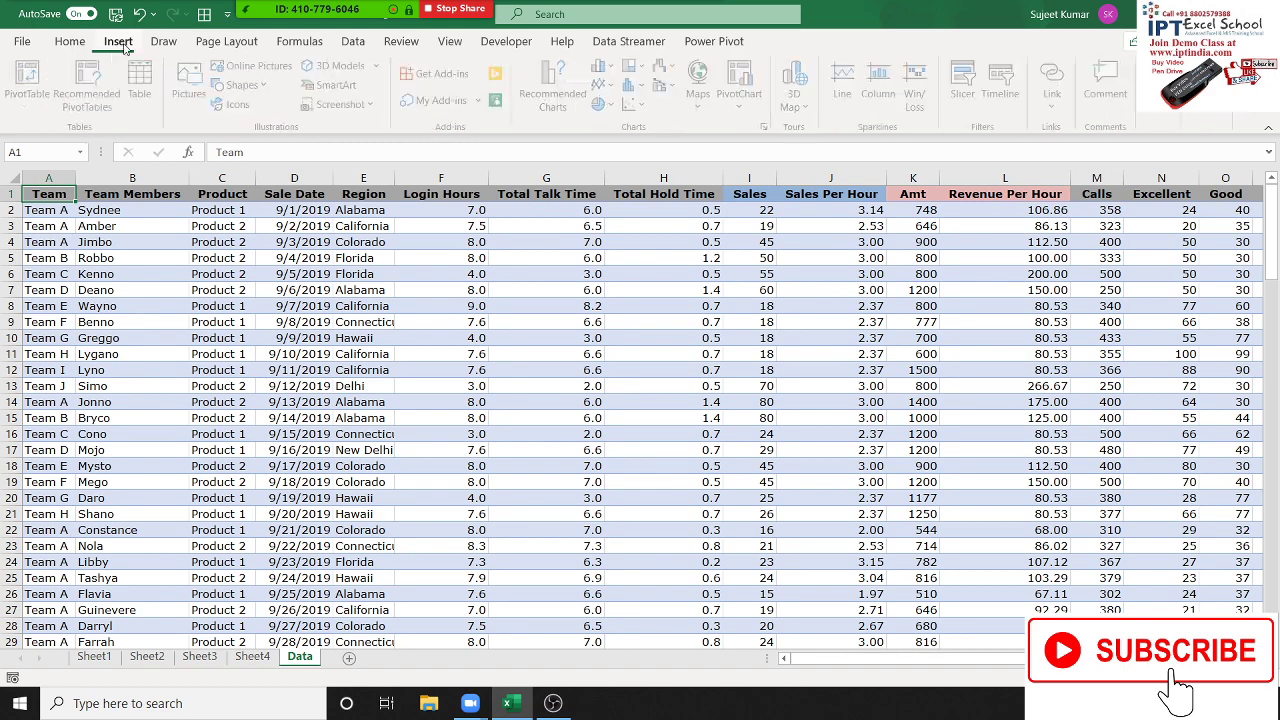
pyautogui.click(27, 80)
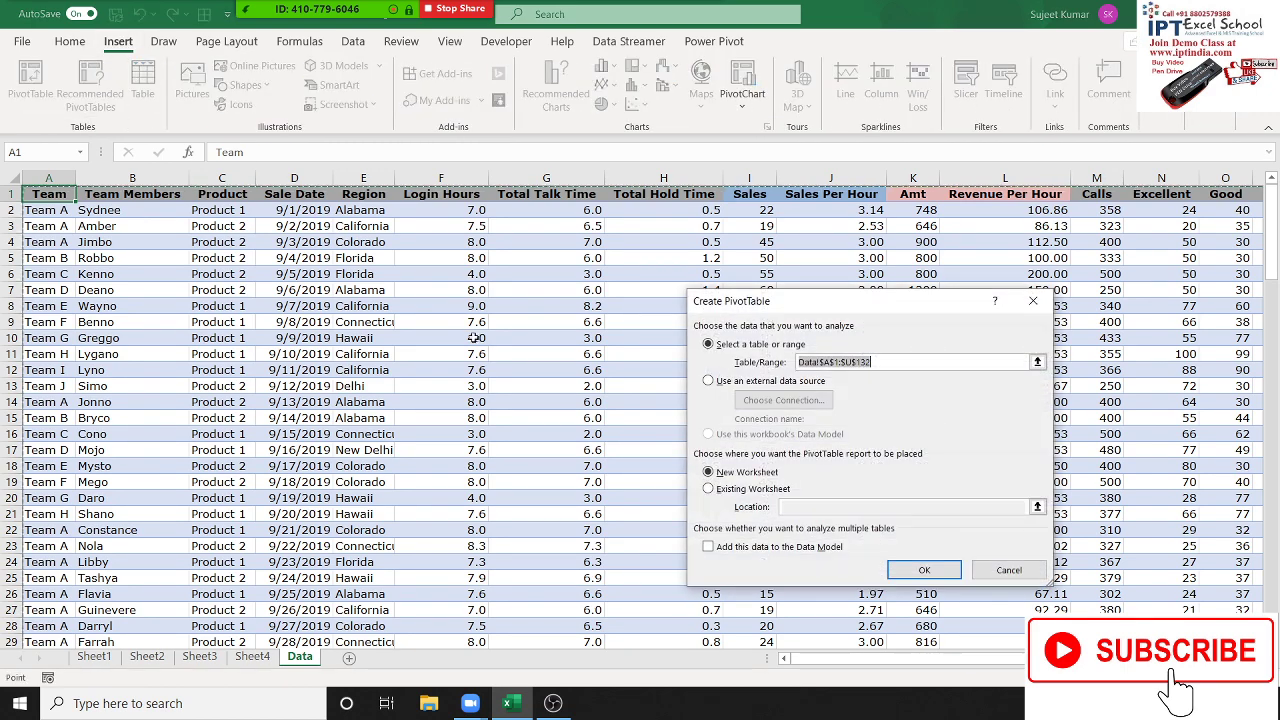
pyautogui.click(924, 569)
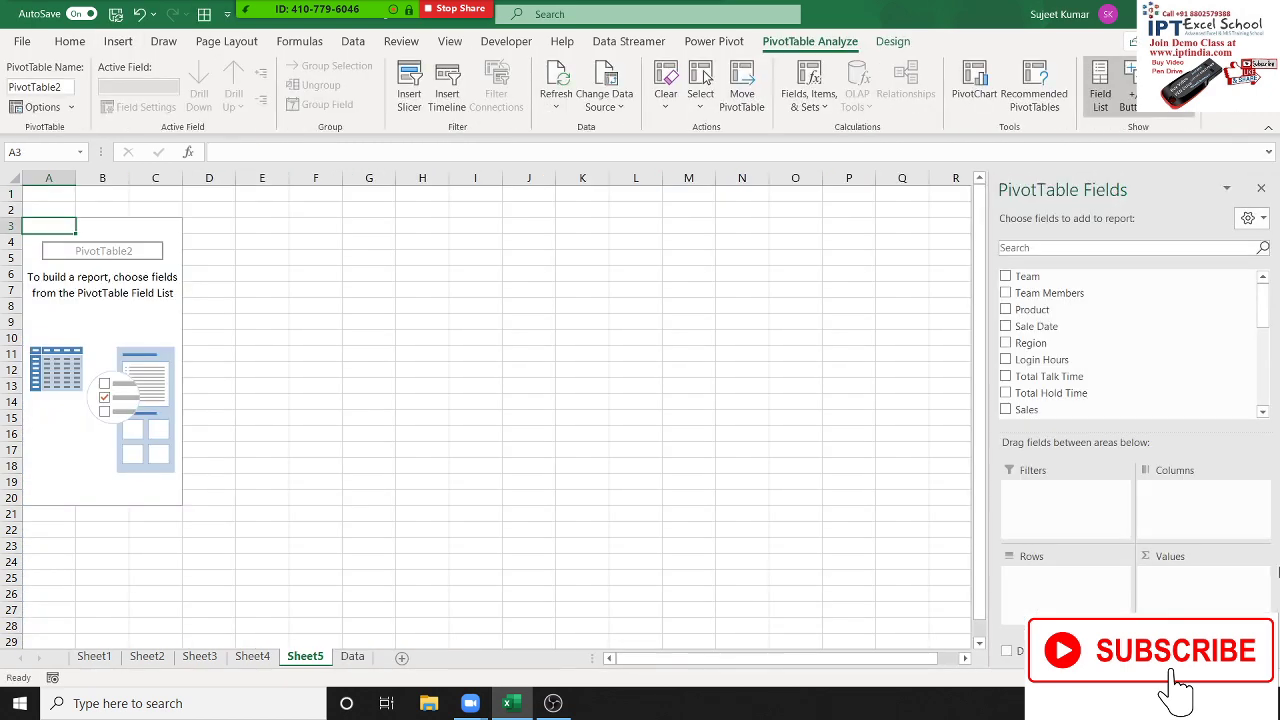
# - Put Sales in both Rows and Values, giving Sum of Sales per value (15 to 80)
pyautogui.moveTo(1070, 411); pyautogui.dragTo(1052, 573)
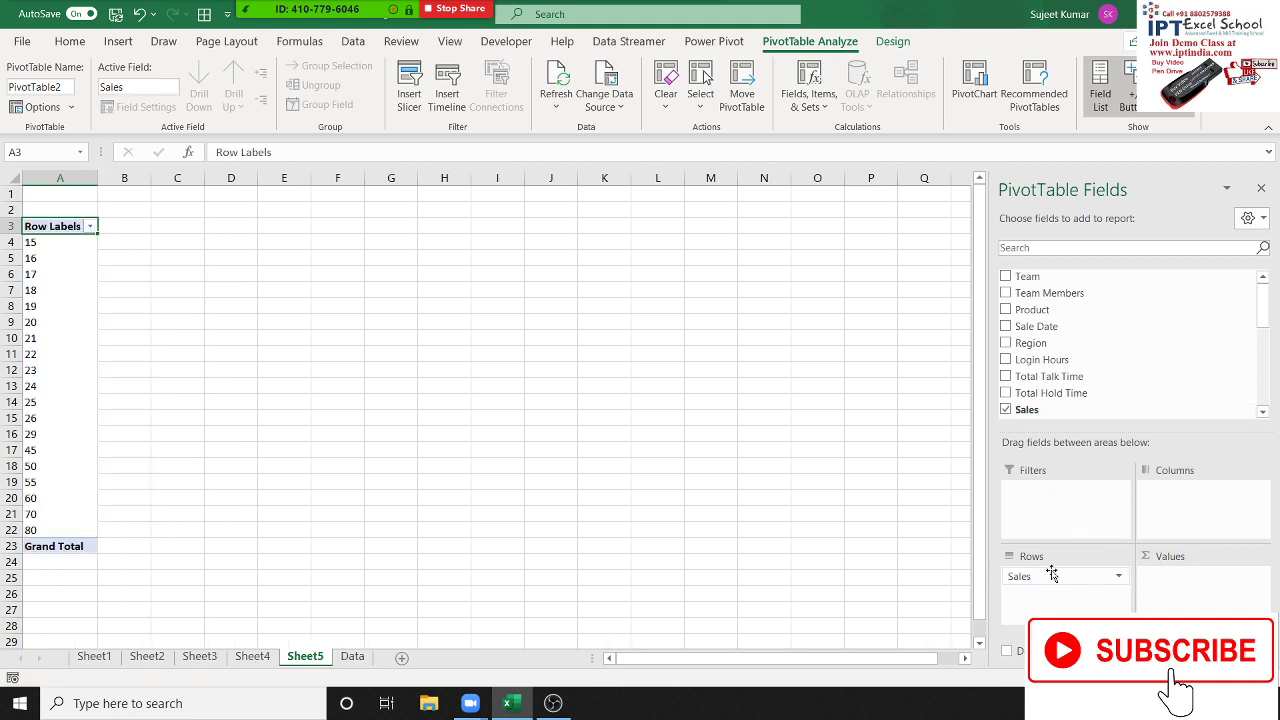
pyautogui.moveTo(1030, 410); pyautogui.dragTo(1142, 607)
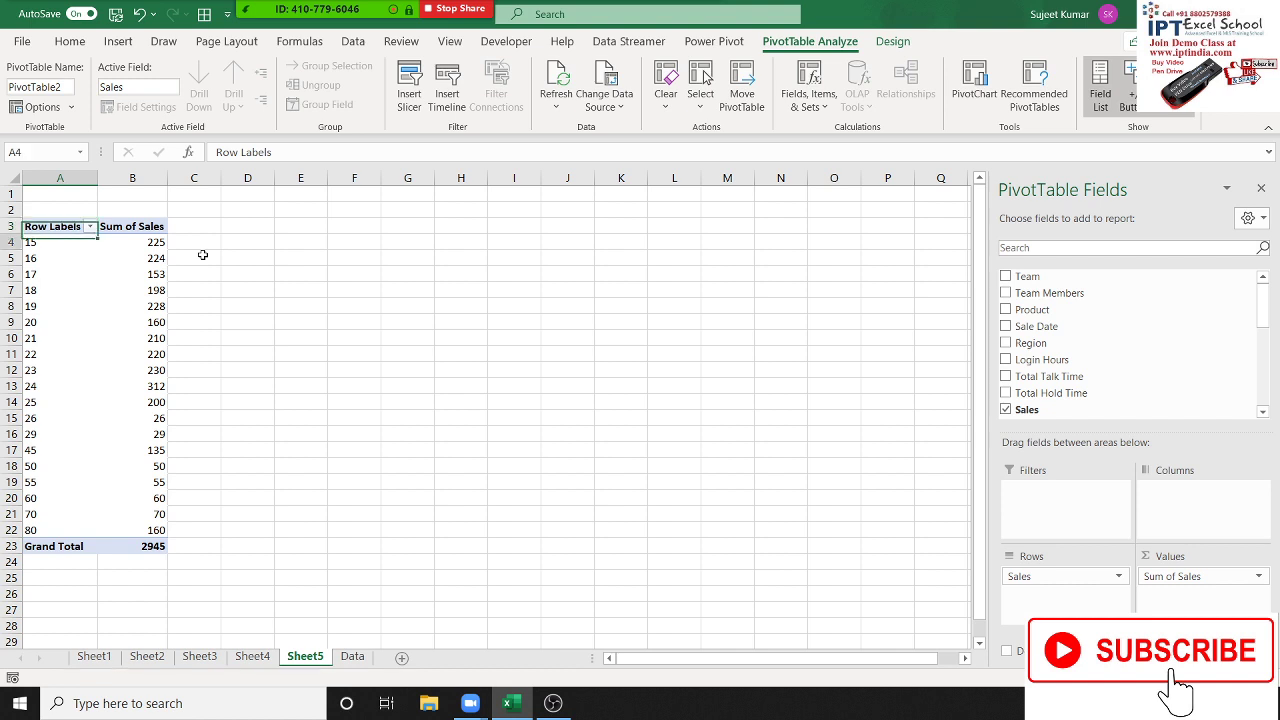
pyautogui.press('Down')
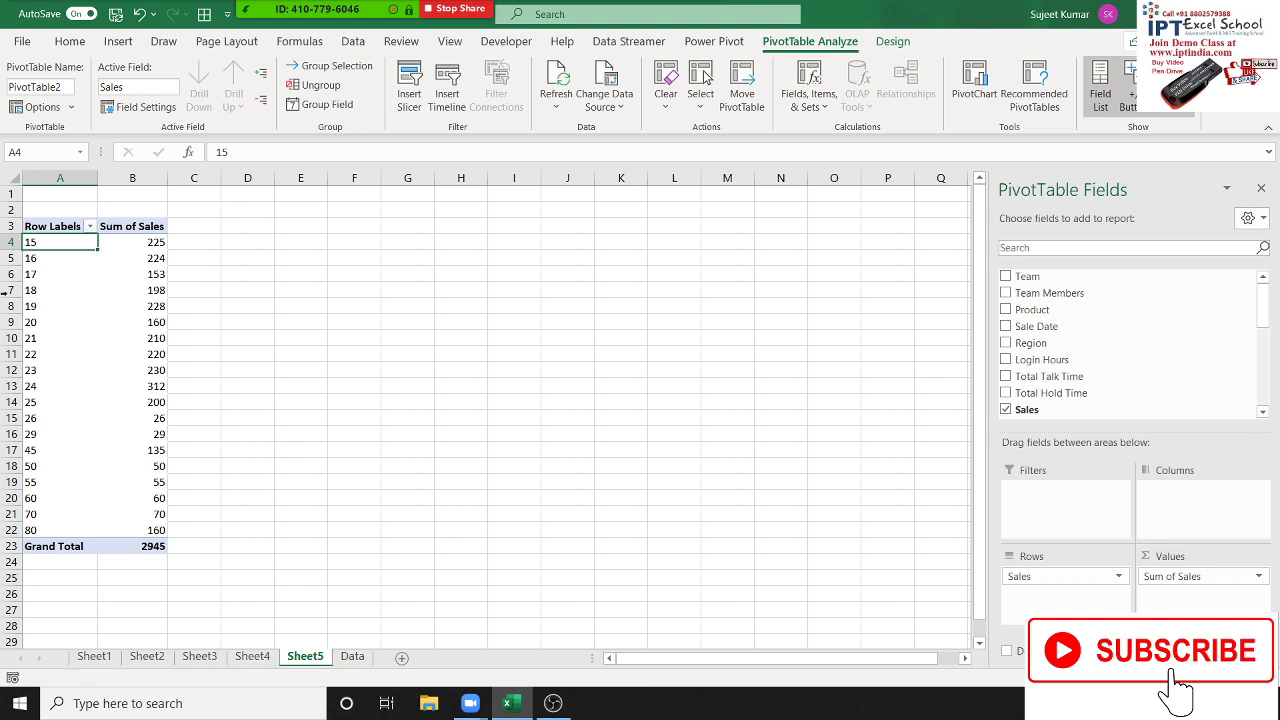
# - Group the Sales row labels starting at 0, ending at 100, in steps of 10
pyautogui.click(40, 276)
pyautogui.rightClick(54, 274)
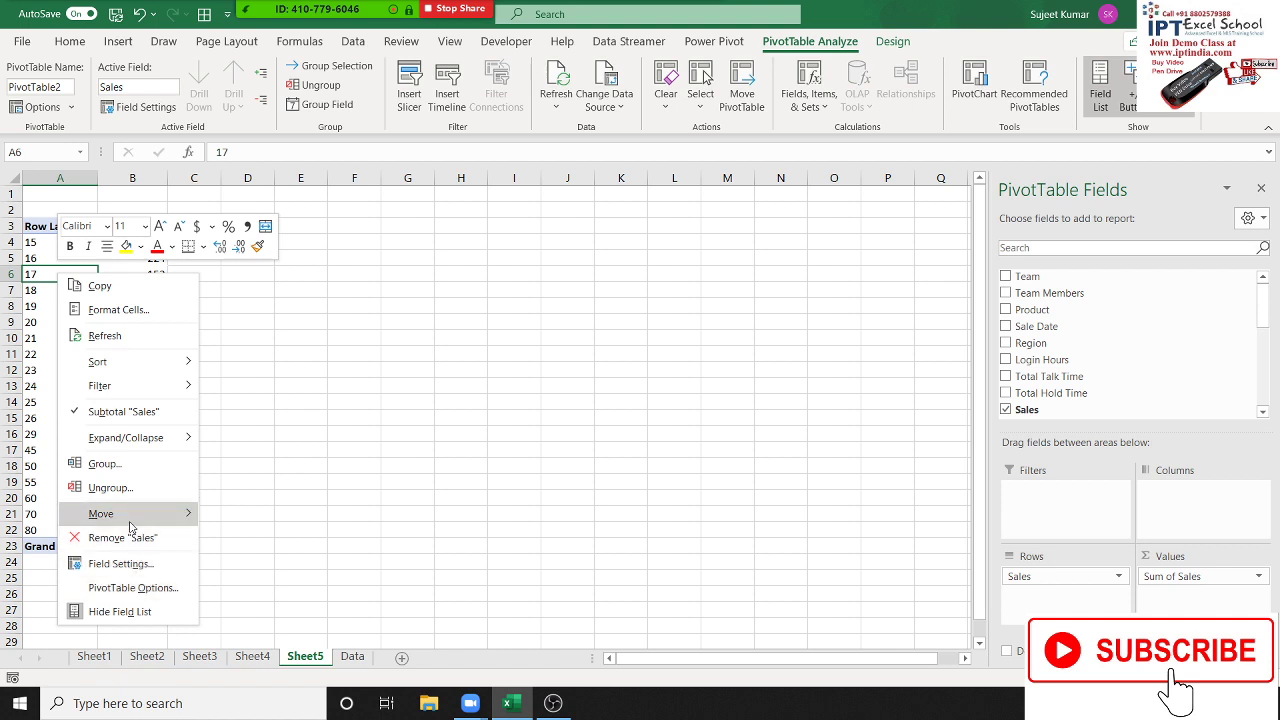
pyautogui.click(104, 463)
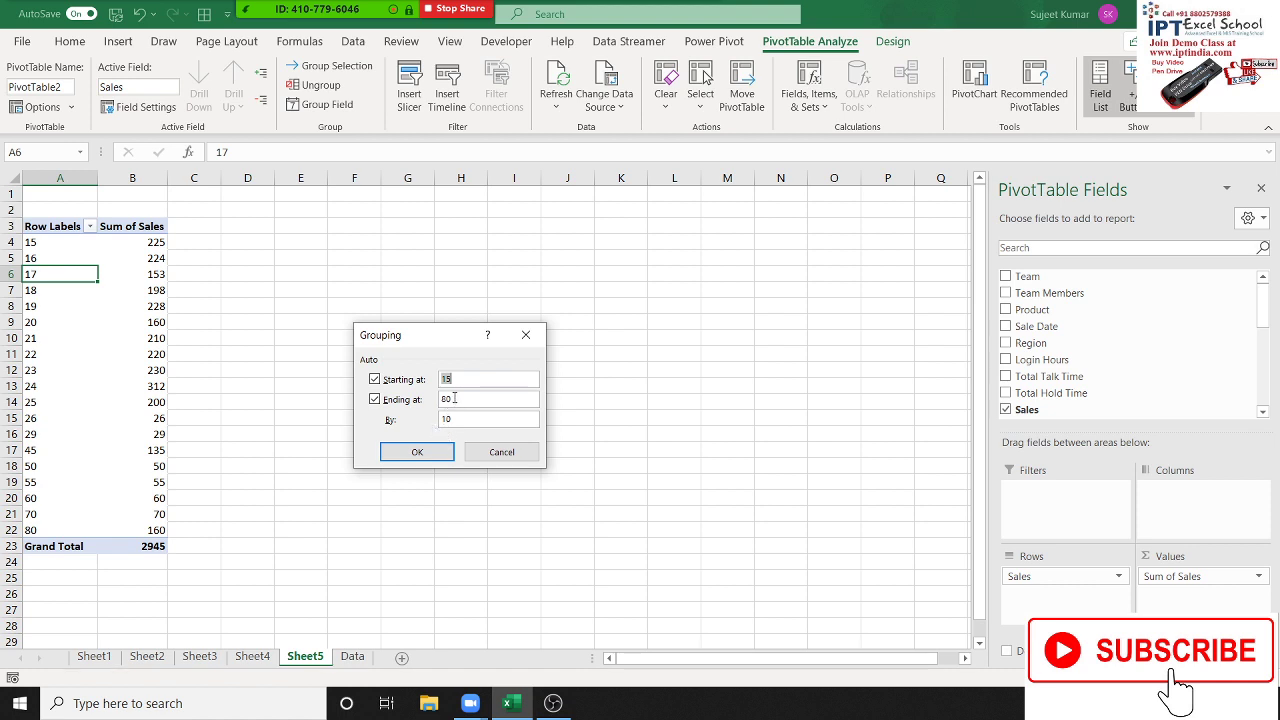
pyautogui.write('0')
pyautogui.doubleClick(448, 398)
pyautogui.write('100')
pyautogui.doubleClick(446, 419)
pyautogui.press('Return')
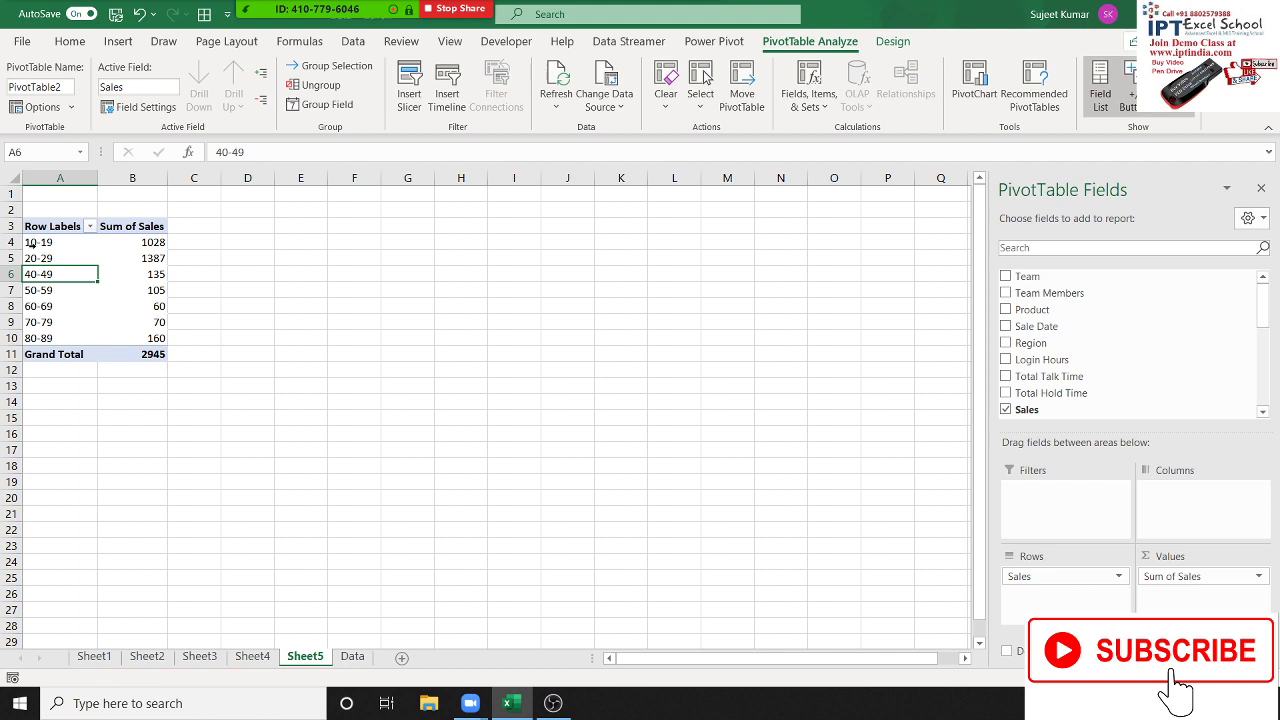
pyautogui.click(31, 243)
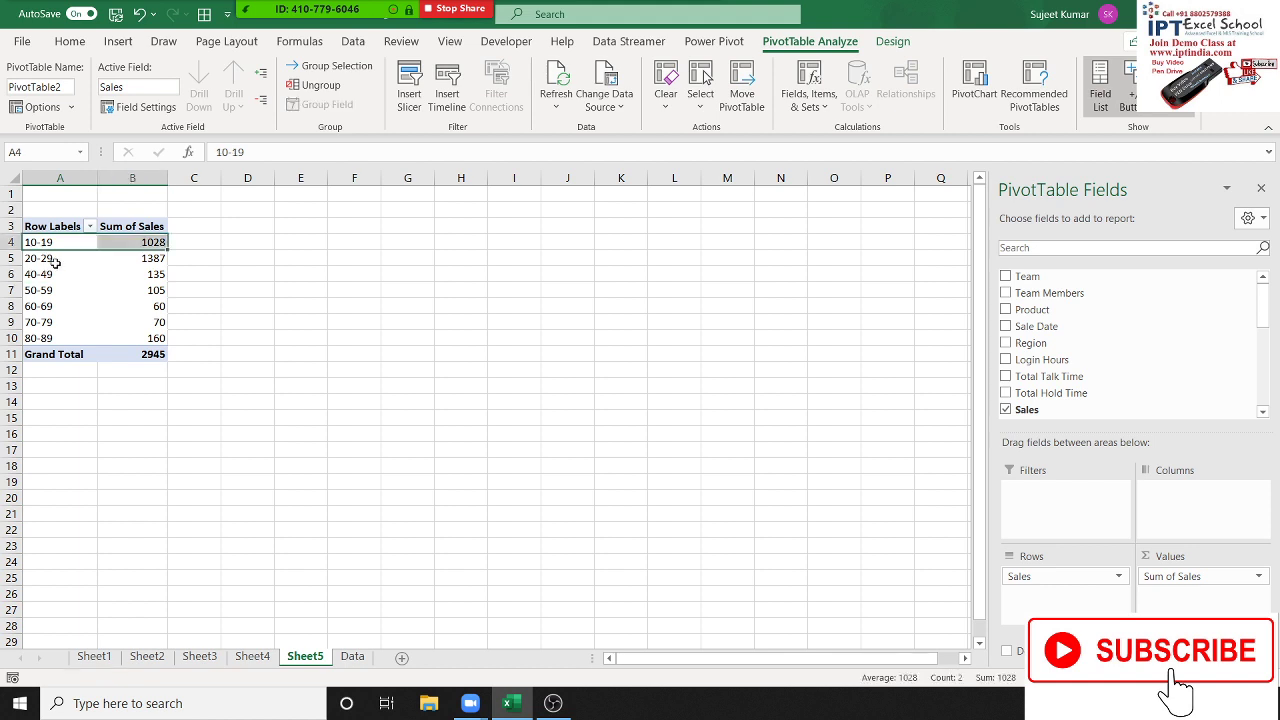
pyautogui.click(50, 259)
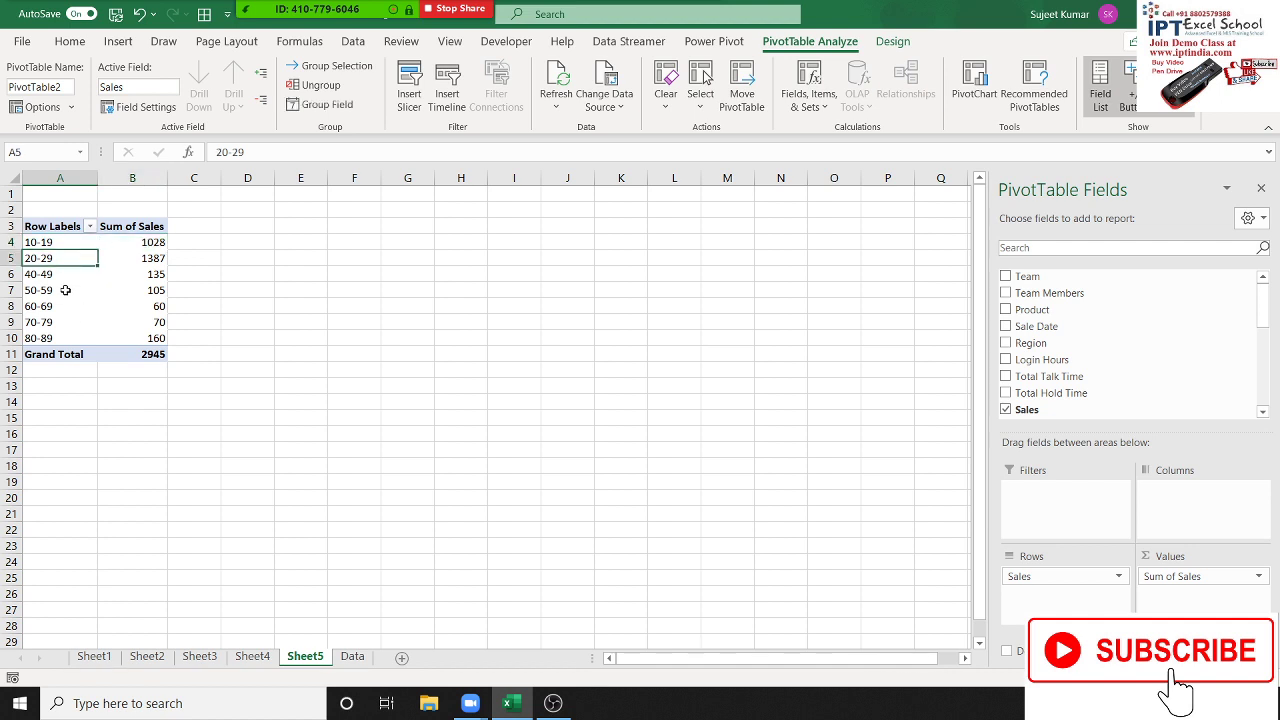
pyautogui.click(61, 285)
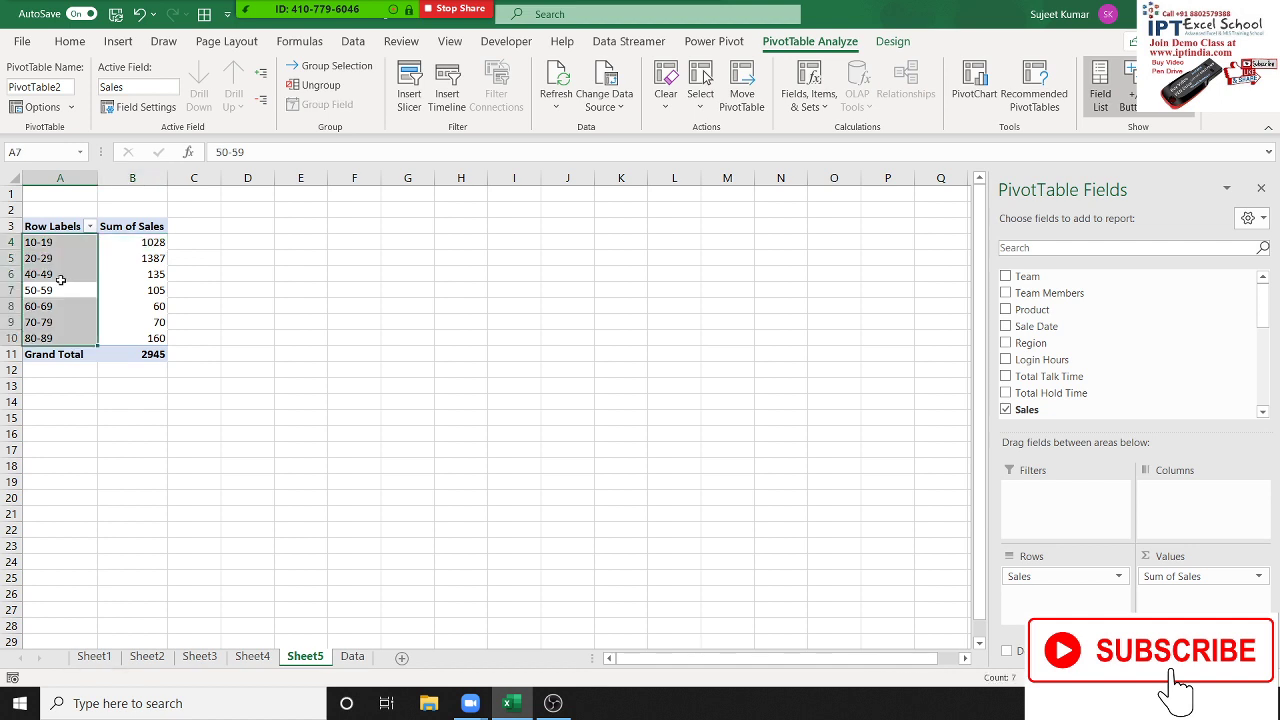
pyautogui.click(58, 276)
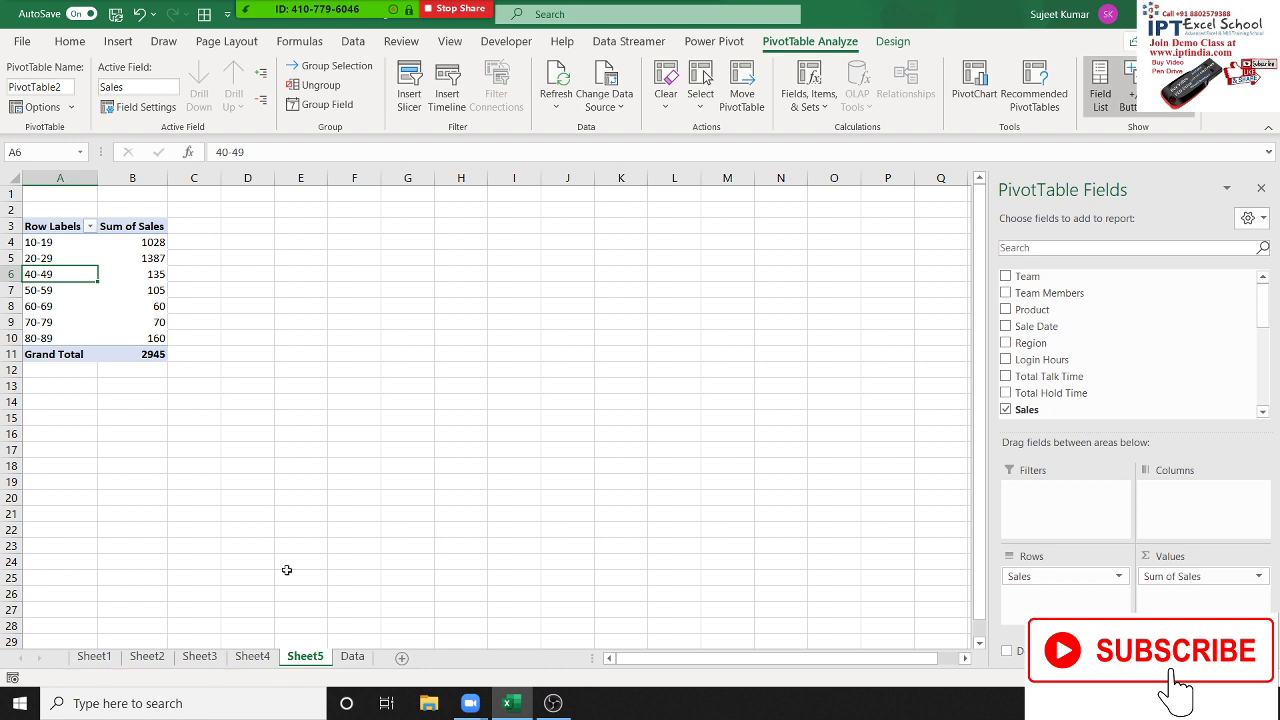
# - Swap Sales for Sale Date in the rows, then expand and collapse 2019's quarters
pyautogui.moveTo(1070, 577)
pyautogui.mouseDown()
pyautogui.moveTo(1108, 350)
pyautogui.moveTo(1090, 560)
pyautogui.moveTo(1068, 590)
pyautogui.mouseUp()
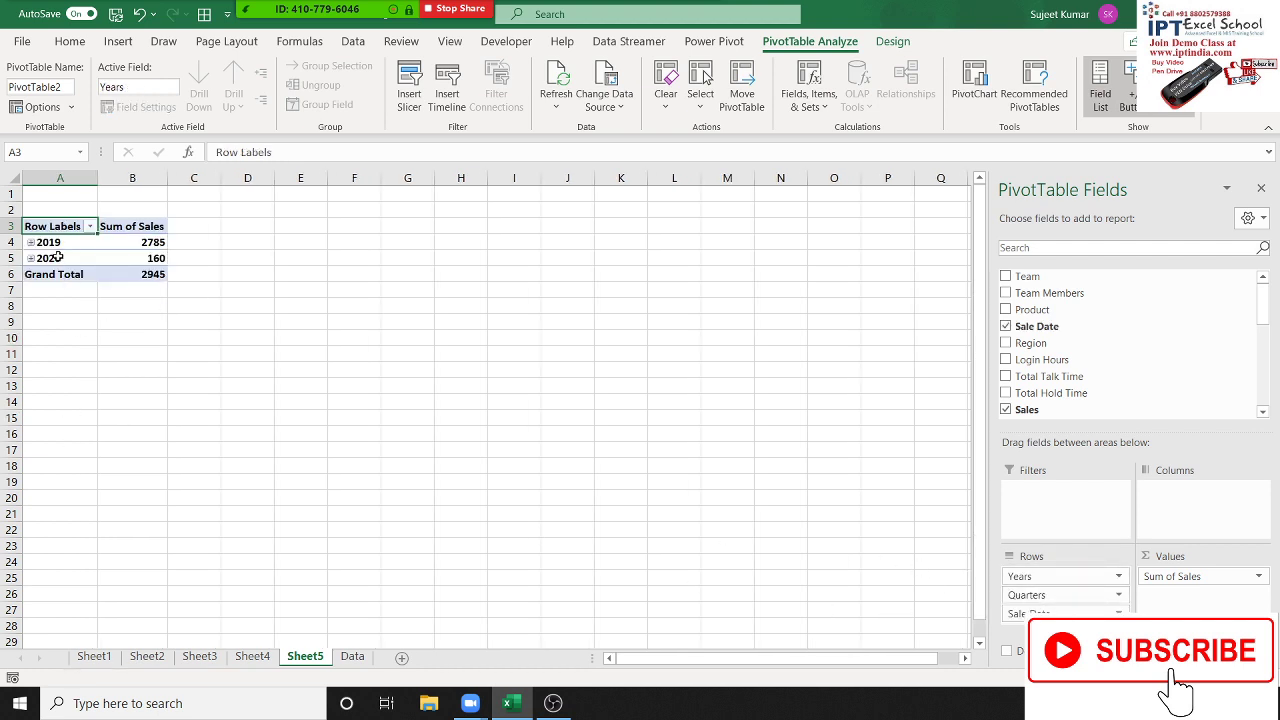
pyautogui.click(30, 241)
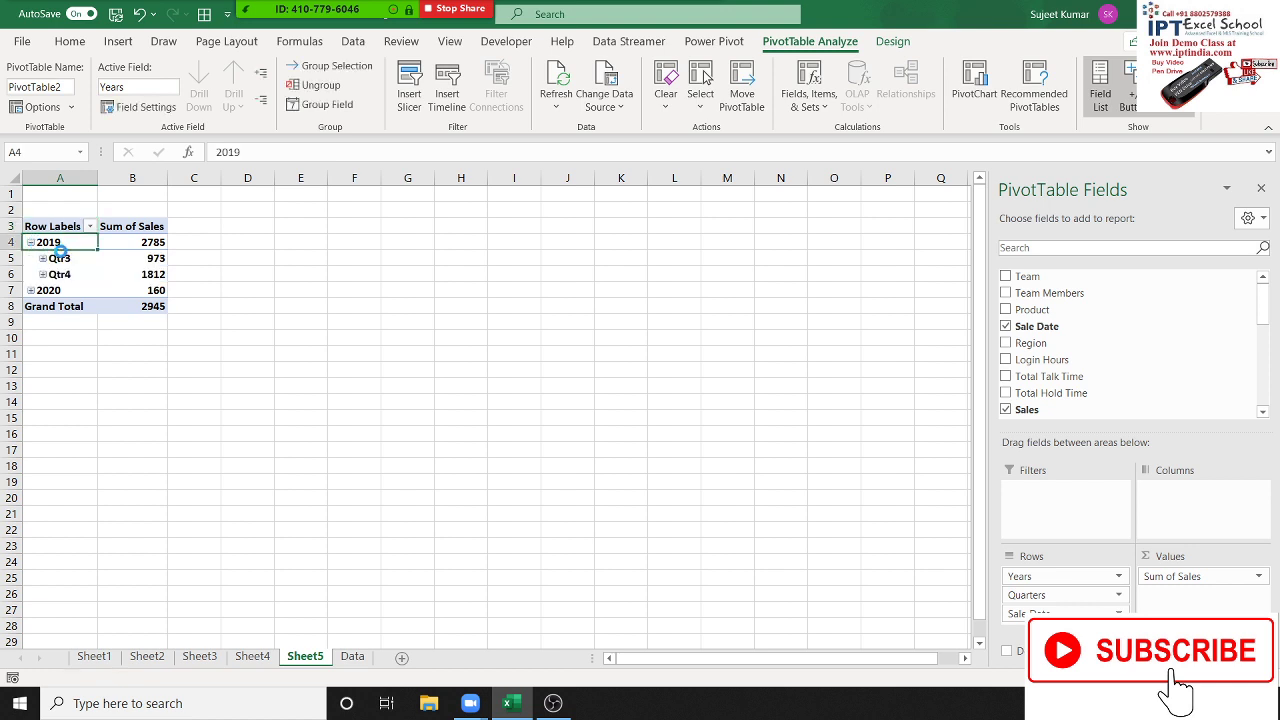
pyautogui.doubleClick(60, 245)
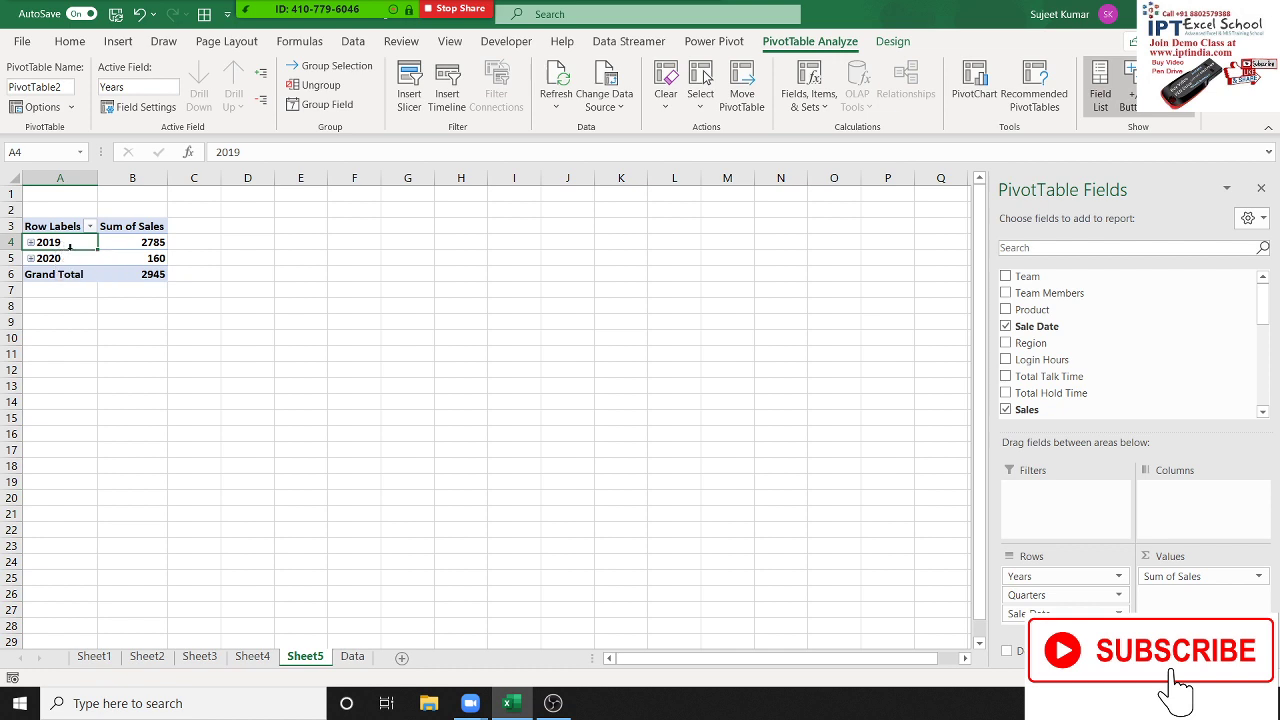
pyautogui.rightClick(71, 243)
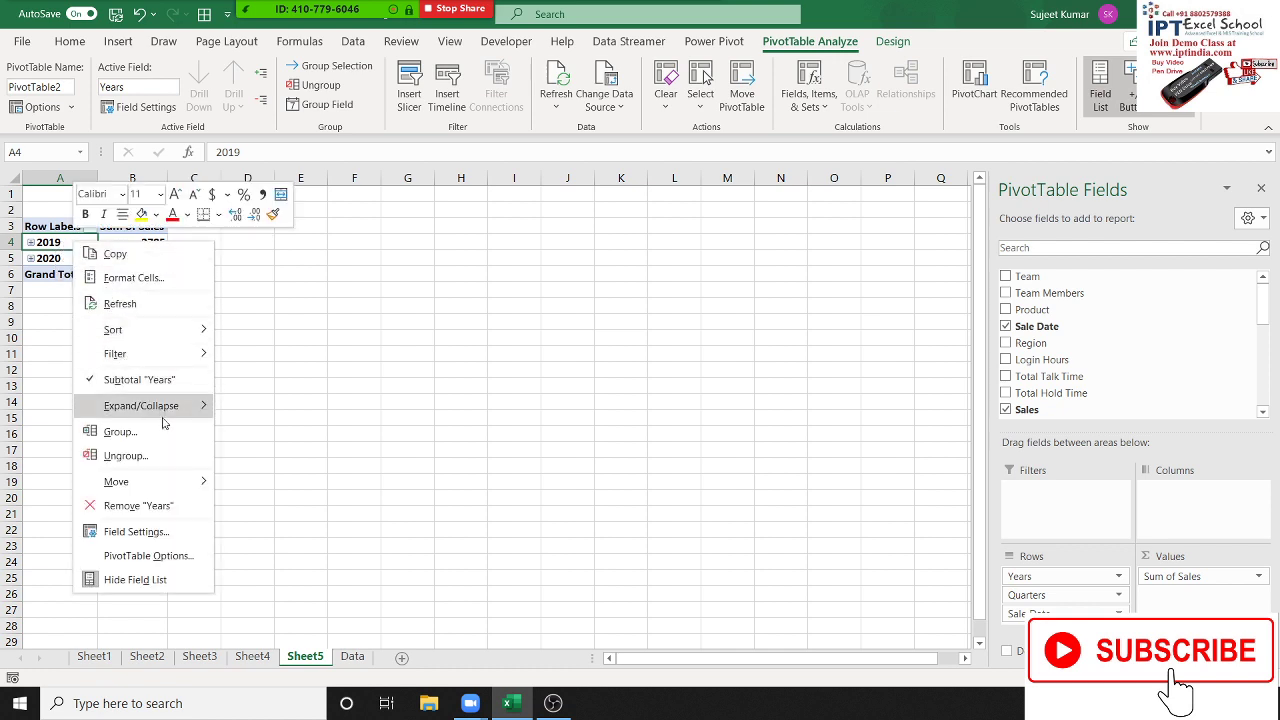
pyautogui.click(41, 261)
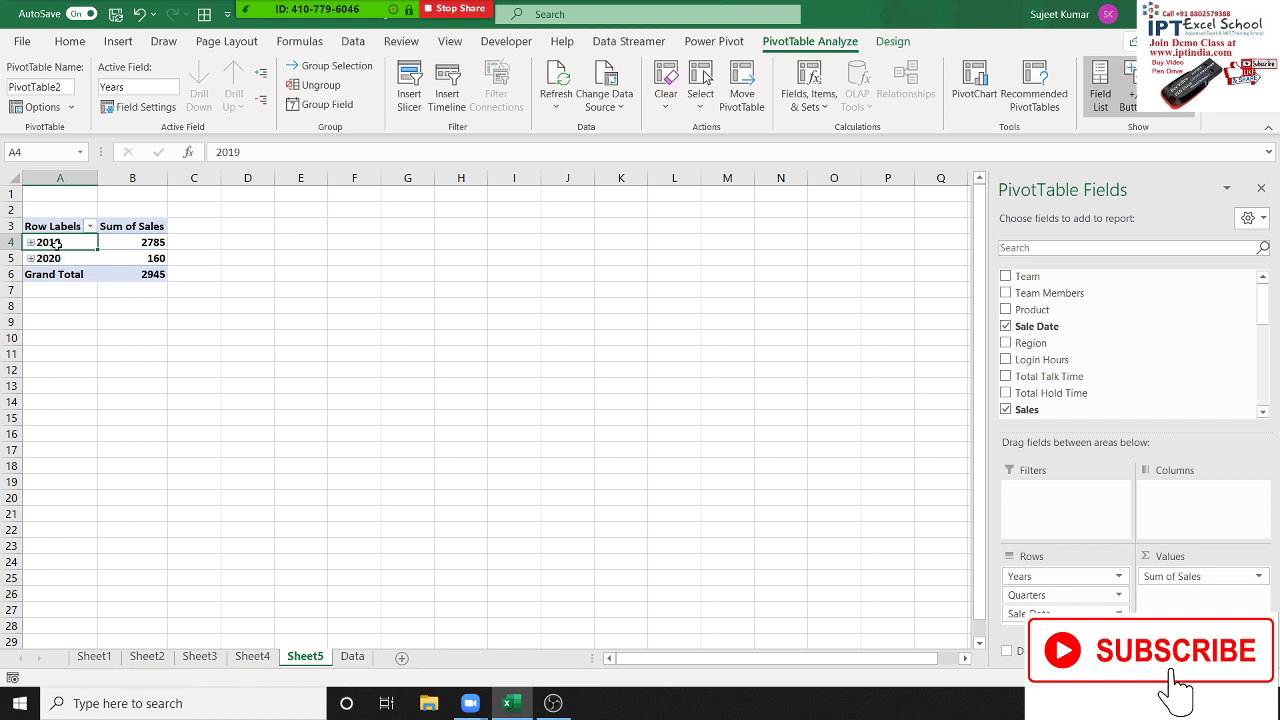
pyautogui.rightClick(55, 244)
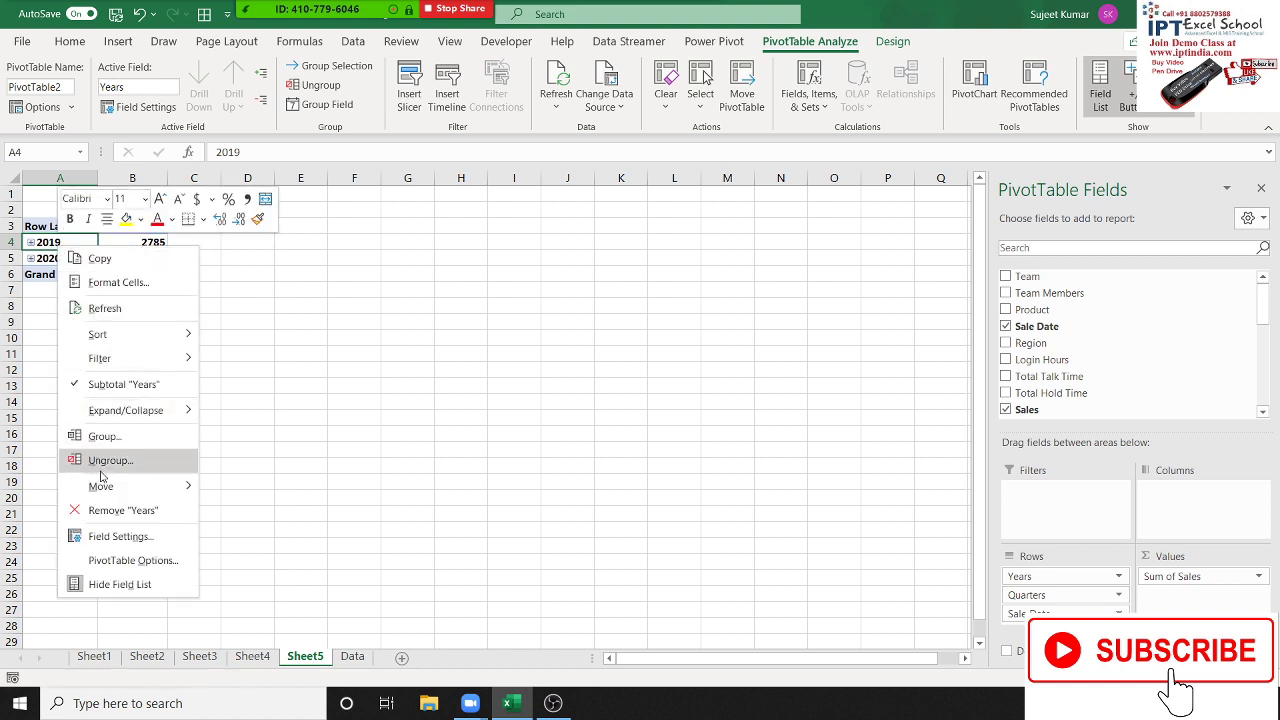
# - Ungroup the year and quarter grouping so individual sale dates are listed
pyautogui.click(101, 461)
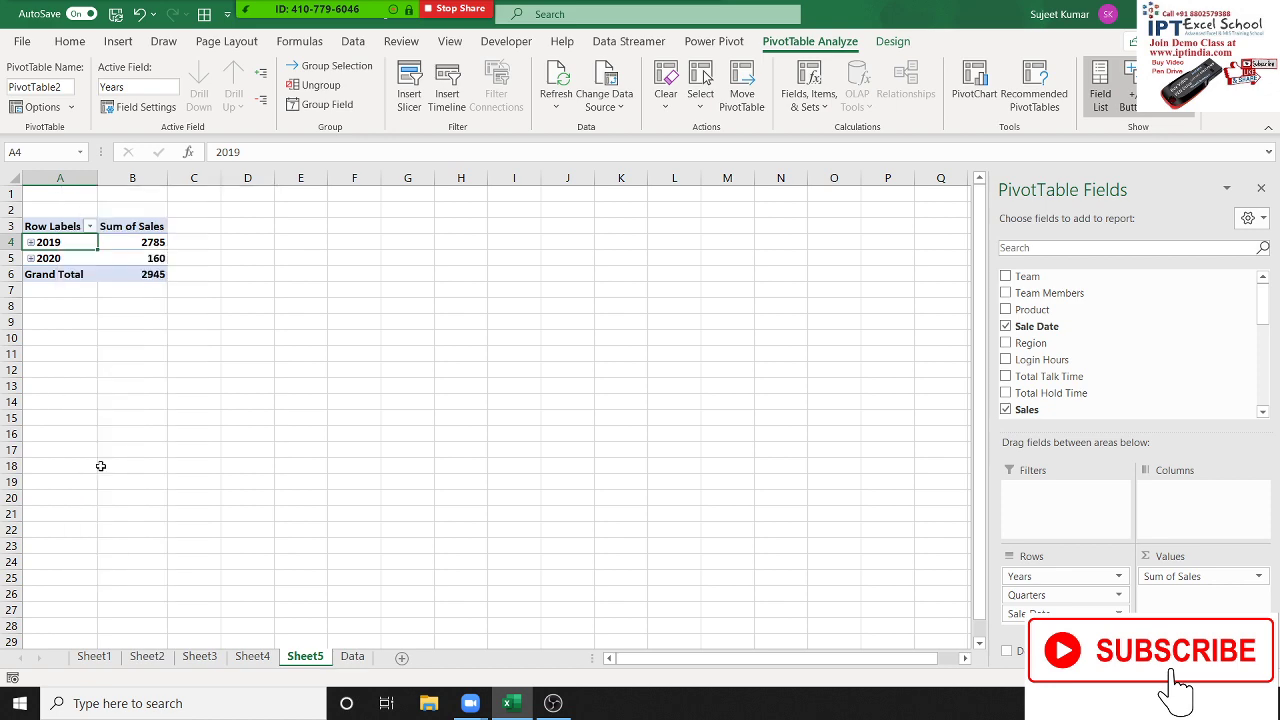
pyautogui.scroll(-9, 75, 417)
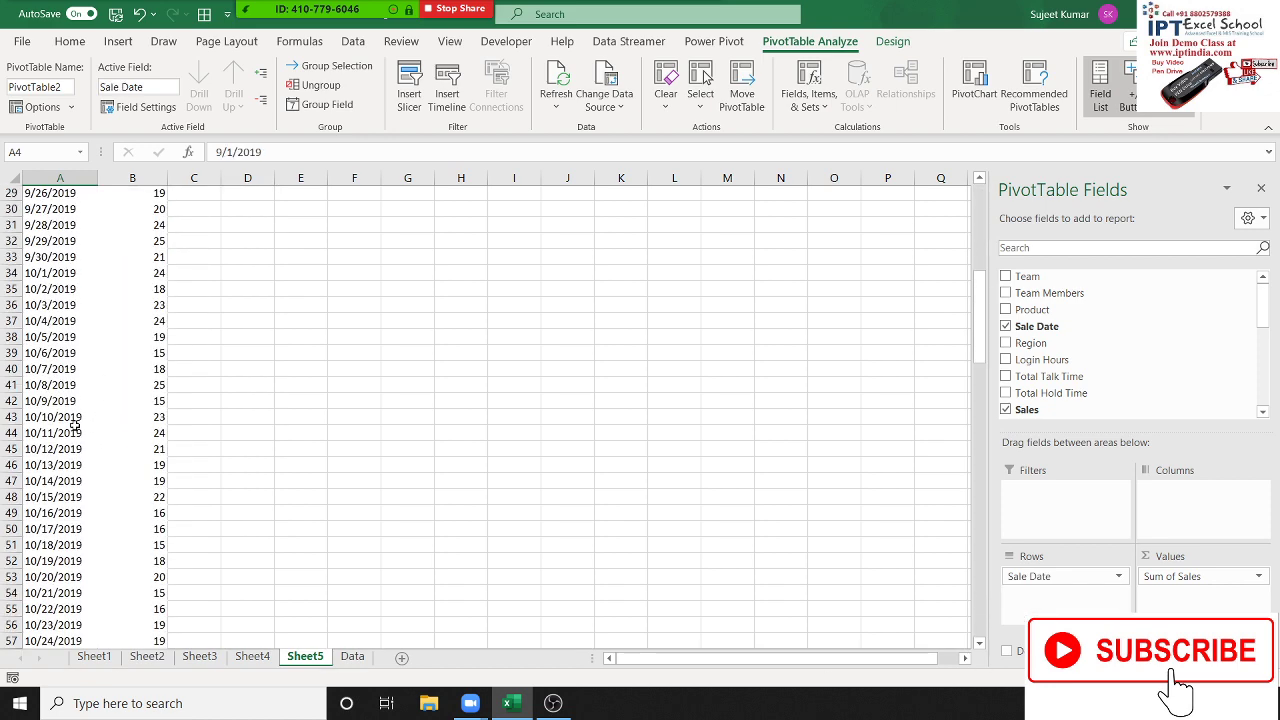
pyautogui.scroll(-2, 75, 420)
pyautogui.scroll(-1, 75, 424)
pyautogui.scroll(-1, 75, 427)
pyautogui.scroll(7, 75, 427)
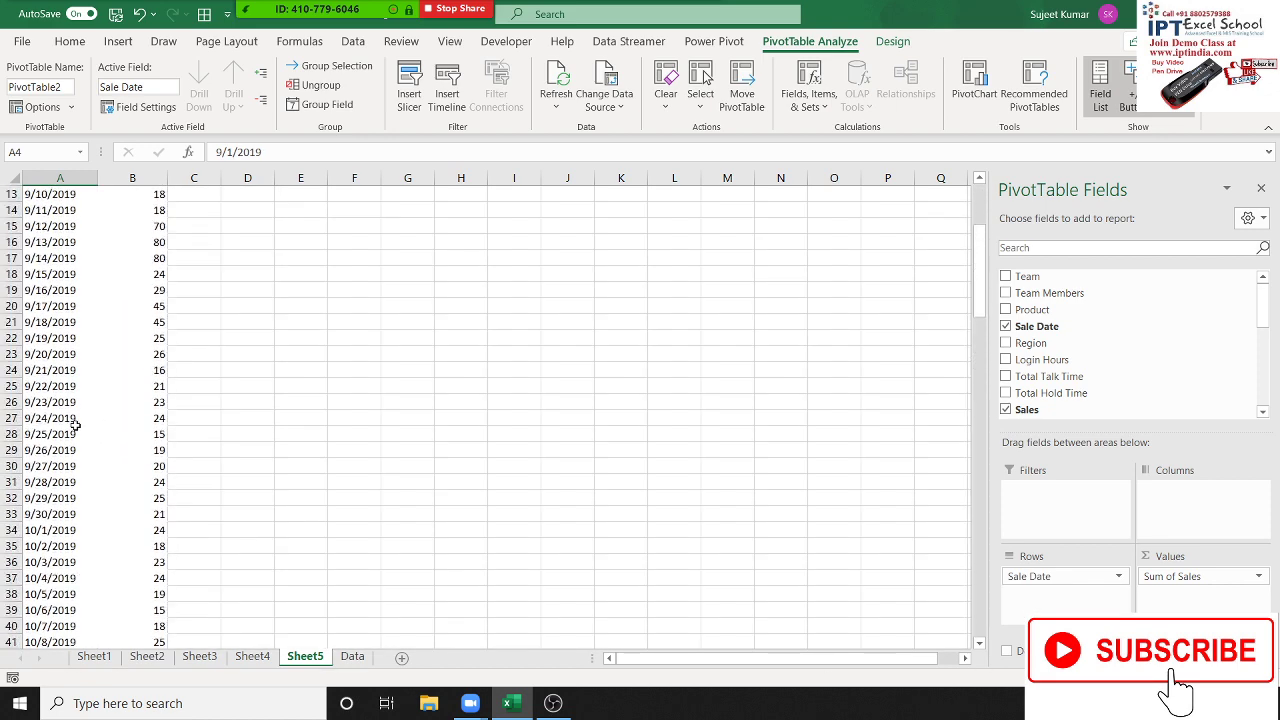
pyautogui.scroll(4, 74, 422)
pyautogui.scroll(1, 74, 420)
# - Group the sale dates by Months, giving Jan, Sep, Oct, Nov and Dec totals
pyautogui.click(73, 371)
pyautogui.rightClick(73, 371)
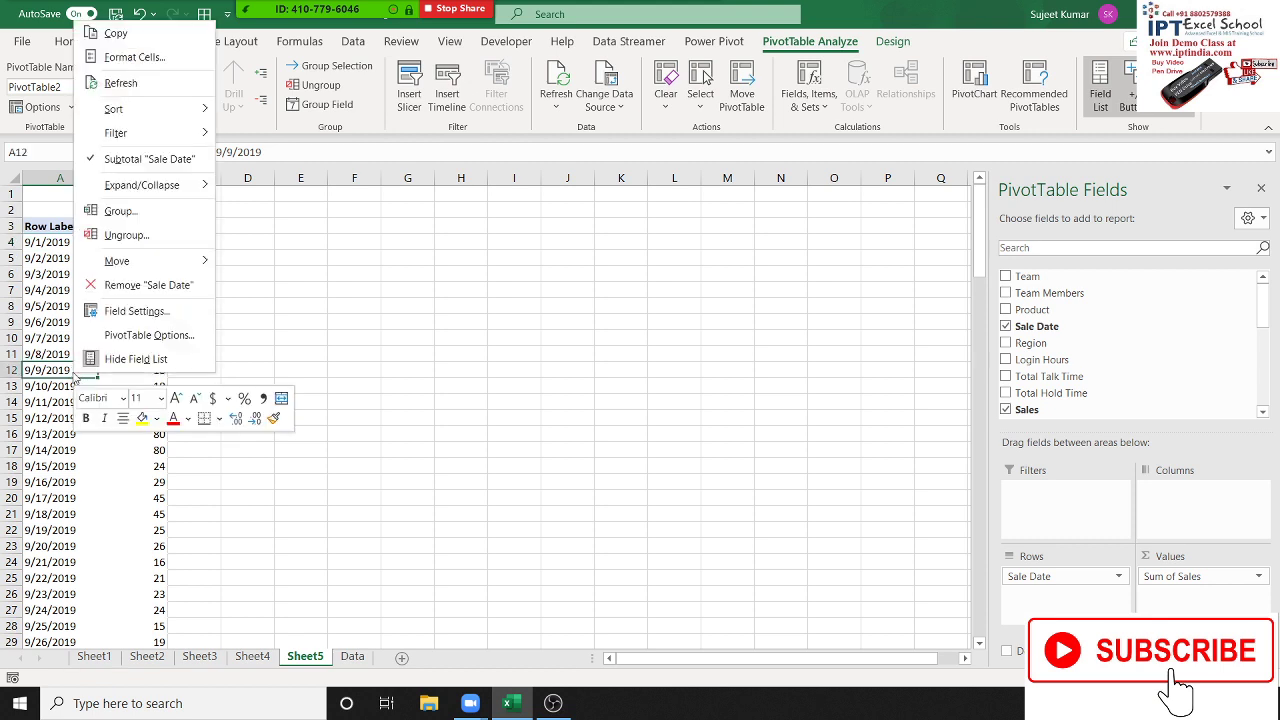
pyautogui.click(122, 211)
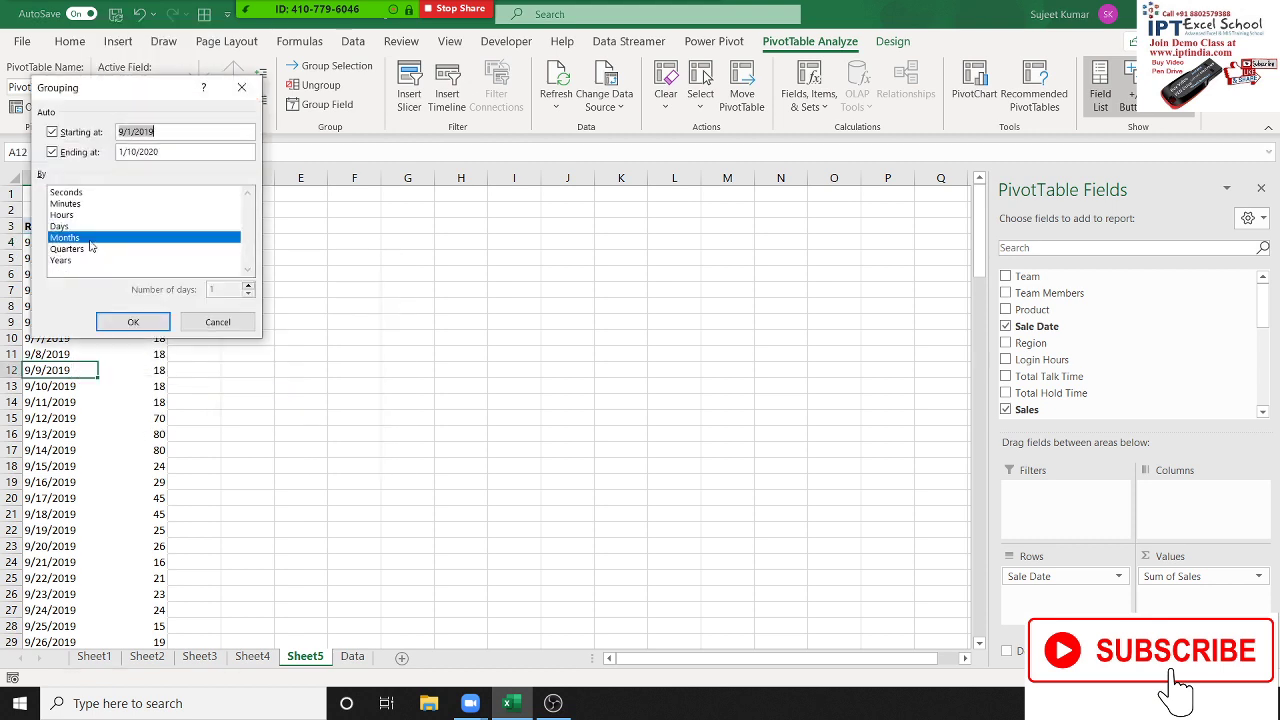
pyautogui.click(130, 320)
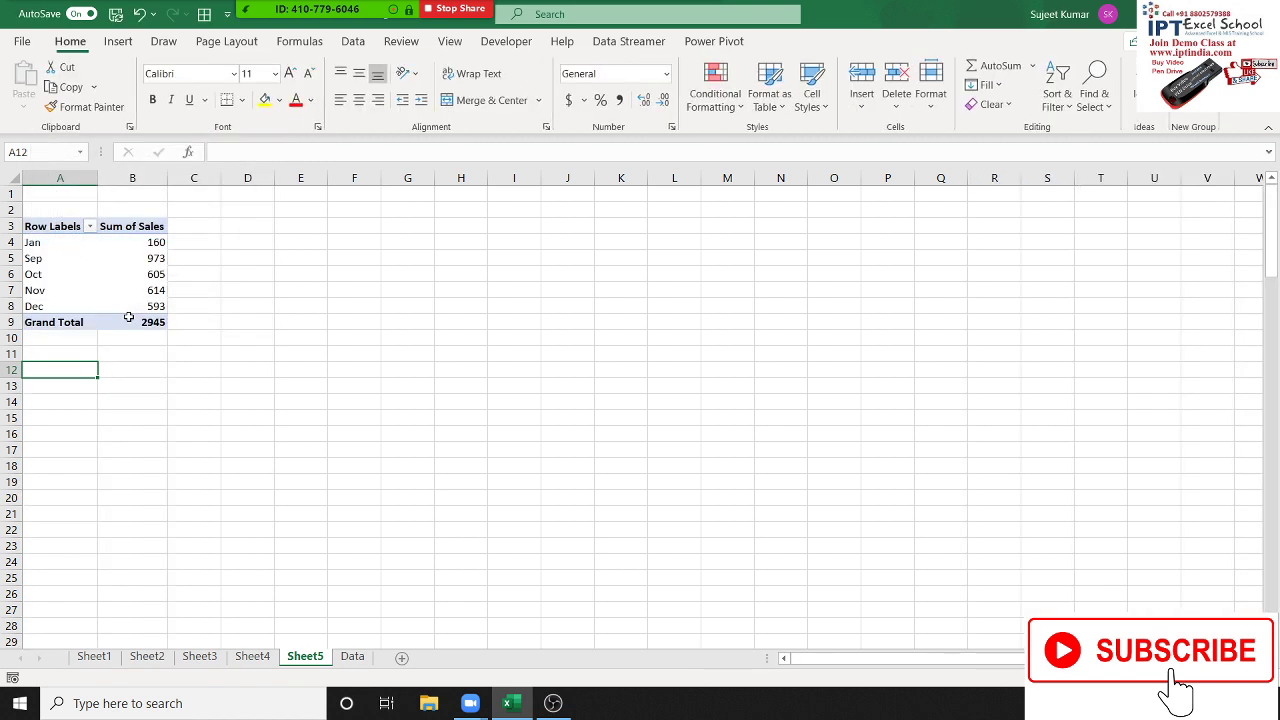
pyautogui.click(90, 273)
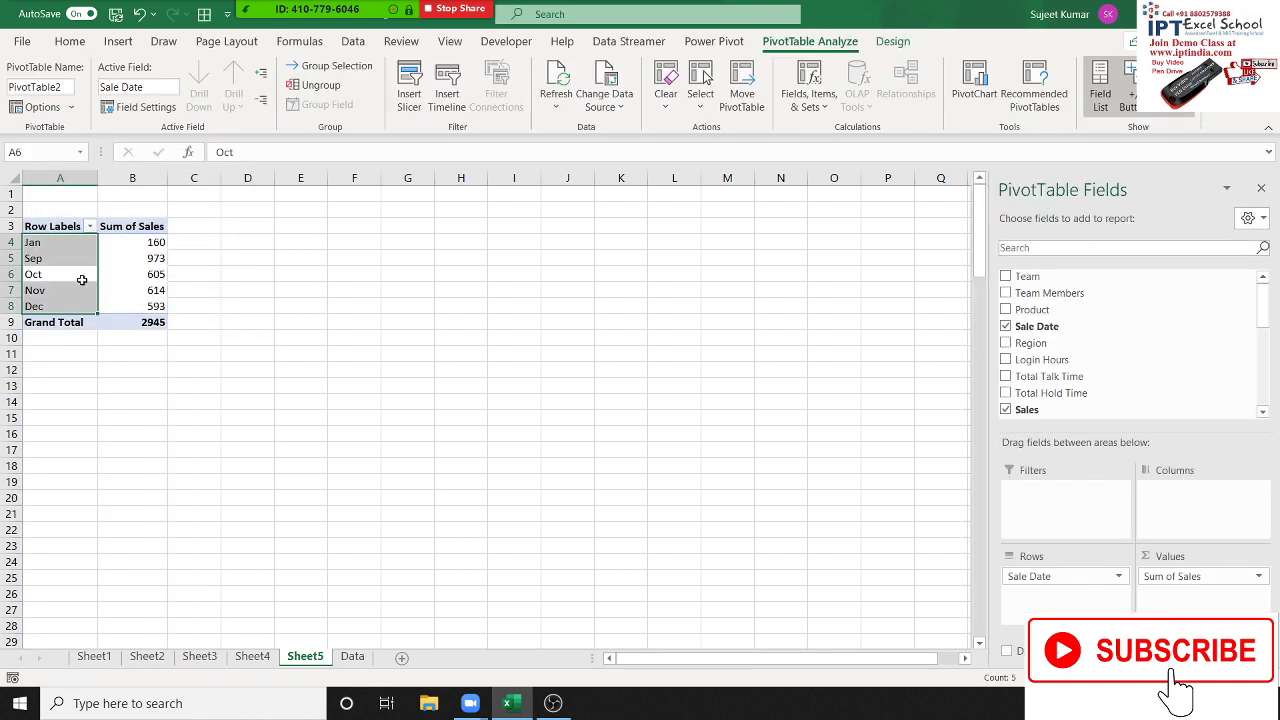
pyautogui.rightClick(82, 277)
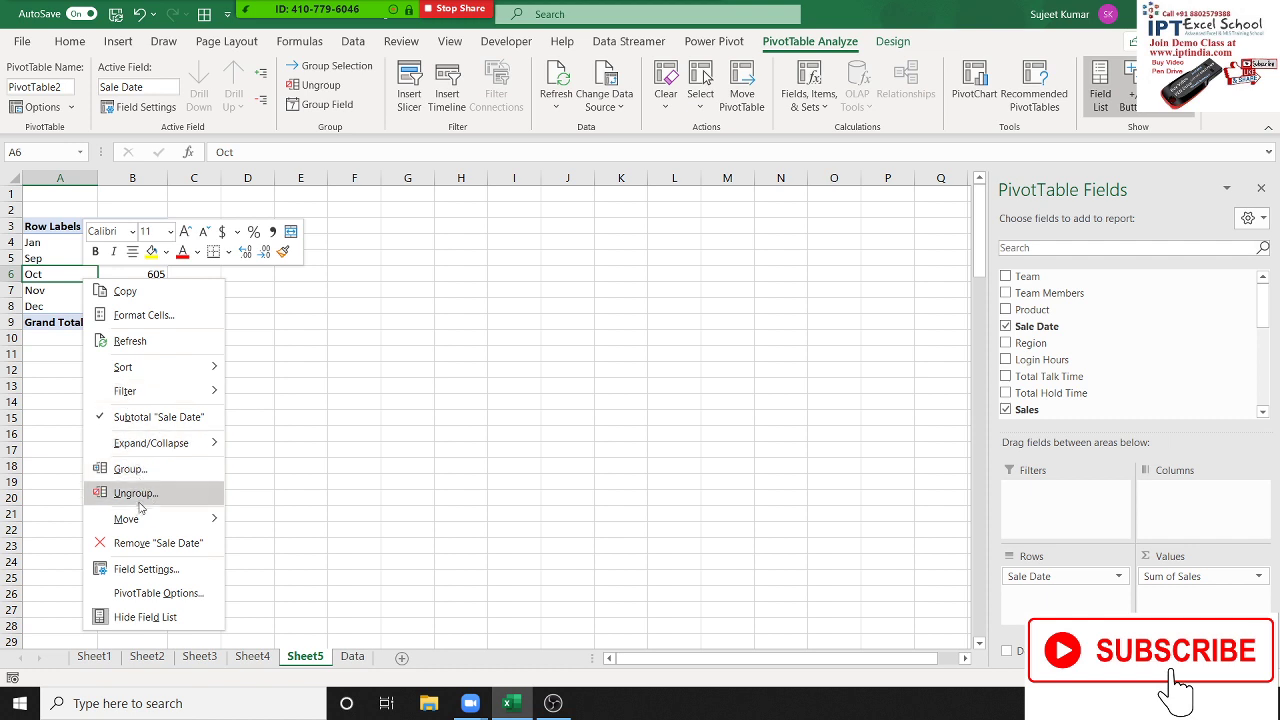
# - Switch the date grouping from Months to Quarters, producing Qtr1, Qtr3 and Qtr4 rows
pyautogui.click(130, 469)
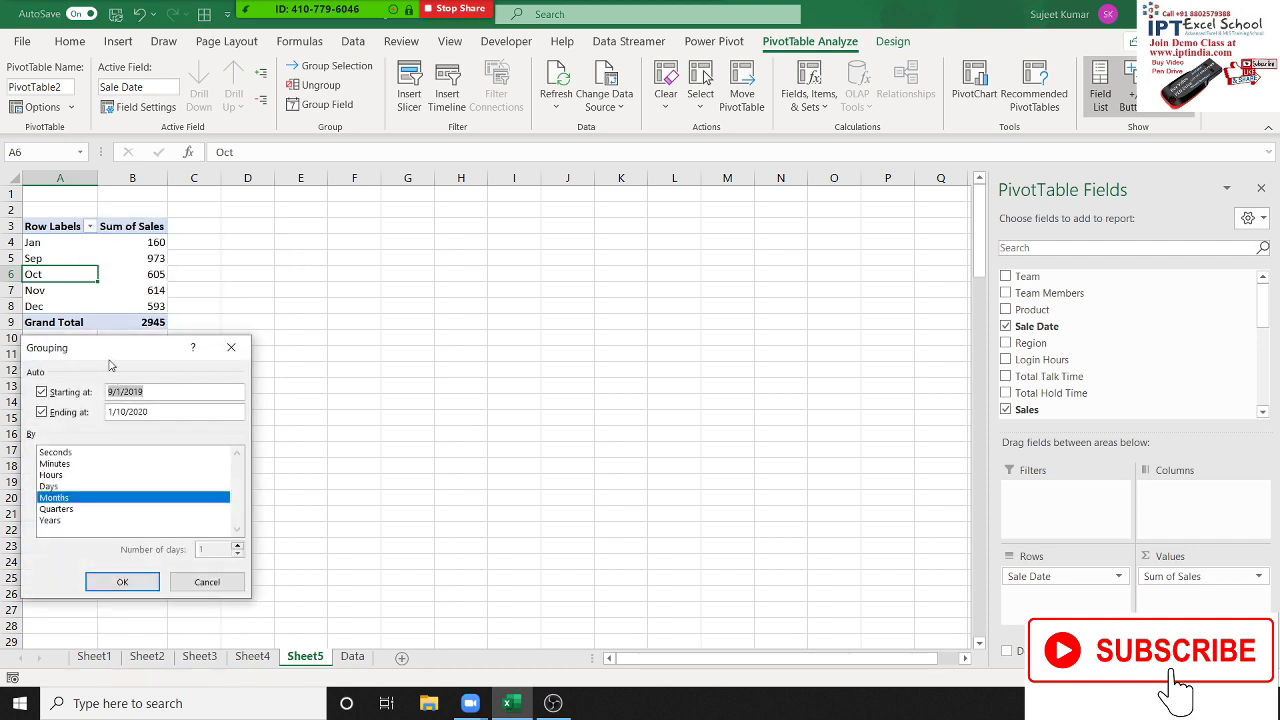
pyautogui.moveTo(95, 348)
pyautogui.mouseDown()
pyautogui.moveTo(227, 348)
pyautogui.moveTo(373, 279)
pyautogui.mouseUp()
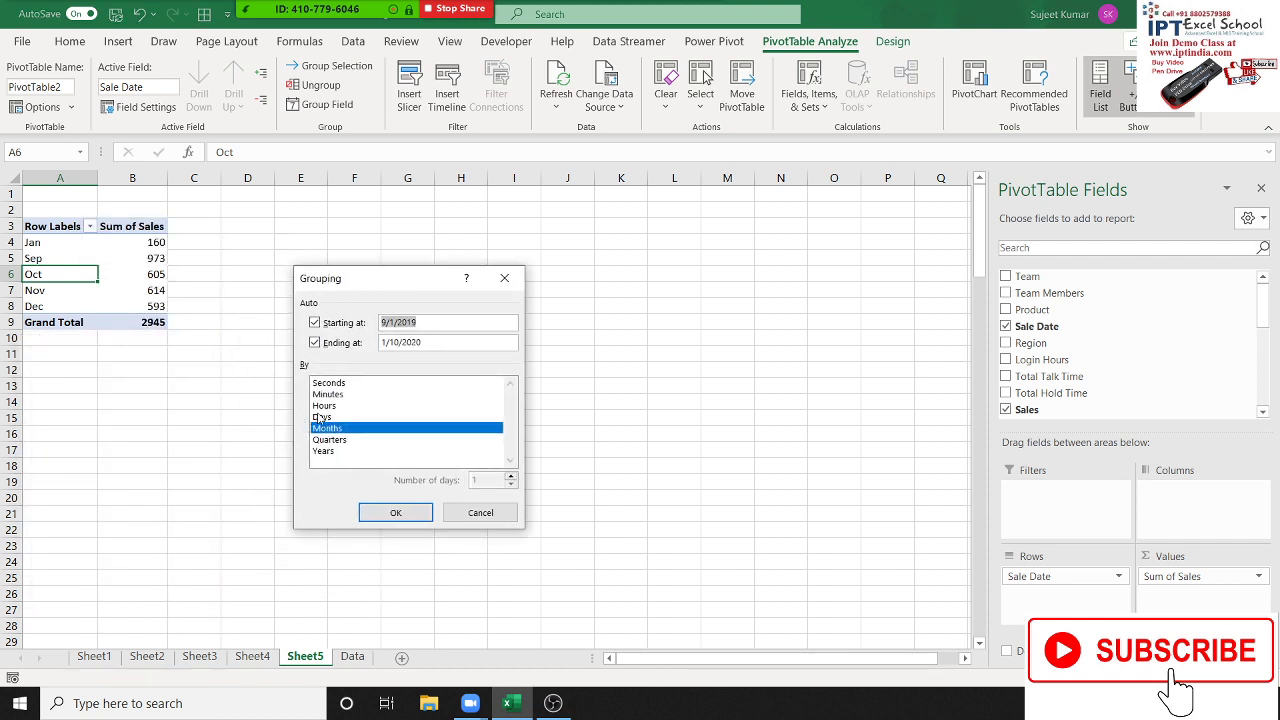
pyautogui.click(324, 440)
pyautogui.click(325, 428)
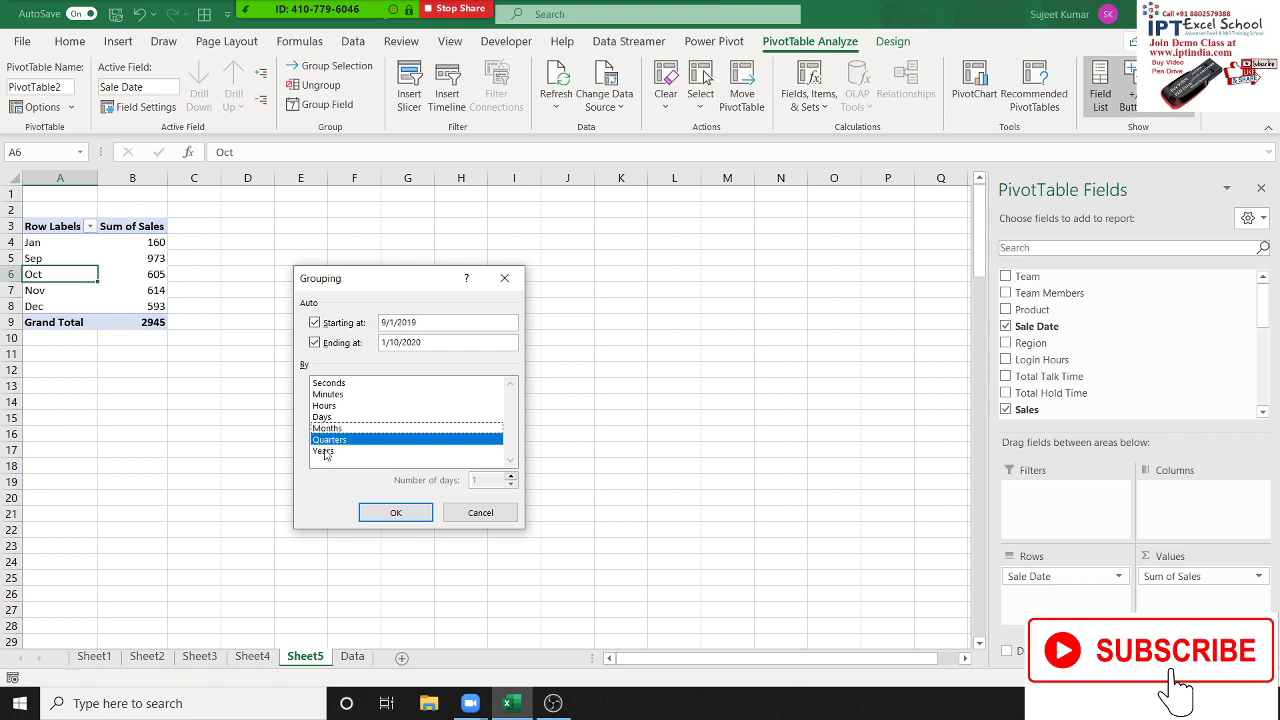
pyautogui.click(396, 512)
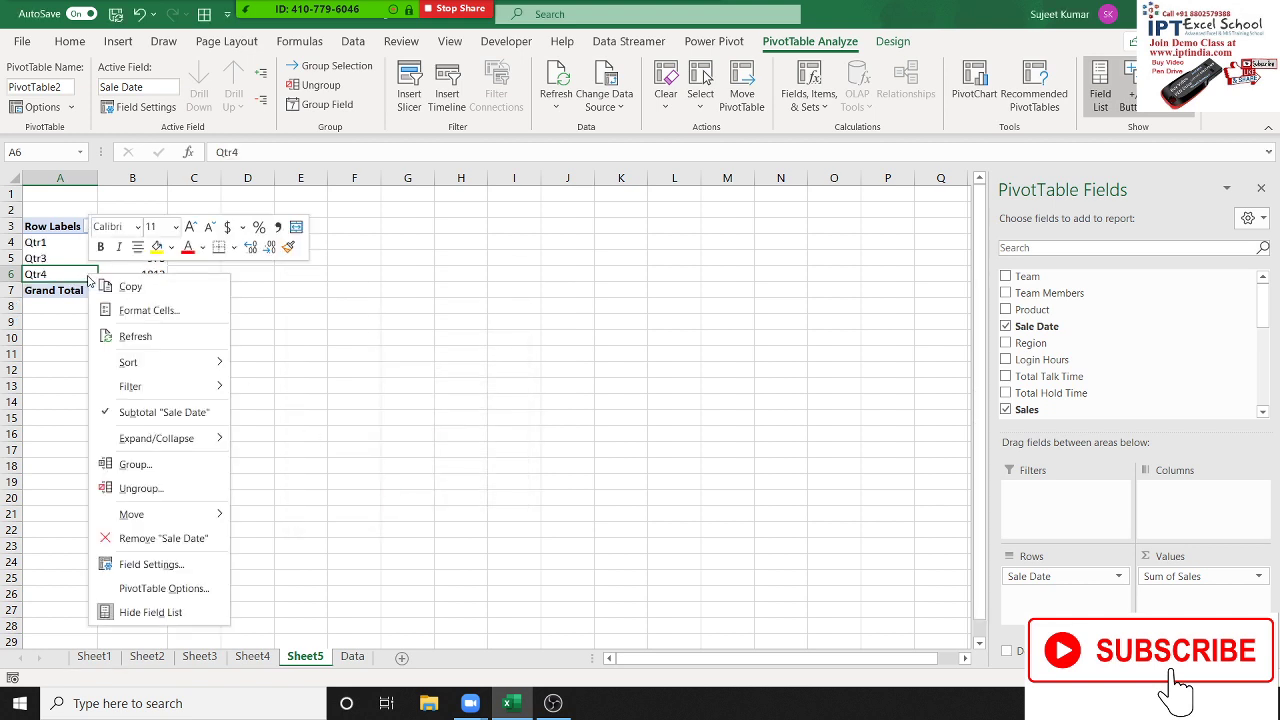
# - Add Months alongside Quarters, nesting Jan under Qtr1, Sep under Qtr3, Oct–Dec under Qtr4
pyautogui.rightClick(88, 278)
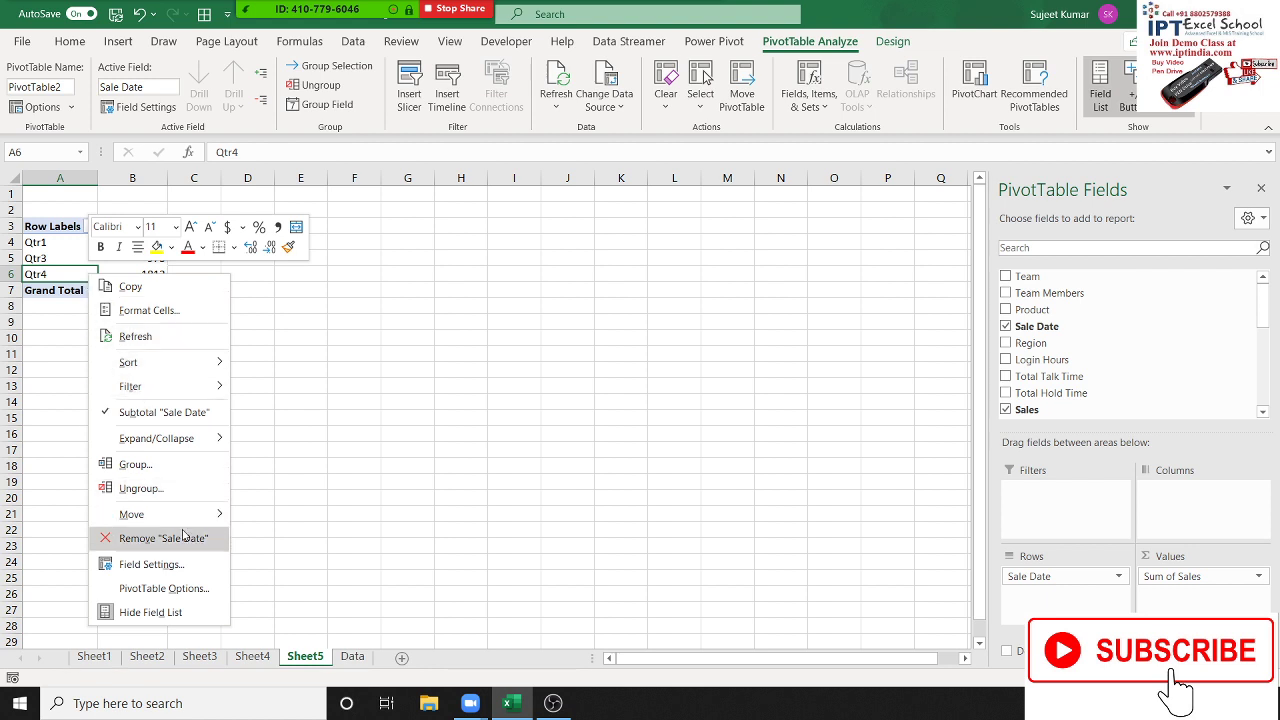
pyautogui.click(176, 464)
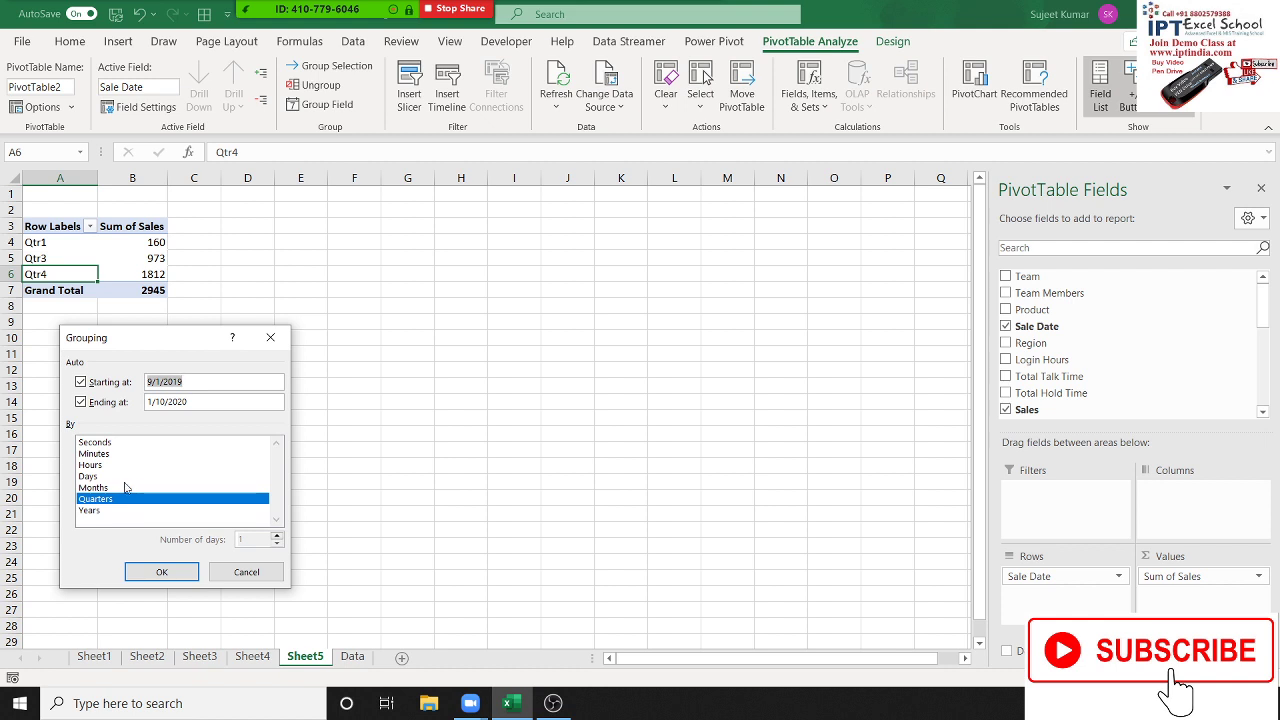
pyautogui.click(121, 488)
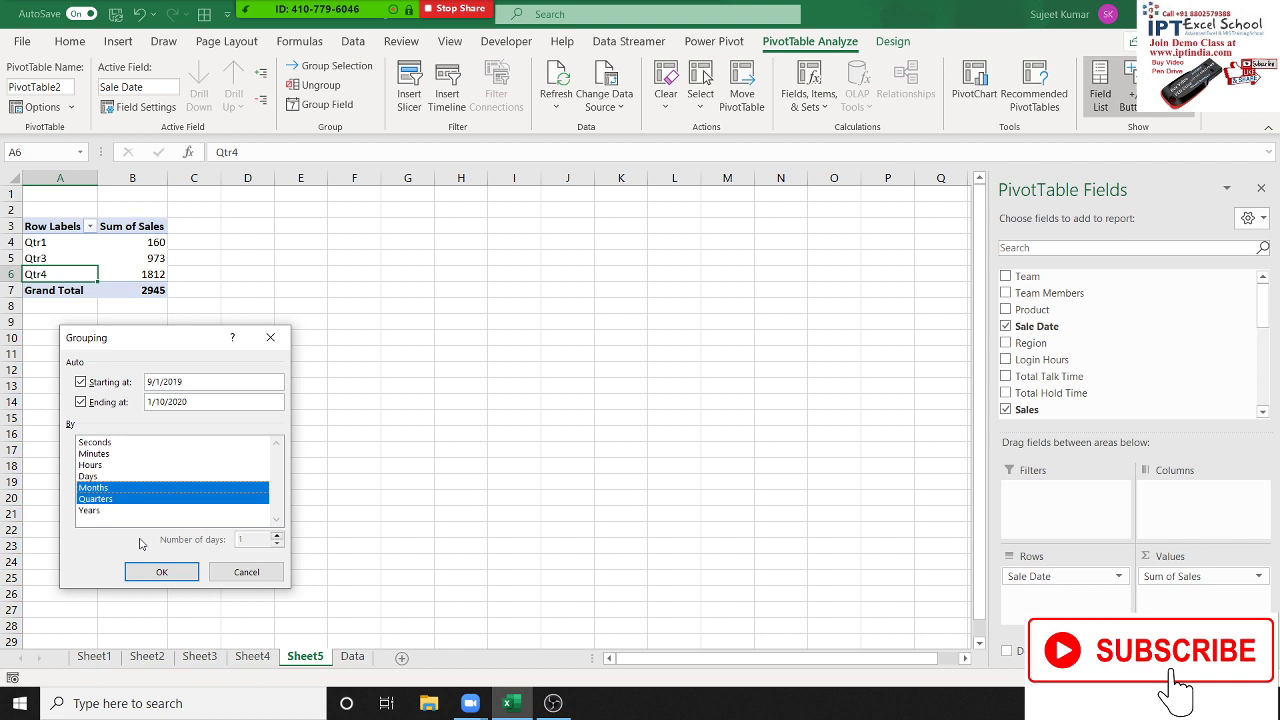
pyautogui.click(178, 572)
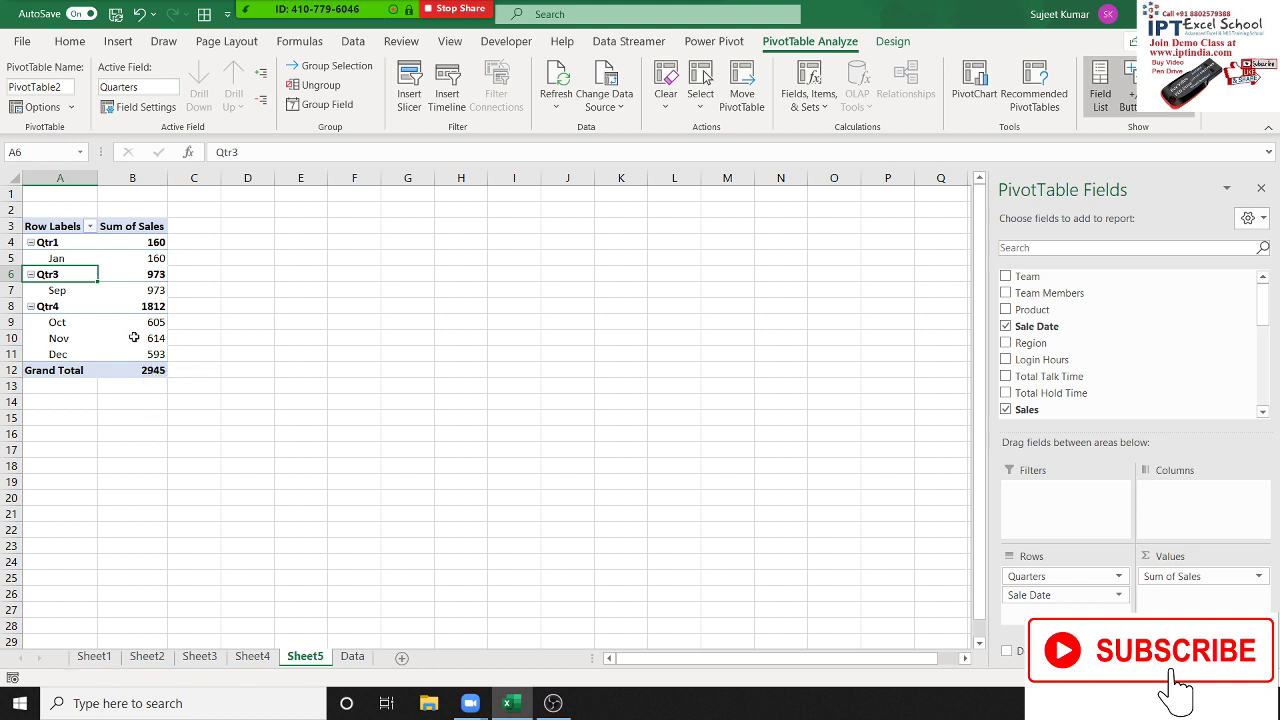
pyautogui.click(134, 334)
pyautogui.click(64, 324)
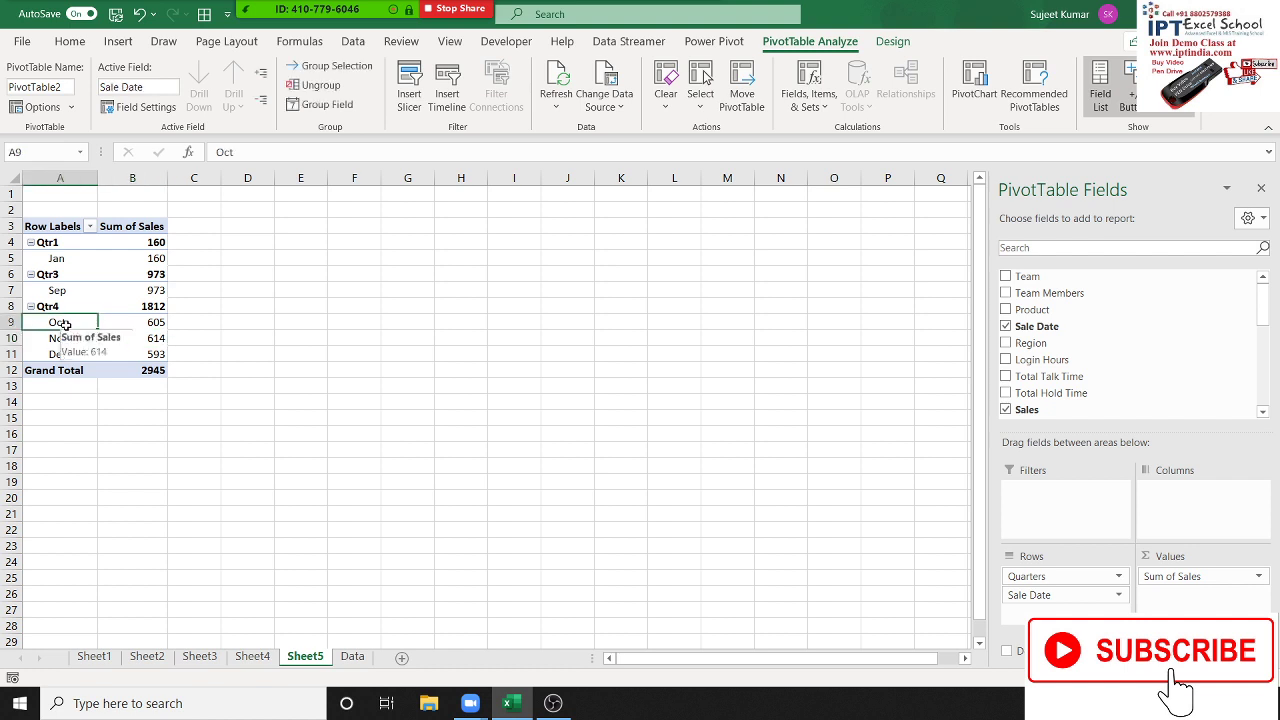
# - Group Sale Date by Days only with 15 days per group, 9/1/2019 through 1/10/2020
pyautogui.rightClick(57, 290)
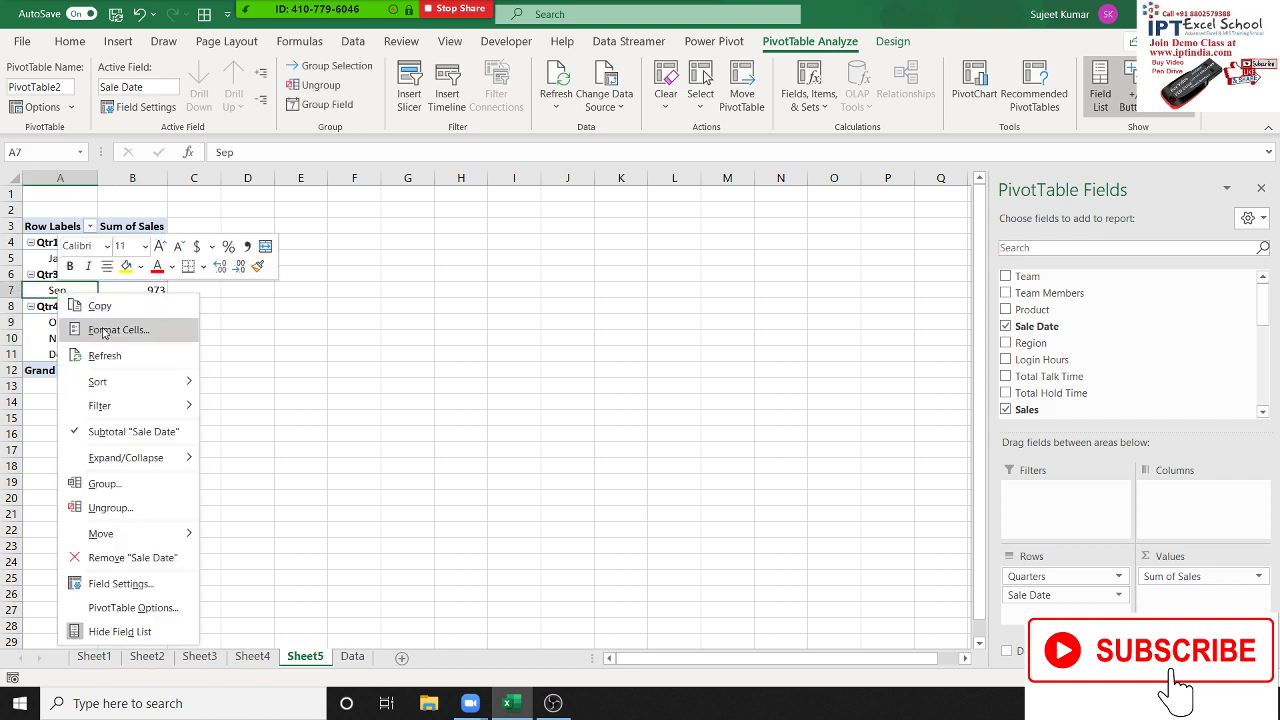
pyautogui.click(124, 485)
pyautogui.click(100, 517)
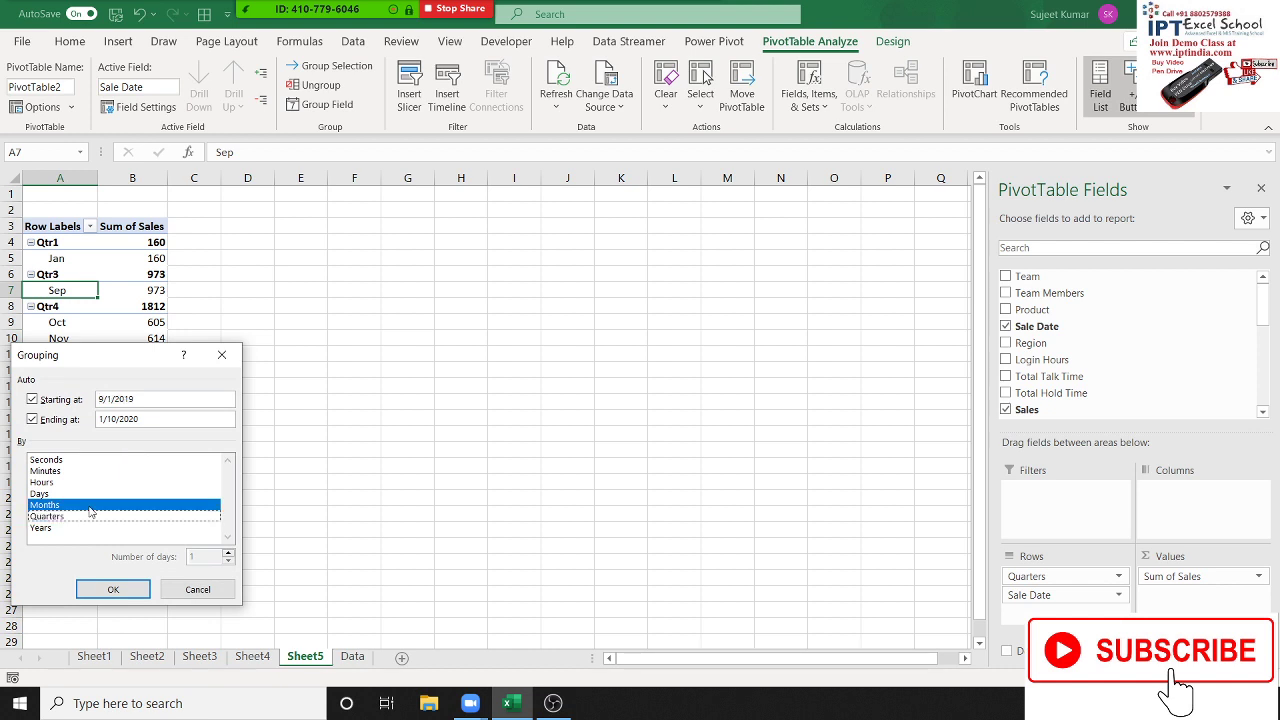
pyautogui.click(84, 494)
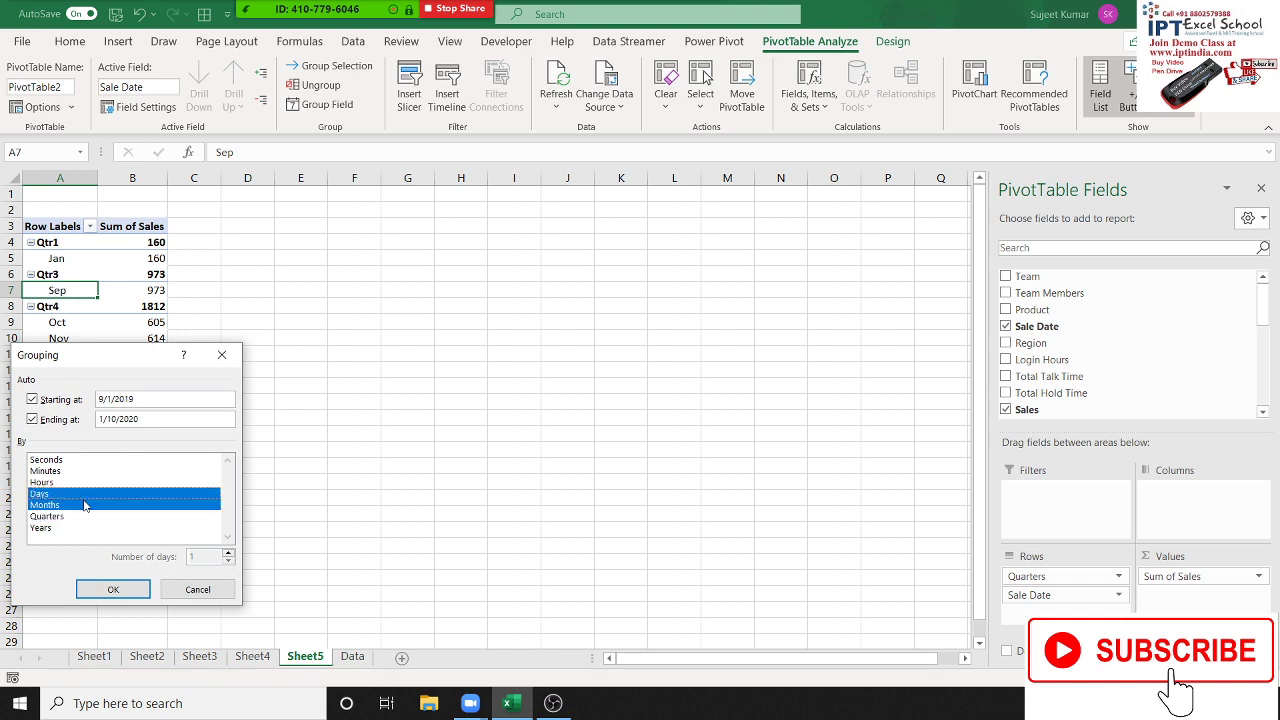
pyautogui.click(84, 505)
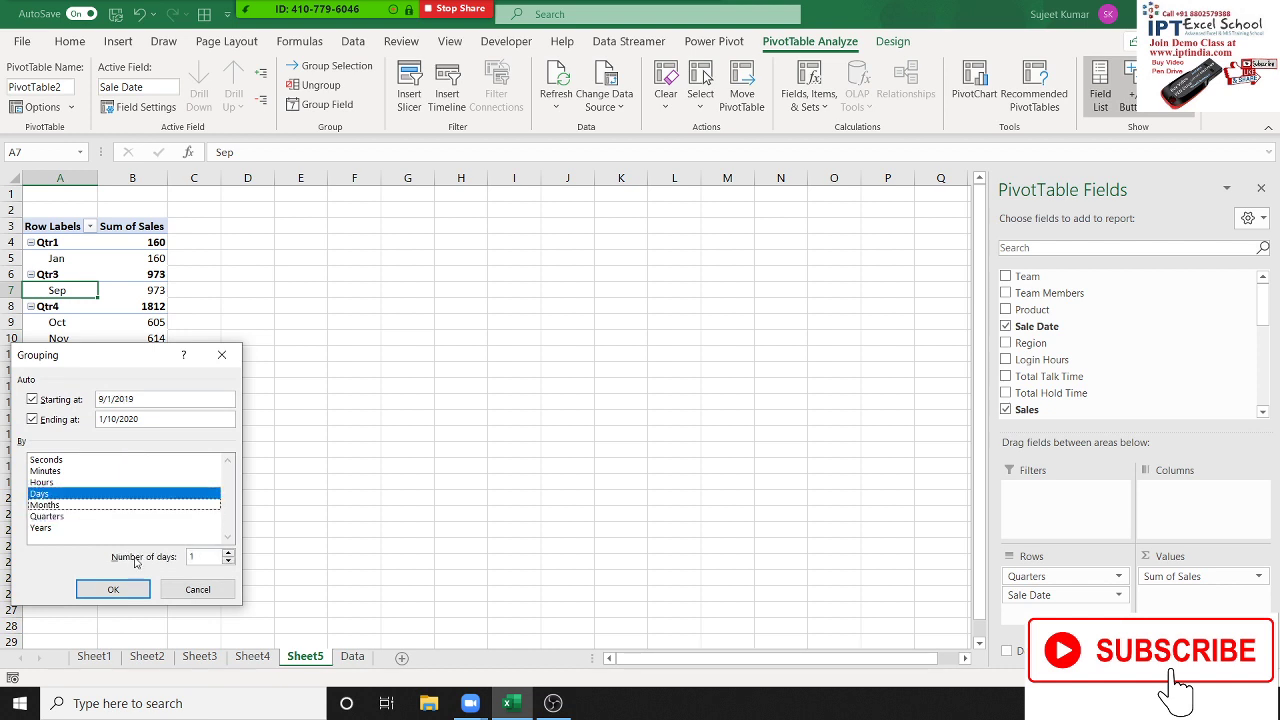
pyautogui.click(92, 507)
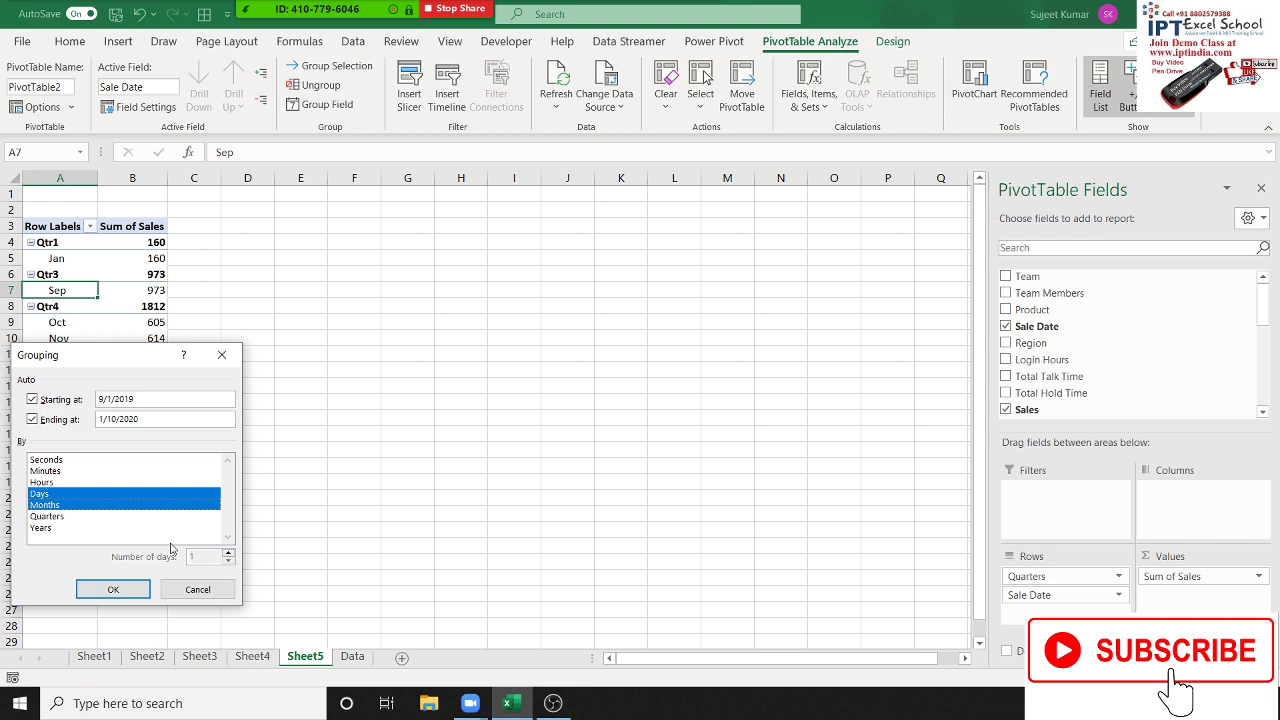
pyautogui.click(155, 494)
pyautogui.click(138, 494)
pyautogui.click(138, 504)
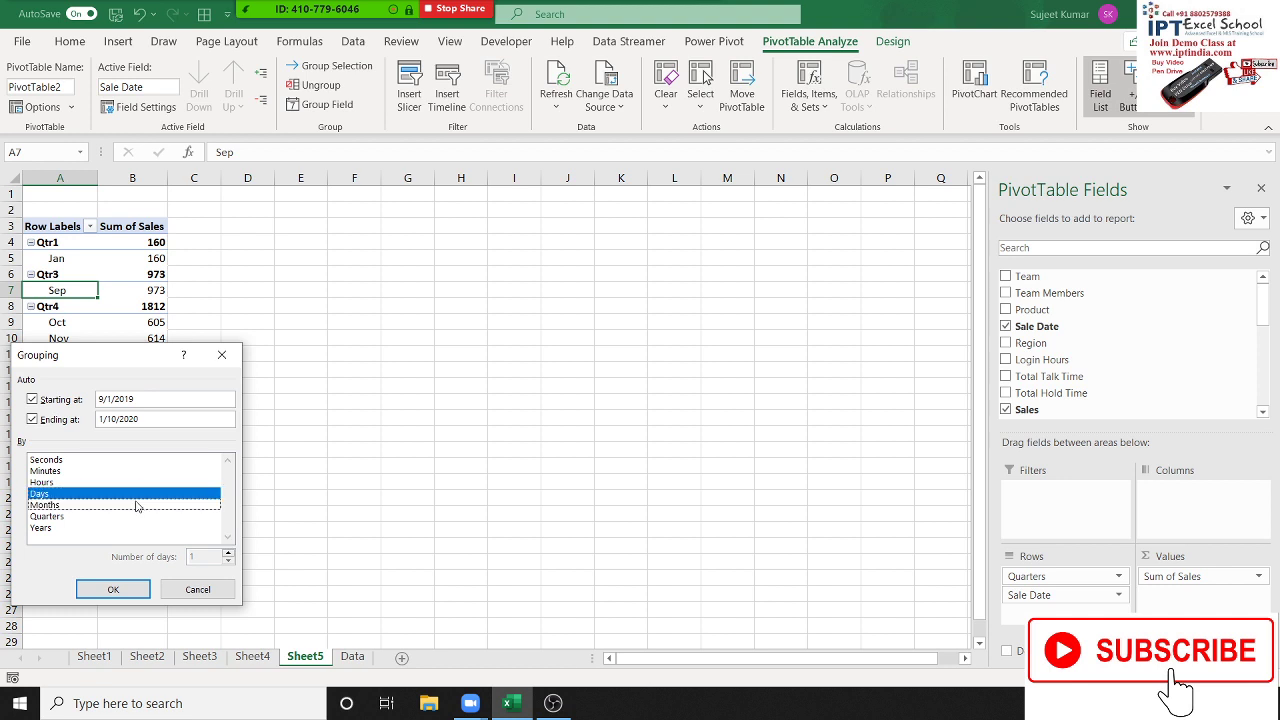
pyautogui.click(204, 558)
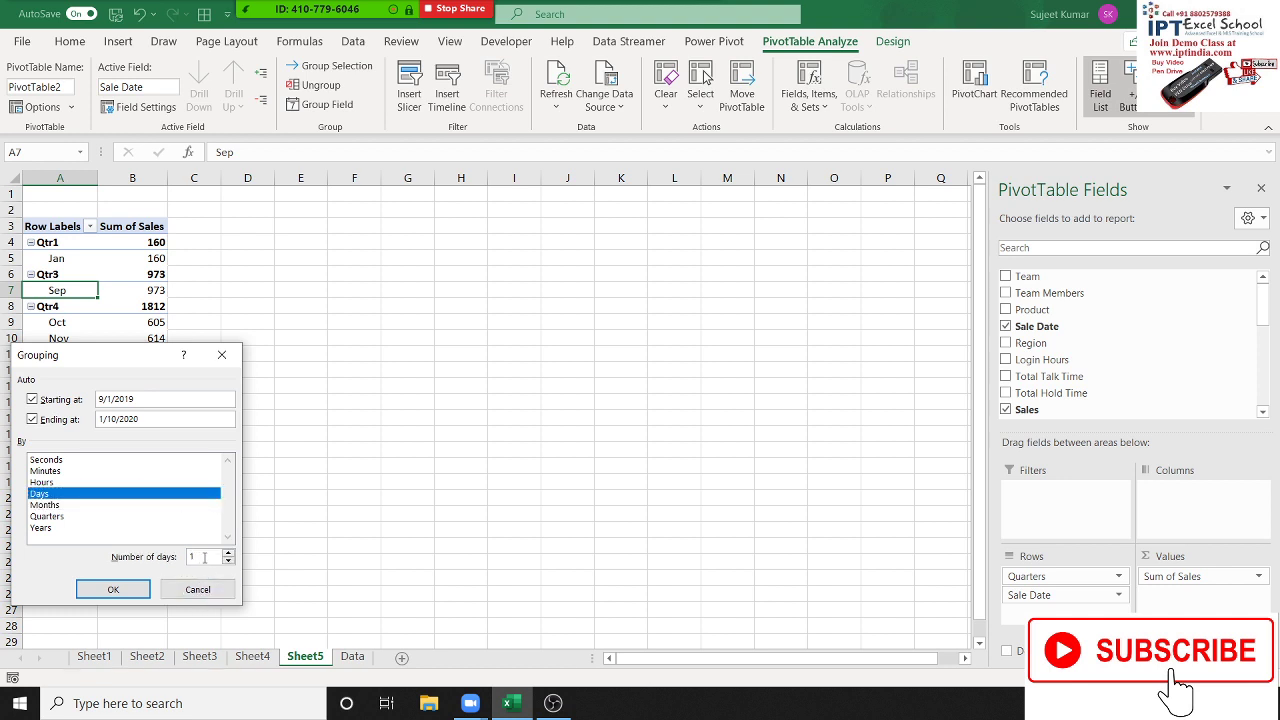
pyautogui.write('5')
pyautogui.click(113, 589)
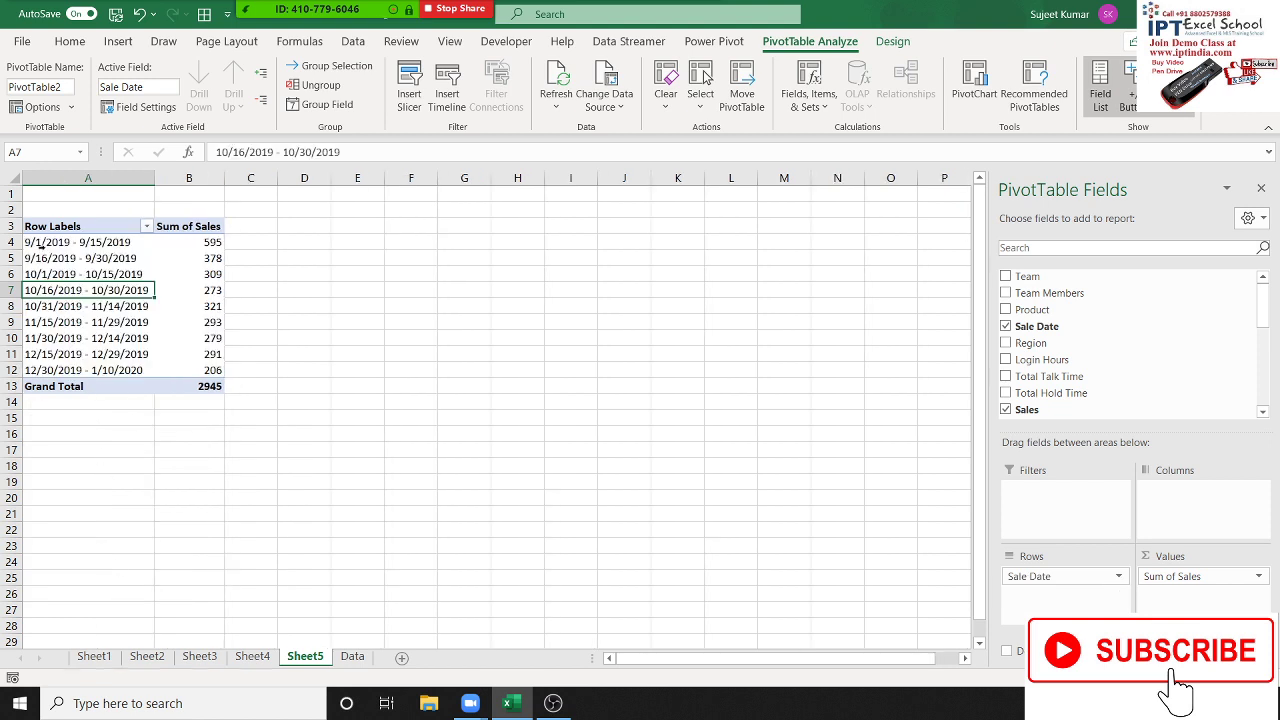
pyautogui.click(44, 243)
# - Select several 15-day Sale Date range rows, from 10/1/2019 down to 12/15/2019
pyautogui.click(62, 273)
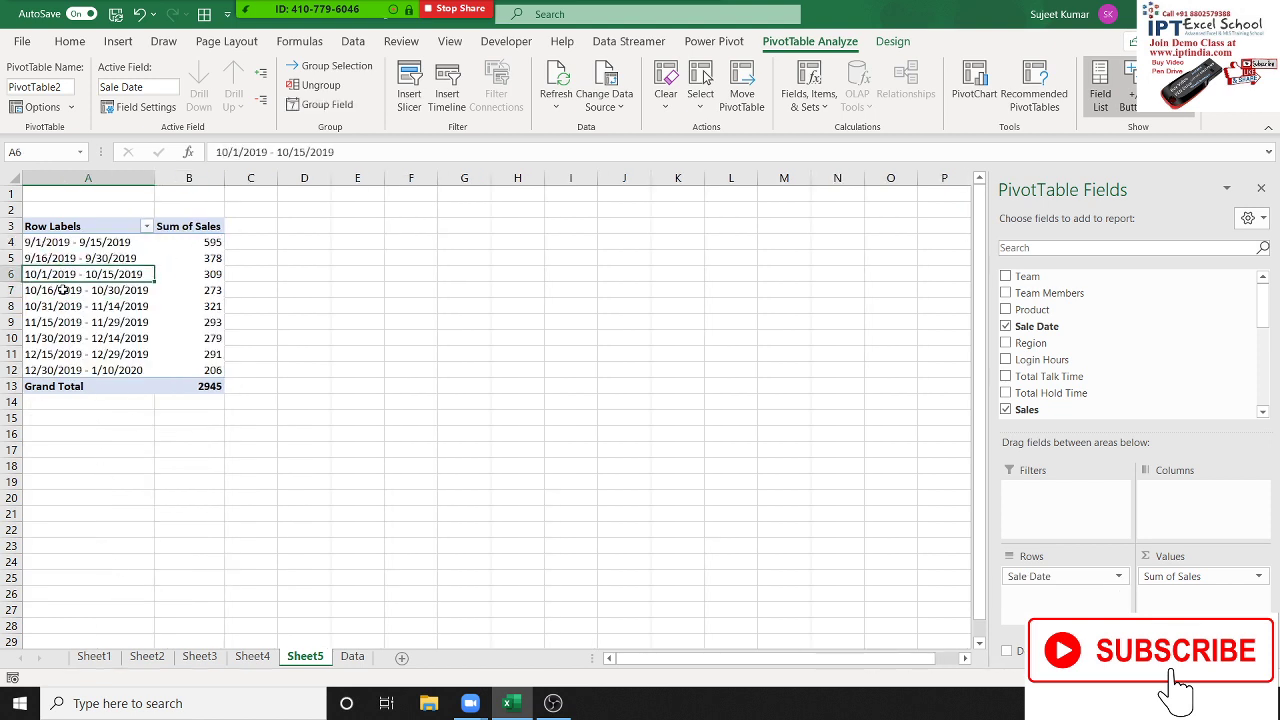
pyautogui.click(62, 290)
pyautogui.click(64, 306)
pyautogui.click(75, 354)
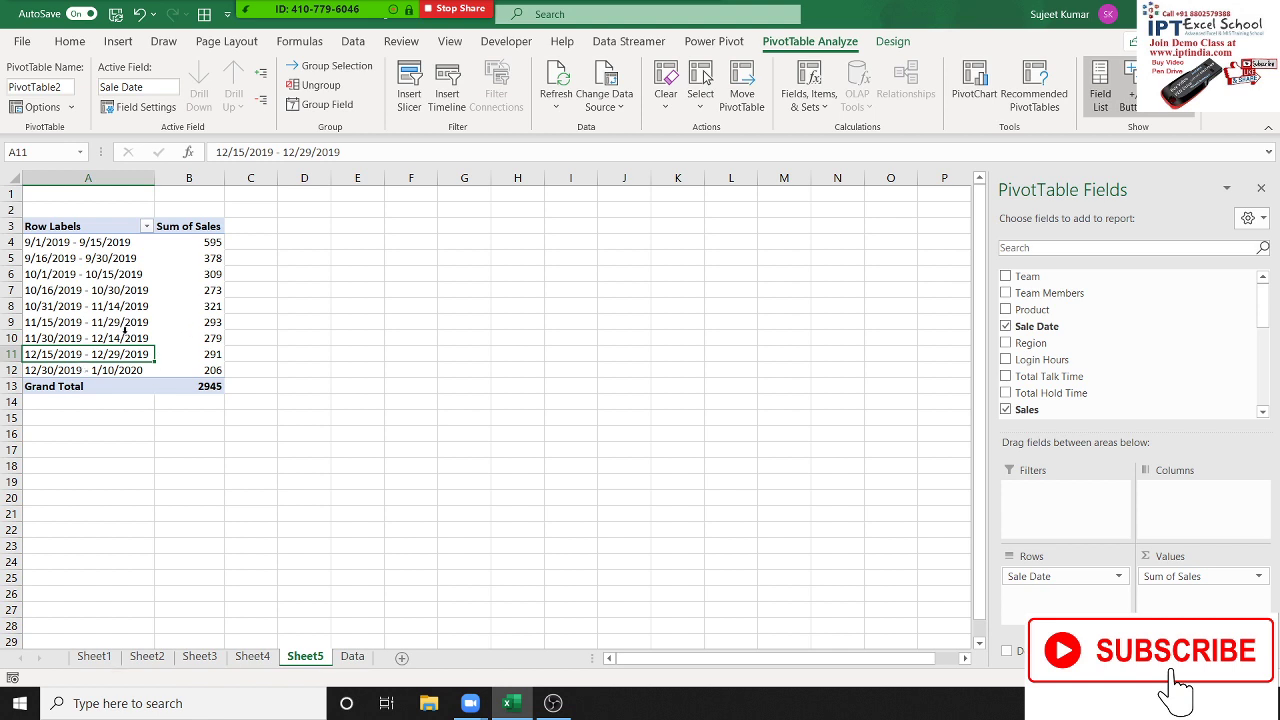
pyautogui.click(120, 338)
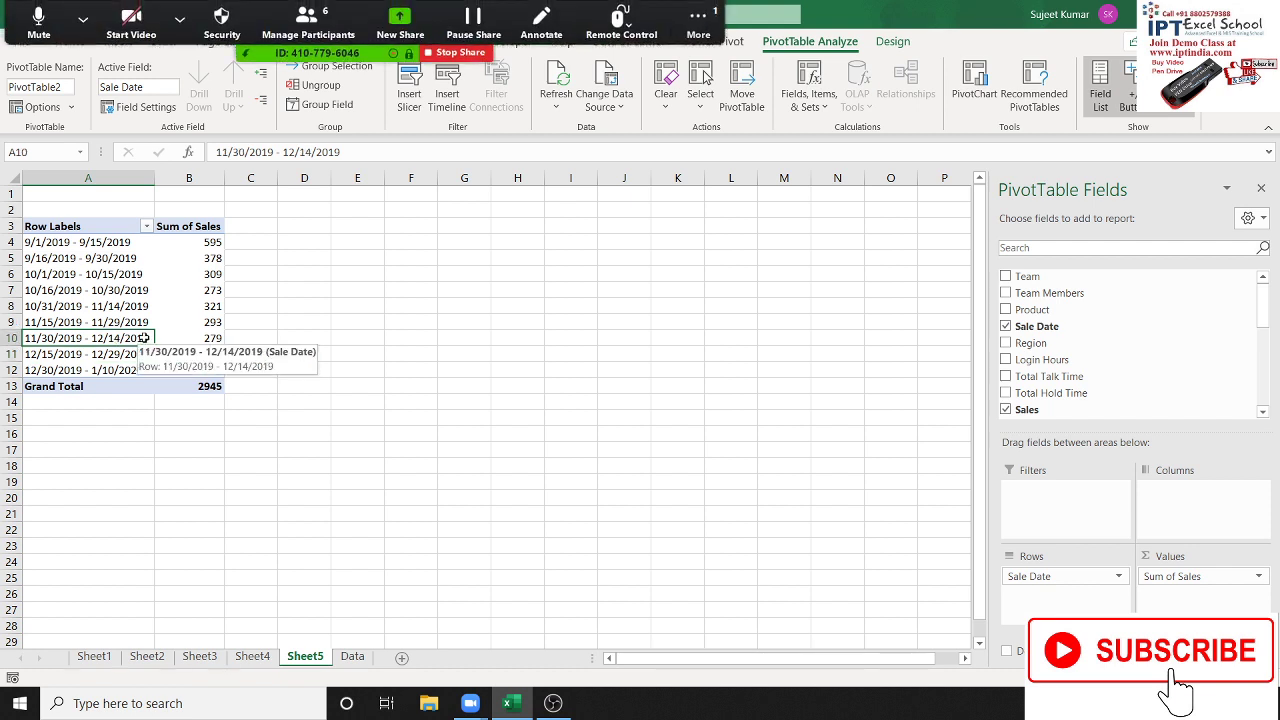
# - Click an empty cell beside PivotTable2 so the PivotTable Fields pane closes
pyautogui.click(698, 20)
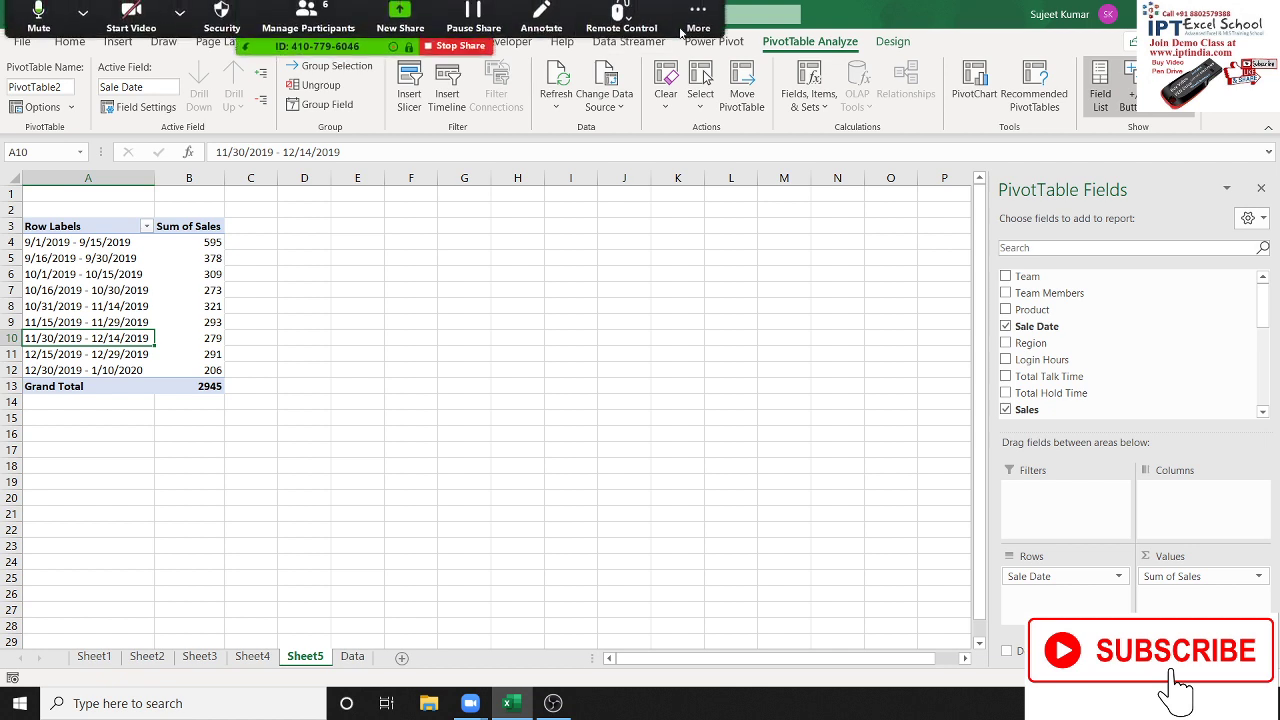
pyautogui.click(698, 22)
pyautogui.click(742, 64)
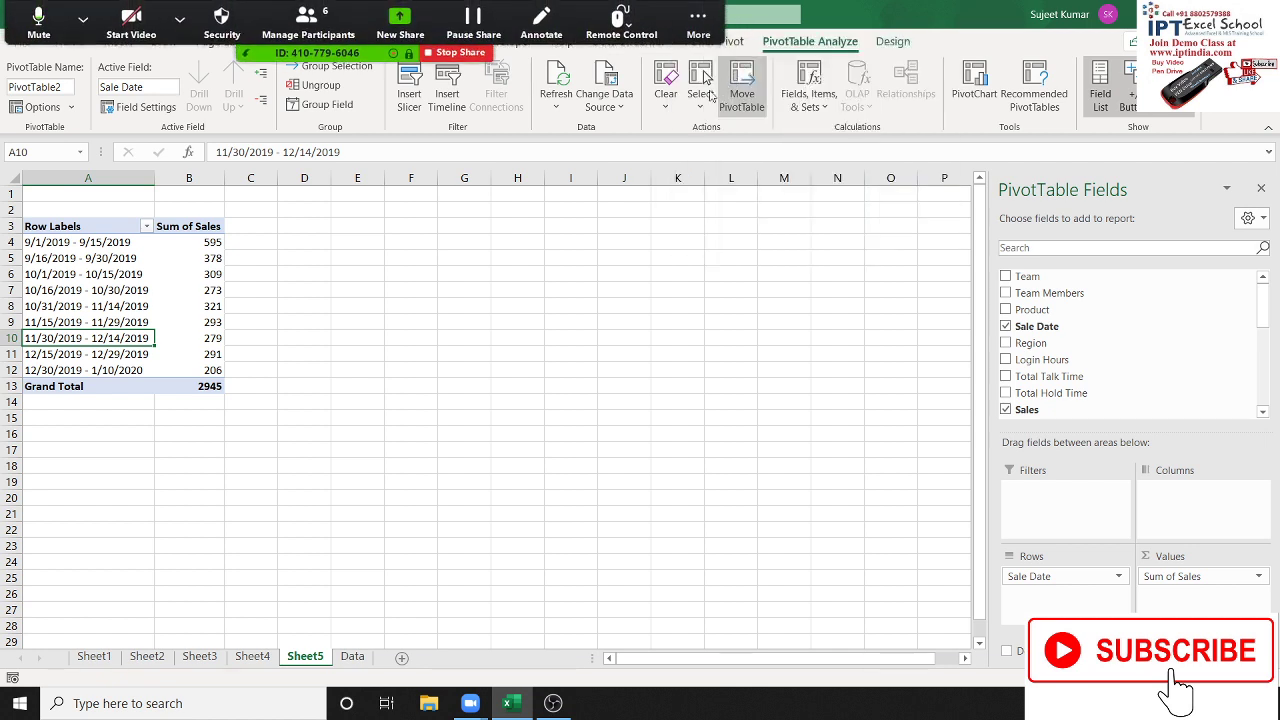
pyautogui.click(535, 240)
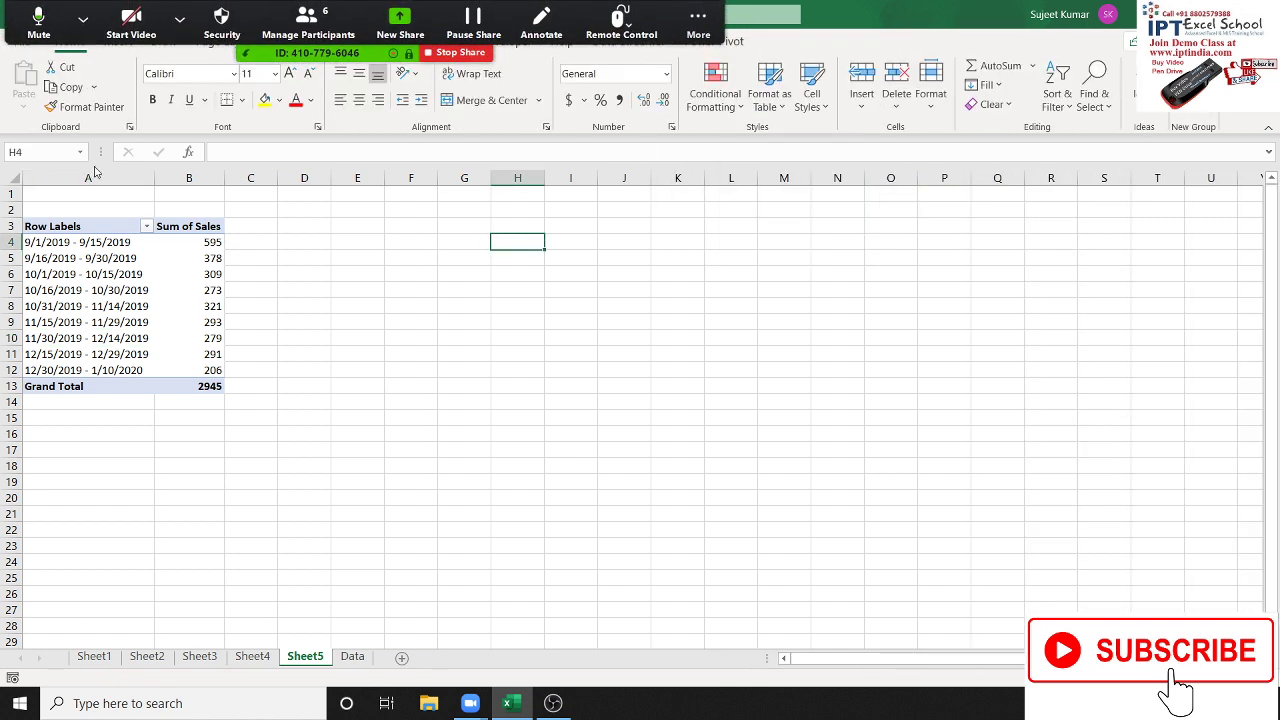
pyautogui.click(300, 240)
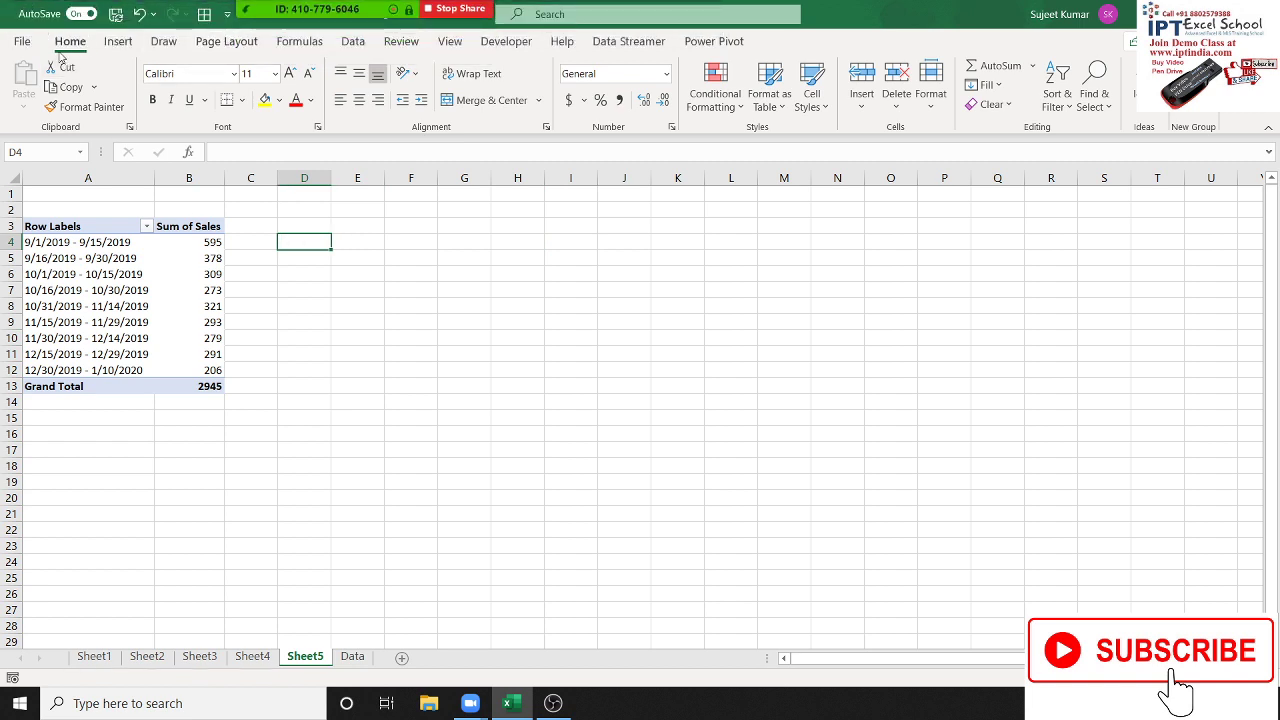
# - Browse to the Downloads folder and open the Bio-Att workbook
pyautogui.click(23, 43)
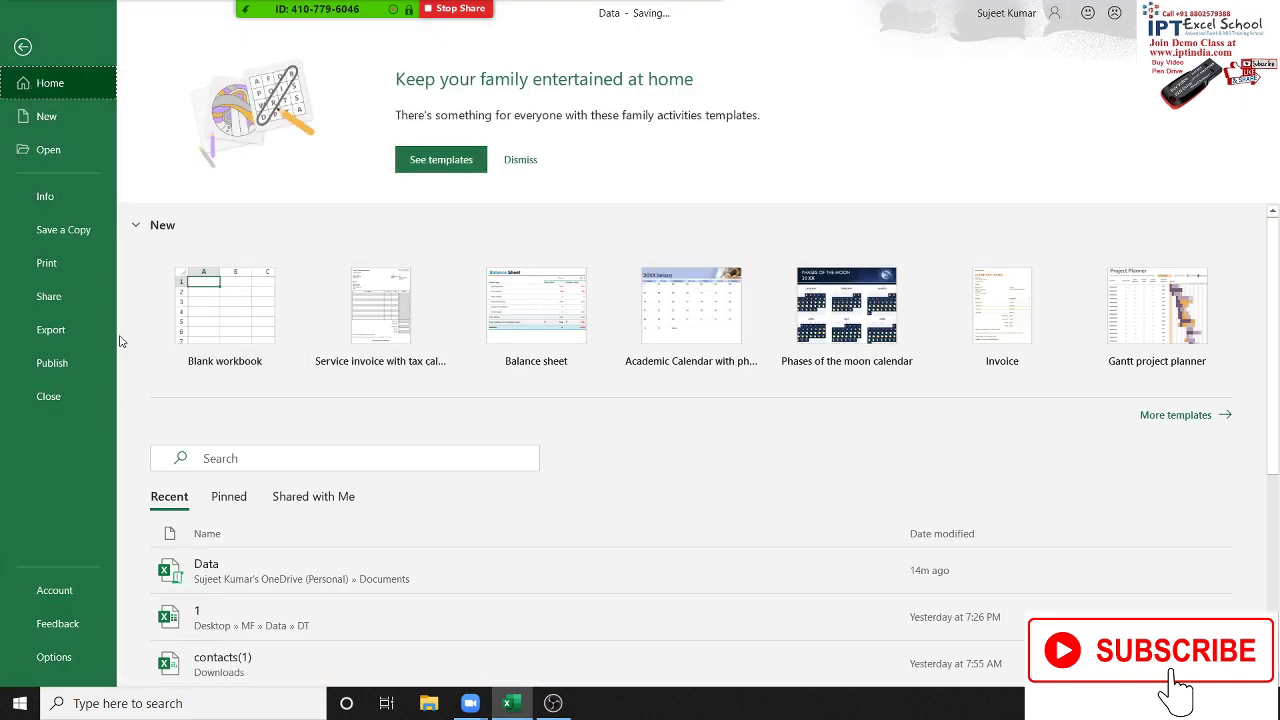
pyautogui.click(47, 152)
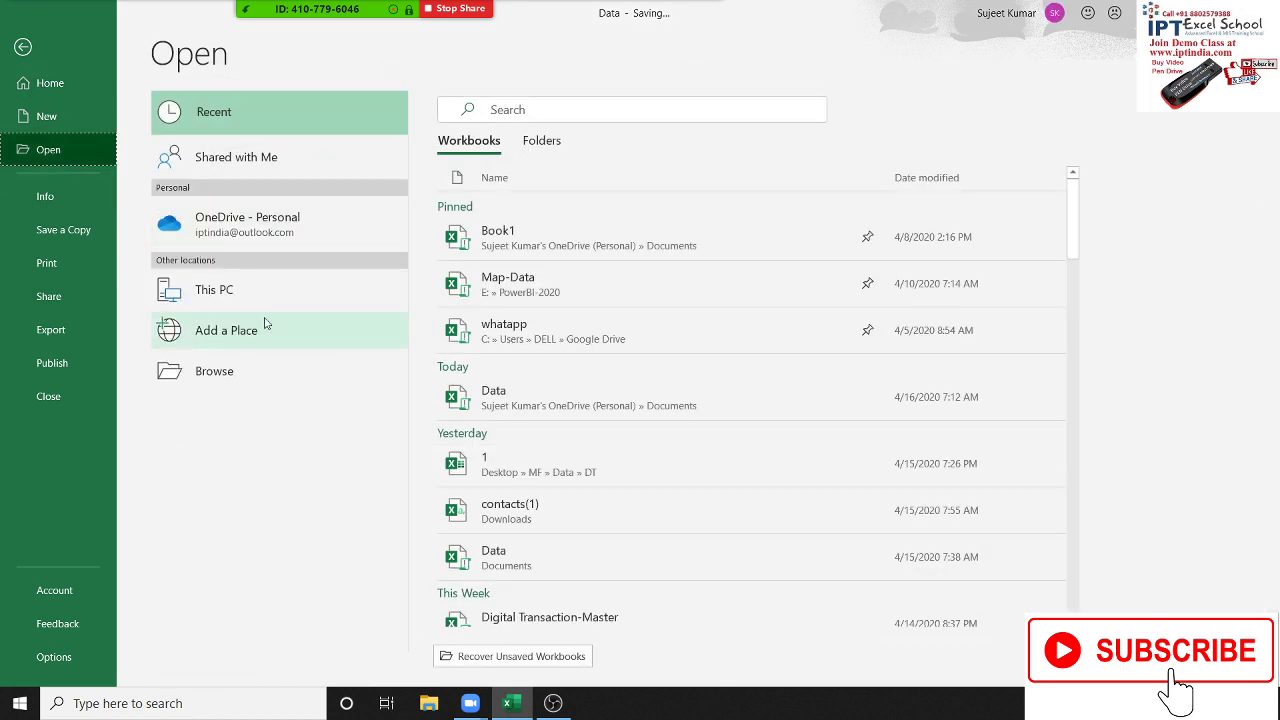
pyautogui.click(250, 371)
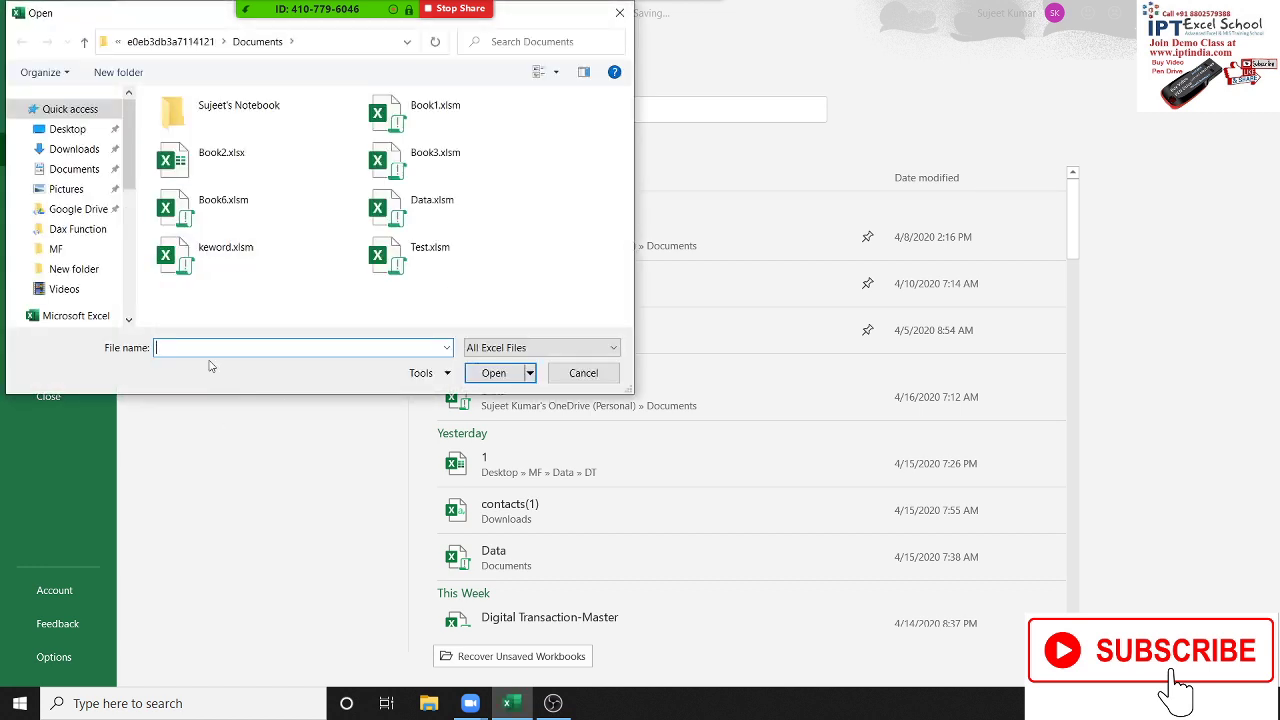
pyautogui.click(75, 150)
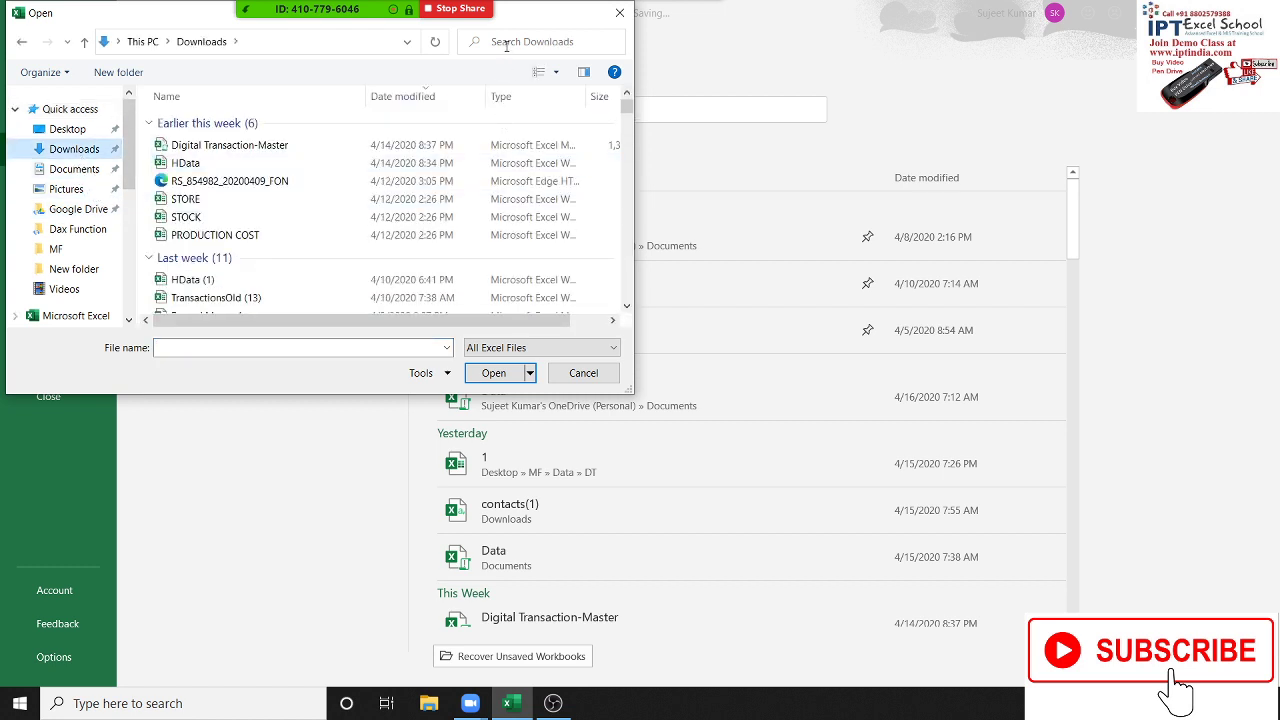
pyautogui.click(264, 166)
pyautogui.write('b')
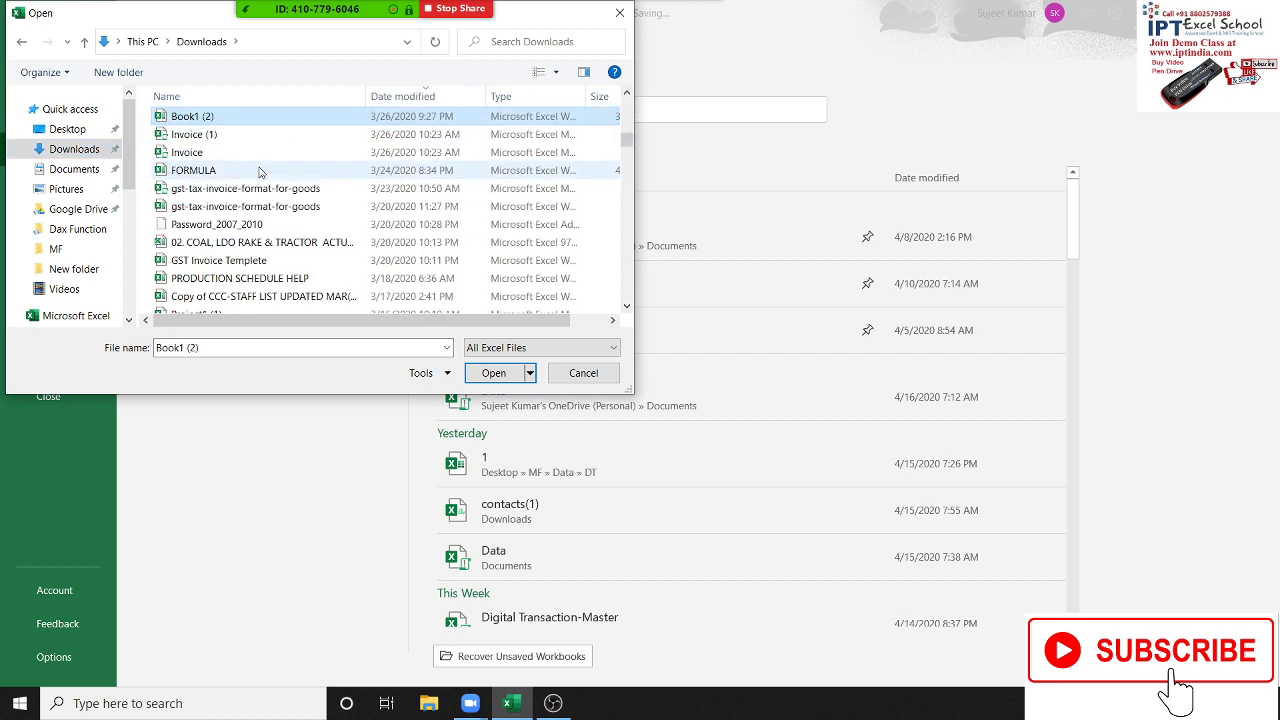
pyautogui.write('io-Att')
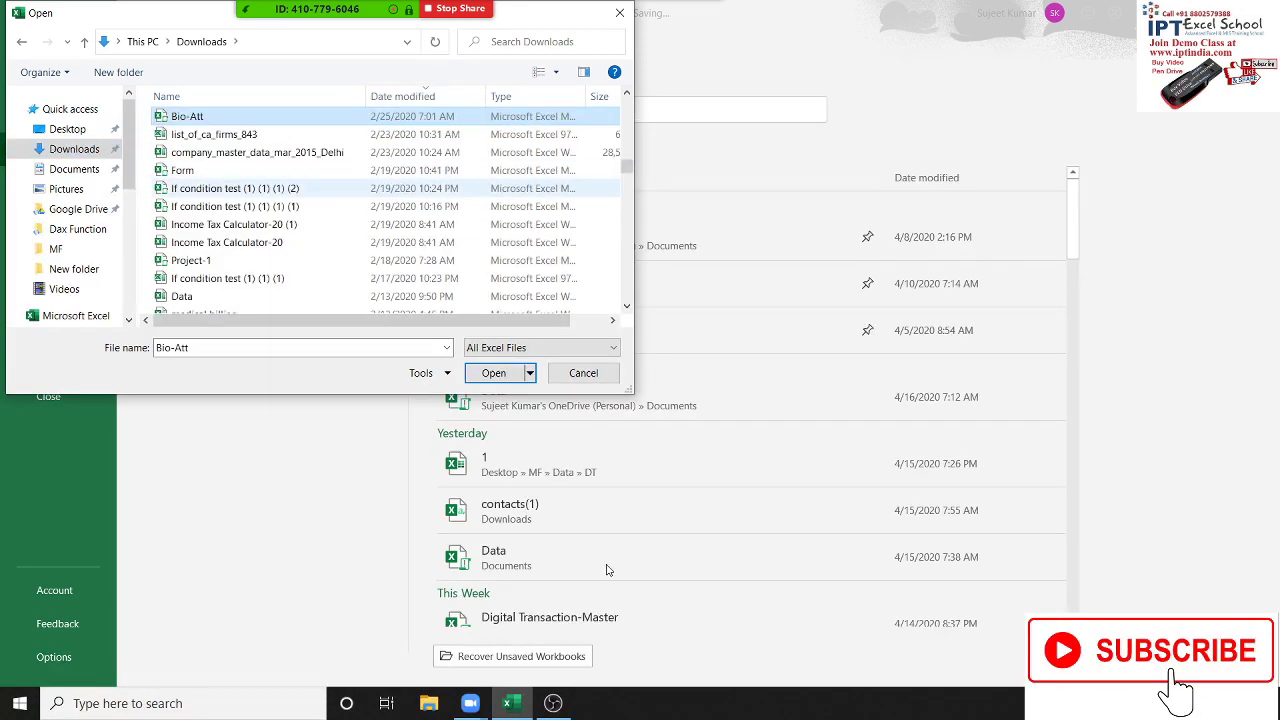
pyautogui.click(494, 376)
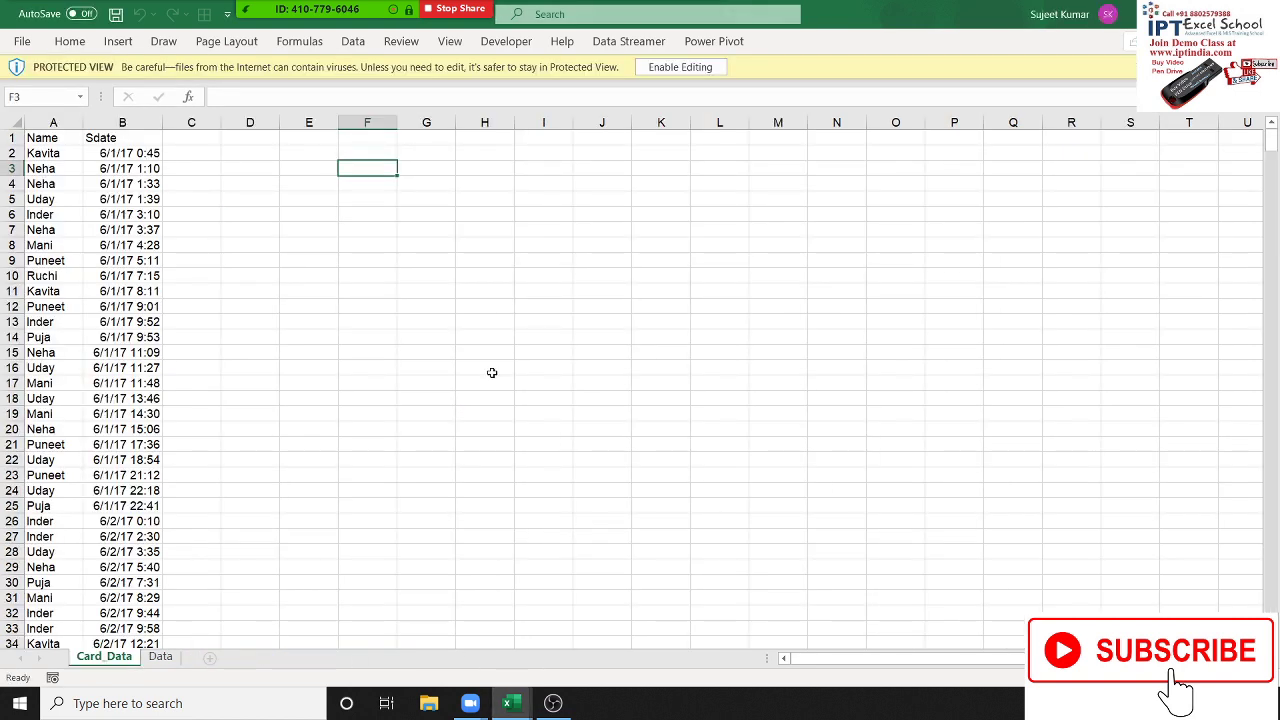
# - Enable editing on Bio-Att and look between the Data and Card_Data sheets
pyautogui.click(701, 65)
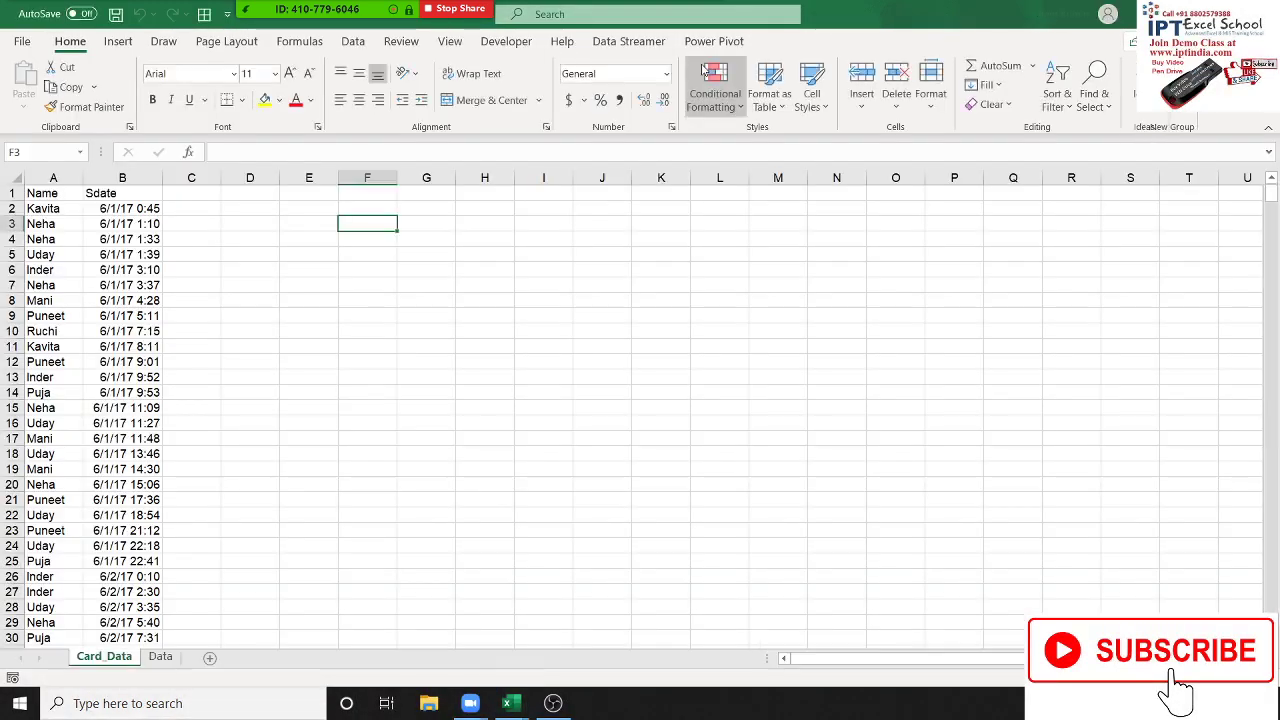
pyautogui.click(160, 656)
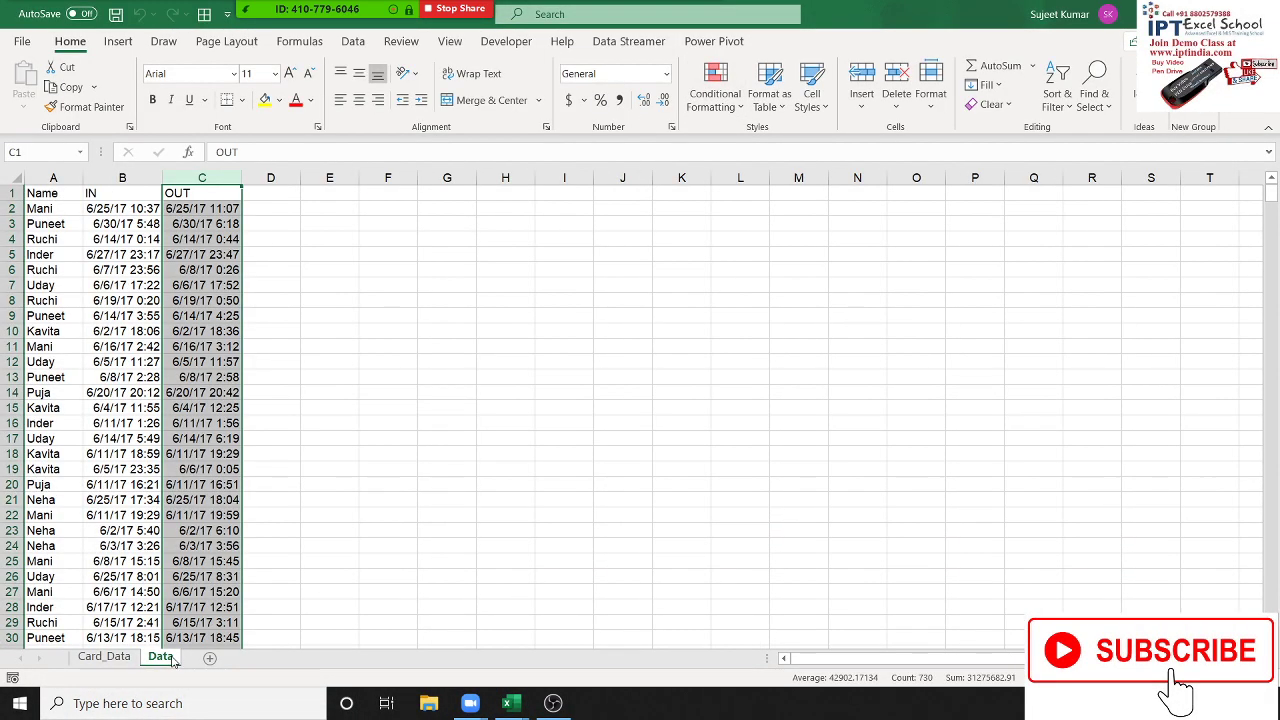
pyautogui.click(112, 660)
pyautogui.click(160, 660)
pyautogui.click(126, 660)
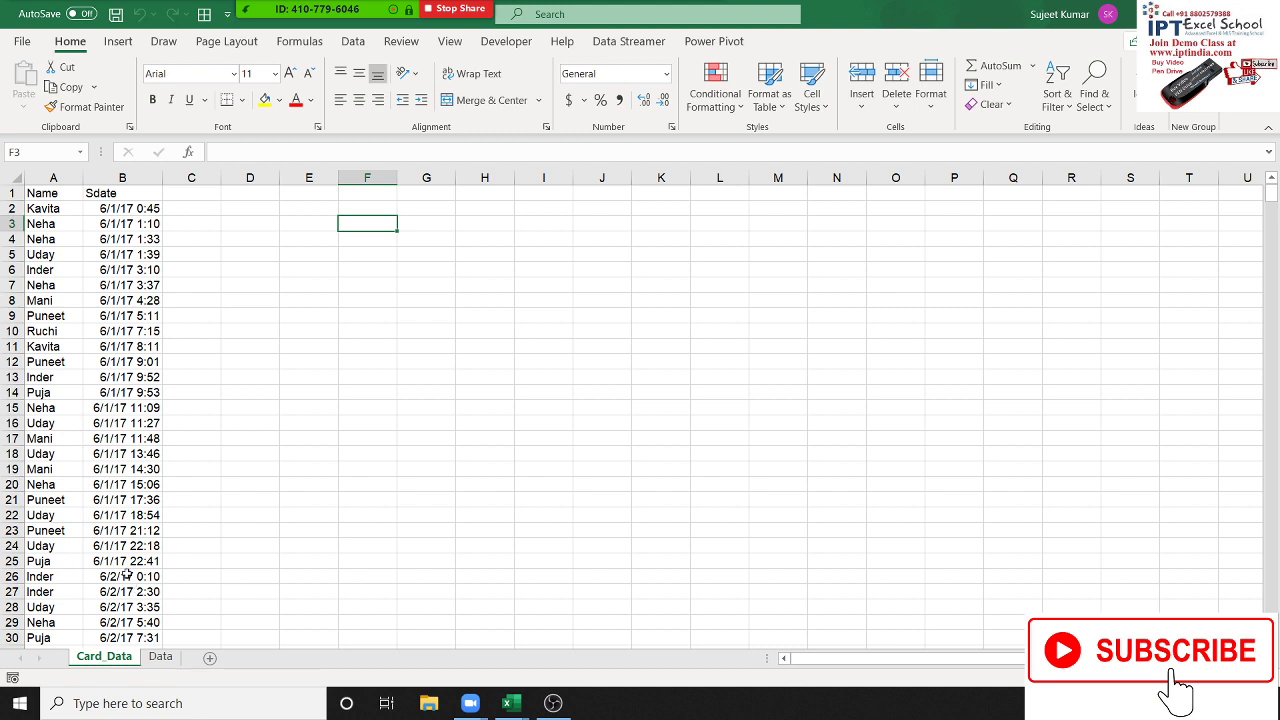
# - Select column A (Name) through column B (Sdate) on Card_Data down to the last row
pyautogui.click(53, 178)
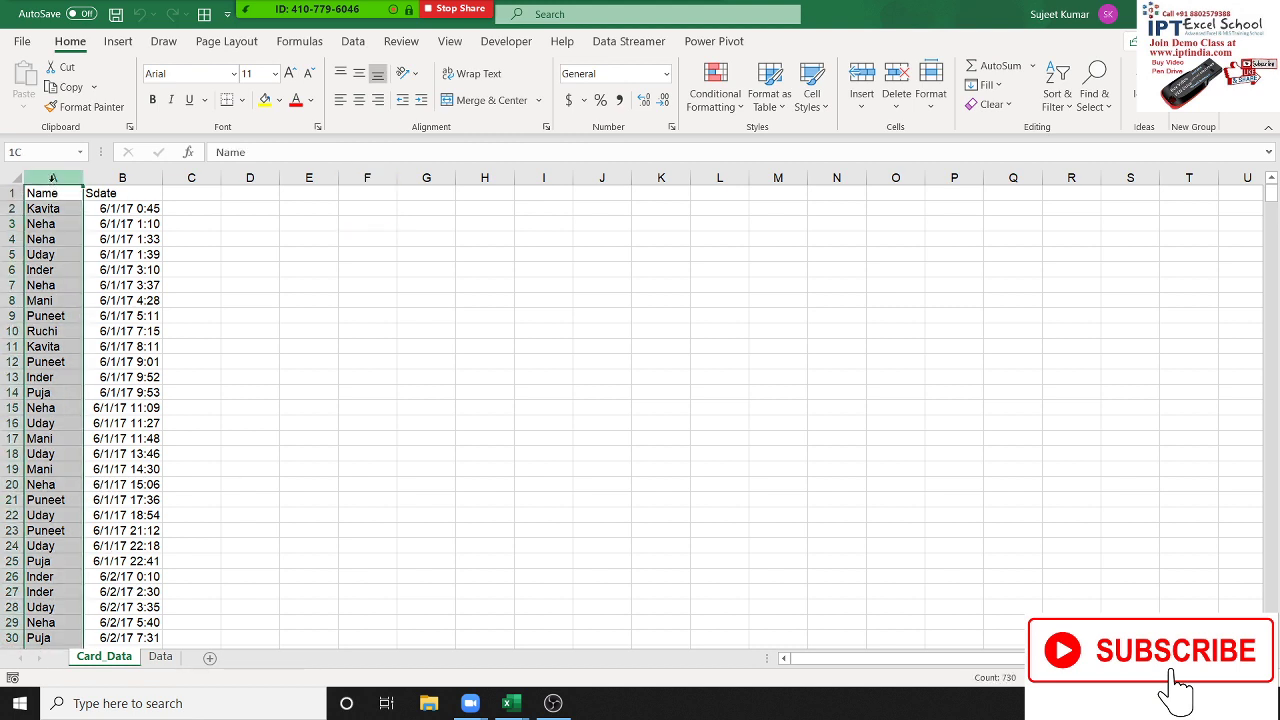
pyautogui.click(150, 195)
pyautogui.hotkey('ctrl', 'shift', 'Down')
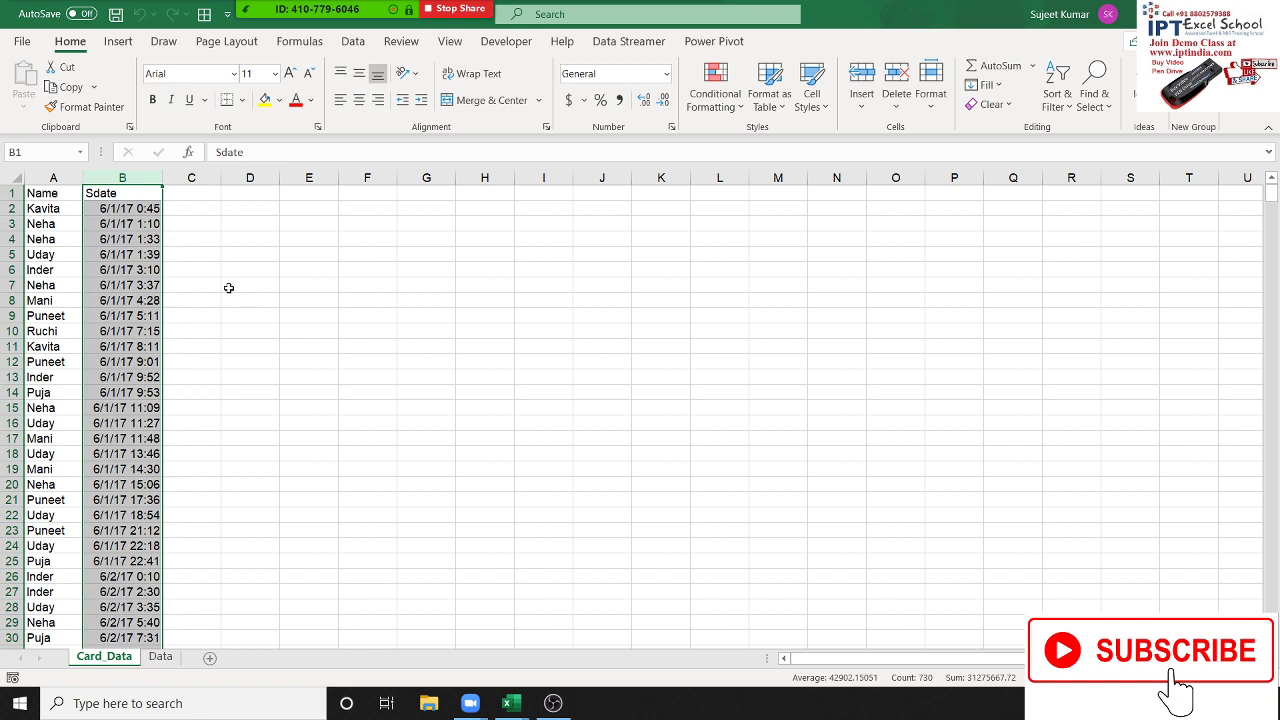
# - Insert a PivotTable on a new sheet with Name in Rows and Sdate in Columns
pyautogui.click(59, 195)
pyautogui.click(118, 45)
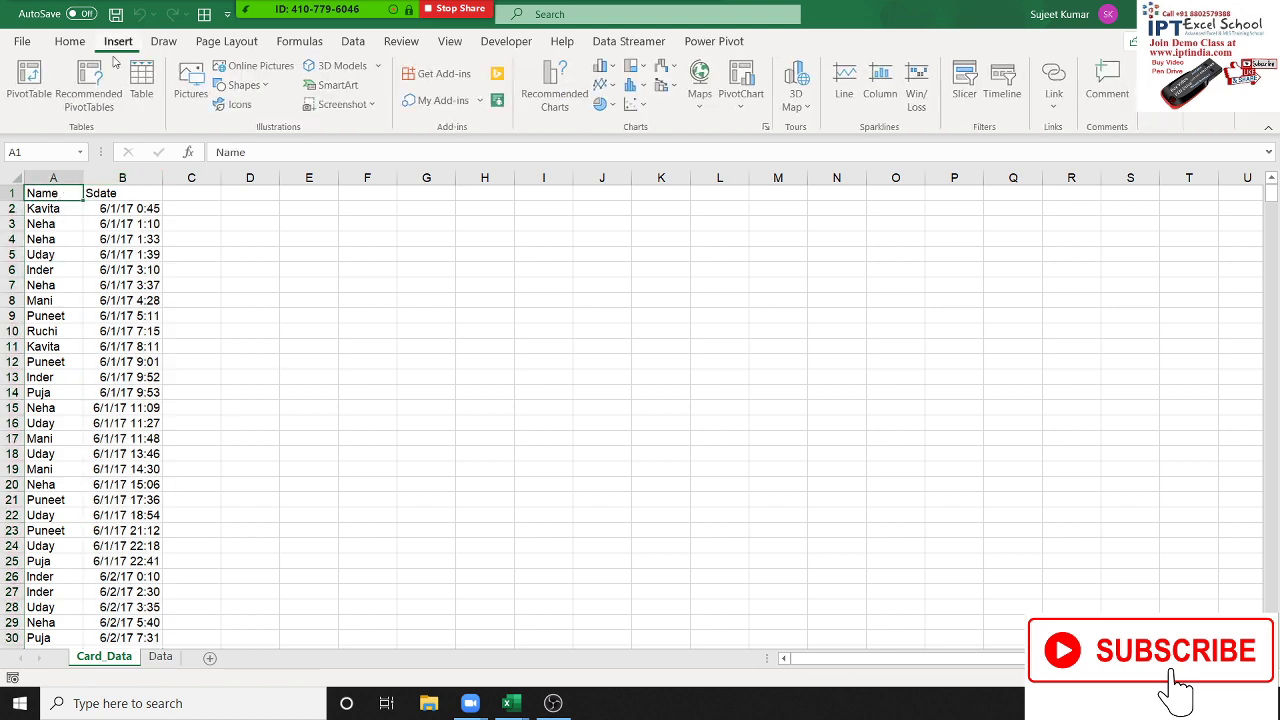
pyautogui.click(44, 90)
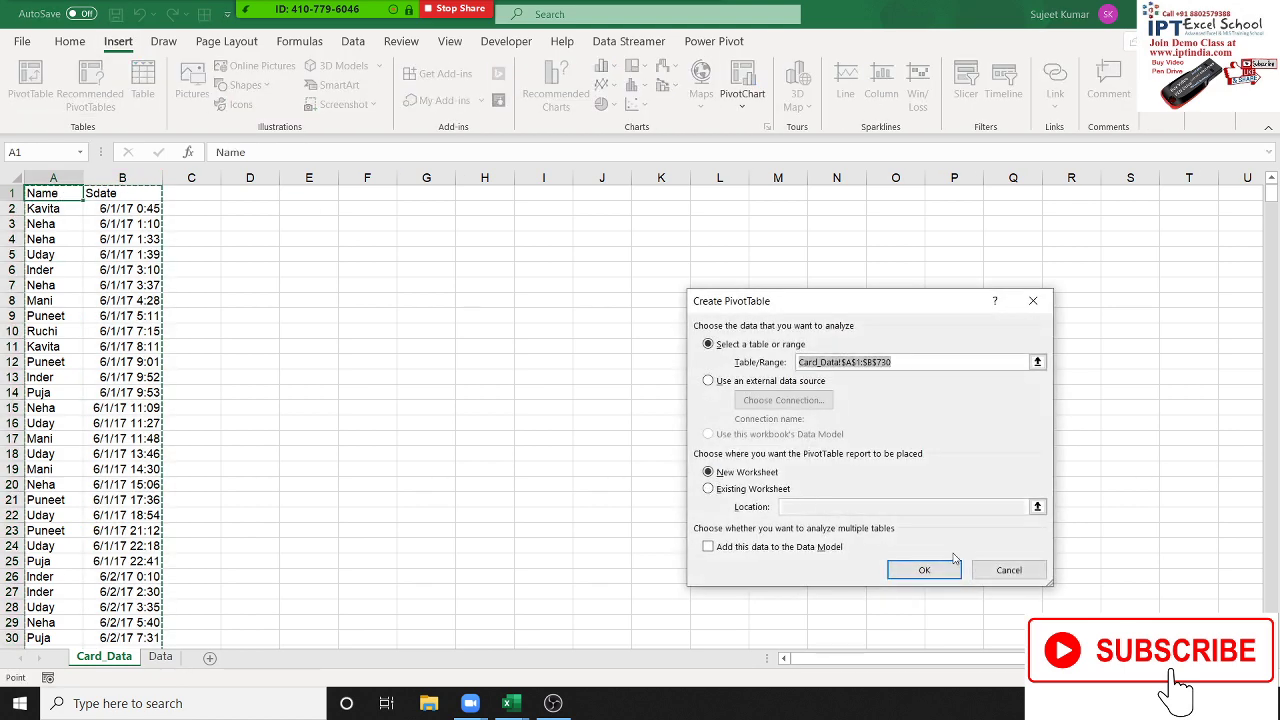
pyautogui.click(924, 567)
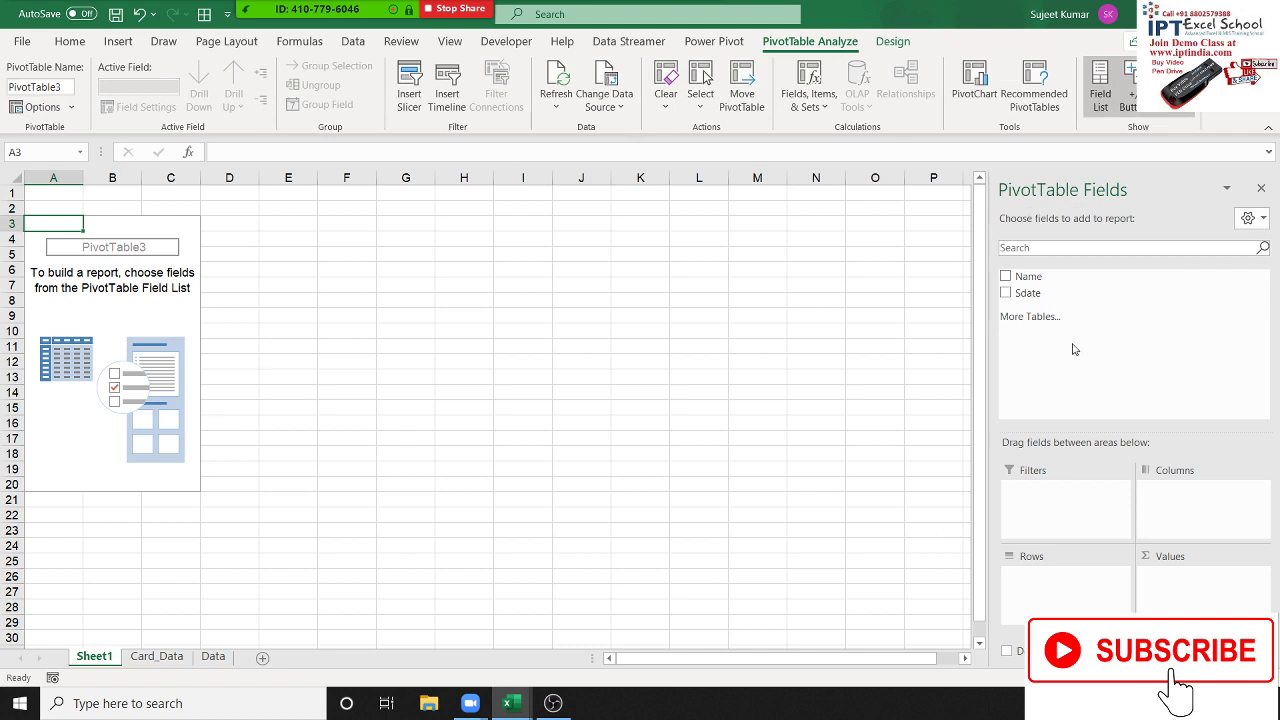
pyautogui.moveTo(1059, 283); pyautogui.dragTo(1040, 604)
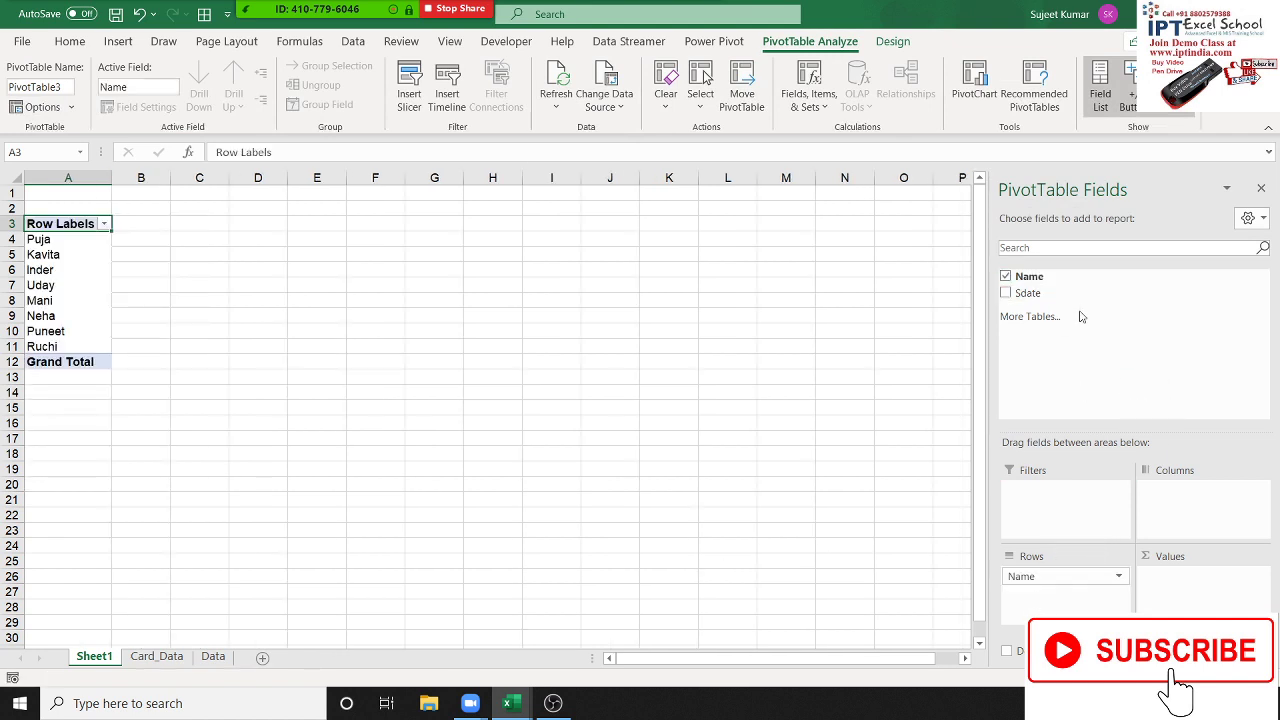
pyautogui.moveTo(1040, 292); pyautogui.dragTo(1185, 500)
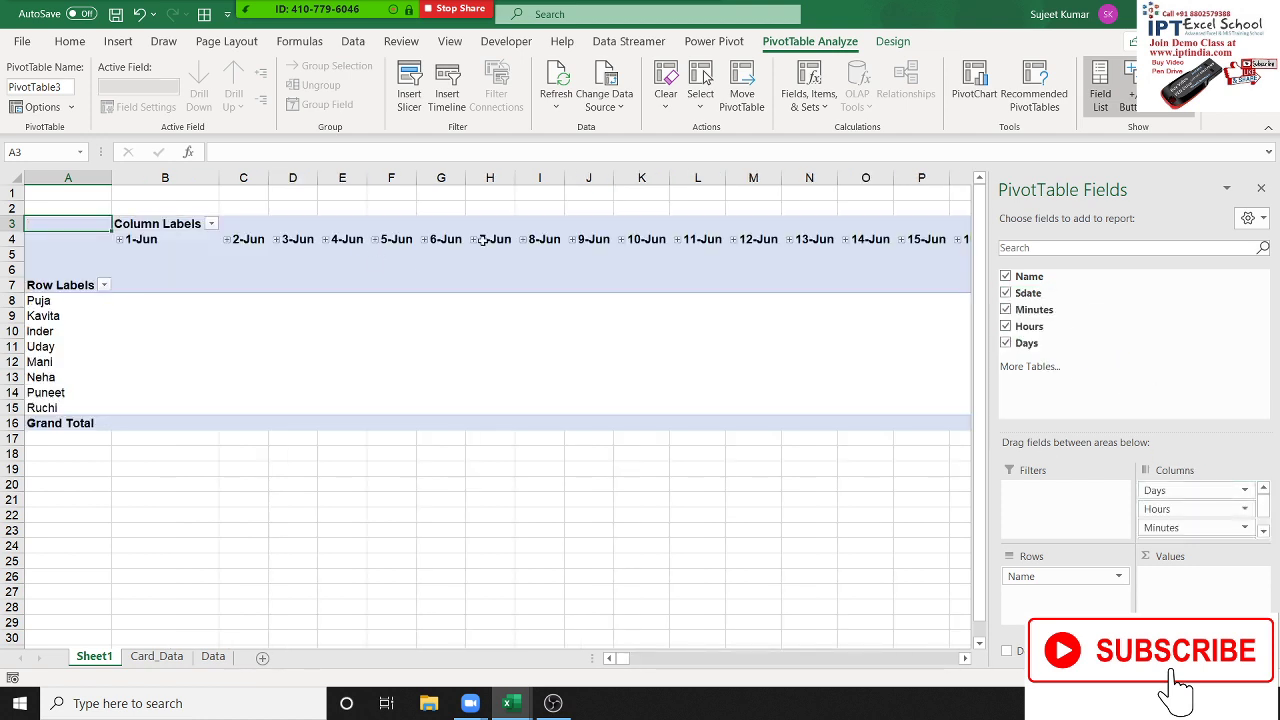
pyautogui.click(428, 240)
# - Ungroup the Sdate headings, then regroup them by Days only instead of Months
pyautogui.rightClick(428, 240)
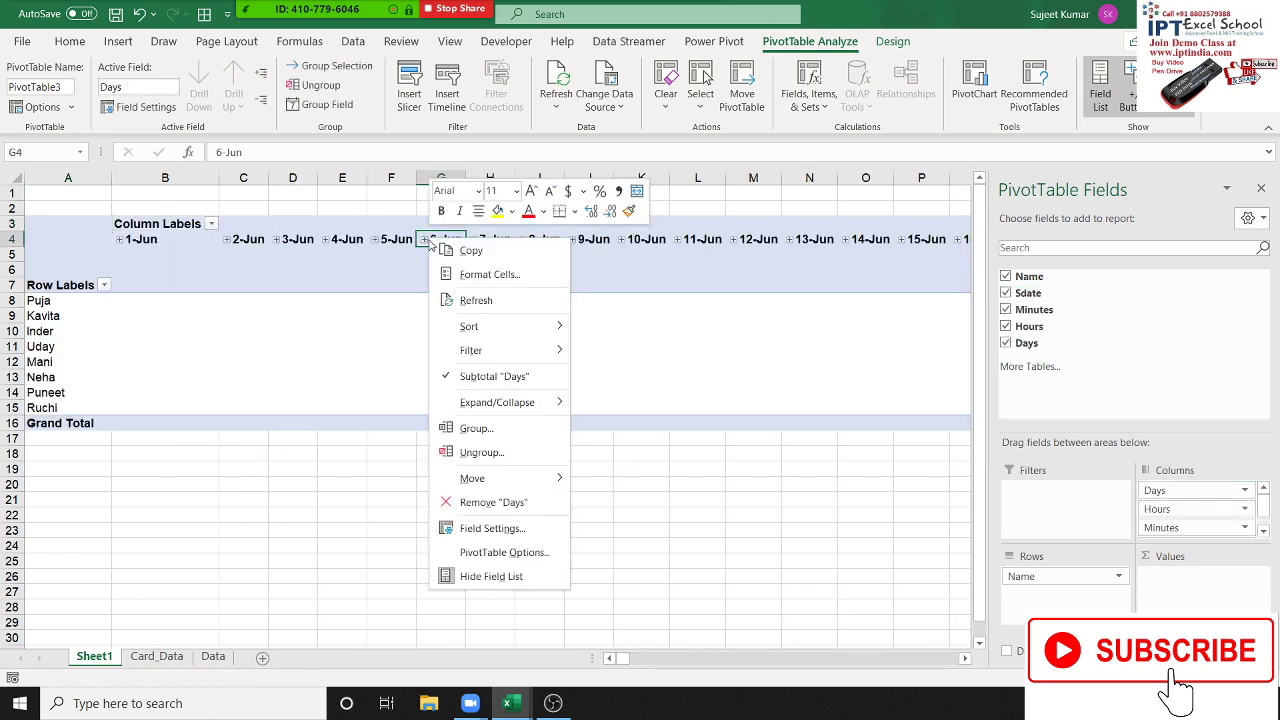
pyautogui.click(482, 453)
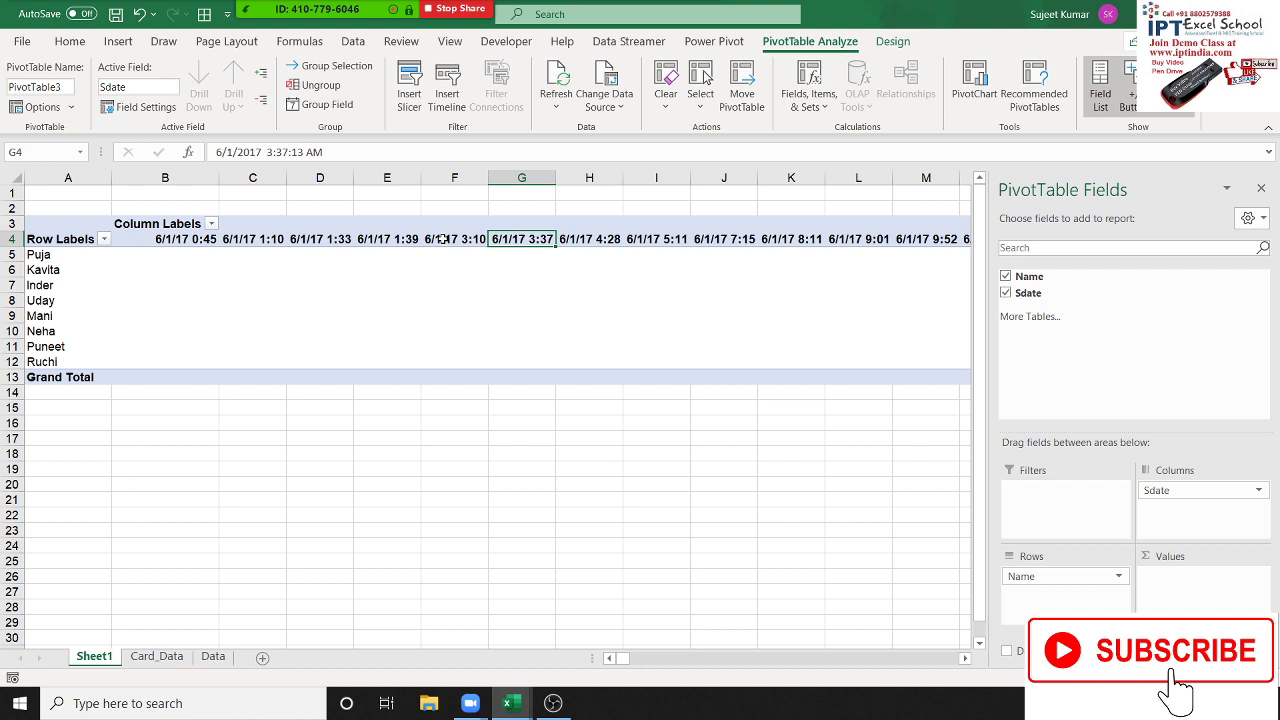
pyautogui.moveTo(190, 240); pyautogui.dragTo(387, 242)
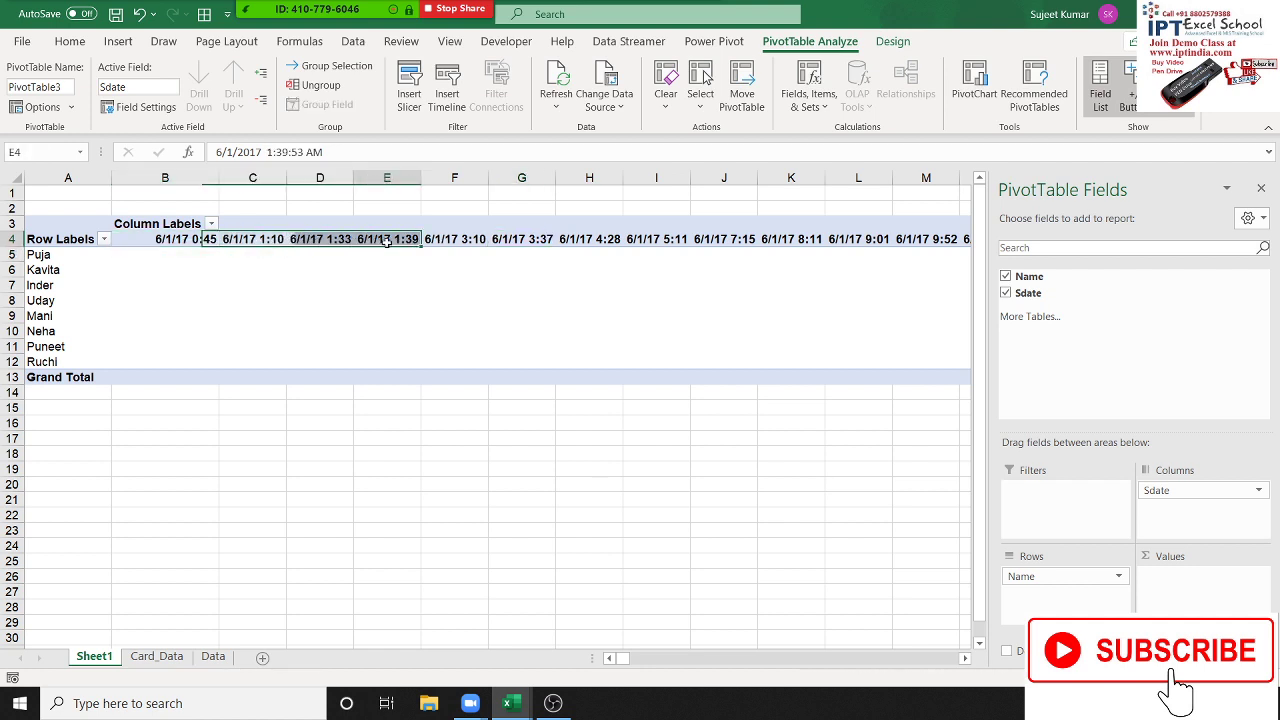
pyautogui.rightClick(387, 242)
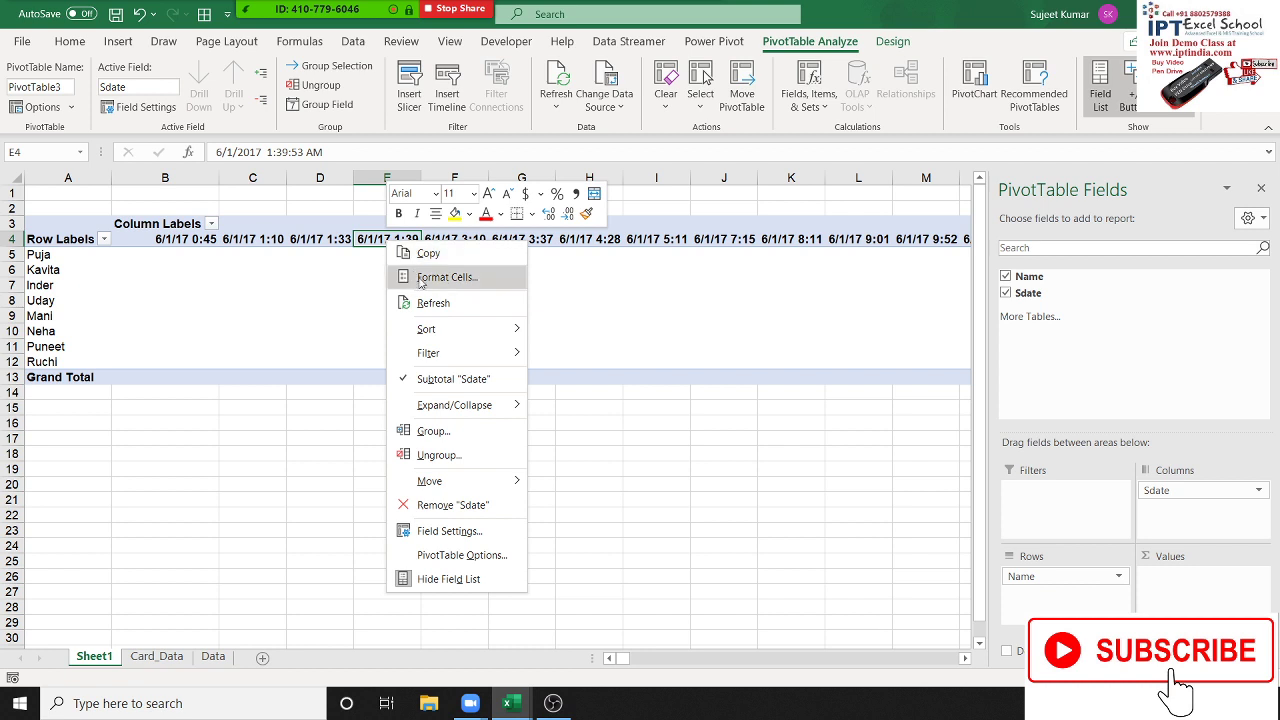
pyautogui.click(463, 440)
pyautogui.click(398, 441)
pyautogui.click(398, 453)
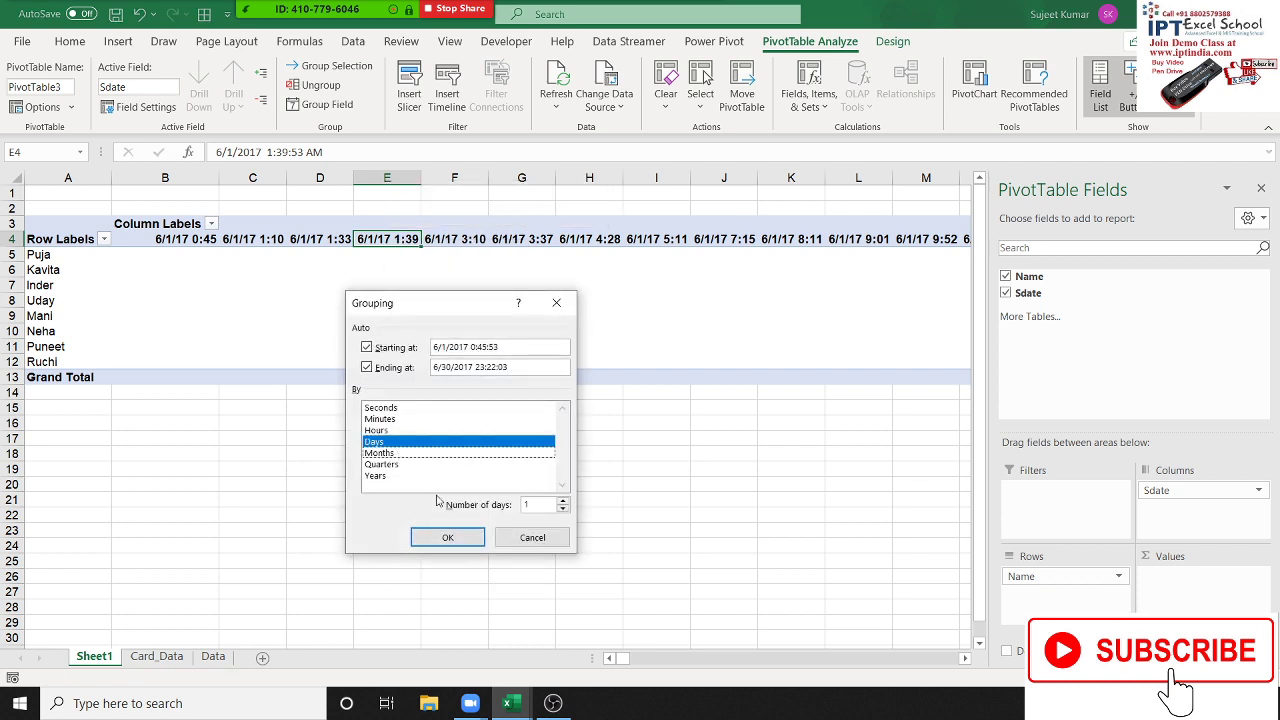
pyautogui.click(450, 532)
pyautogui.click(450, 535)
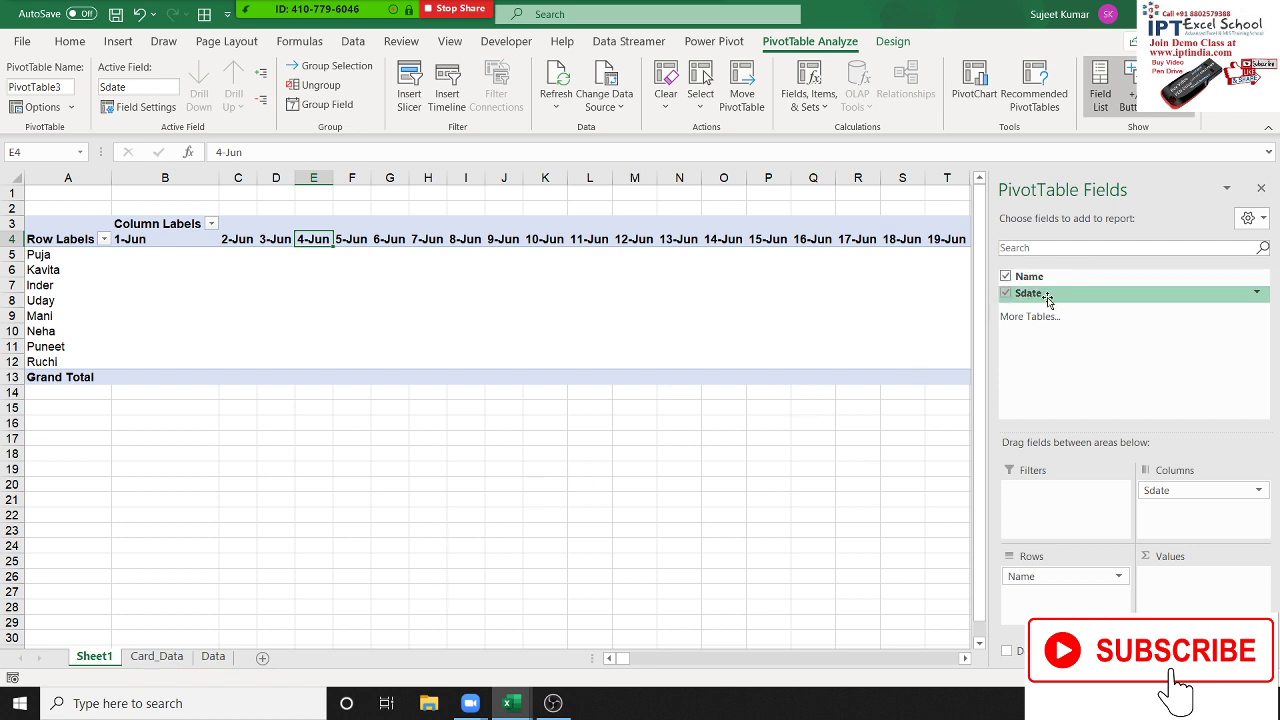
# - Add Sdate to Values as Count of Sdate and check the per-day counts and blank cells
pyautogui.moveTo(1048, 297); pyautogui.dragTo(1196, 578)
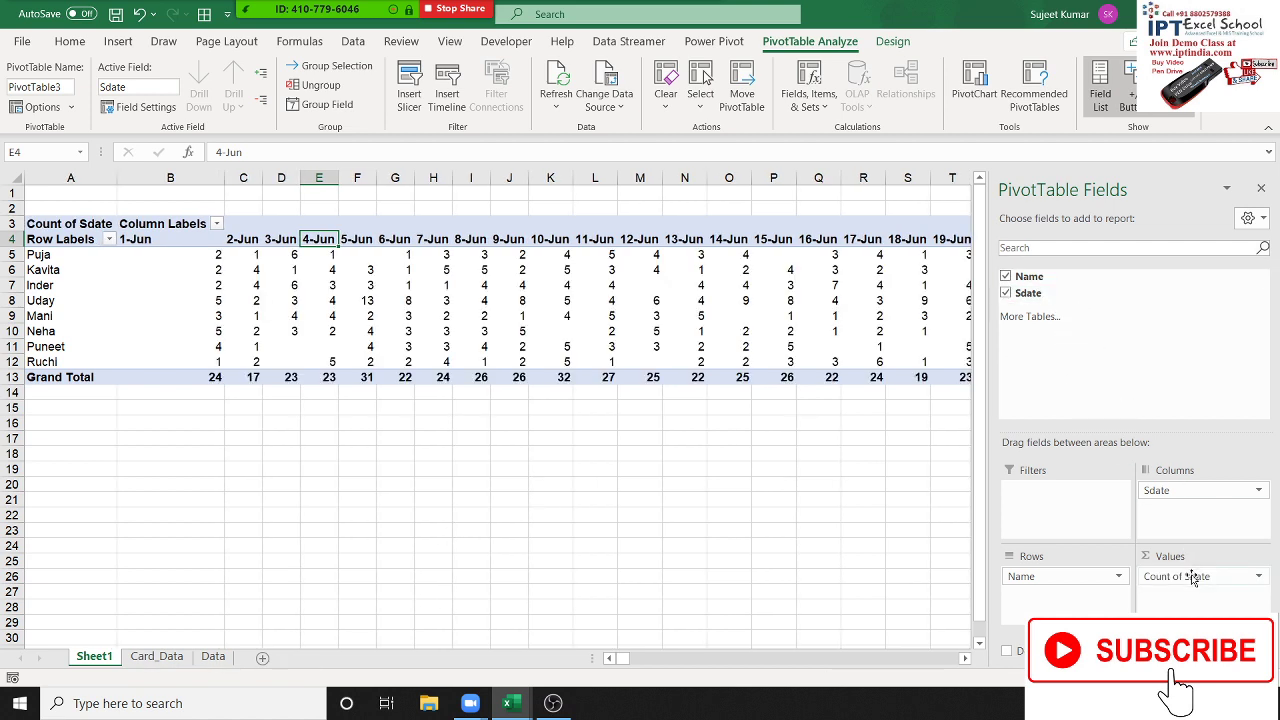
pyautogui.click(612, 330)
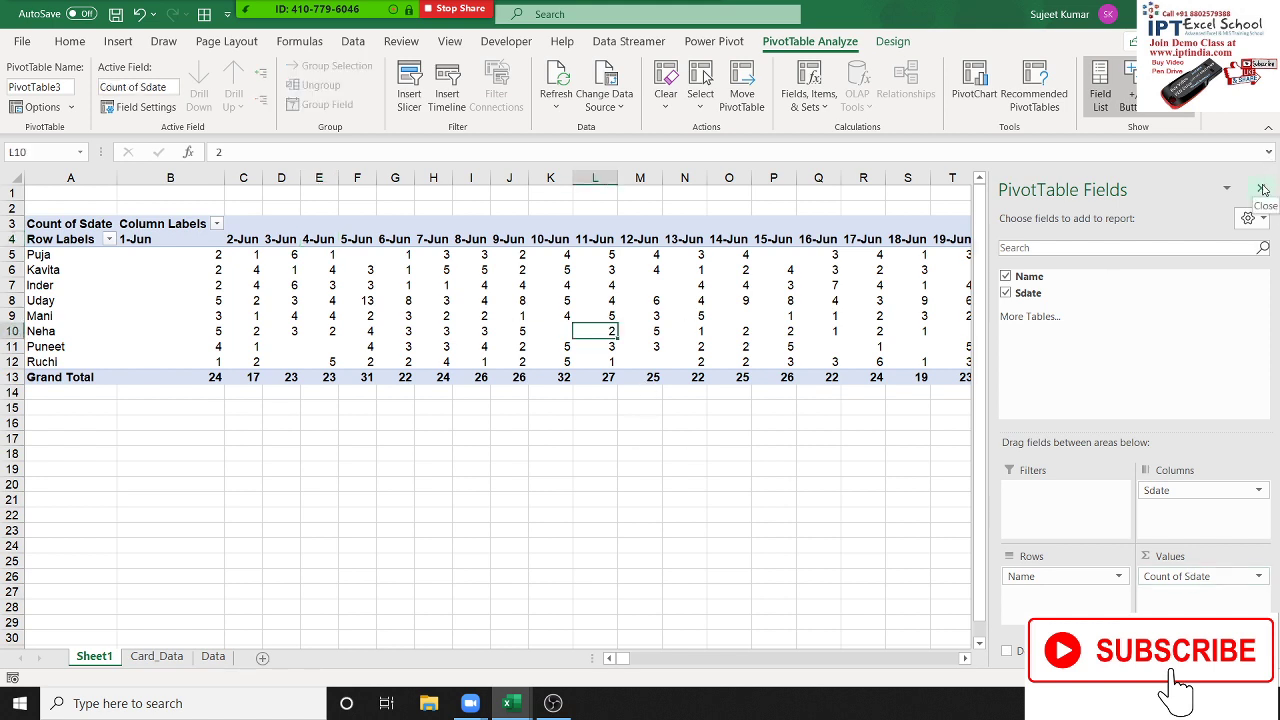
pyautogui.click(58, 258)
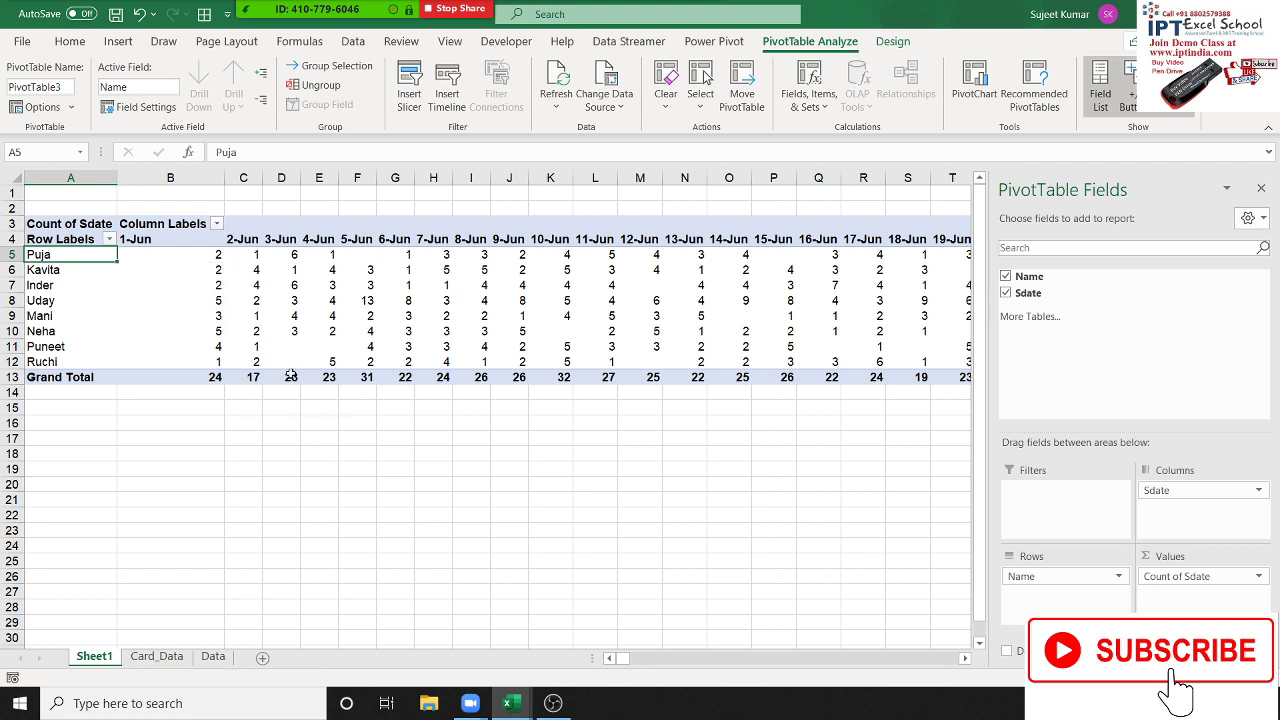
pyautogui.click(296, 347)
pyautogui.moveTo(296, 347); pyautogui.dragTo(292, 362)
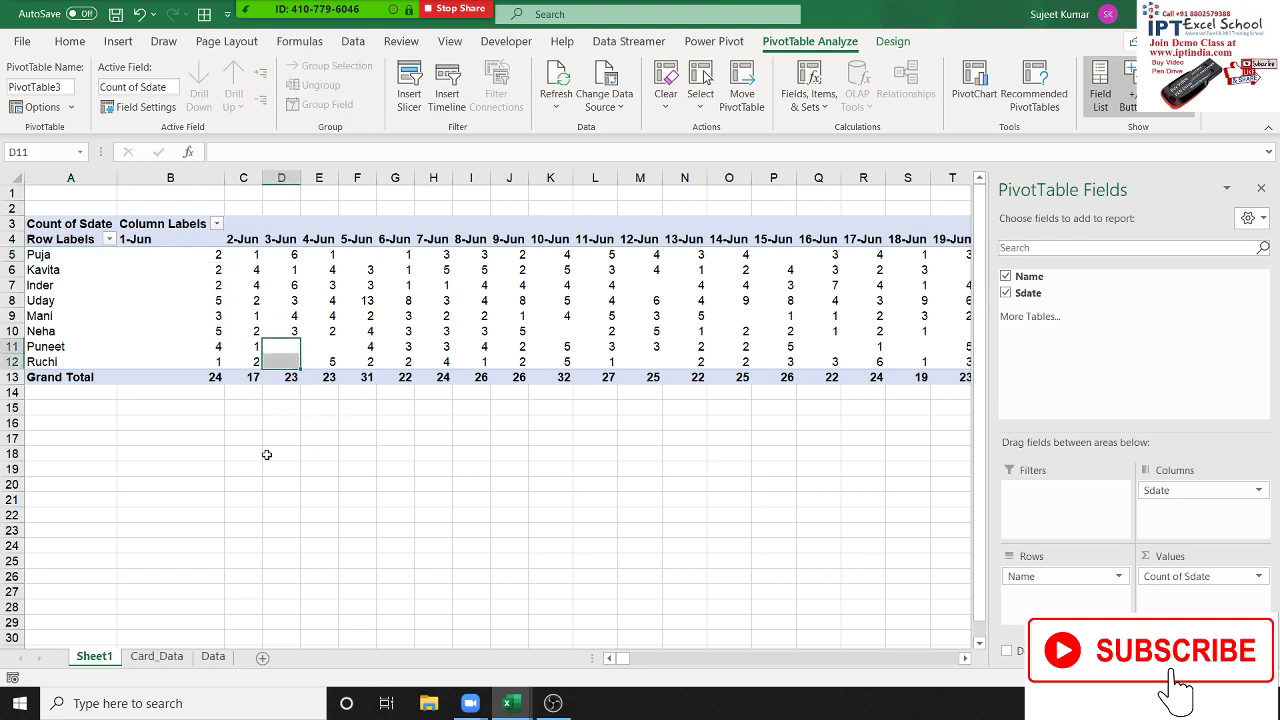
pyautogui.click(657, 361)
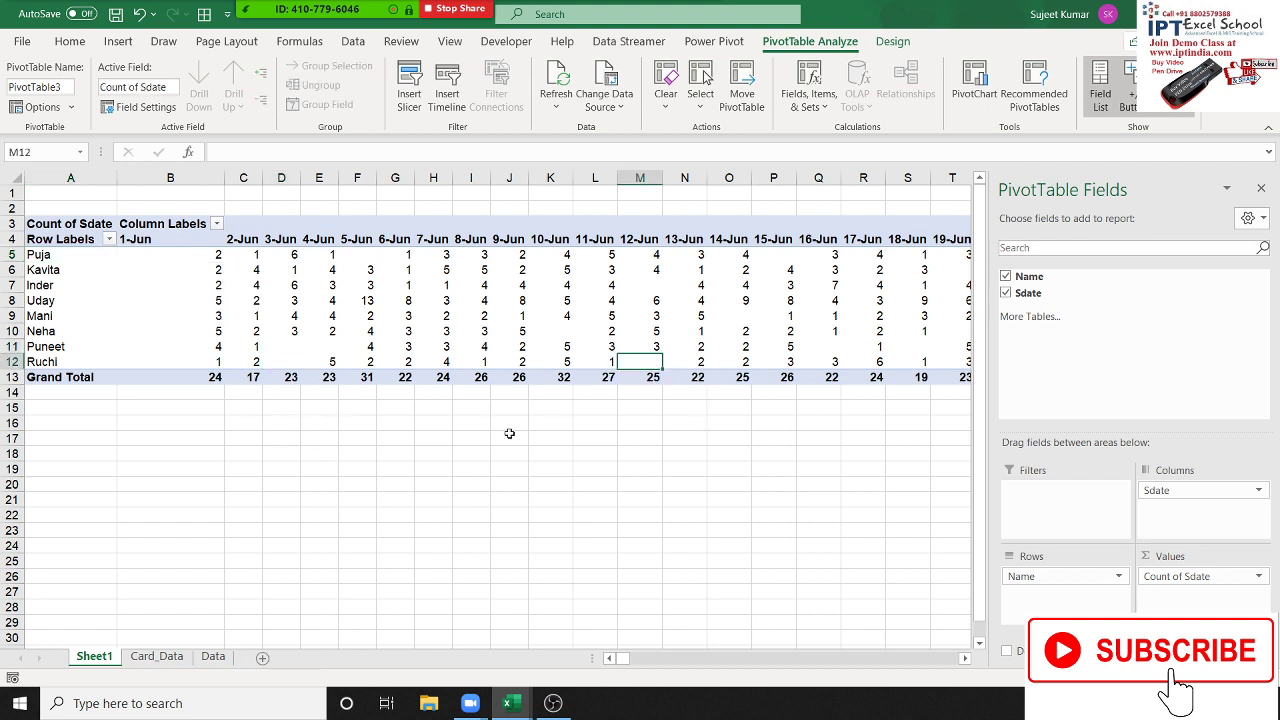
pyautogui.click(436, 298)
# - Set PivotTable Options to show A for empty cells
pyautogui.rightClick(436, 298)
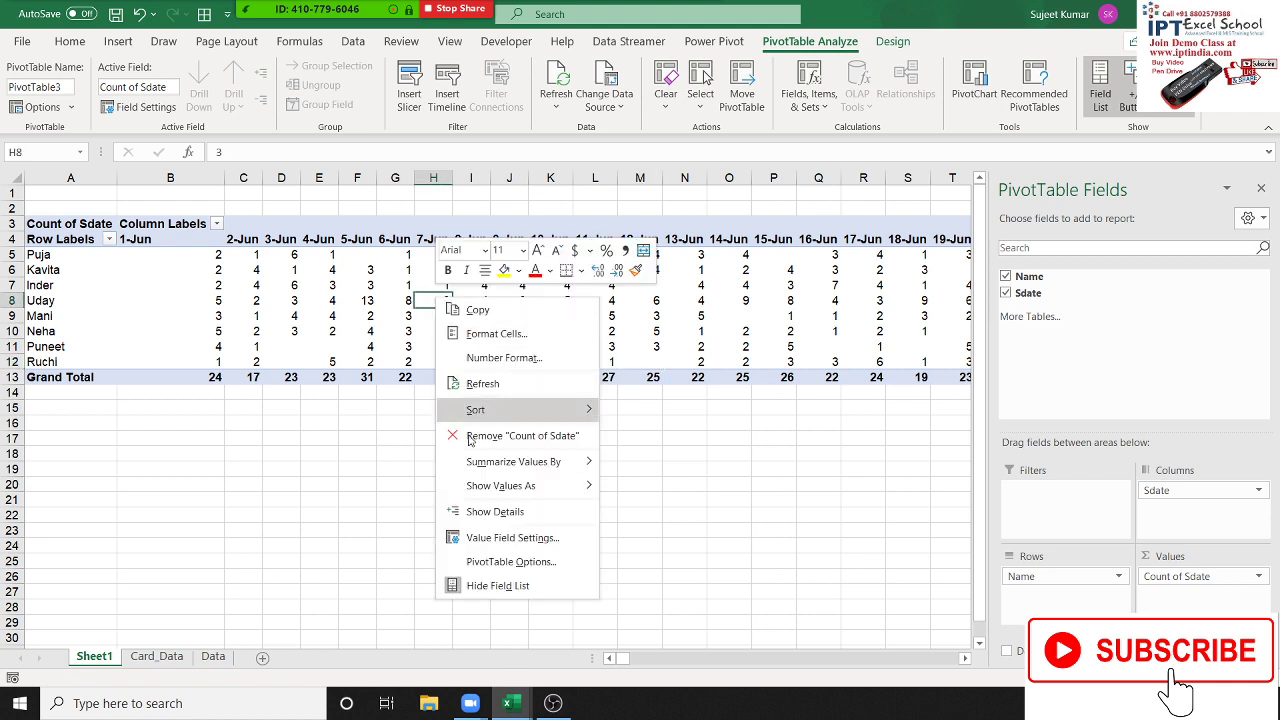
pyautogui.click(514, 561)
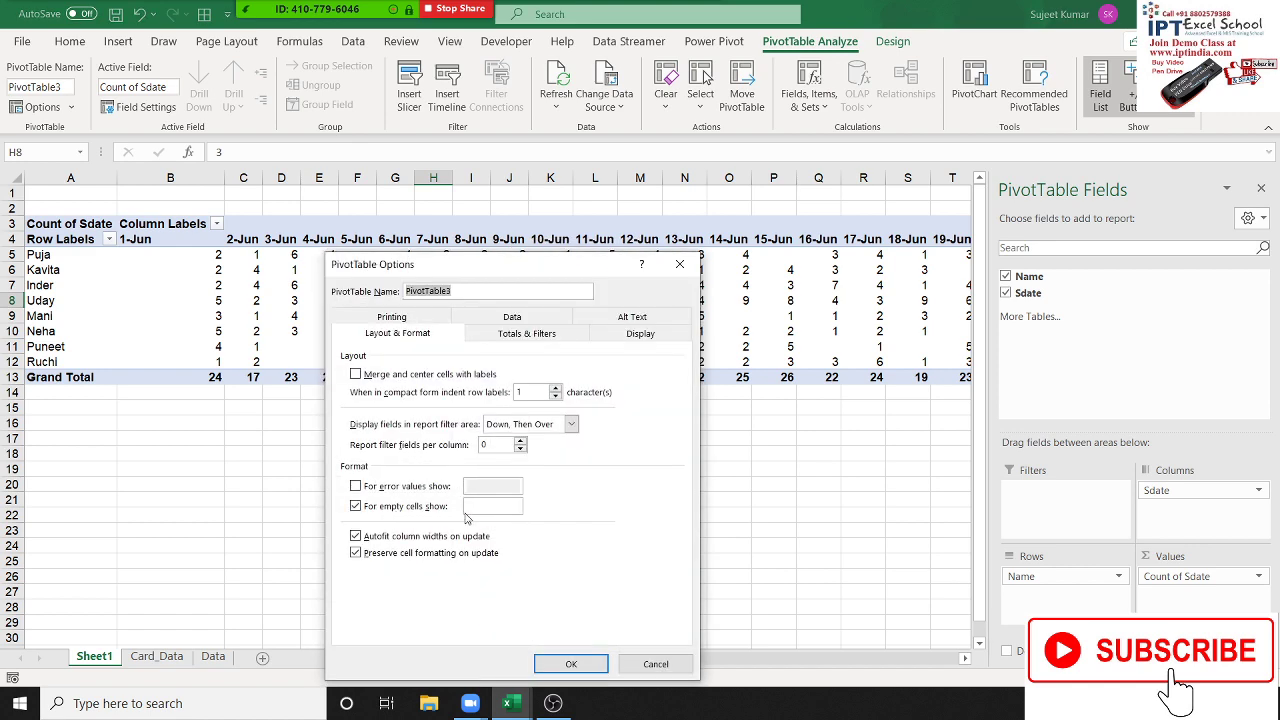
pyautogui.click(489, 507)
pyautogui.write('A')
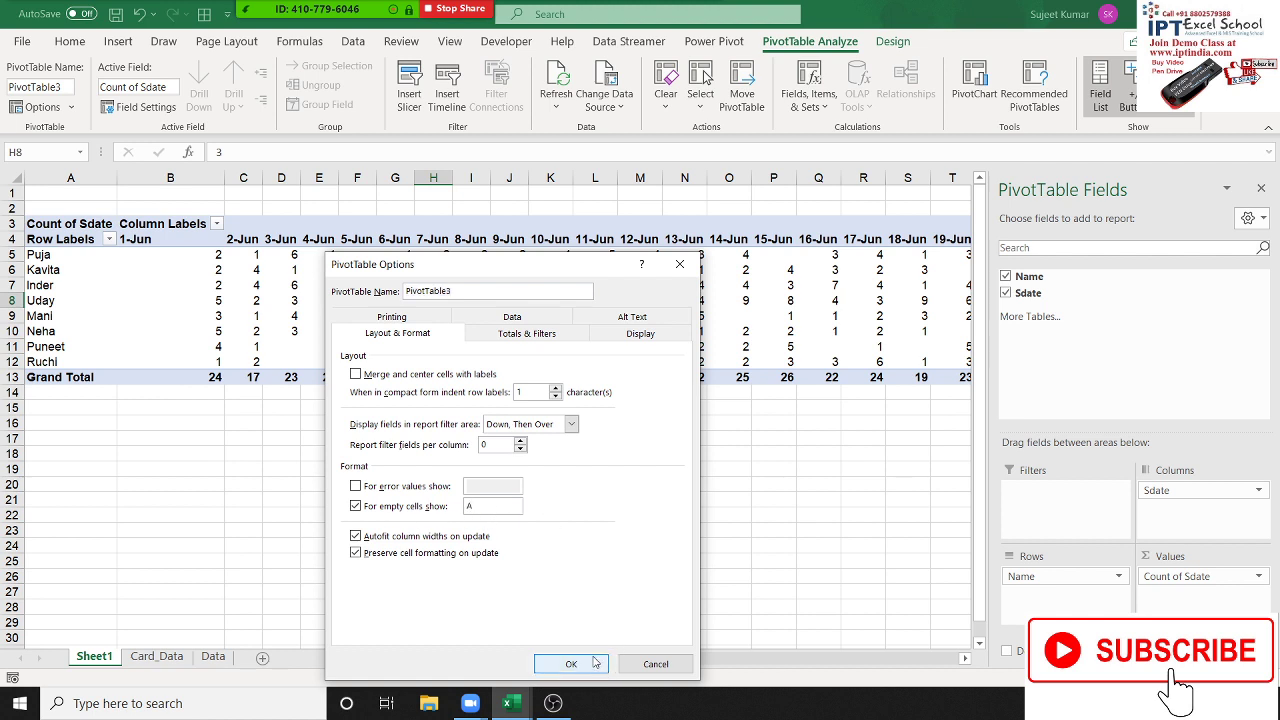
pyautogui.click(600, 666)
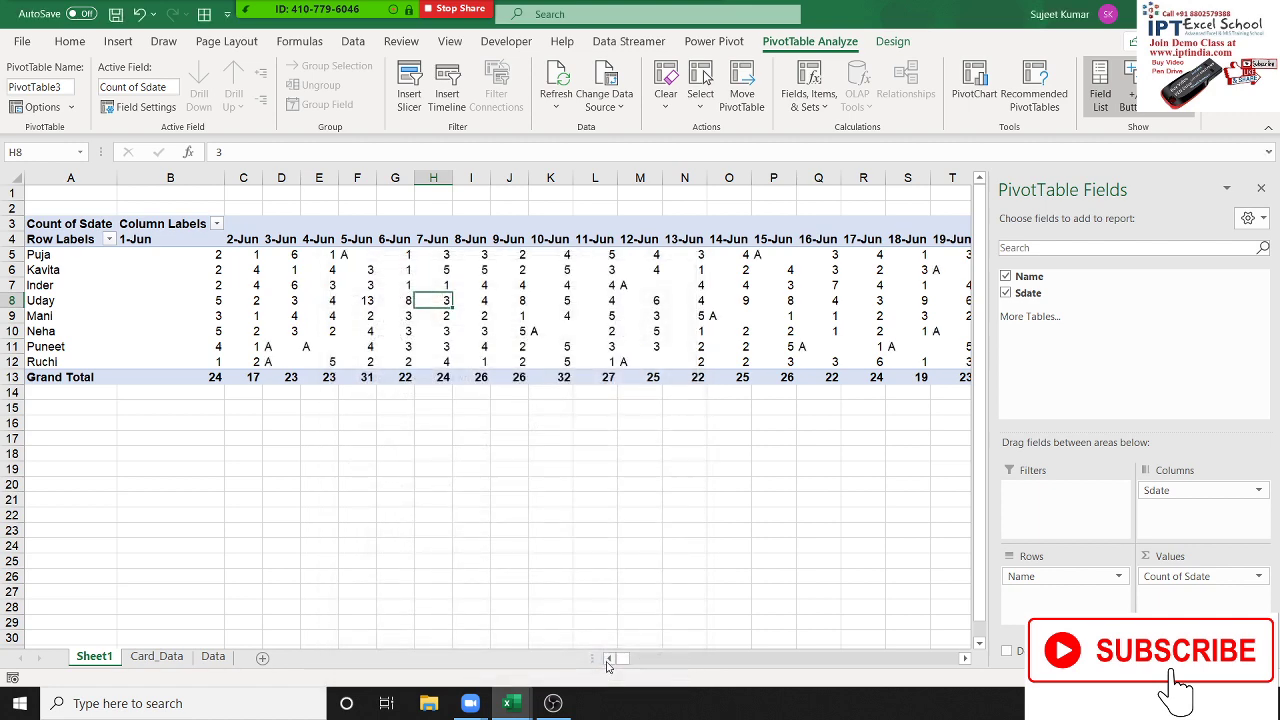
# - Change the empty-cell value in PivotTable Options from A to 0
pyautogui.rightClick(476, 347)
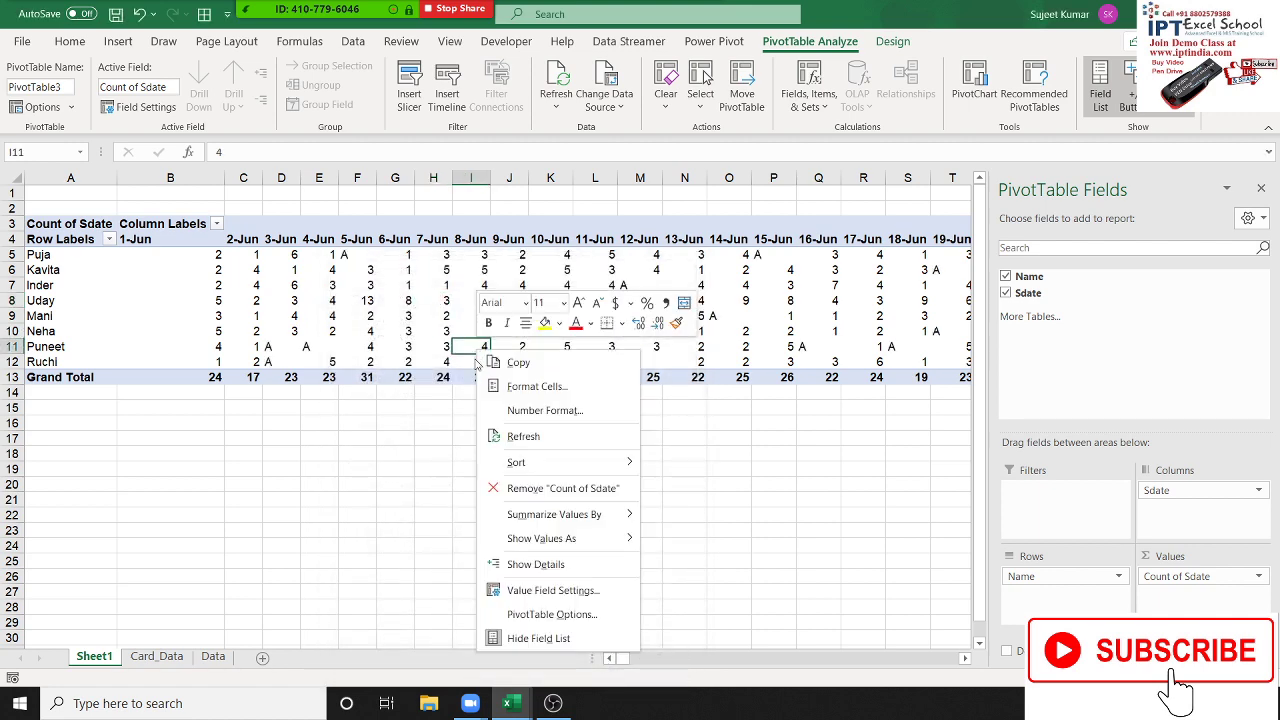
pyautogui.click(556, 612)
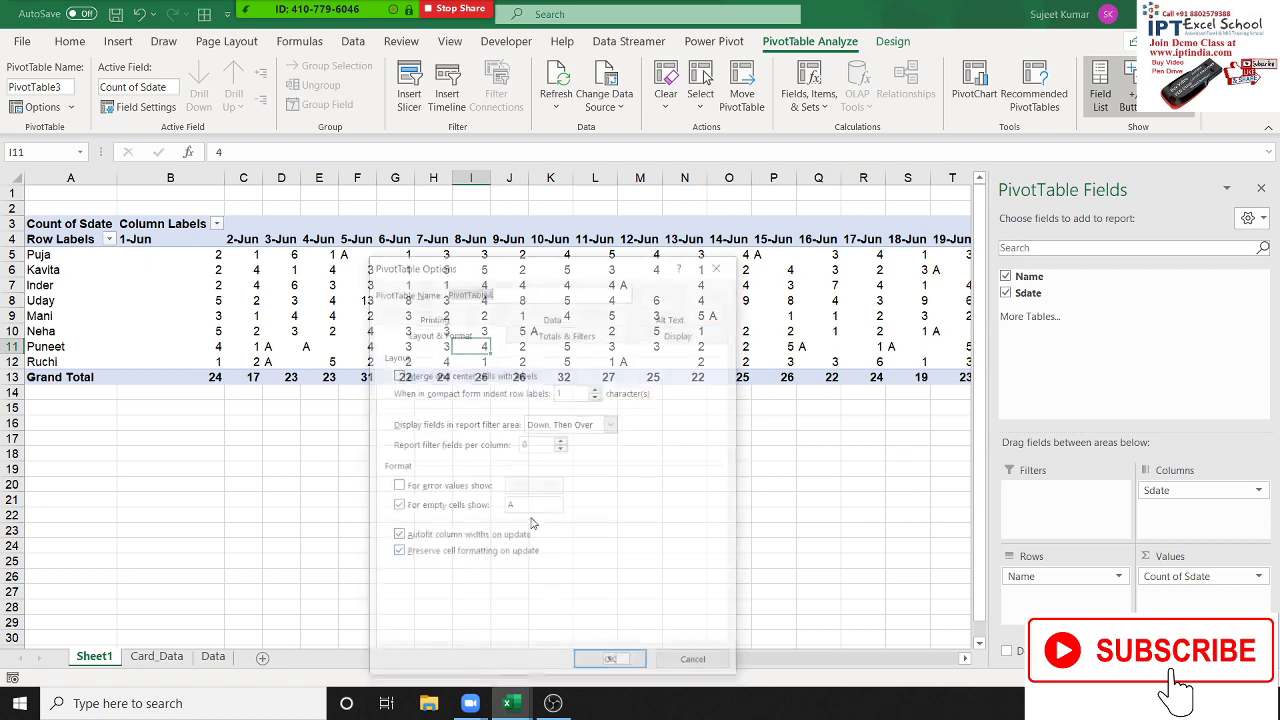
pyautogui.moveTo(522, 502); pyautogui.dragTo(484, 507)
pyautogui.write('0')
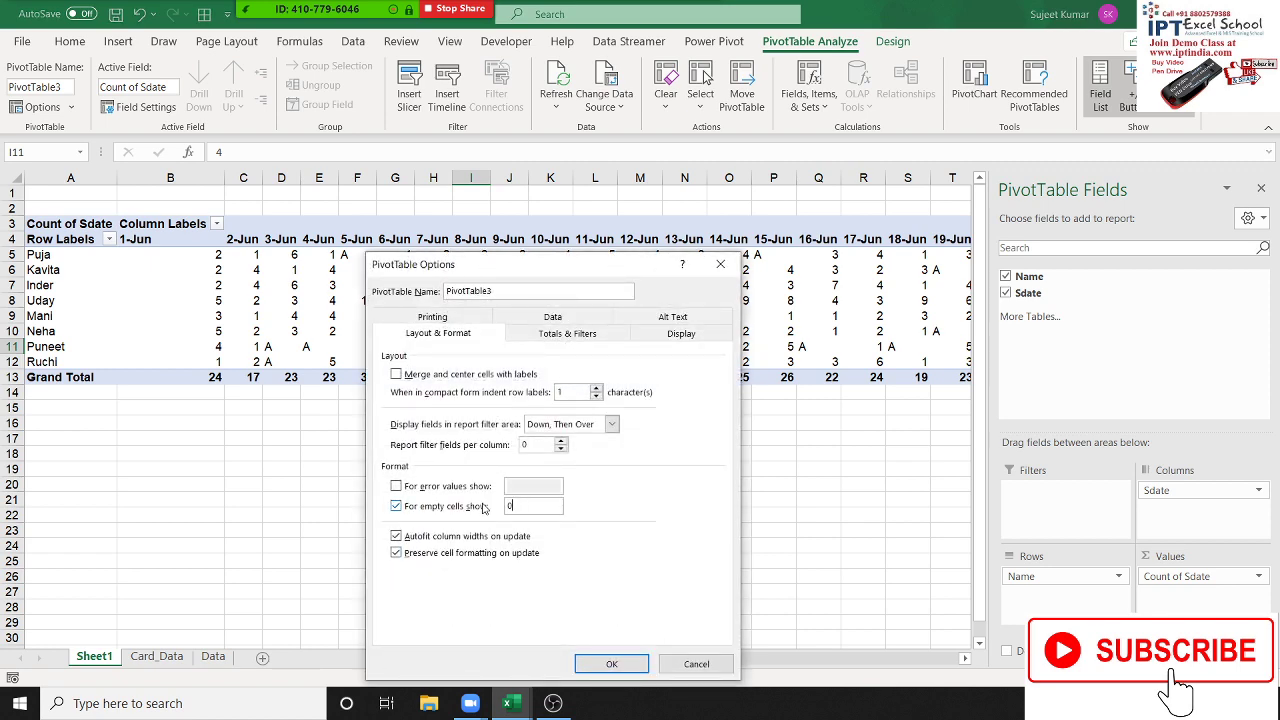
pyautogui.click(612, 664)
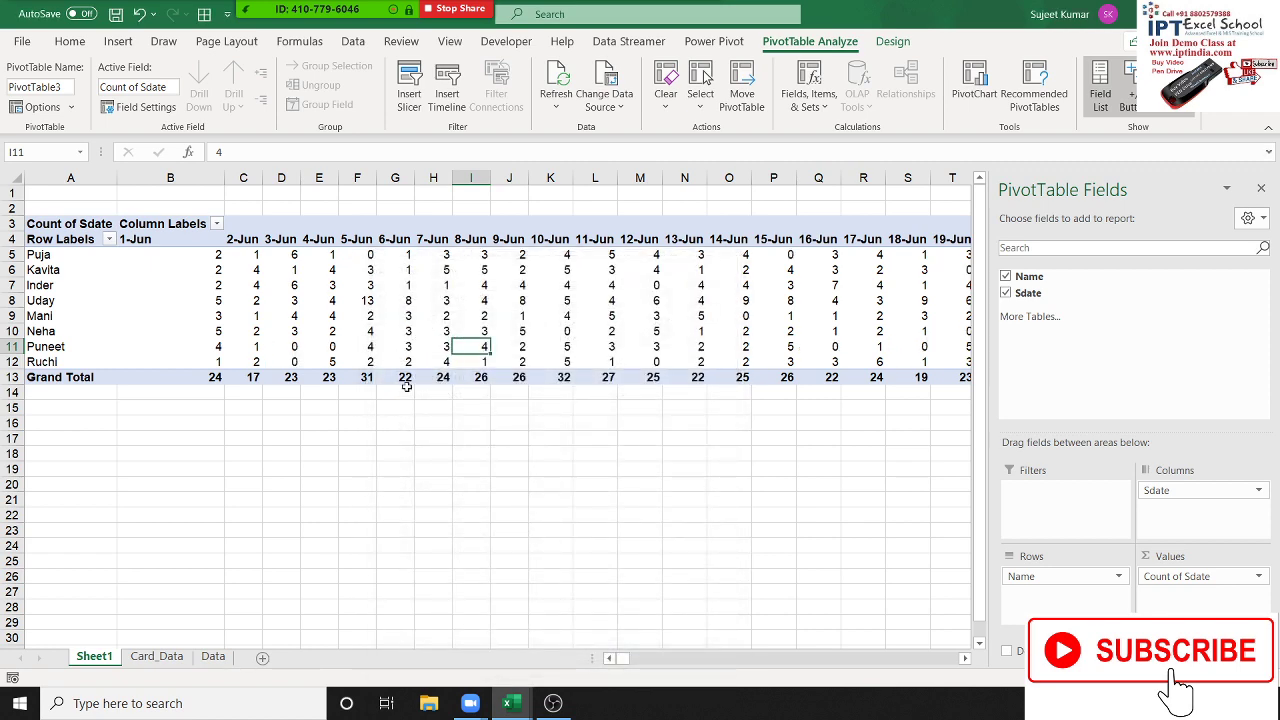
pyautogui.click(357, 450)
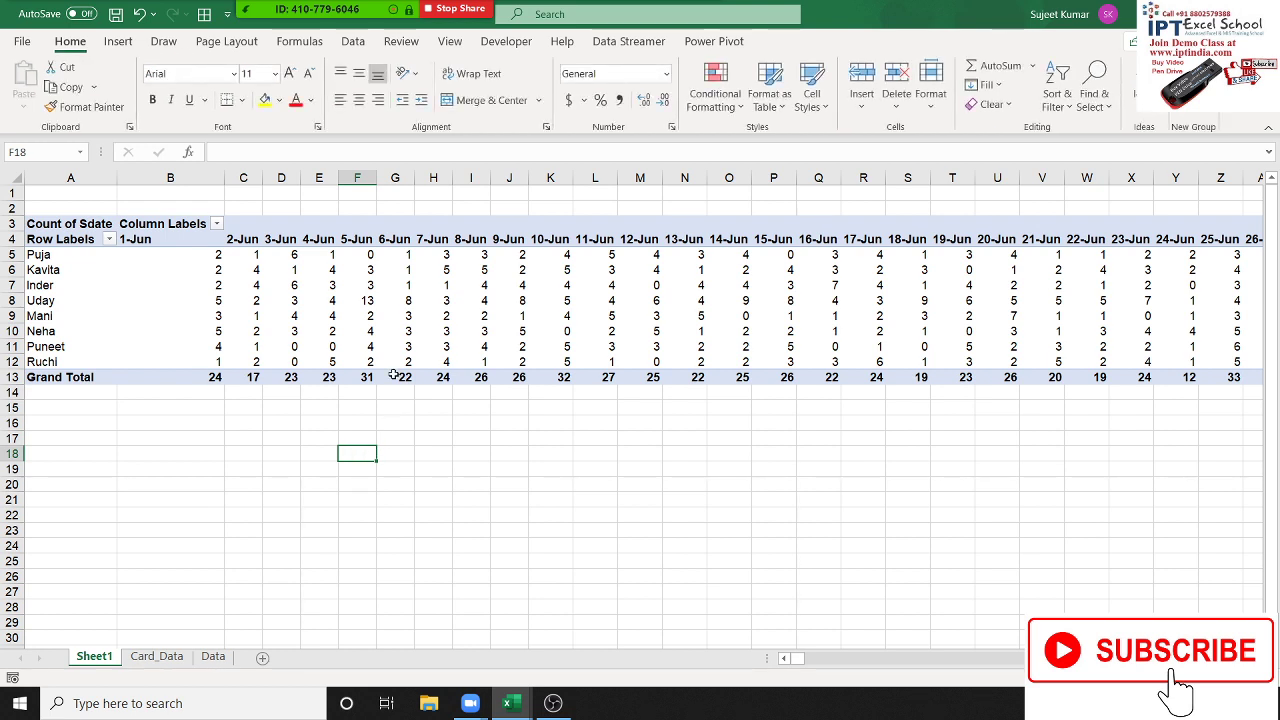
# - Select the count range B5:AE12 covering every name and every June day
pyautogui.click(293, 347)
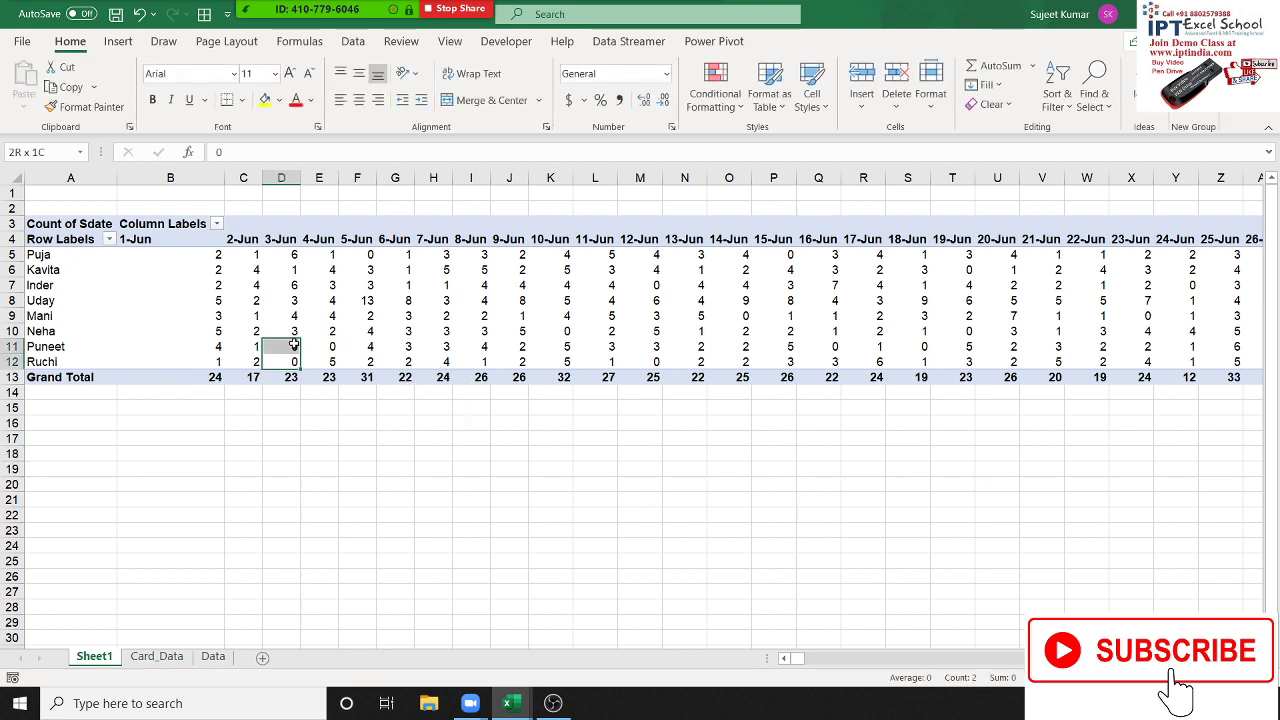
pyautogui.moveTo(250, 270); pyautogui.dragTo(286, 296)
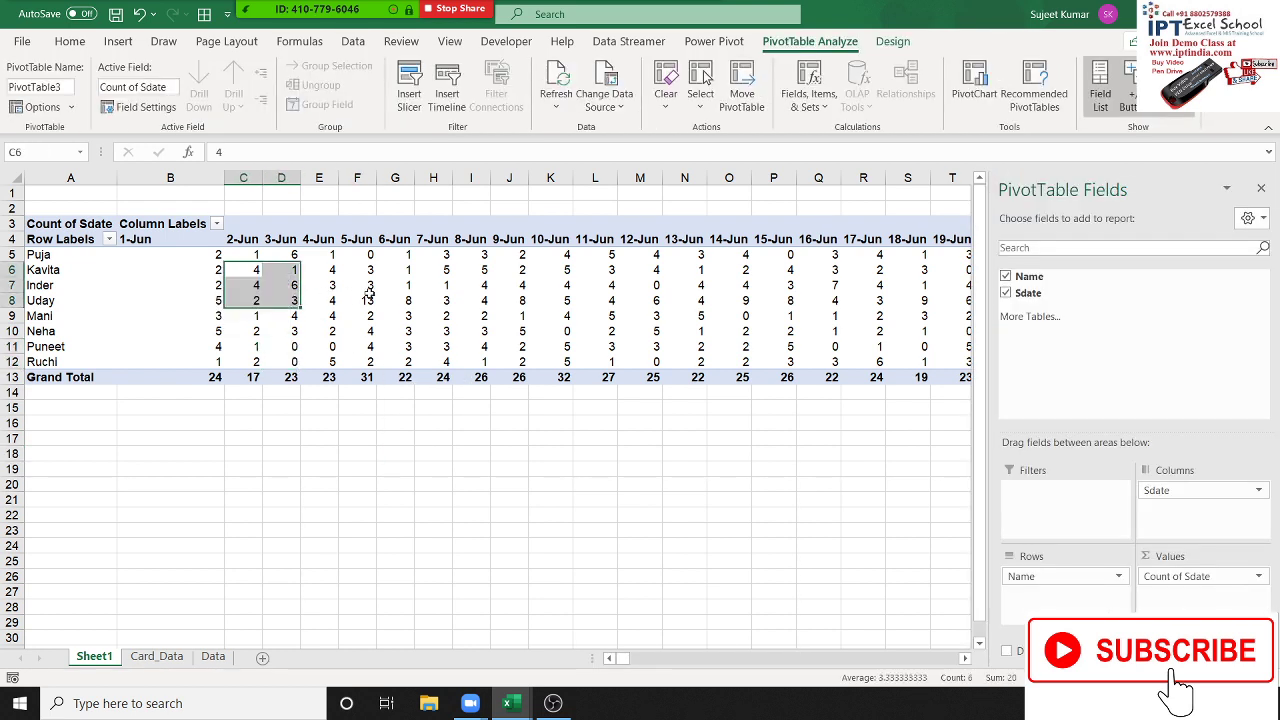
pyautogui.click(408, 298)
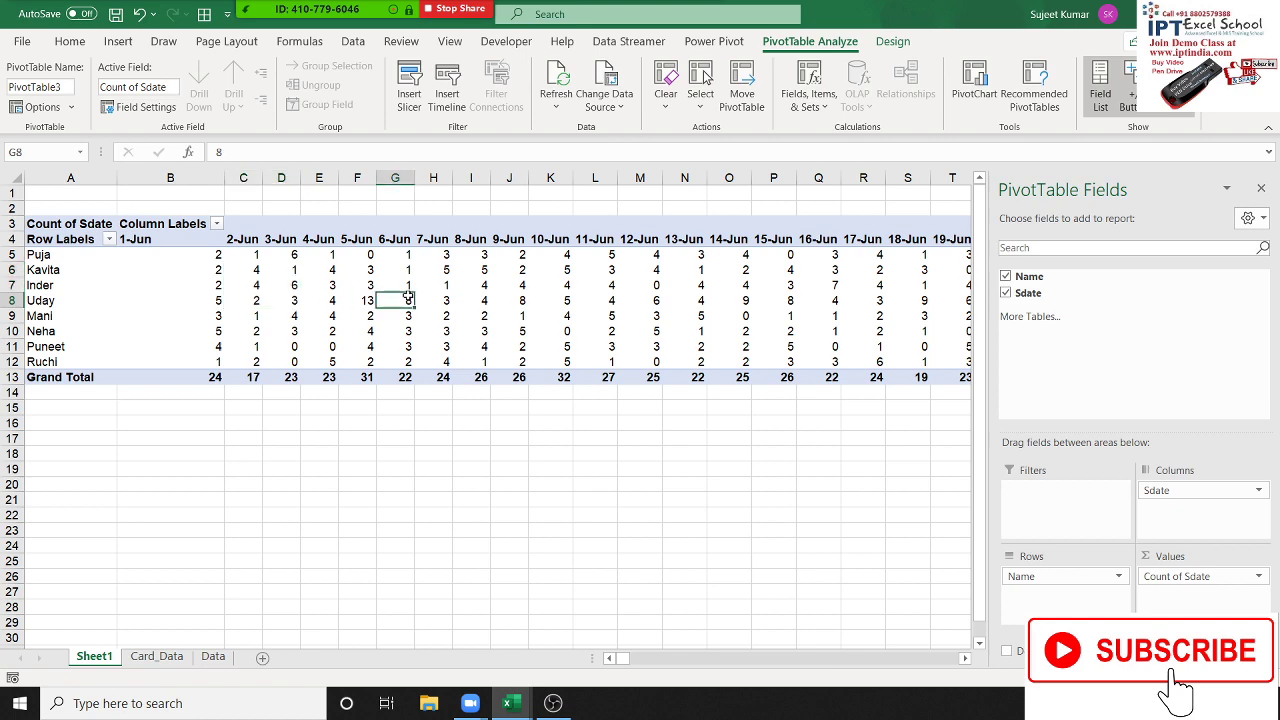
pyautogui.click(72, 265)
pyautogui.press('Up')
pyautogui.press('Right')
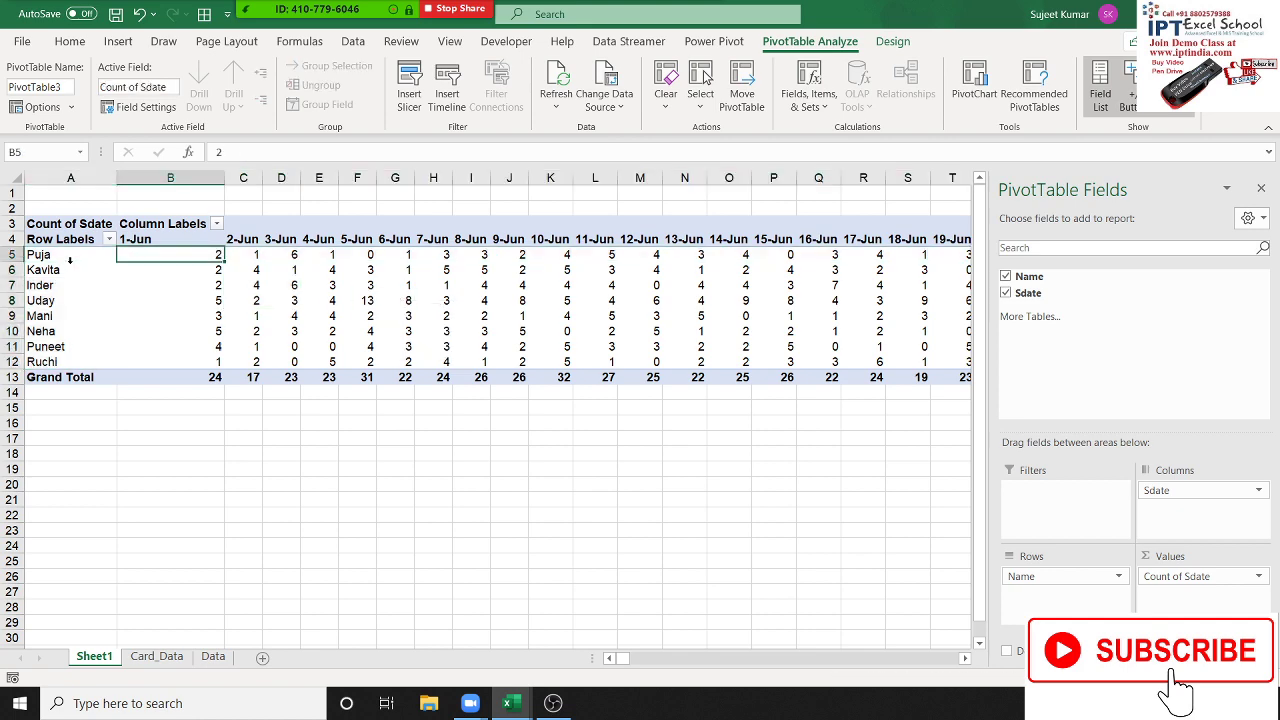
pyautogui.hotkey('shift', 'Down')
pyautogui.hotkey('ctrl', 'shift', 'Right')
pyautogui.hotkey('shift', 'Left')
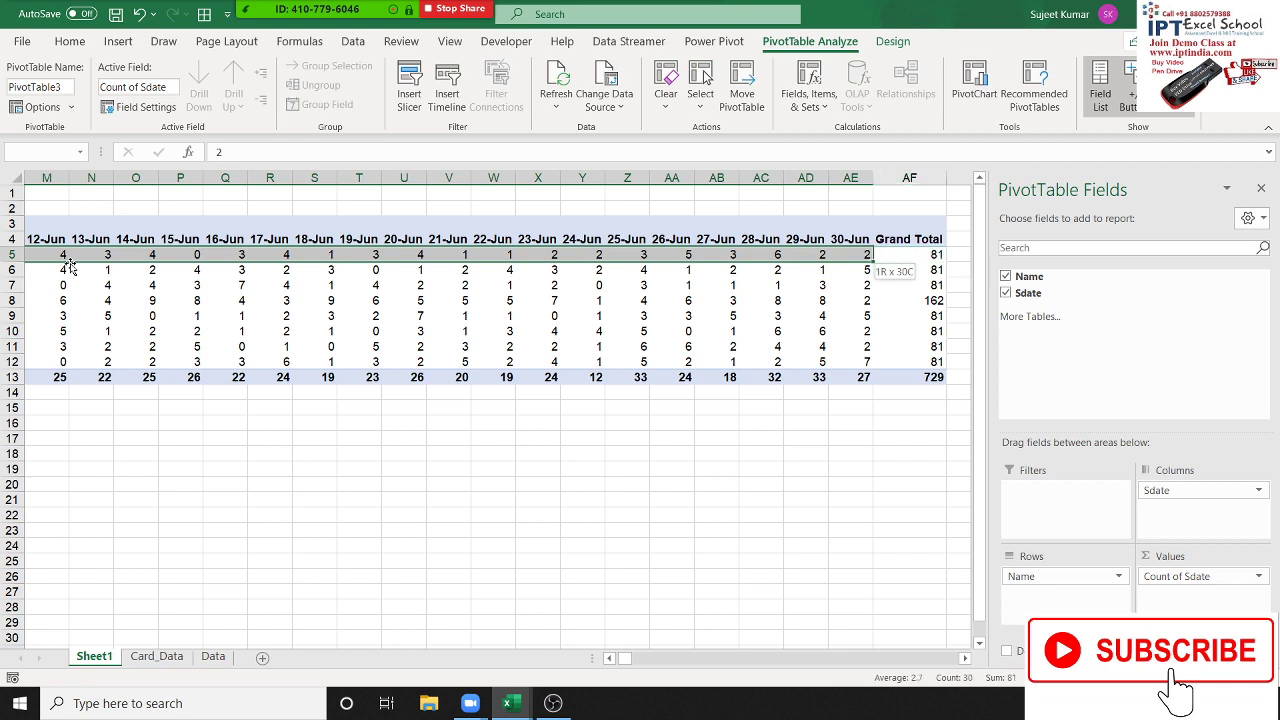
pyautogui.hotkey('shift', 'Down')
pyautogui.hotkey('shift', 'Down')
pyautogui.hotkey('shift', 'Down')
pyautogui.hotkey('shift', 'Down')
pyautogui.hotkey('shift', 'Down')
pyautogui.hotkey('shift', 'Down')
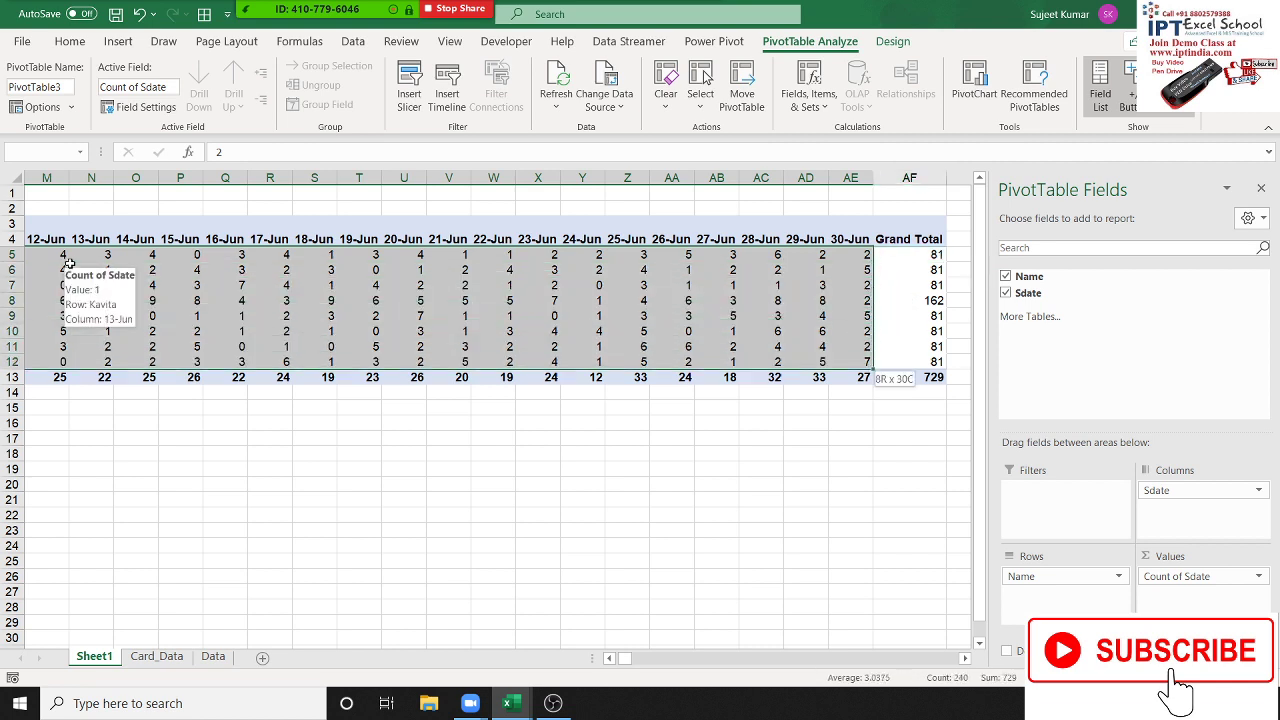
pyautogui.rightClick(203, 283)
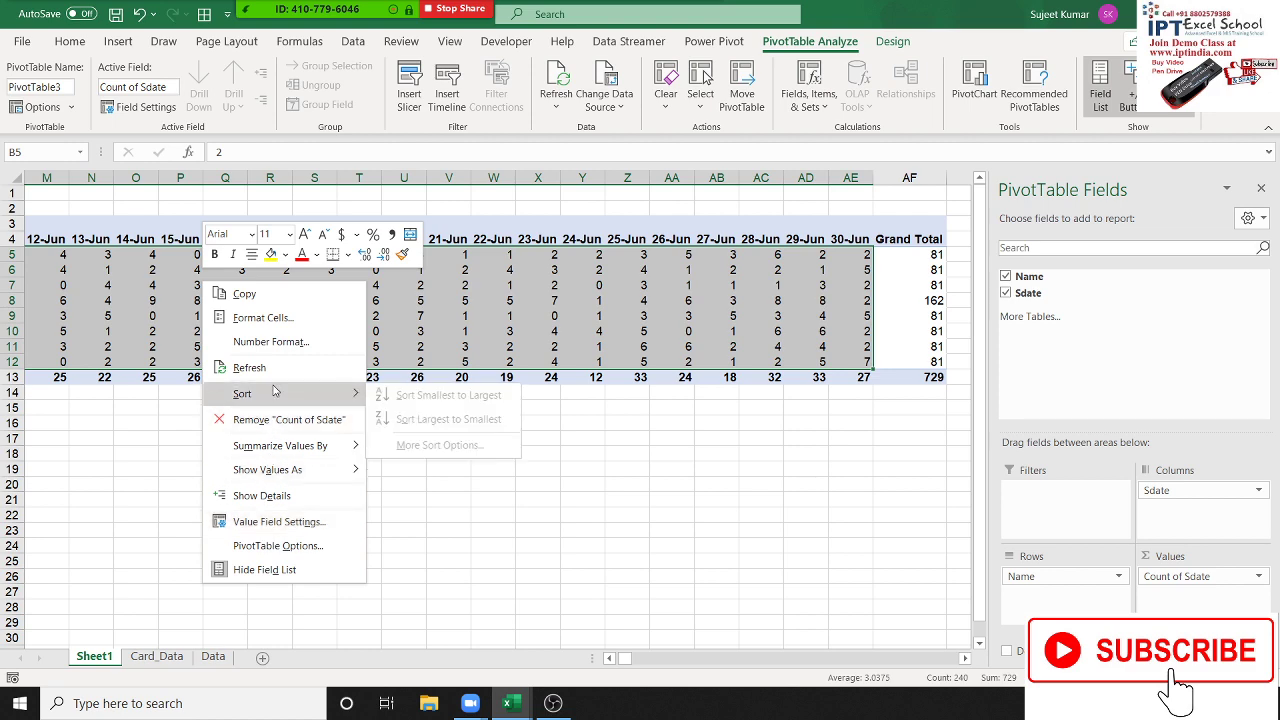
pyautogui.hscroll(-5, 284, 325)
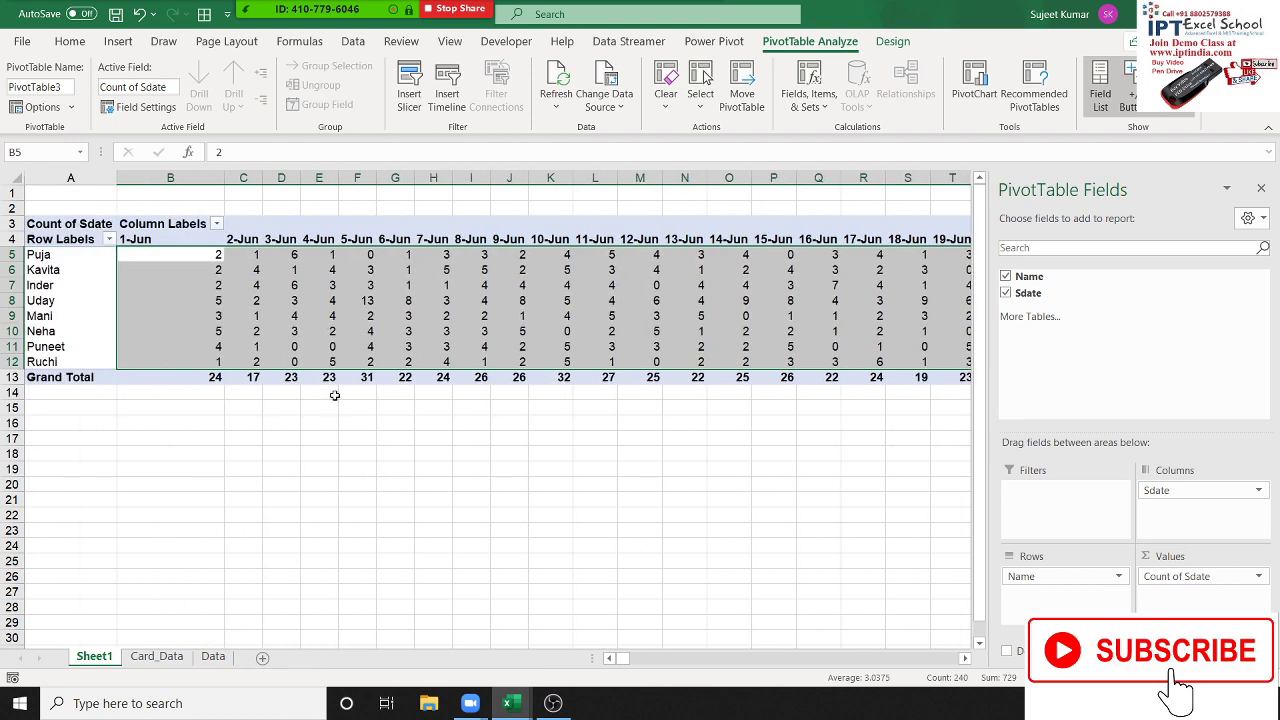
# - Apply a custom number format that shows P for positive counts and A for zero
pyautogui.hotkey('ctrl', '1')
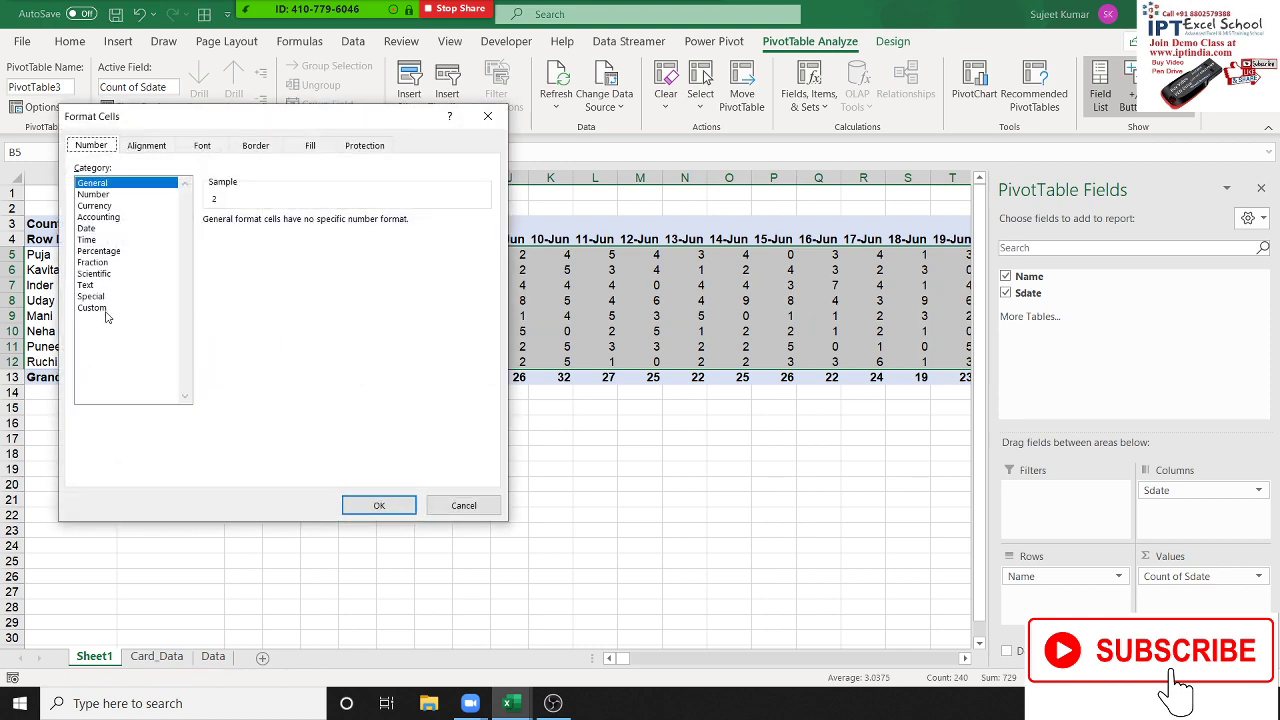
pyautogui.click(92, 308)
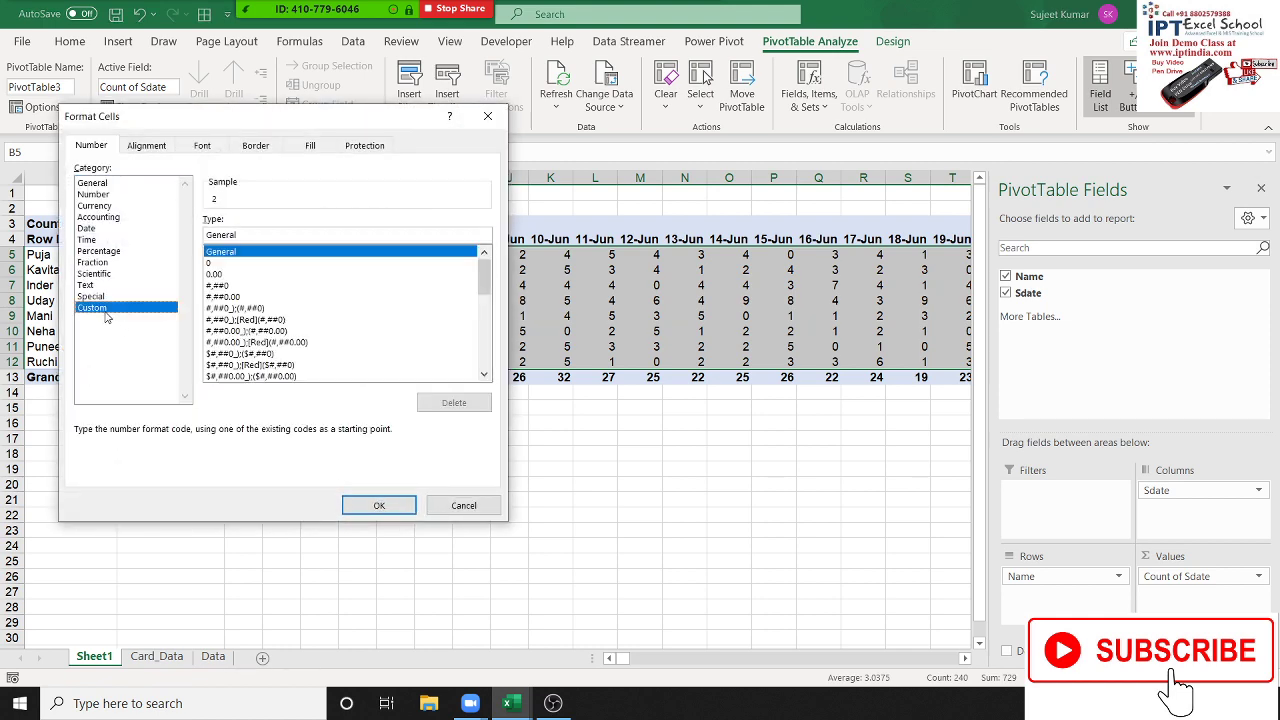
pyautogui.doubleClick(258, 235)
pyautogui.write('[')
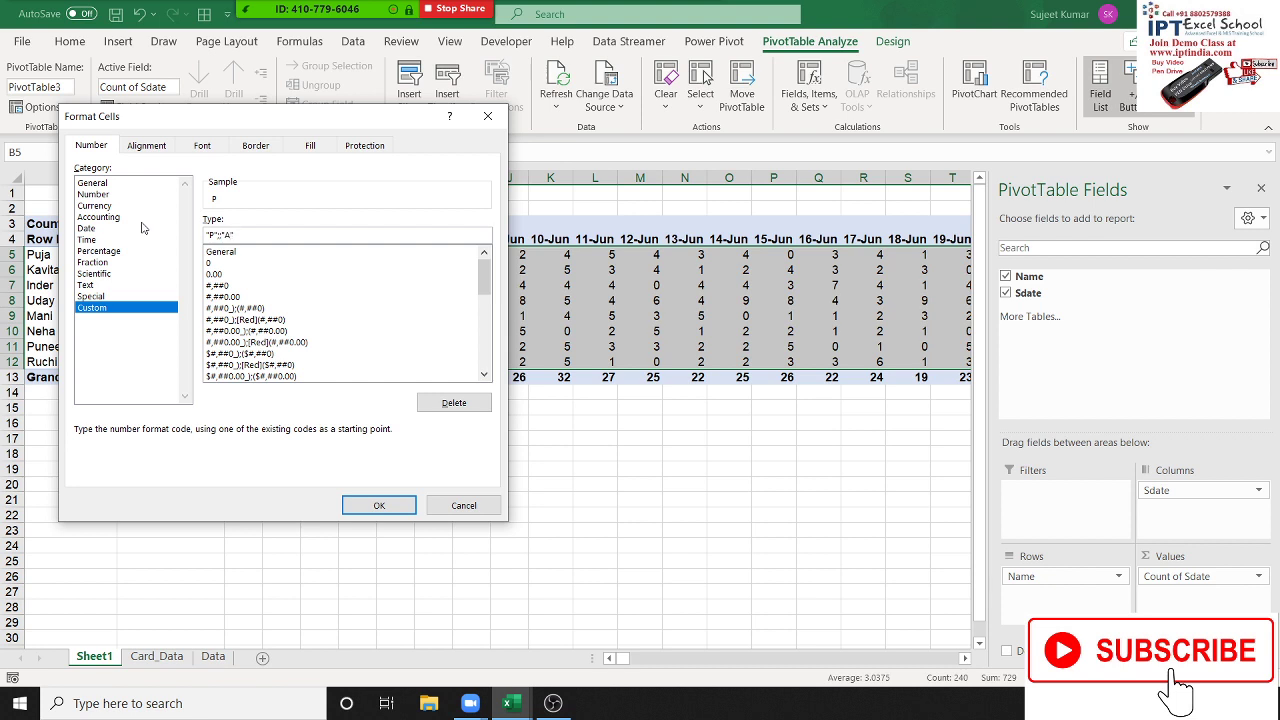
pyautogui.click(358, 505)
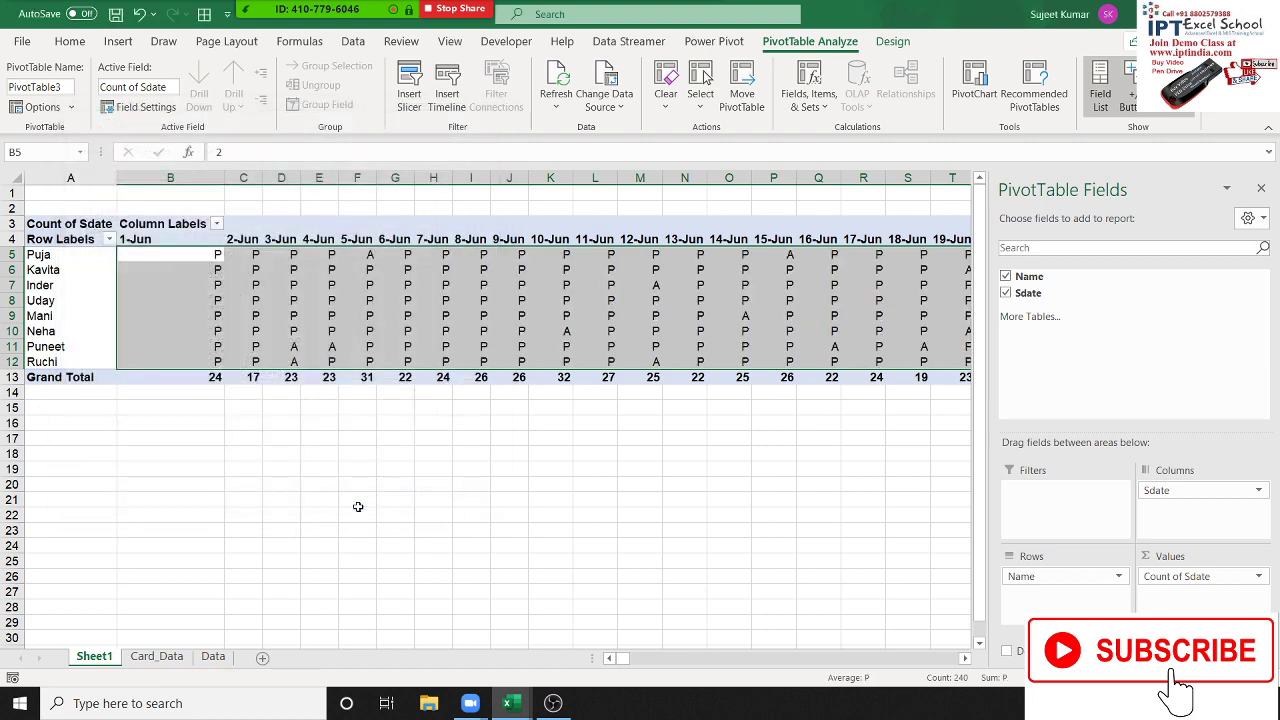
pyautogui.click(306, 402)
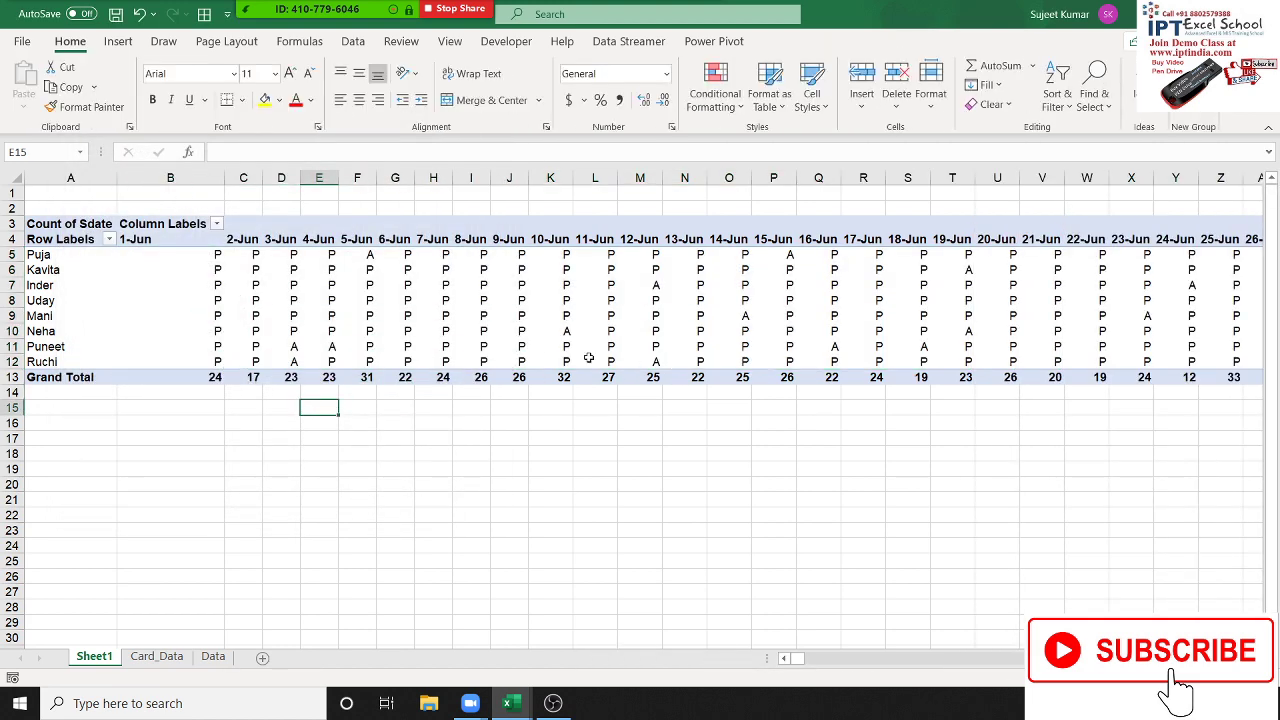
pyautogui.click(432, 318)
# - Turn off row and column grand totals under PivotTable Options > Totals & Filters
pyautogui.rightClick(430, 320)
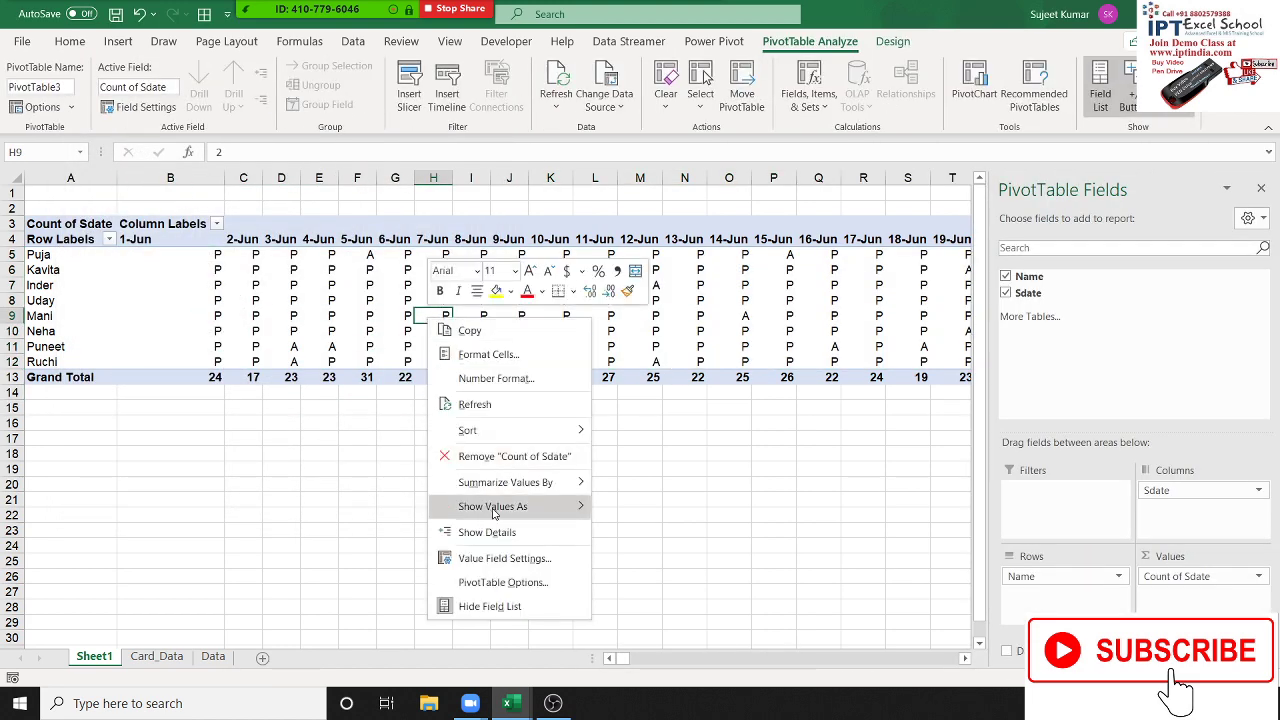
pyautogui.click(517, 582)
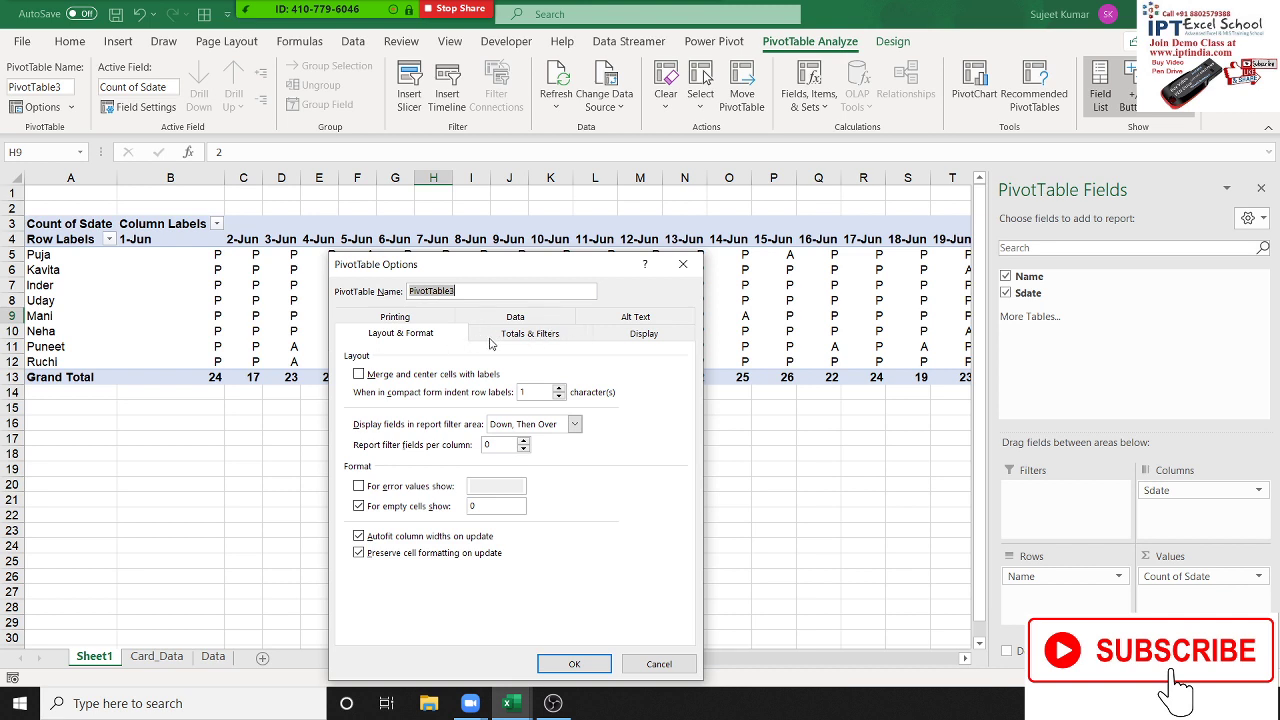
pyautogui.click(493, 344)
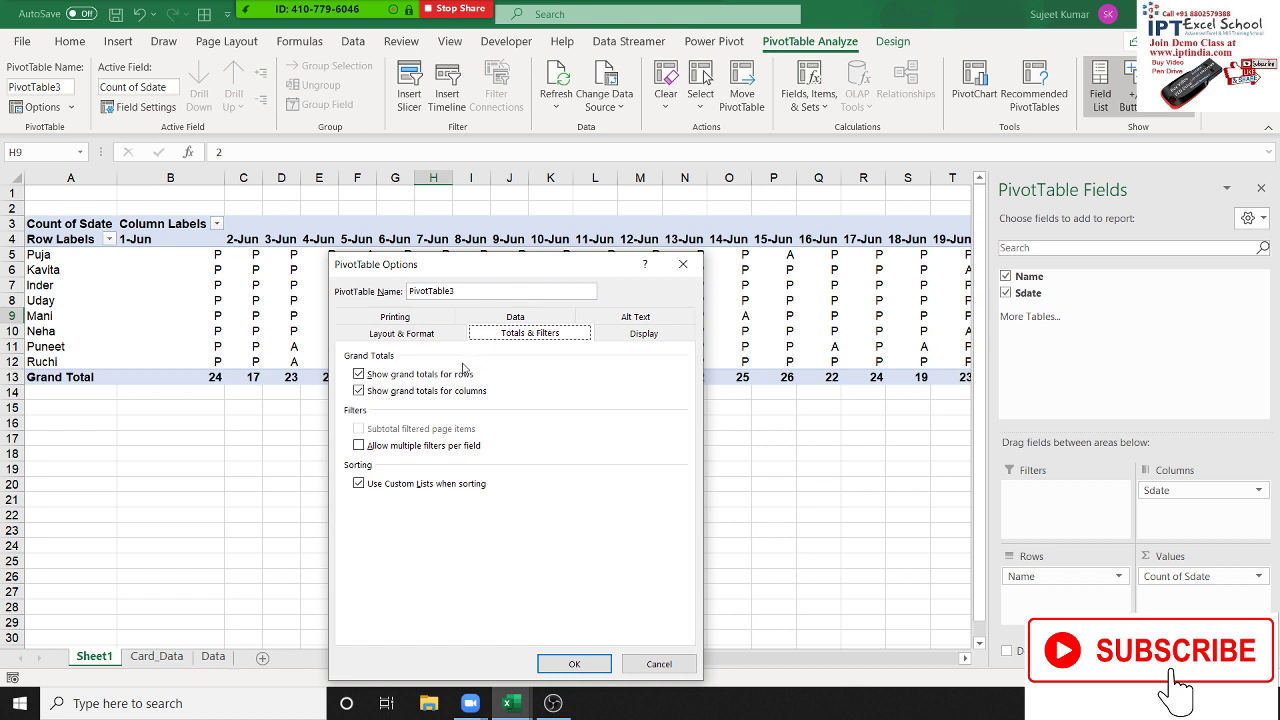
pyautogui.click(462, 374)
pyautogui.click(469, 396)
pyautogui.click(469, 391)
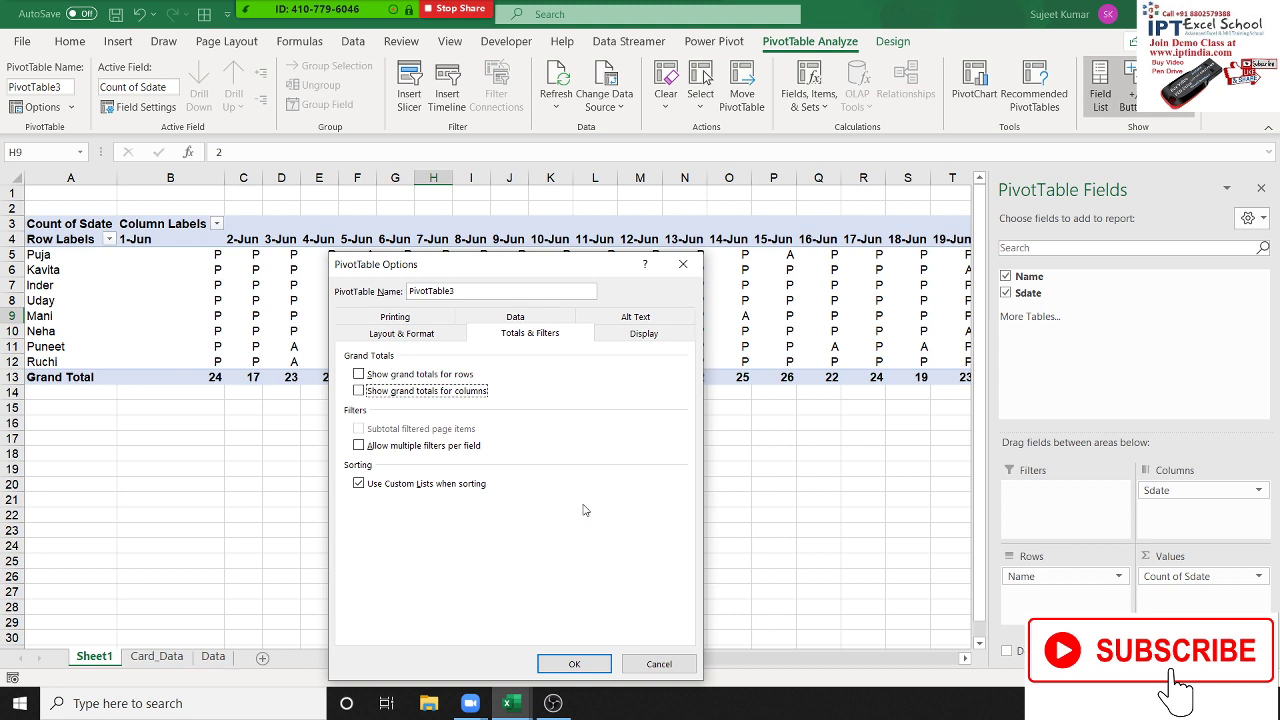
pyautogui.click(552, 668)
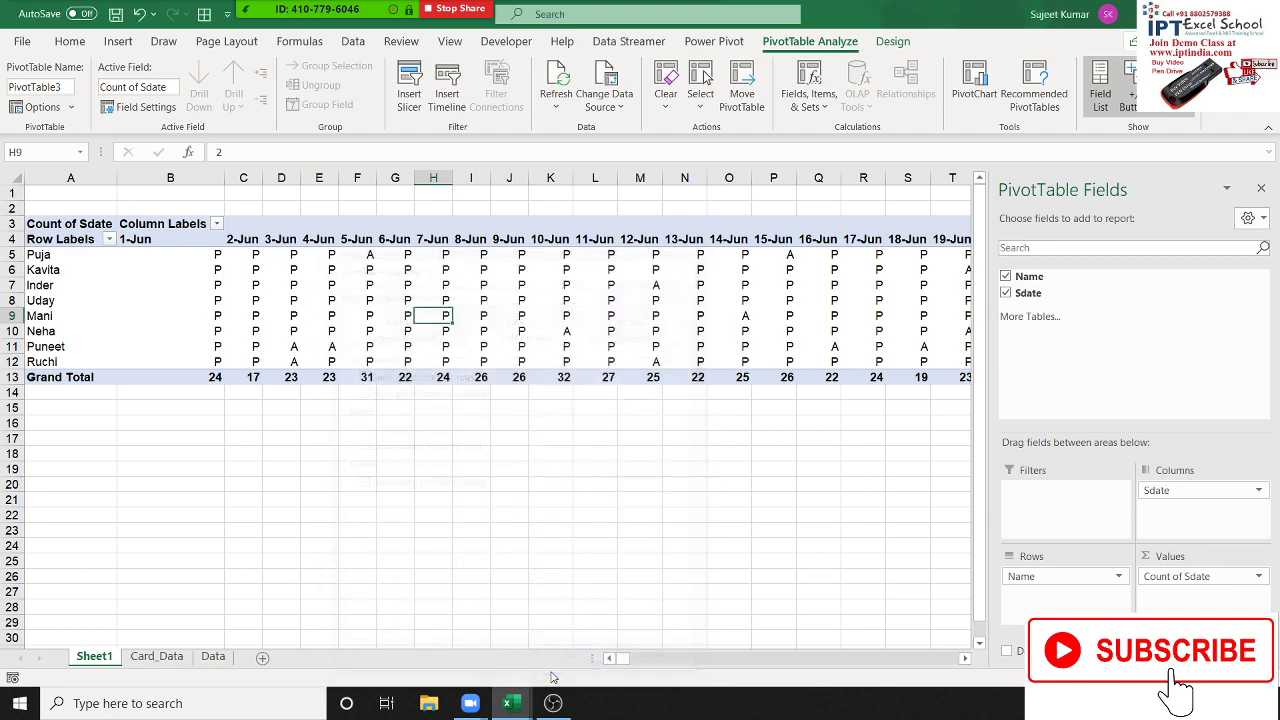
pyautogui.click(502, 436)
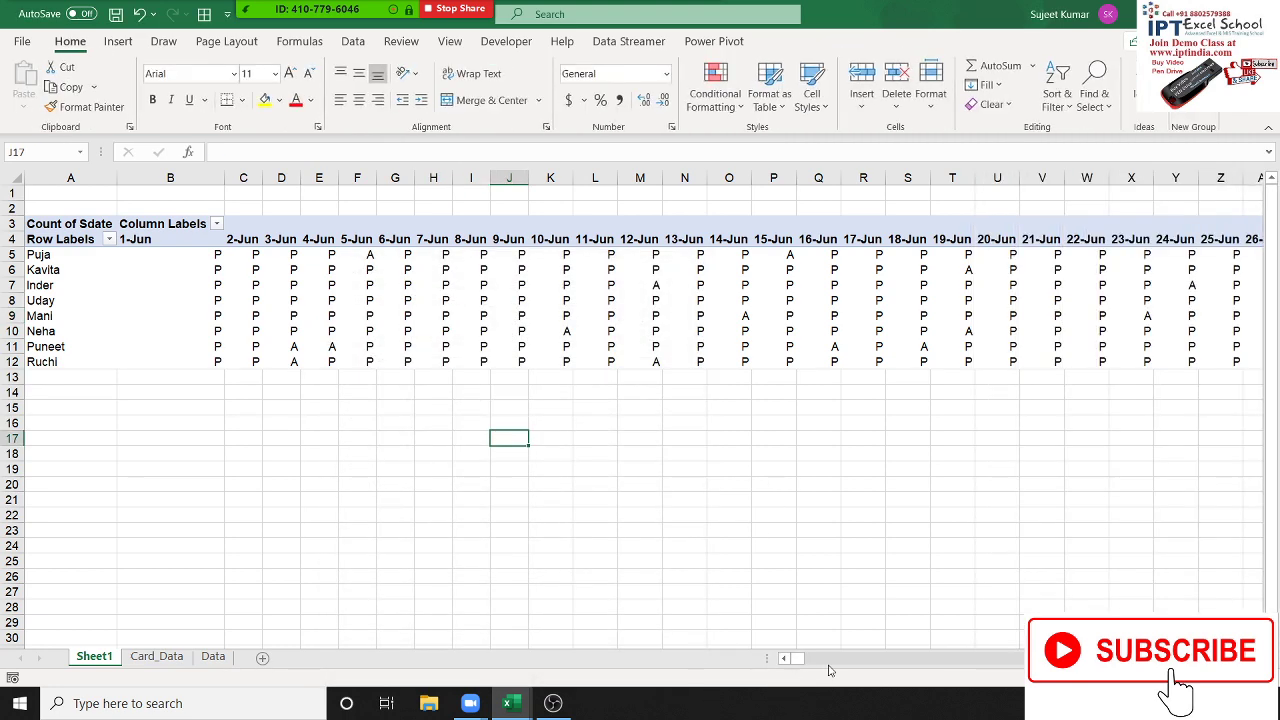
# - Check the sheet tabs and the pivot, then bring up the meeting participants list
pyautogui.click(836, 662)
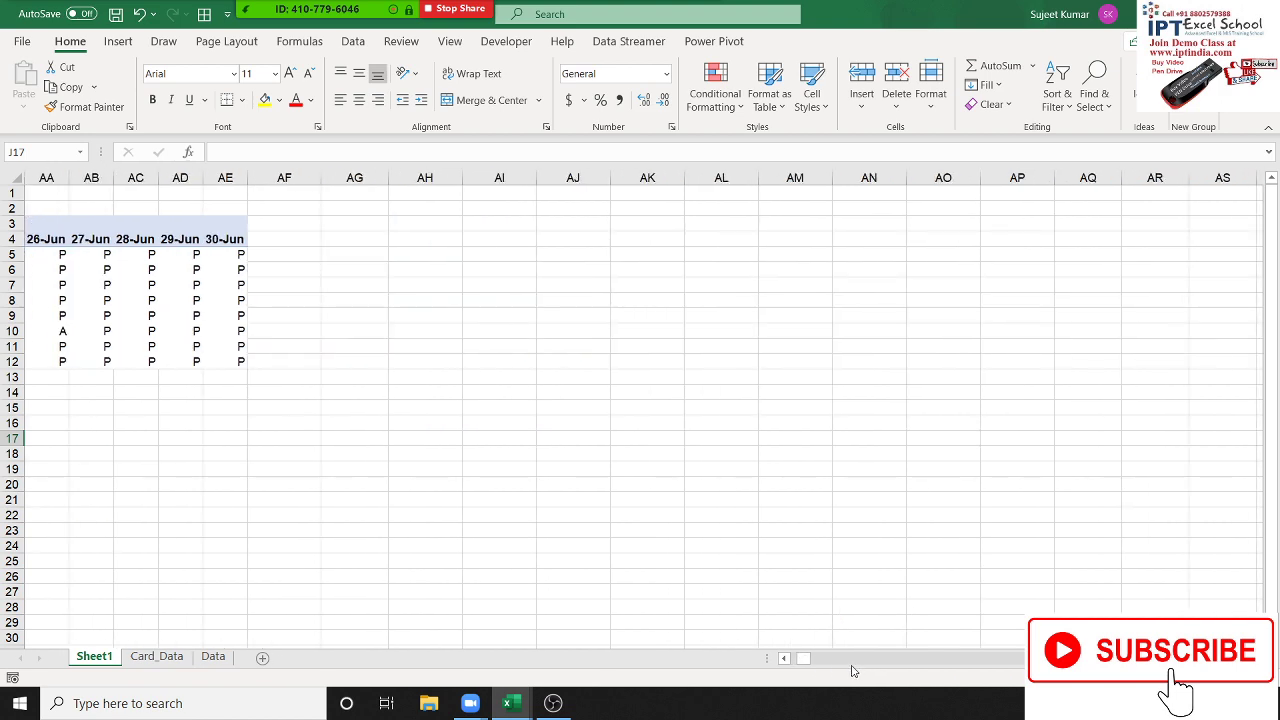
pyautogui.click(795, 660)
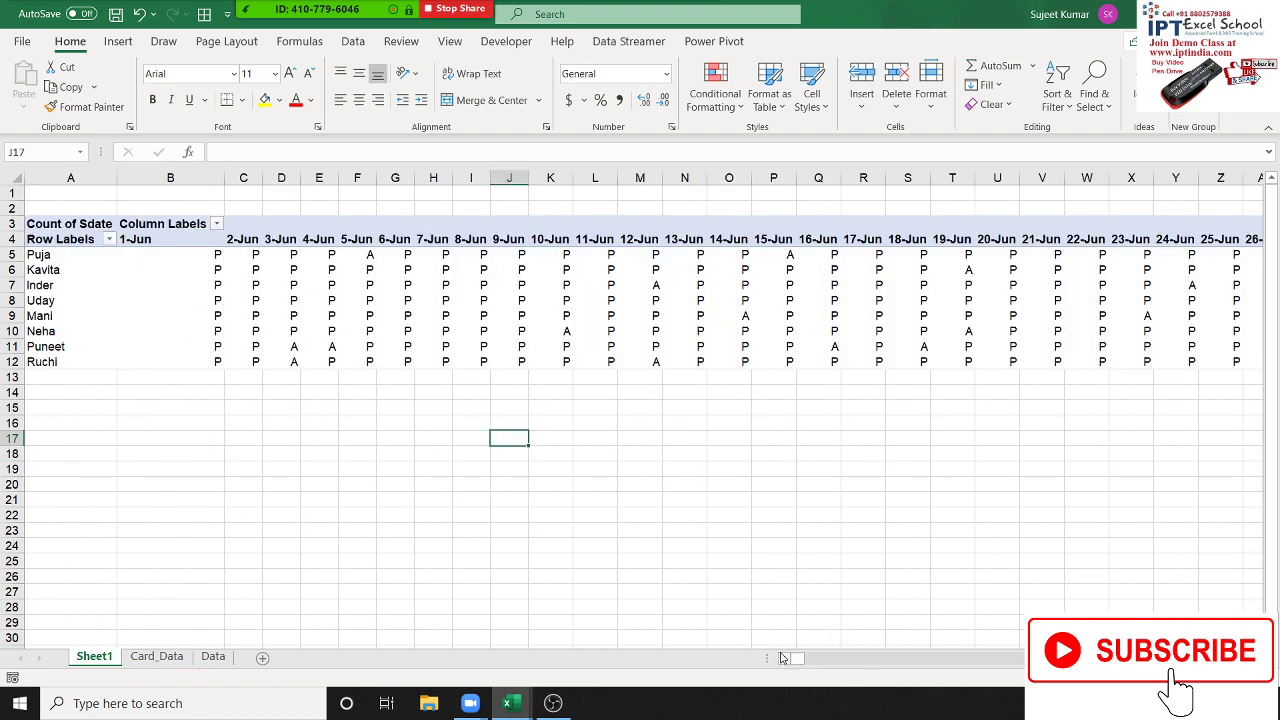
pyautogui.click(460, 270)
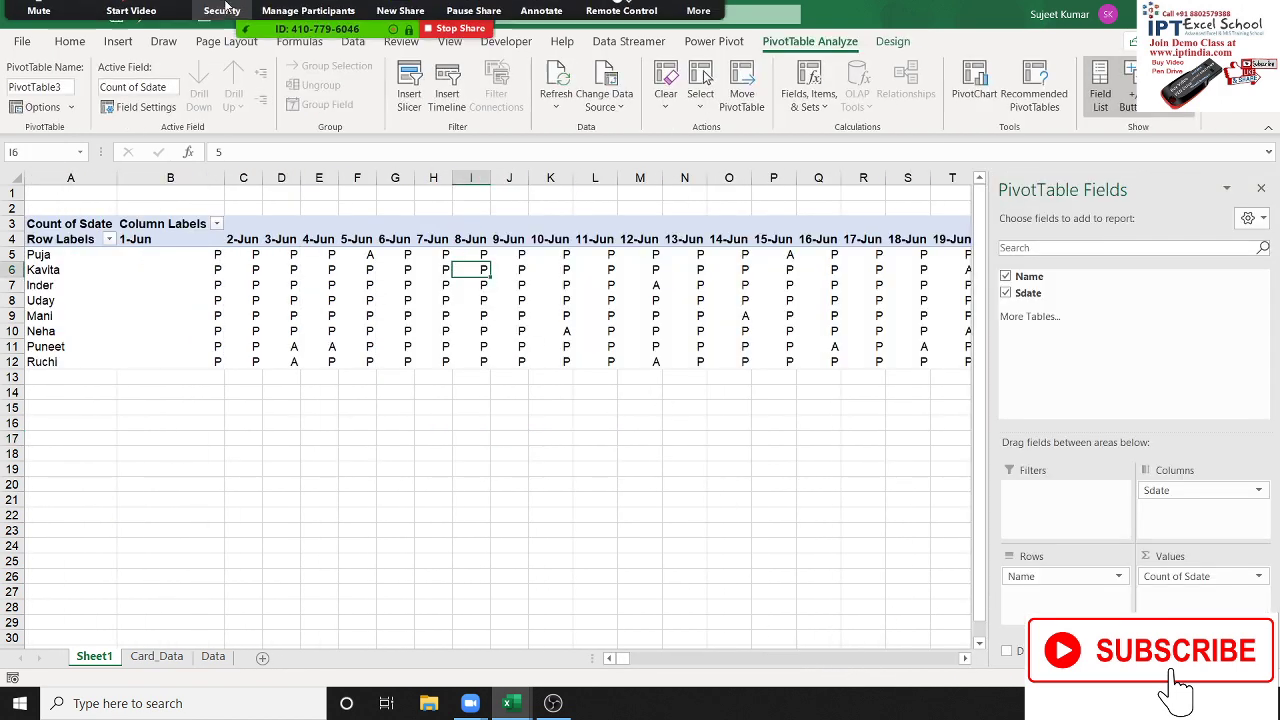
pyautogui.click(312, 14)
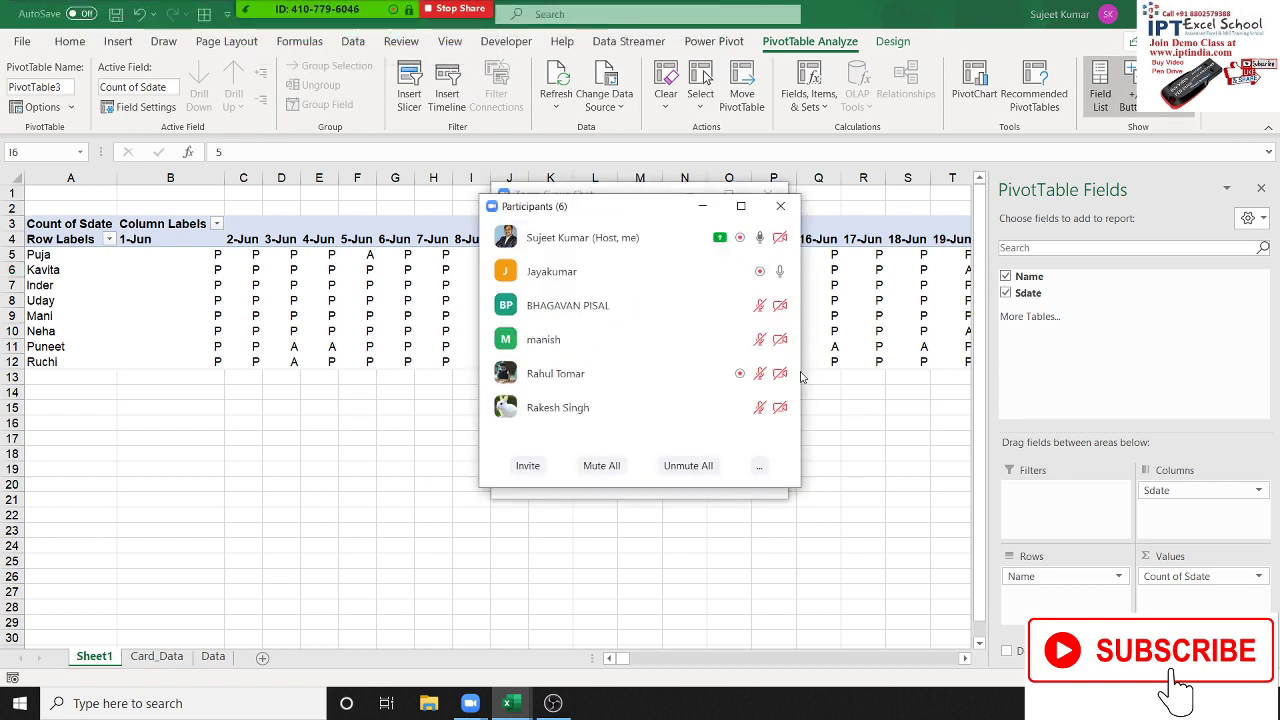
pyautogui.moveTo(623, 210); pyautogui.dragTo(305, 234)
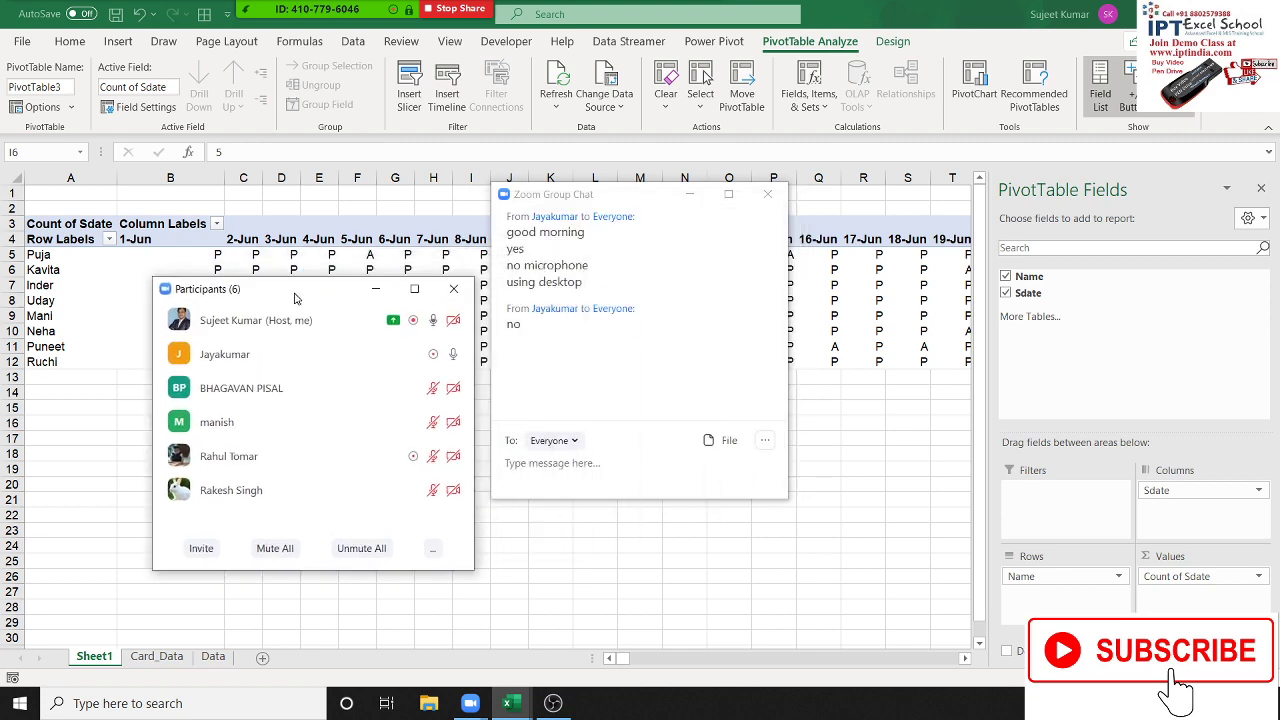
pyautogui.click(785, 208)
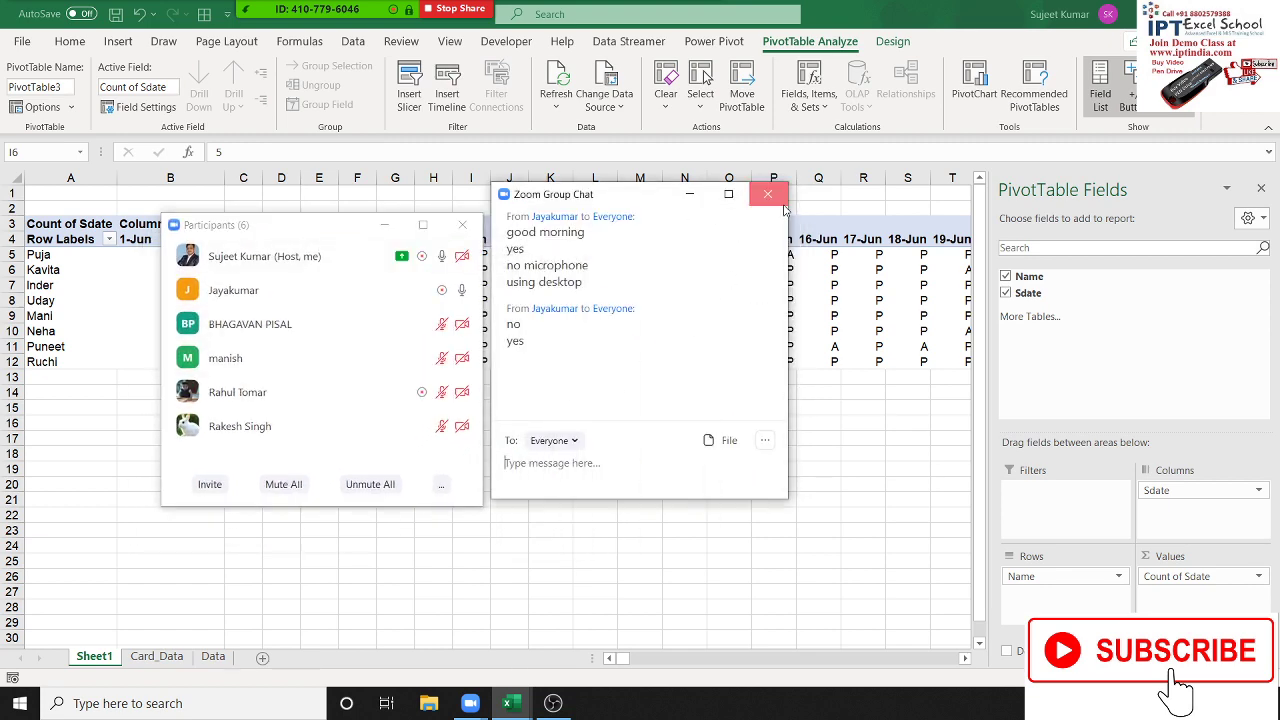
pyautogui.click(783, 203)
pyautogui.moveTo(300, 256)
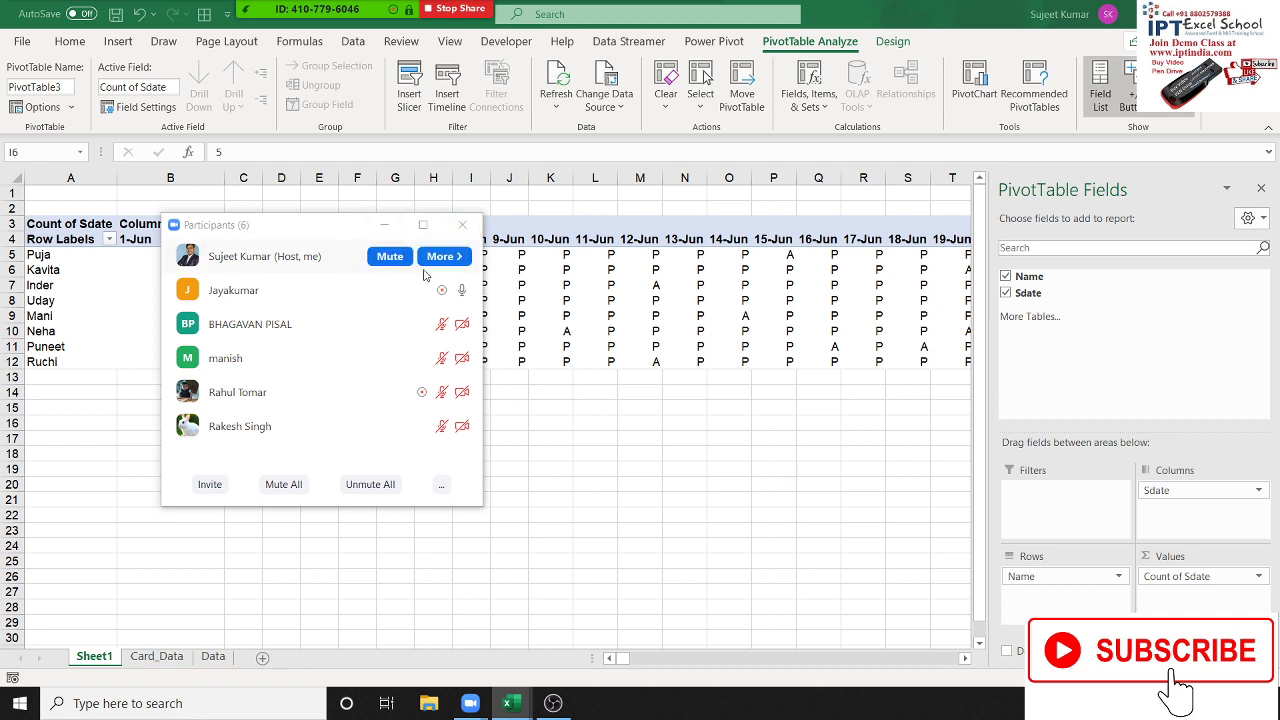
pyautogui.click(292, 463)
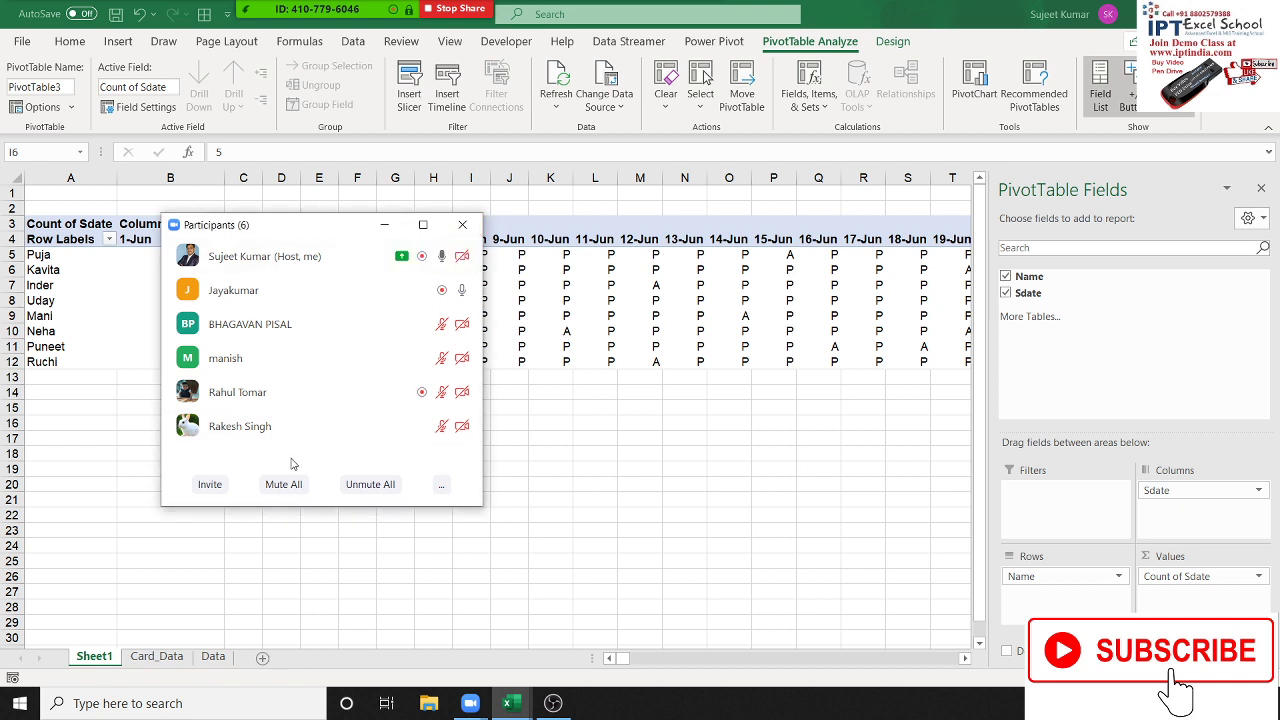
pyautogui.click(471, 221)
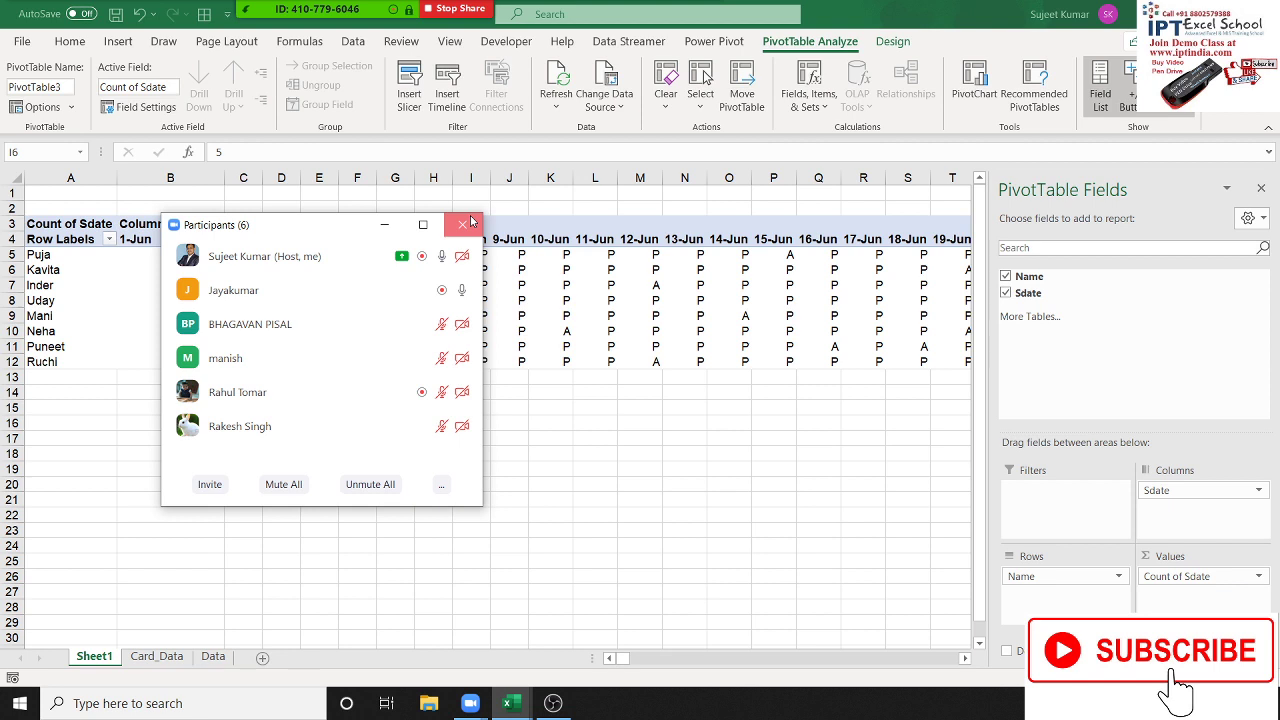
# - Close the participants window and inspect the Data sheet's IN and OUT columns, widening OUT
pyautogui.click(471, 223)
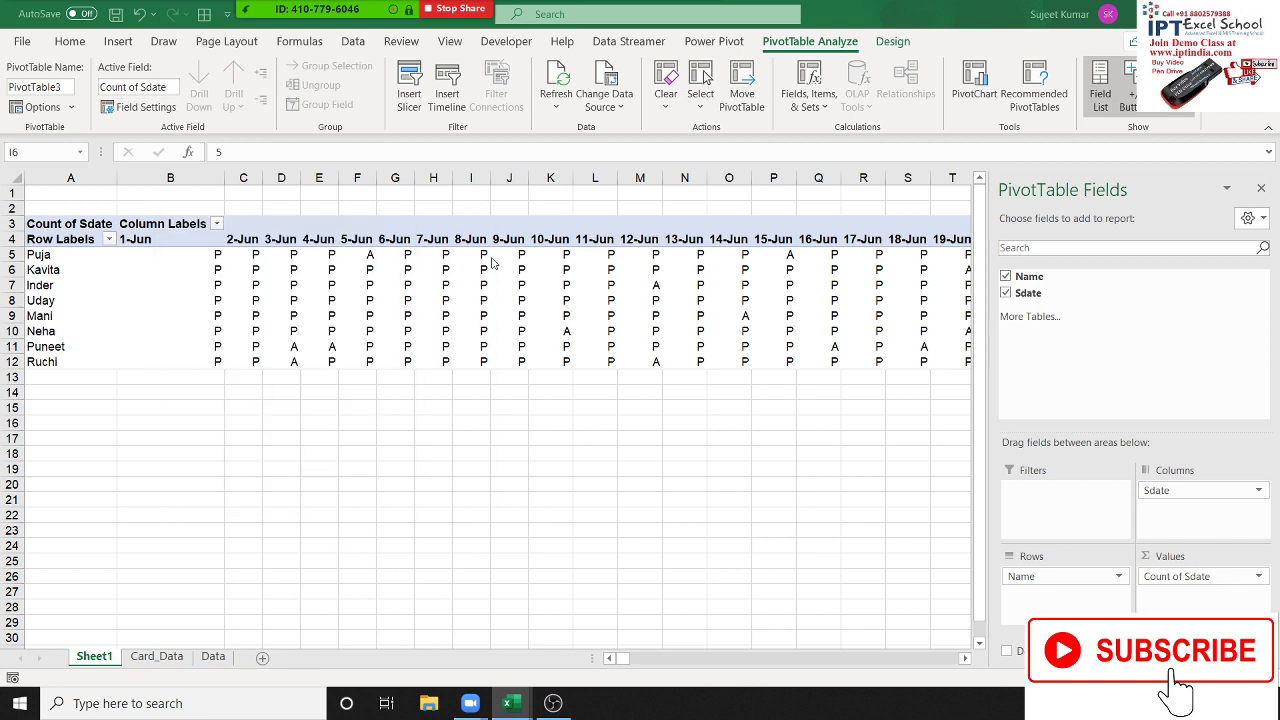
pyautogui.click(574, 301)
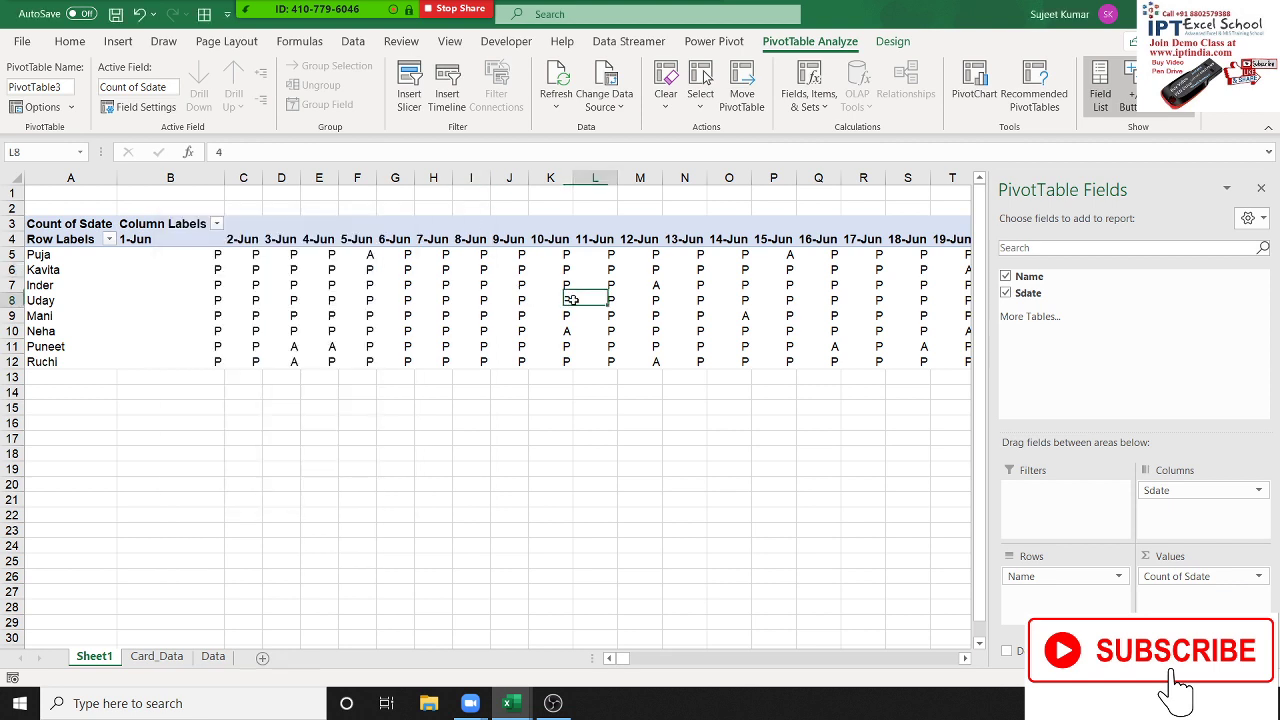
pyautogui.click(218, 660)
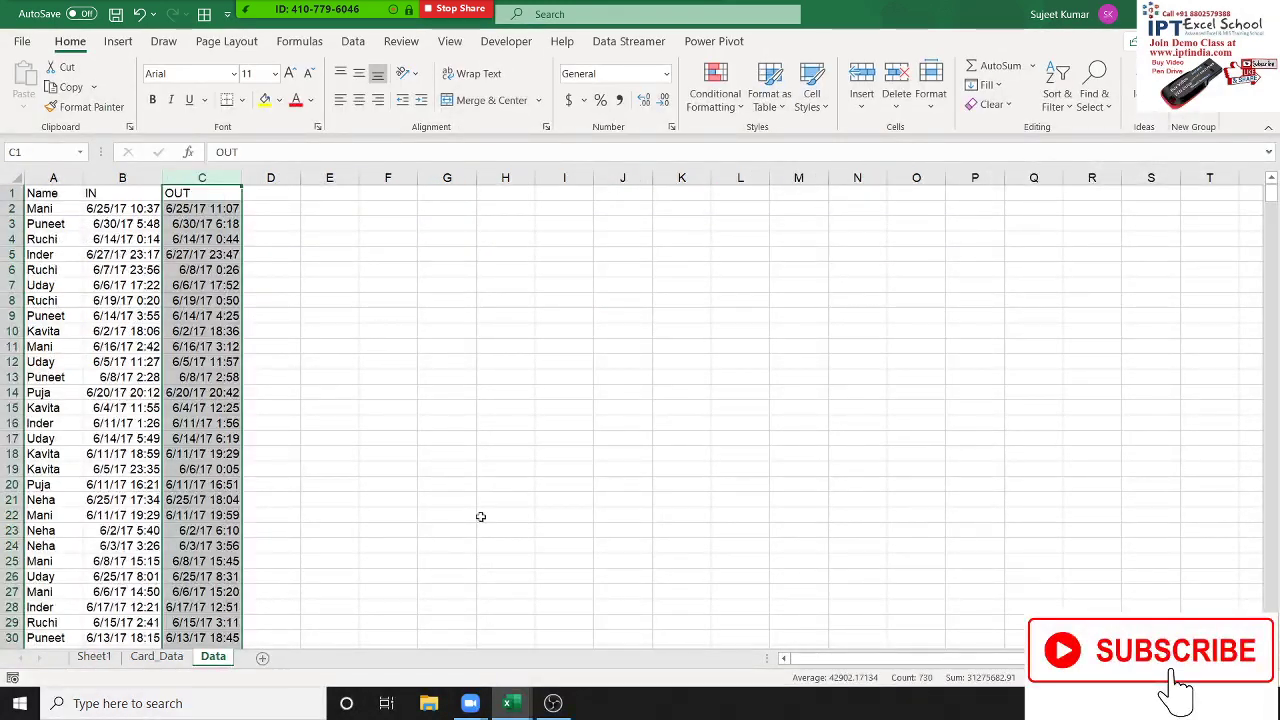
pyautogui.click(478, 331)
pyautogui.click(142, 178)
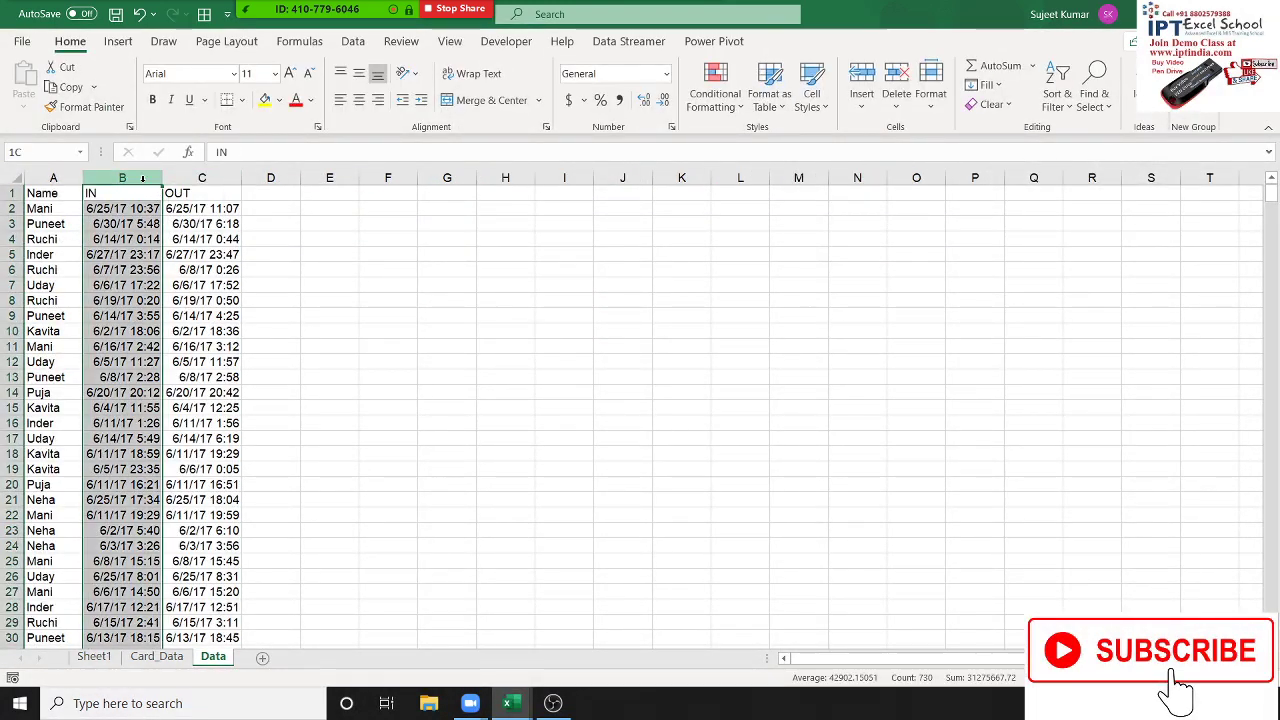
pyautogui.moveTo(241, 178); pyautogui.dragTo(242, 180)
pyautogui.click(225, 178)
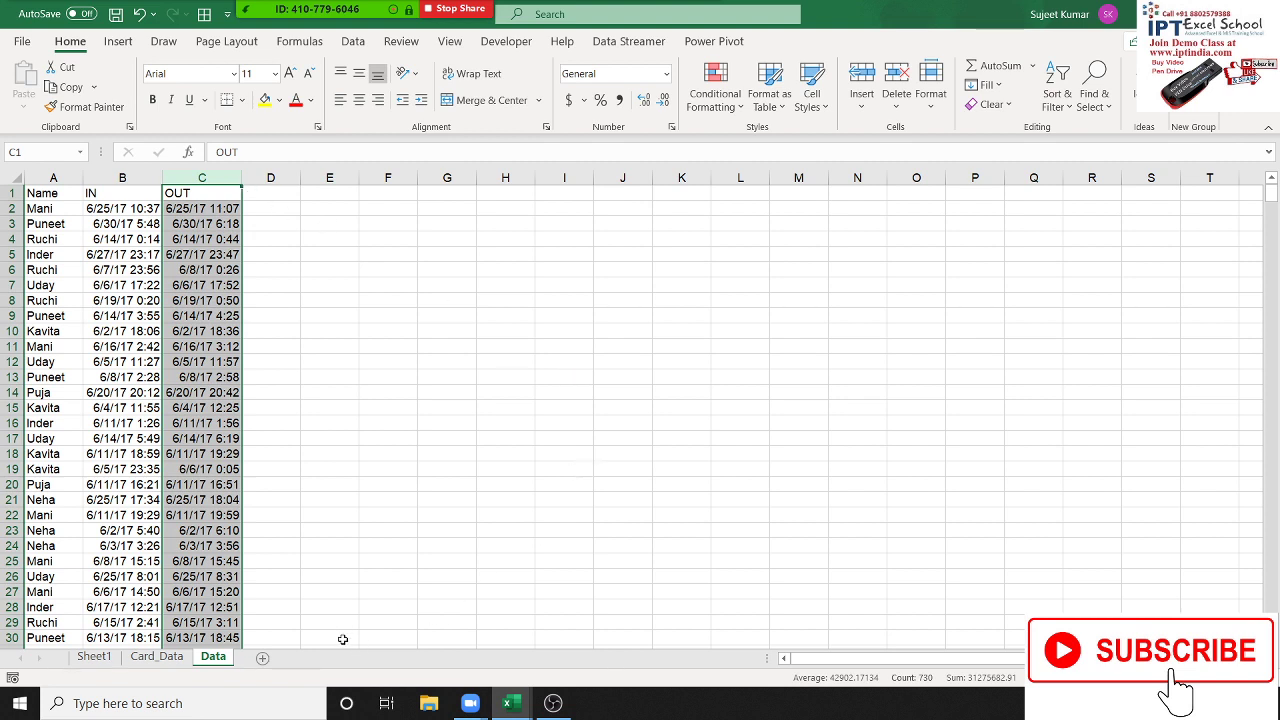
# - Glance at Card_Data and the pivot's 1-Jun header on Sheet1, then return to Data
pyautogui.click(150, 660)
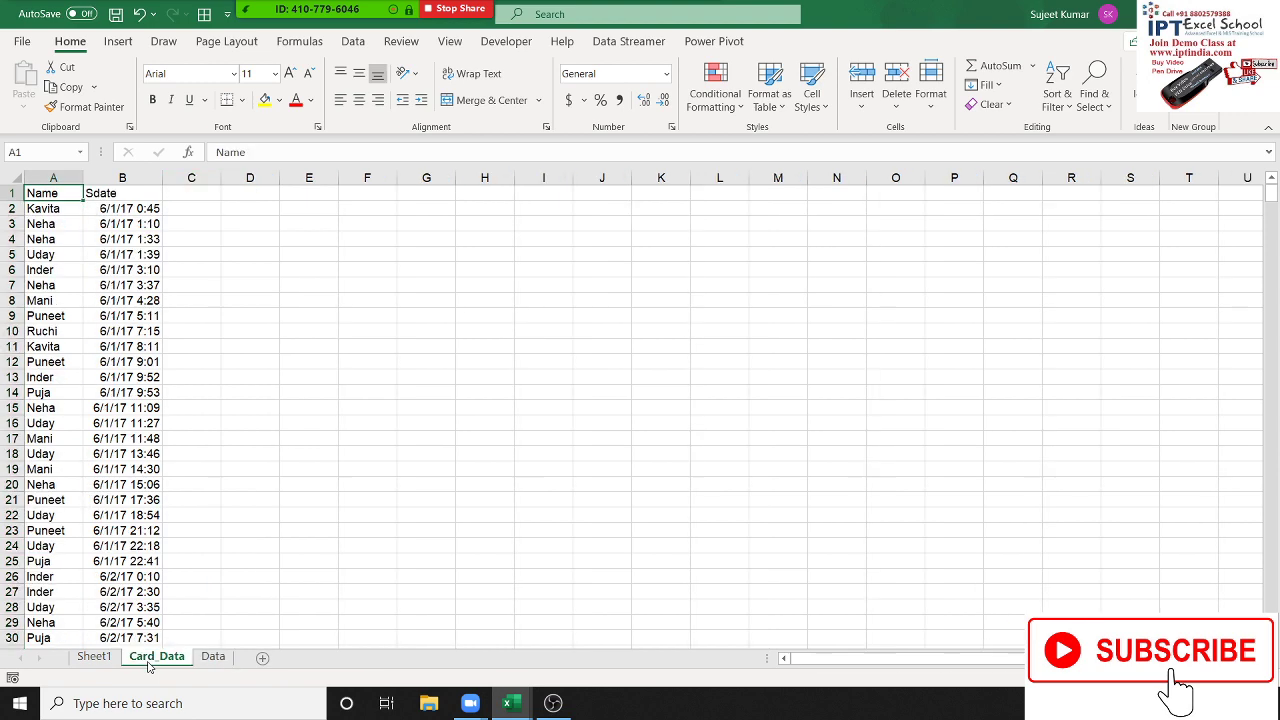
pyautogui.click(94, 656)
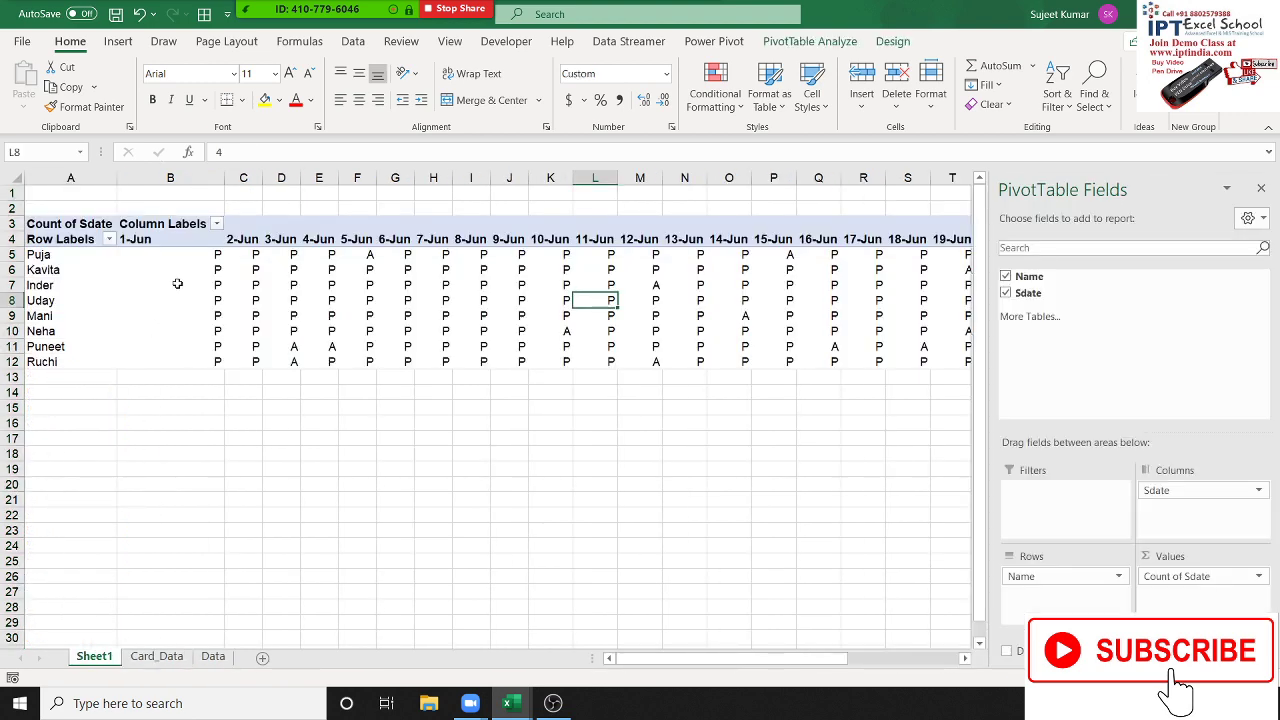
pyautogui.click(164, 241)
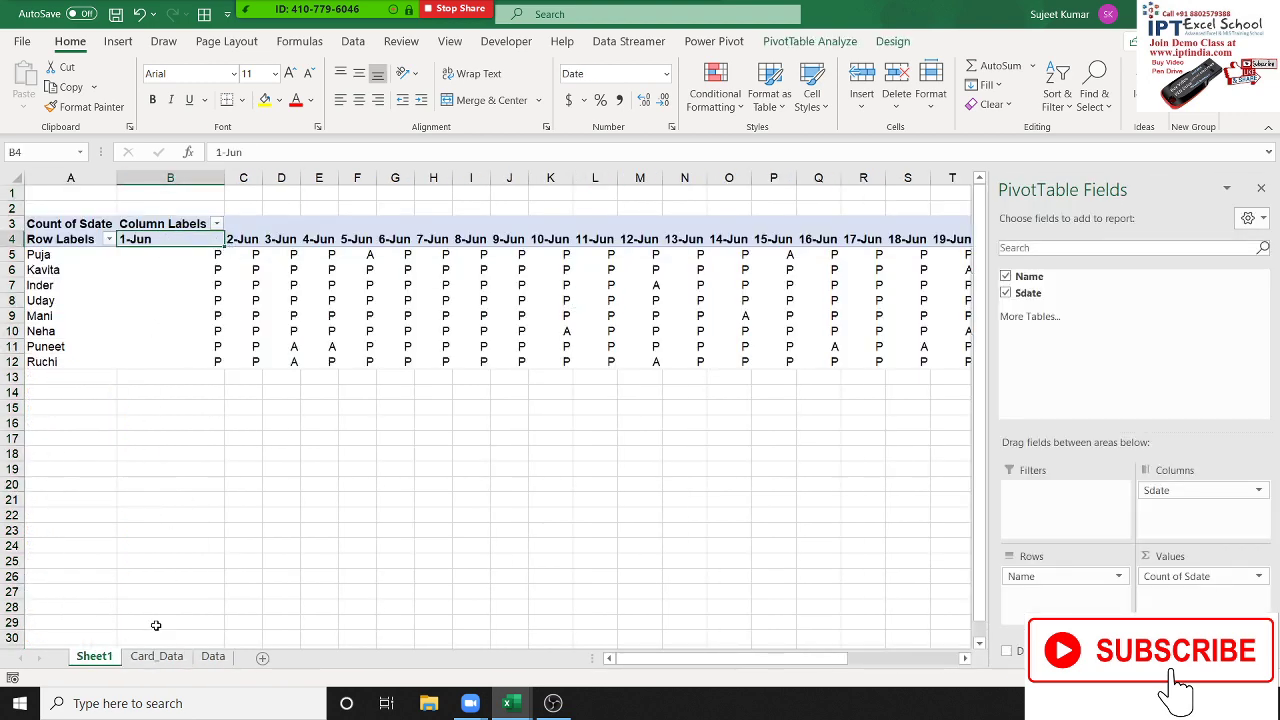
pyautogui.click(213, 656)
# - Enter headers Name and 1-Jan in H11:I11, with IN and Out beneath
pyautogui.click(489, 343)
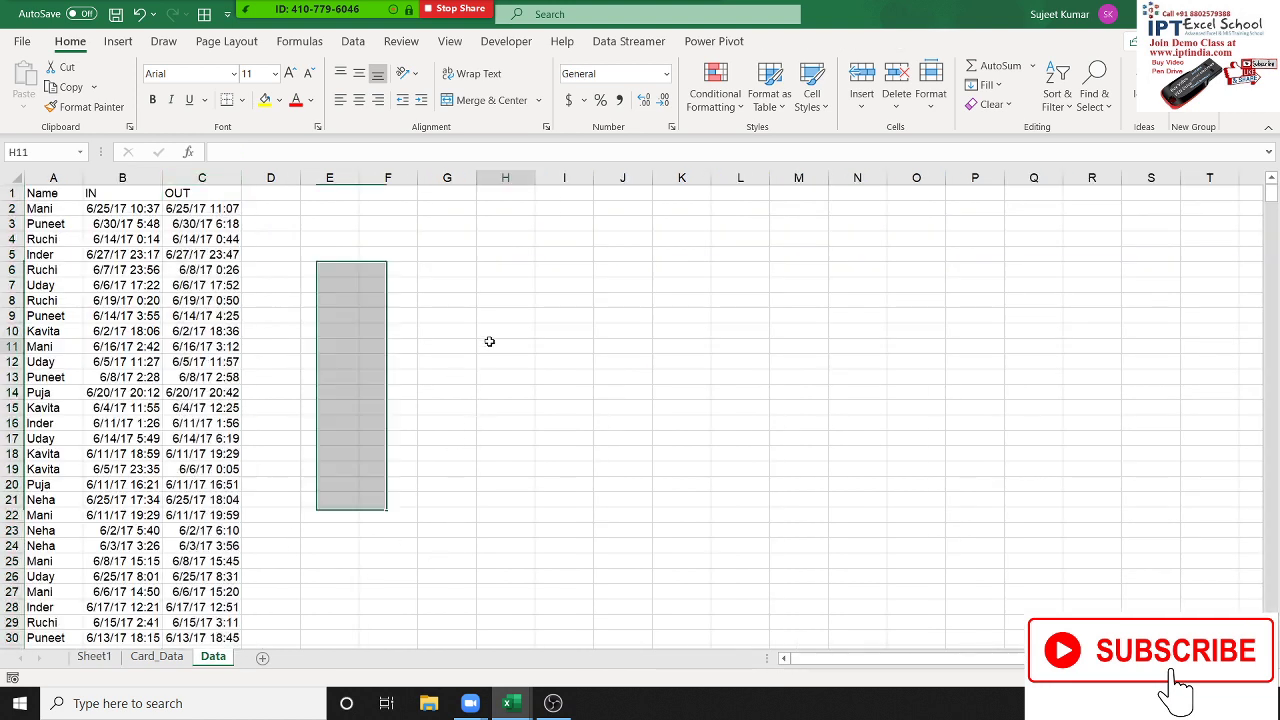
pyautogui.write('Name')
pyautogui.press('Tab')
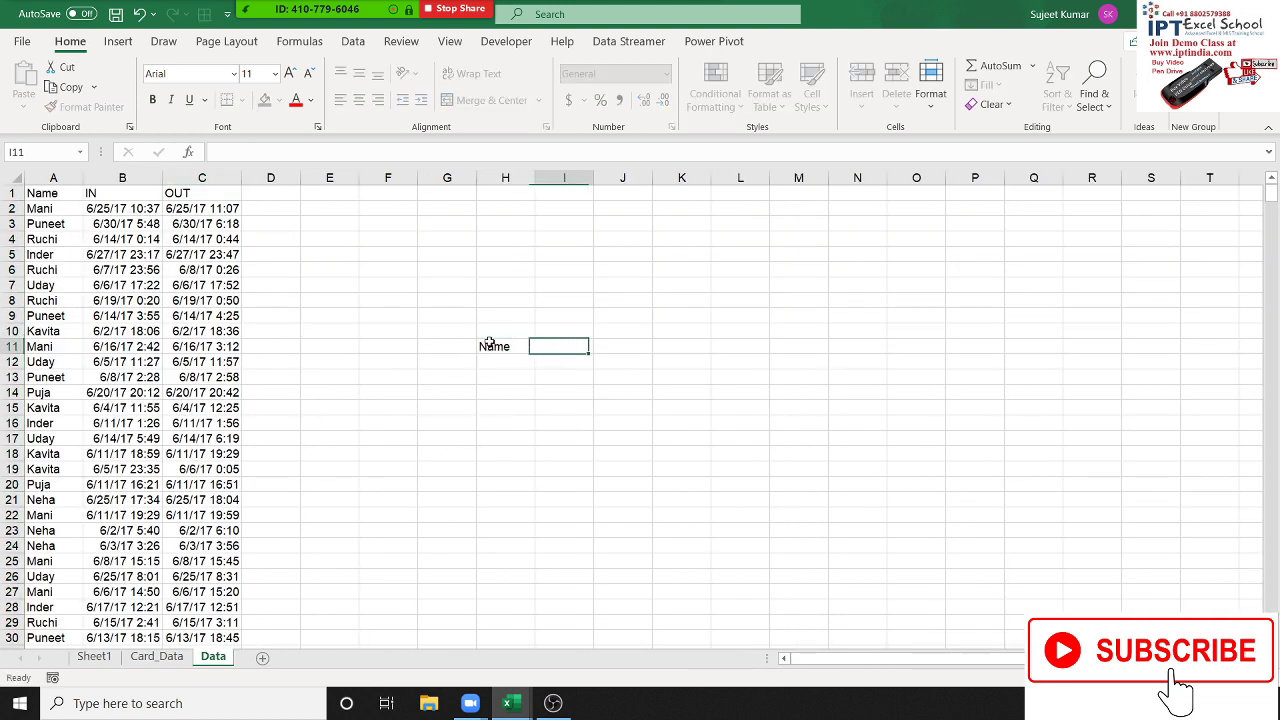
pyautogui.write('1-Jan')
pyautogui.press('Return')
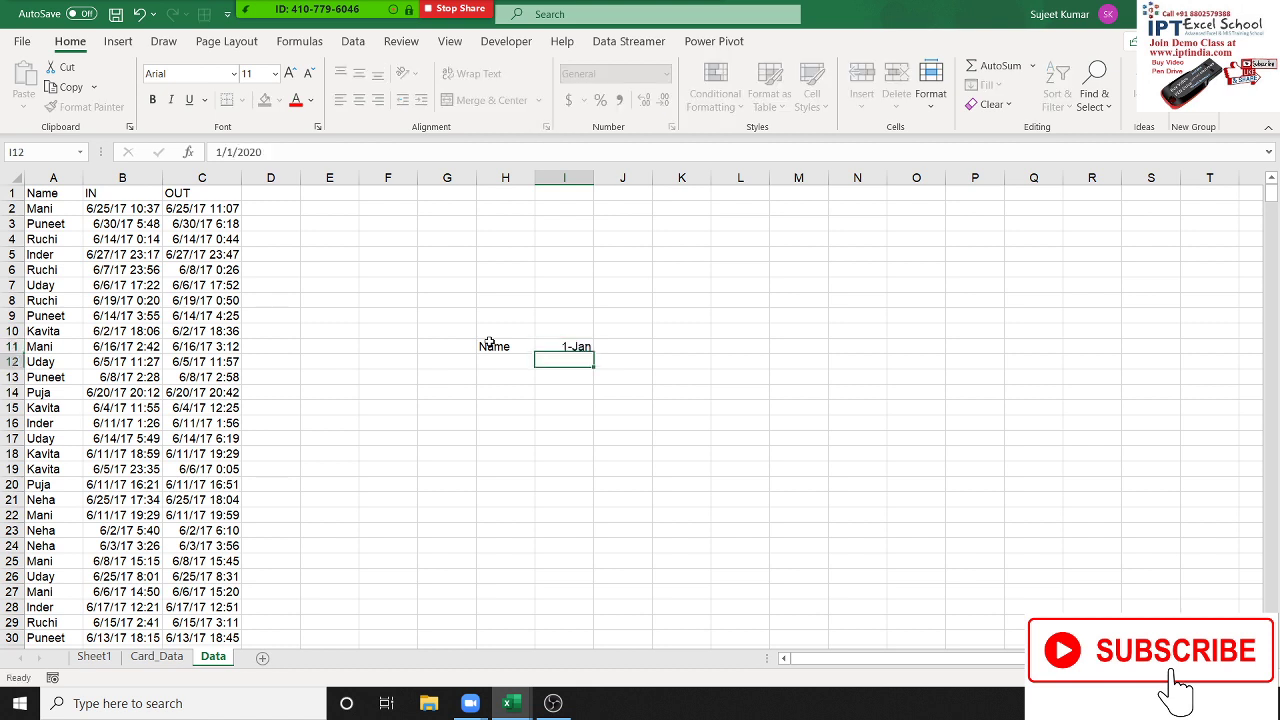
pyautogui.write('IN')
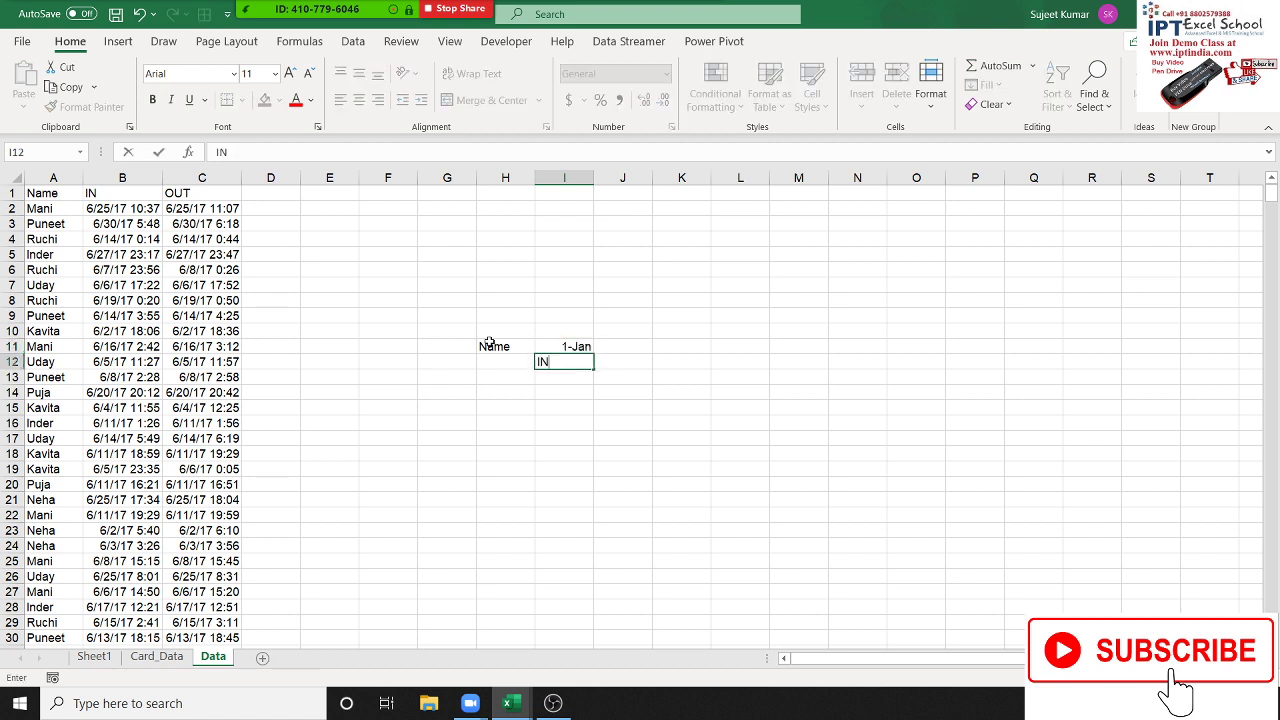
pyautogui.press('Tab')
pyautogui.write('O')
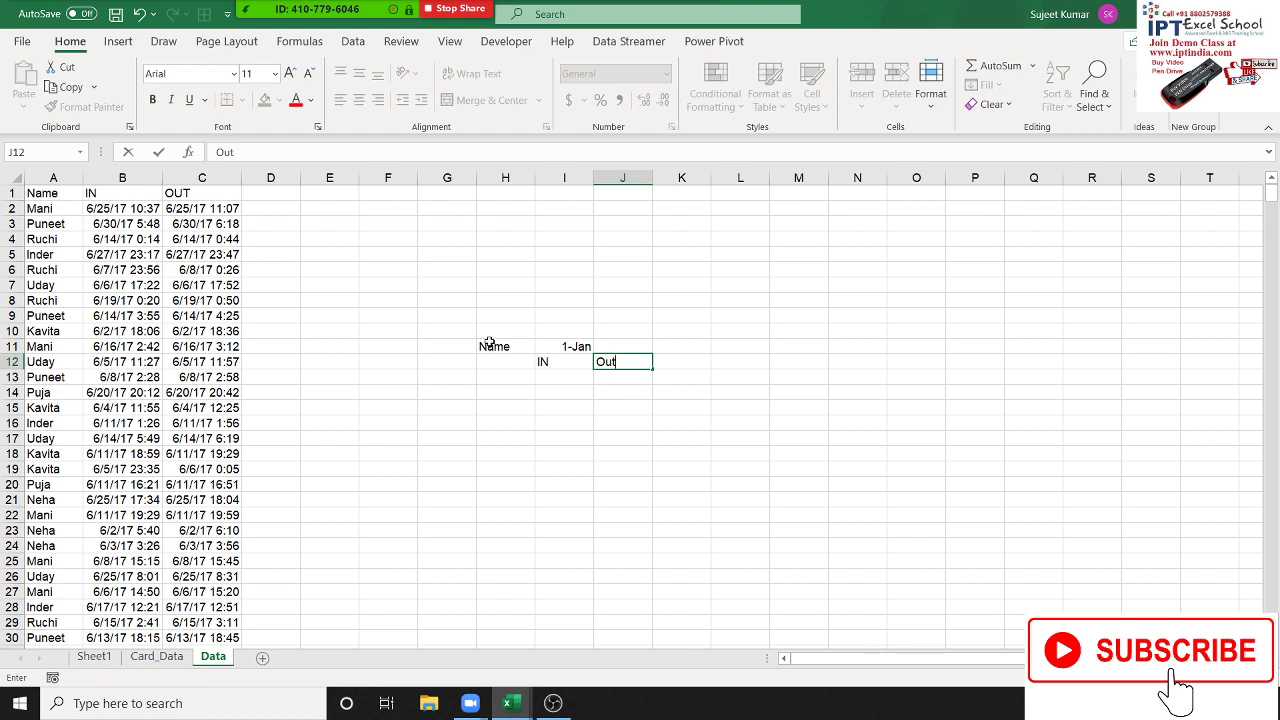
pyautogui.press('Return')
pyautogui.press('Left')
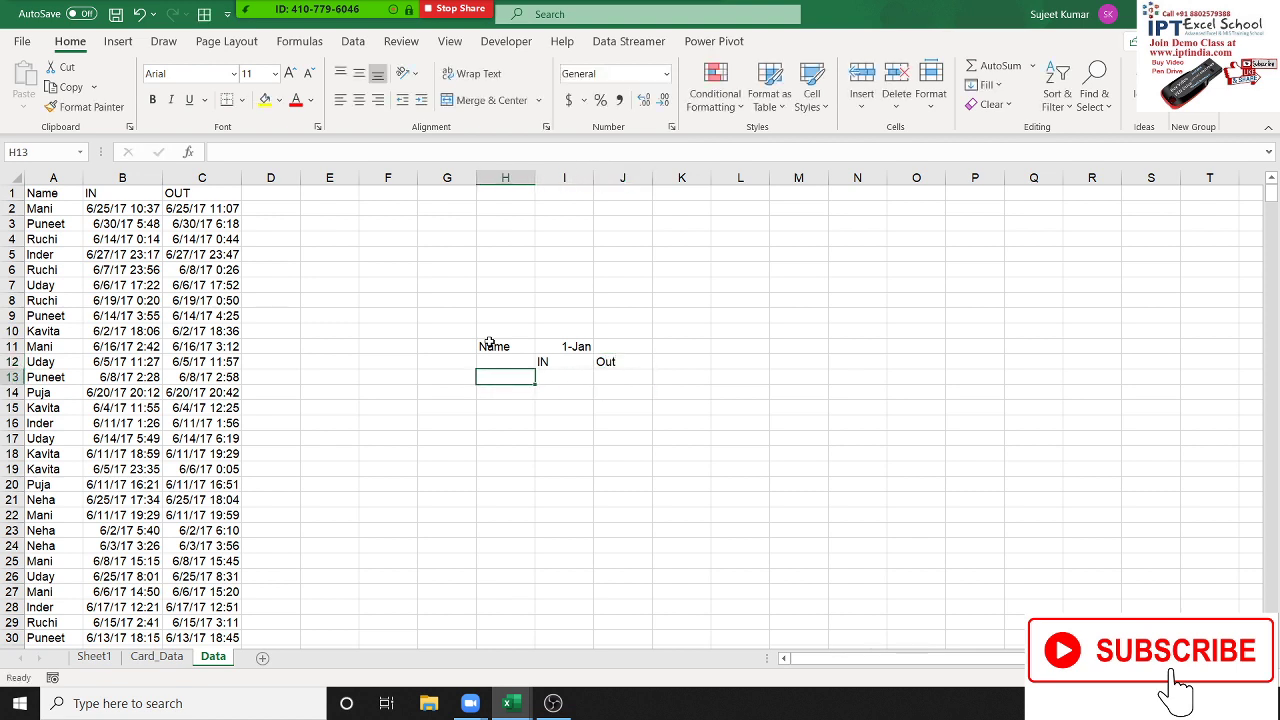
# - Add Puja with IN 10:00 and Out 18:00, then select H14:H18 below
pyautogui.write('Puja')
pyautogui.press('Tab')
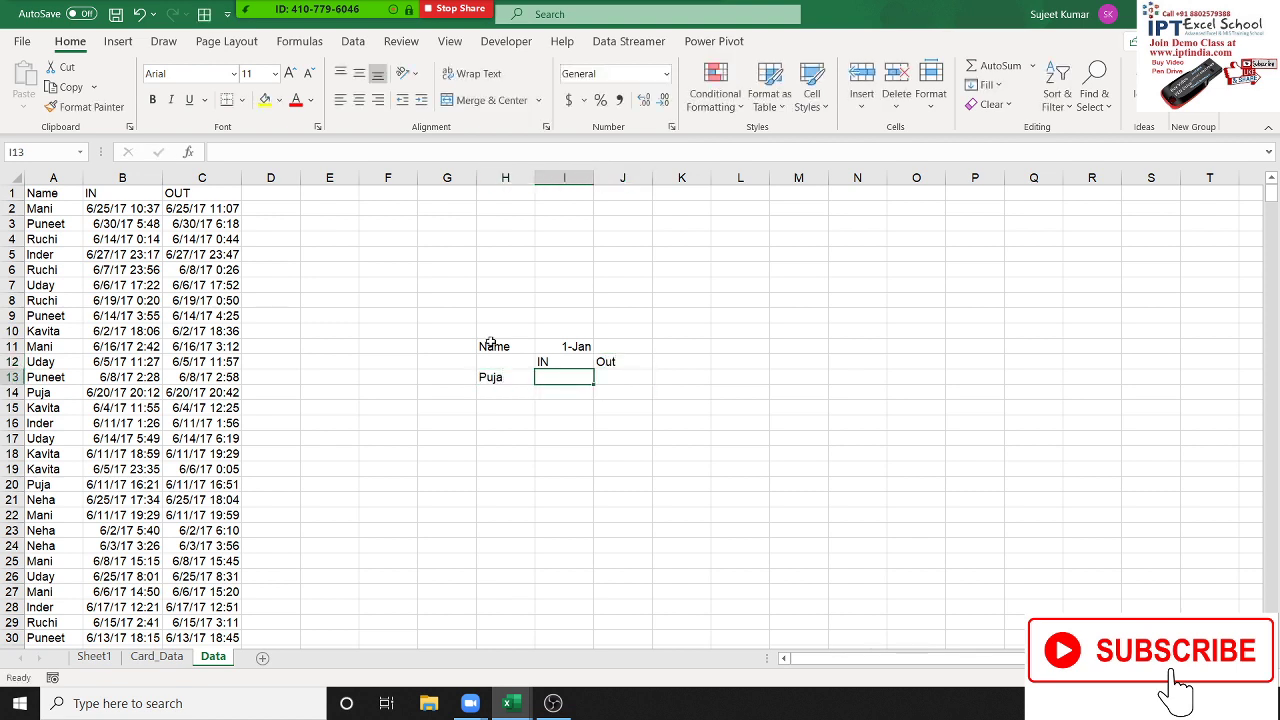
pyautogui.write('10:00')
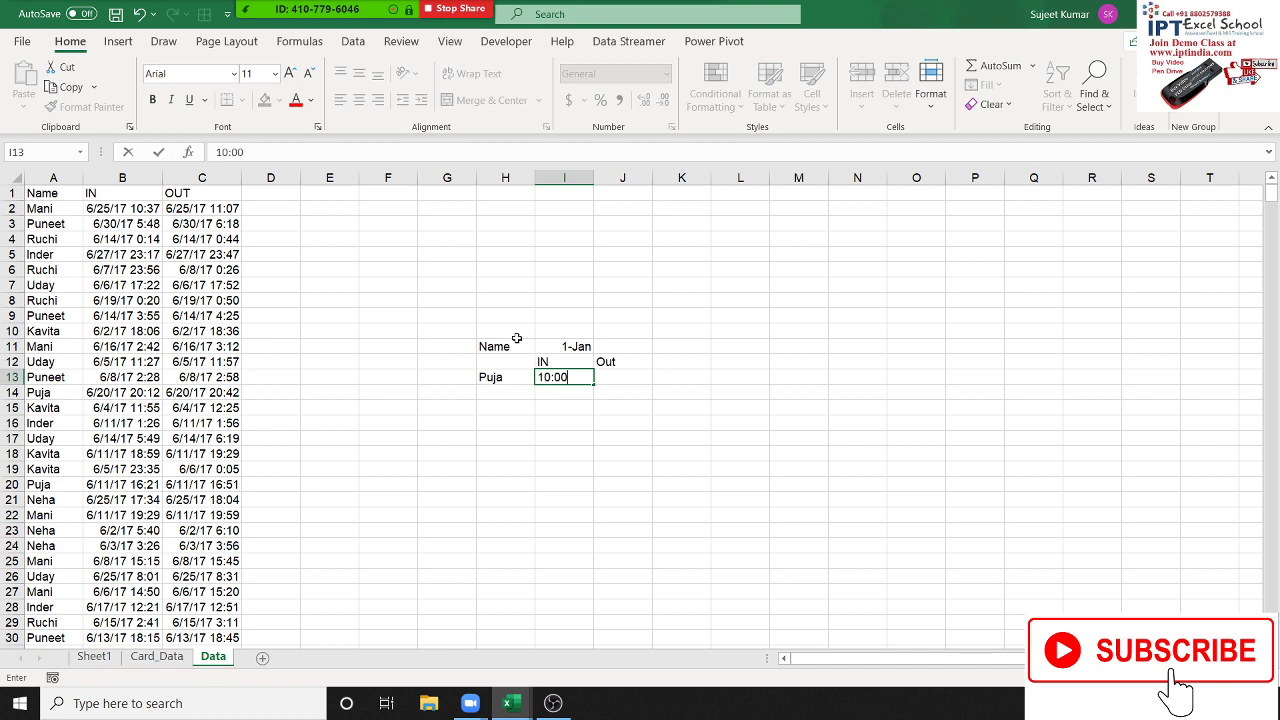
pyautogui.press('Tab')
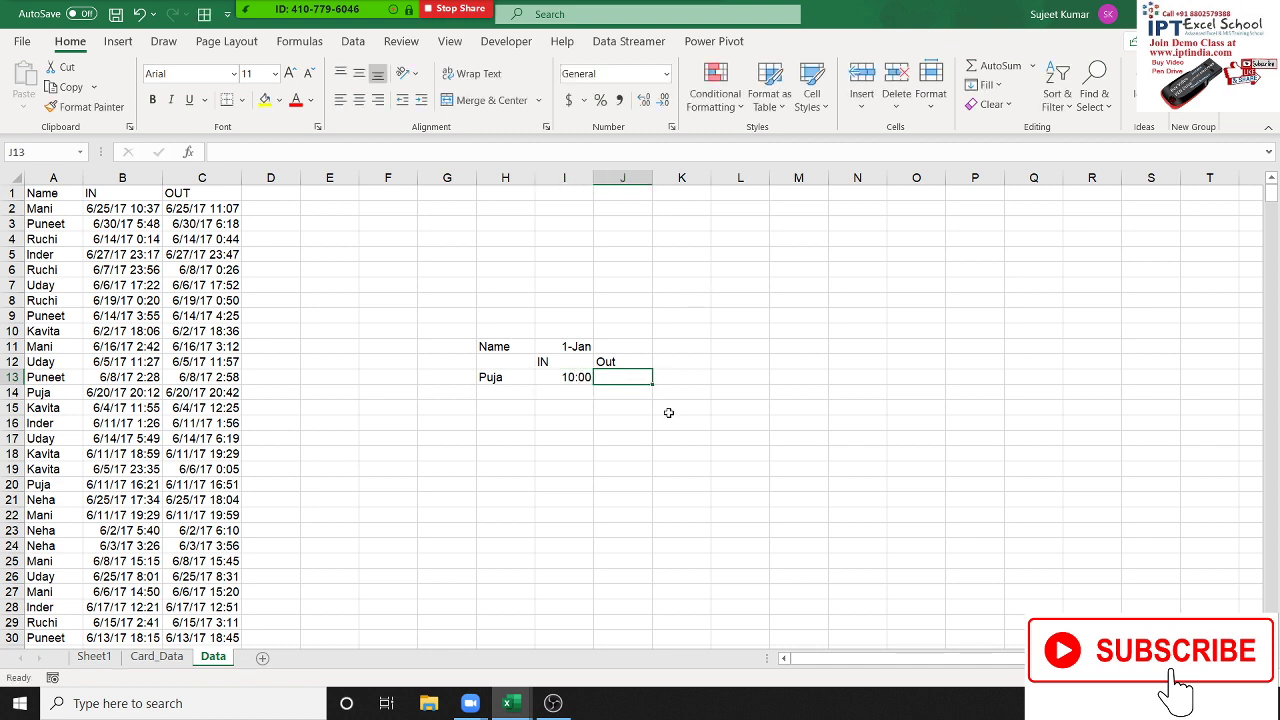
pyautogui.write('18:00')
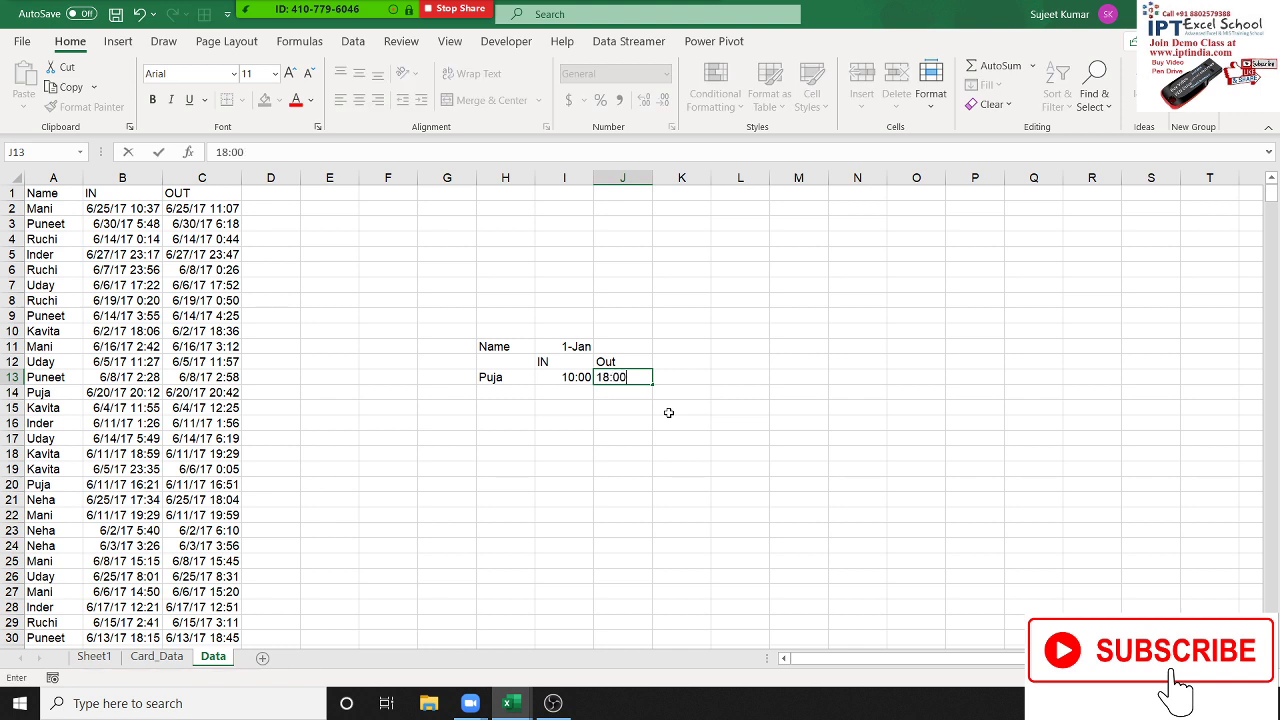
pyautogui.press('Return')
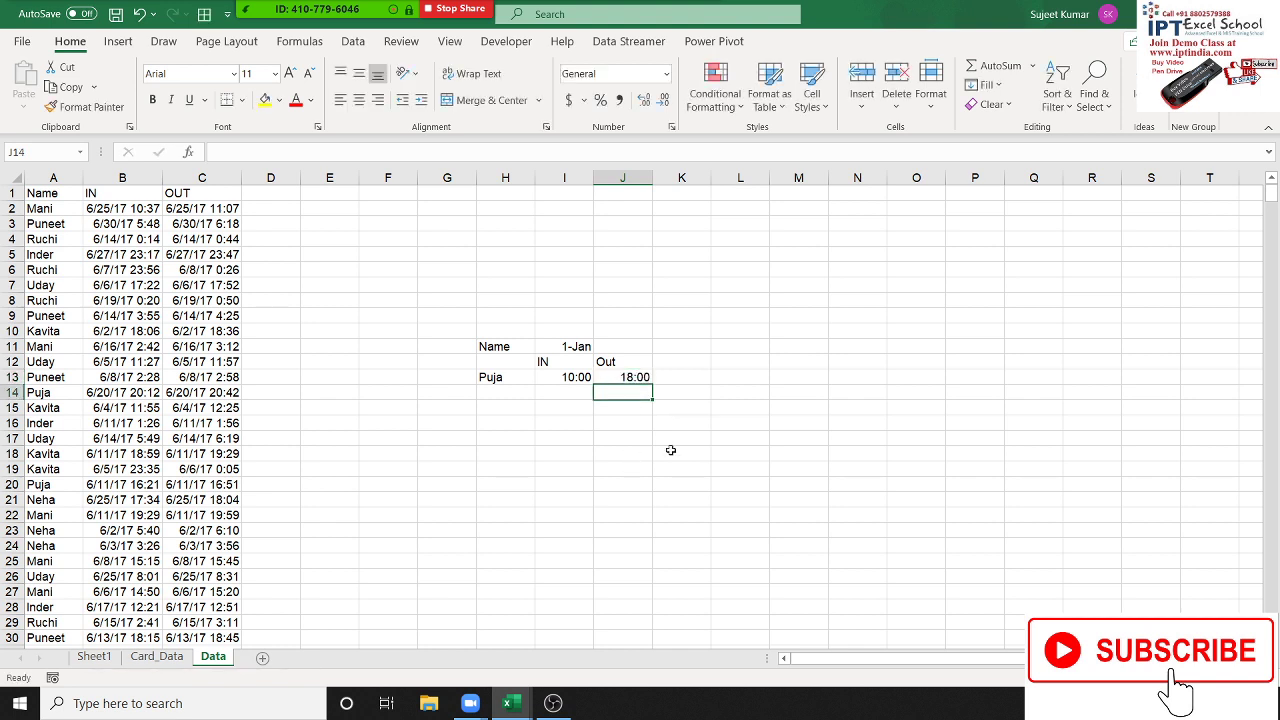
pyautogui.moveTo(488, 392); pyautogui.dragTo(503, 457)
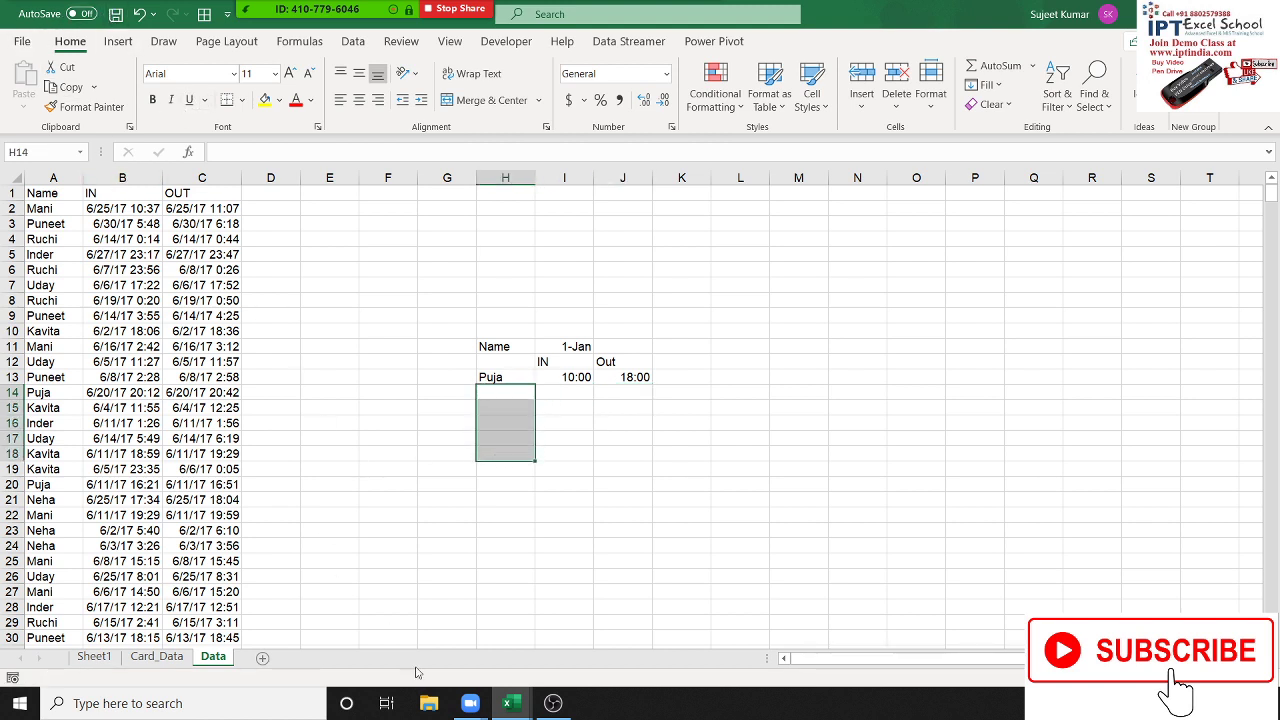
# - Launch Google Chrome from the Windows Start search by typing 'ch'
pyautogui.press('super')
pyautogui.write('ch')
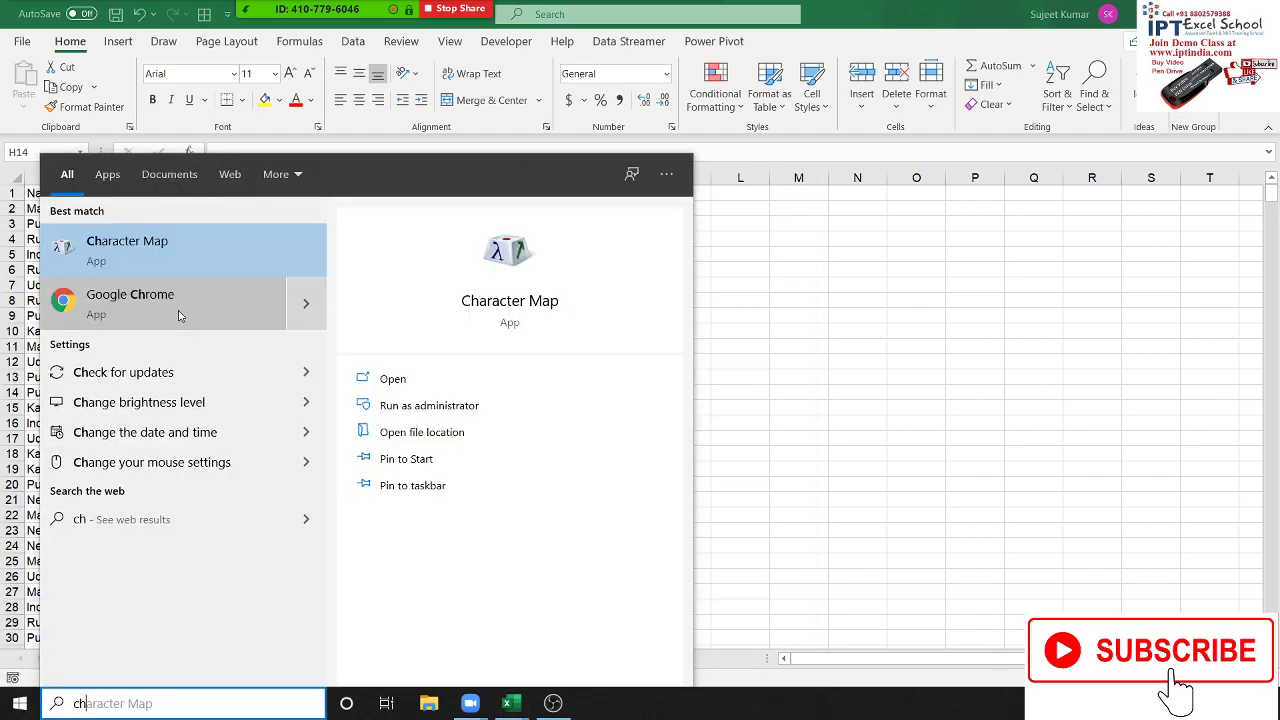
pyautogui.press('Return')
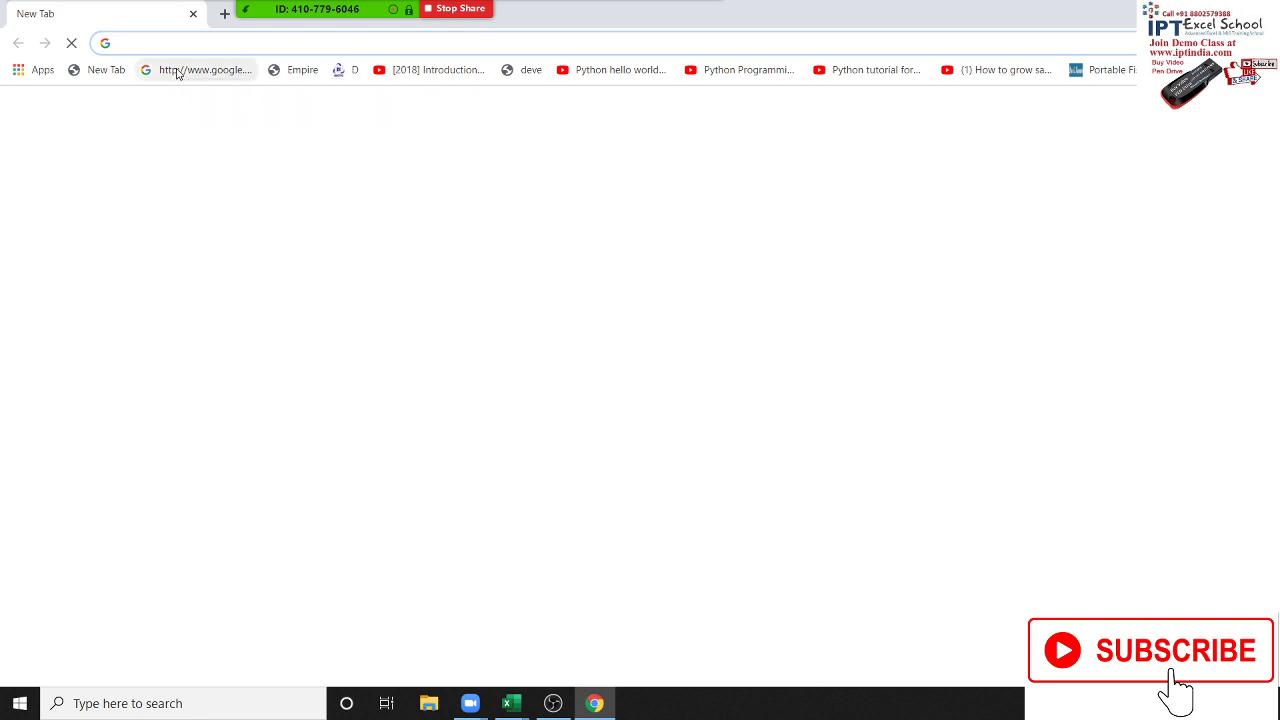
# - Load gmail.com in Chrome and scroll the Sent mail list back to the top
pyautogui.write('gm')
pyautogui.press('Return')
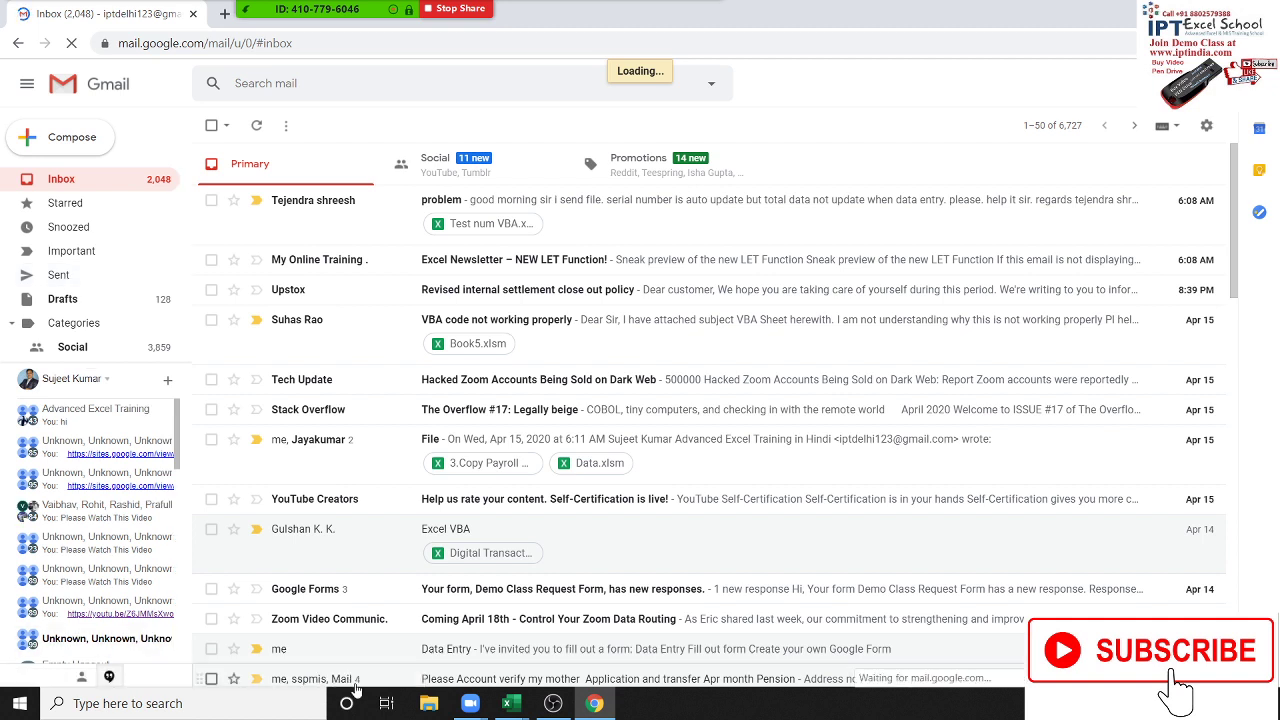
pyautogui.moveTo(650, 277)
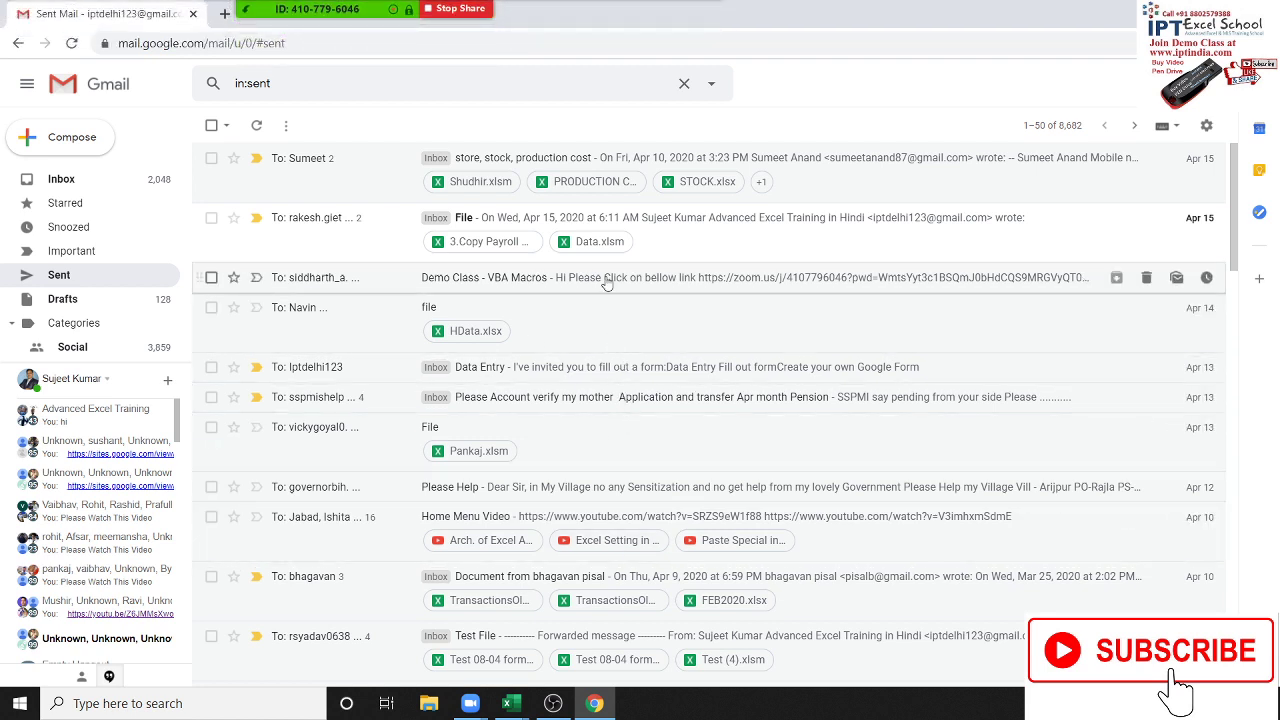
pyautogui.scroll(-3, 604, 281)
pyautogui.scroll(2, 604, 281)
pyautogui.scroll(1, 604, 281)
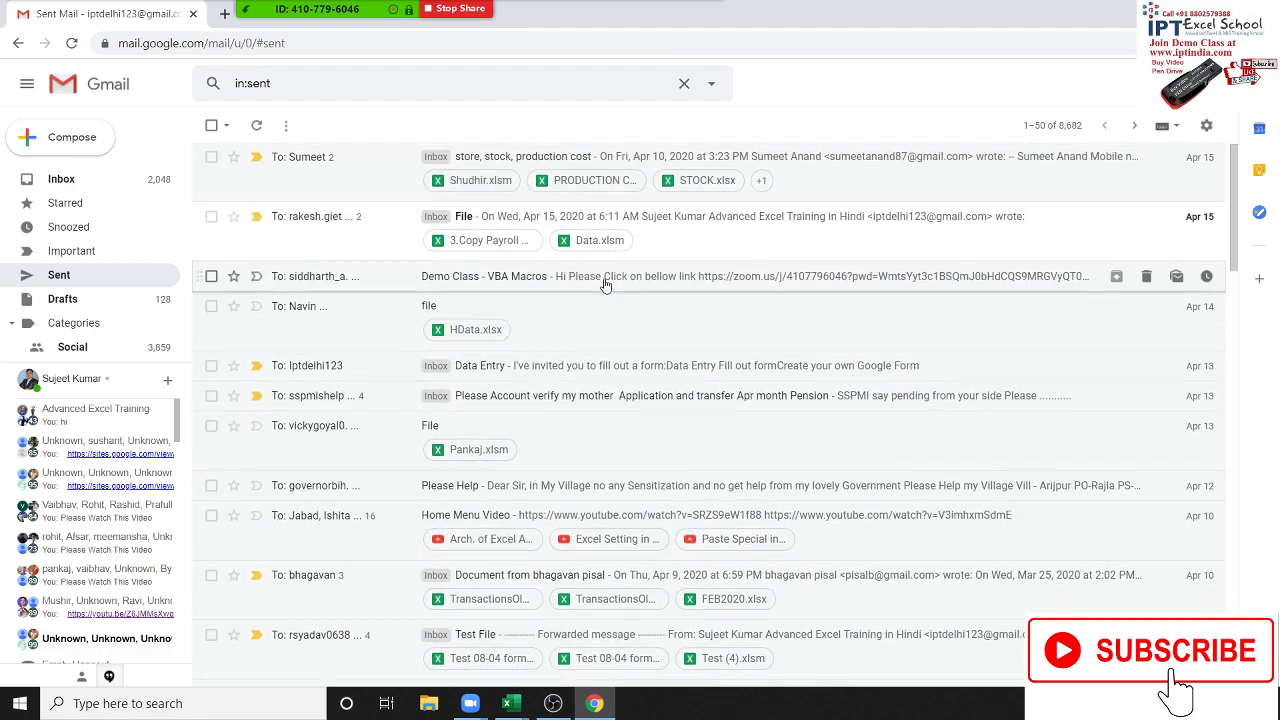
pyautogui.scroll(-5, 604, 283)
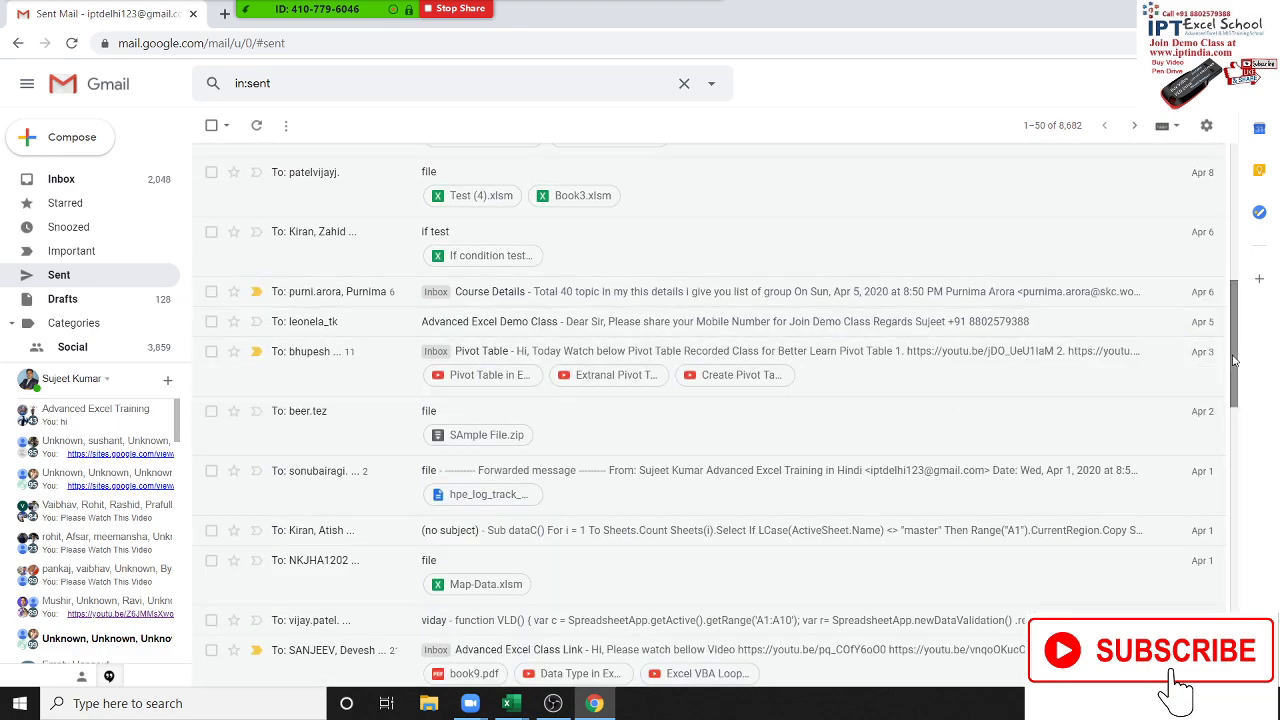
pyautogui.moveTo(1235, 360); pyautogui.dragTo(1235, 125)
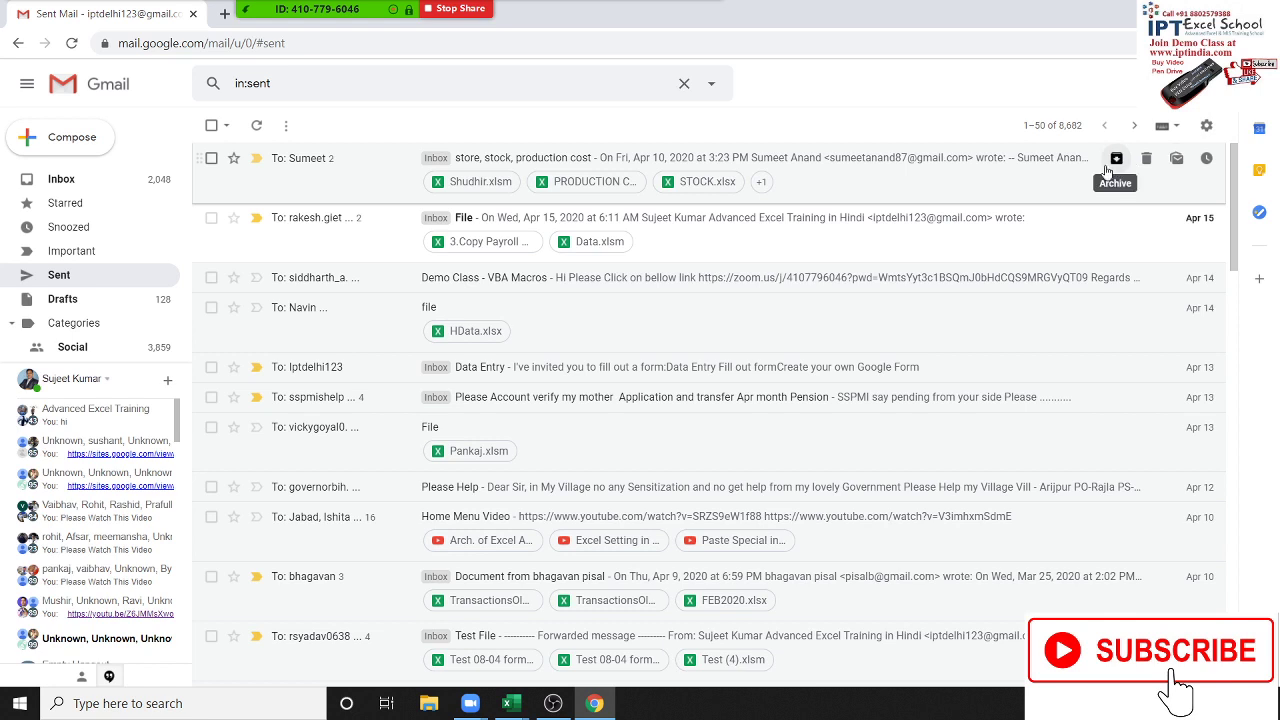
# - Open the File email thread and start a reply to its earlier message
pyautogui.click(772, 252)
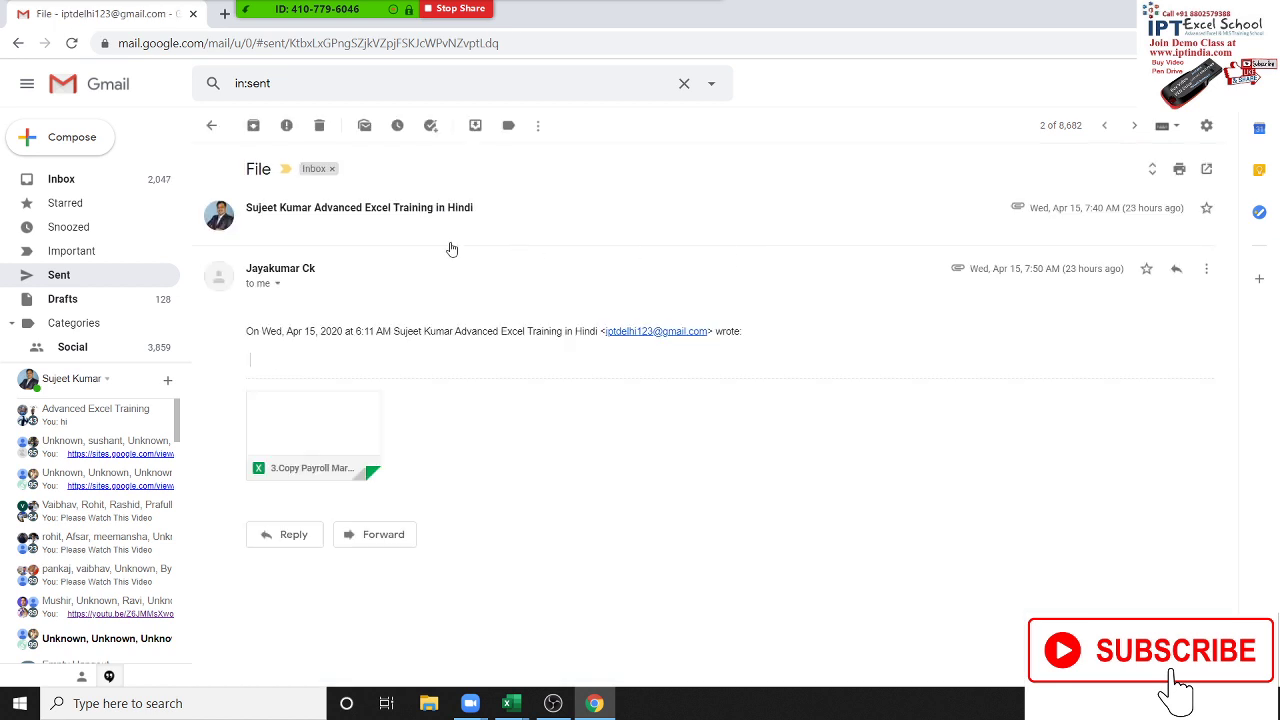
pyautogui.click(297, 223)
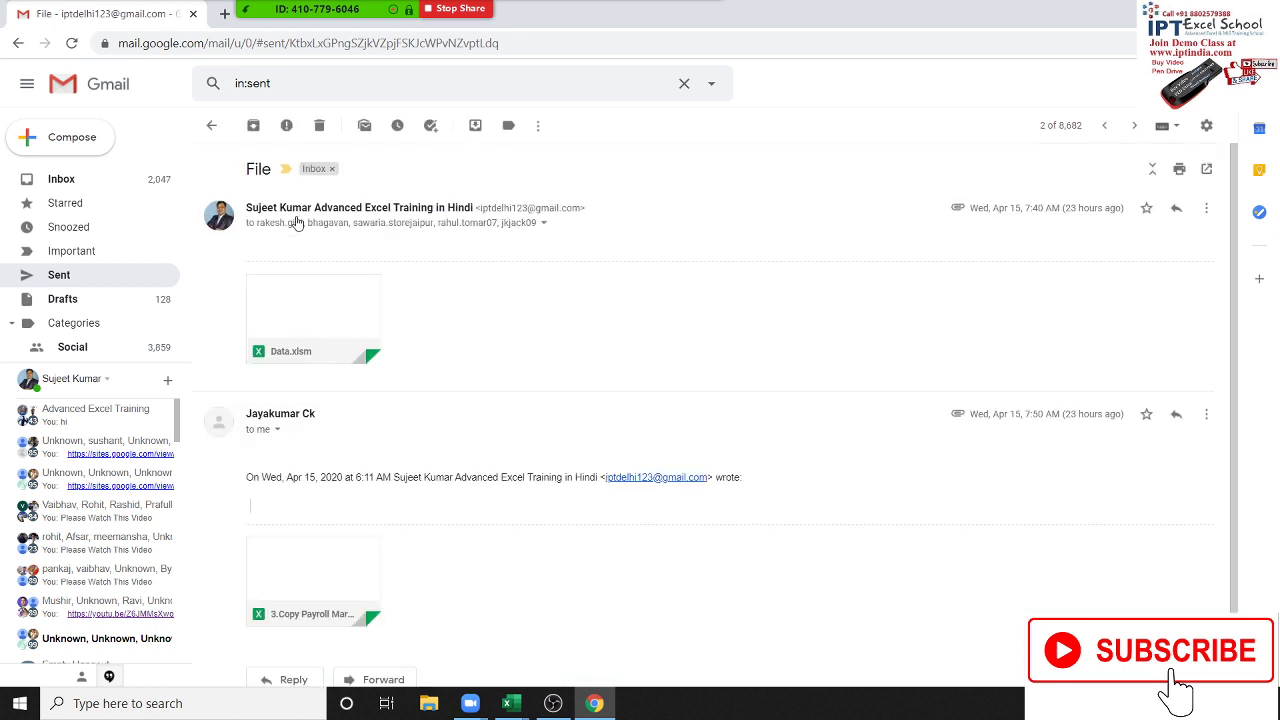
pyautogui.click(1172, 217)
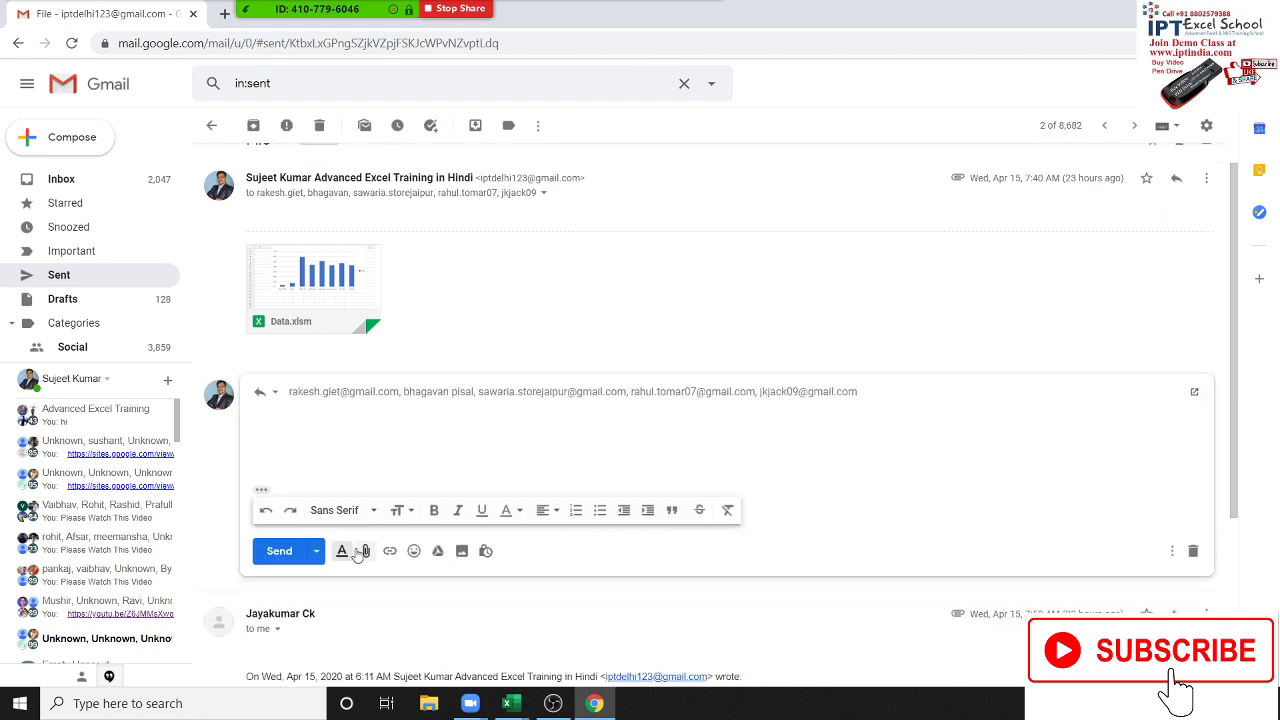
# - Attach Bio-Att.xlsm from the Downloads folder and send the reply
pyautogui.click(362, 551)
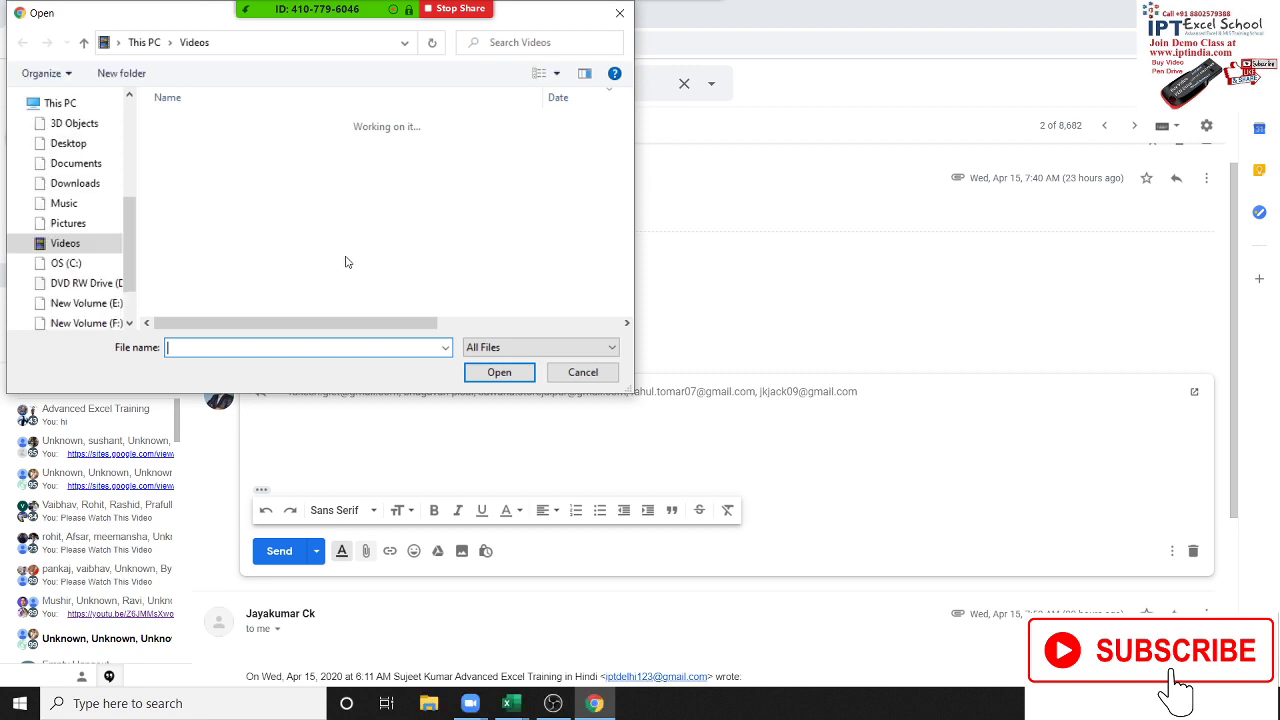
pyautogui.click(88, 185)
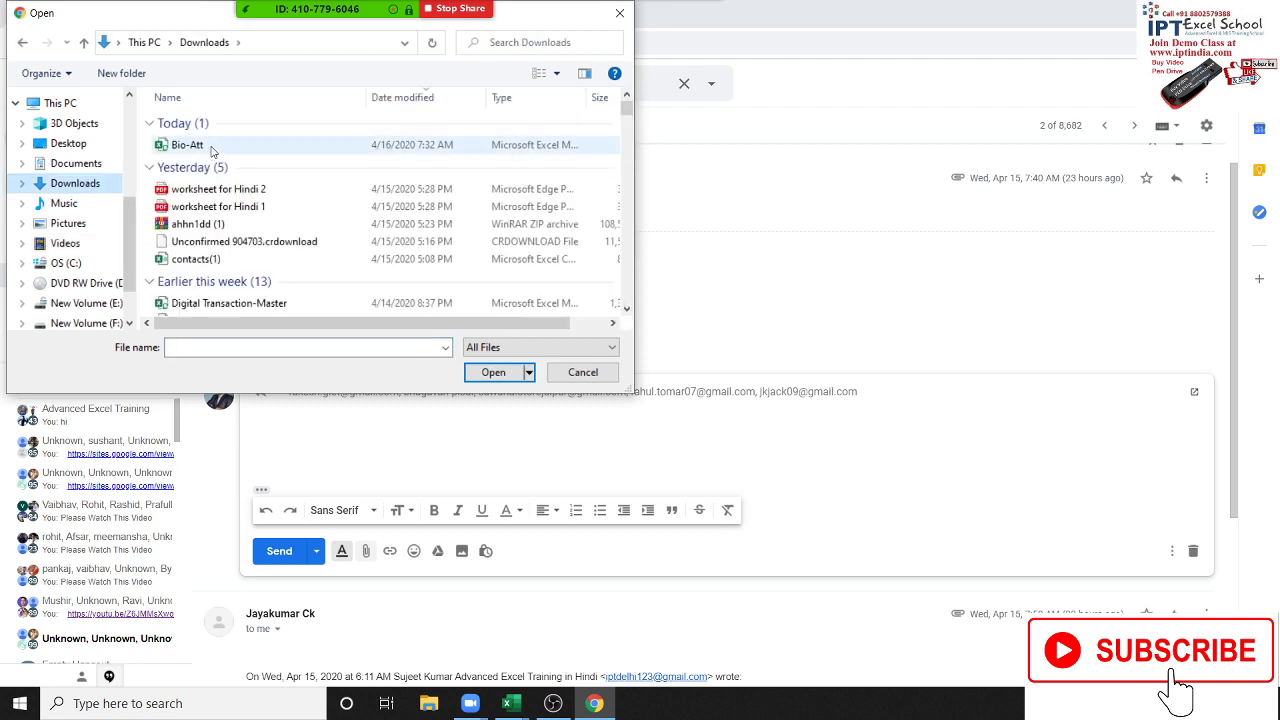
pyautogui.click(205, 146)
pyautogui.click(505, 374)
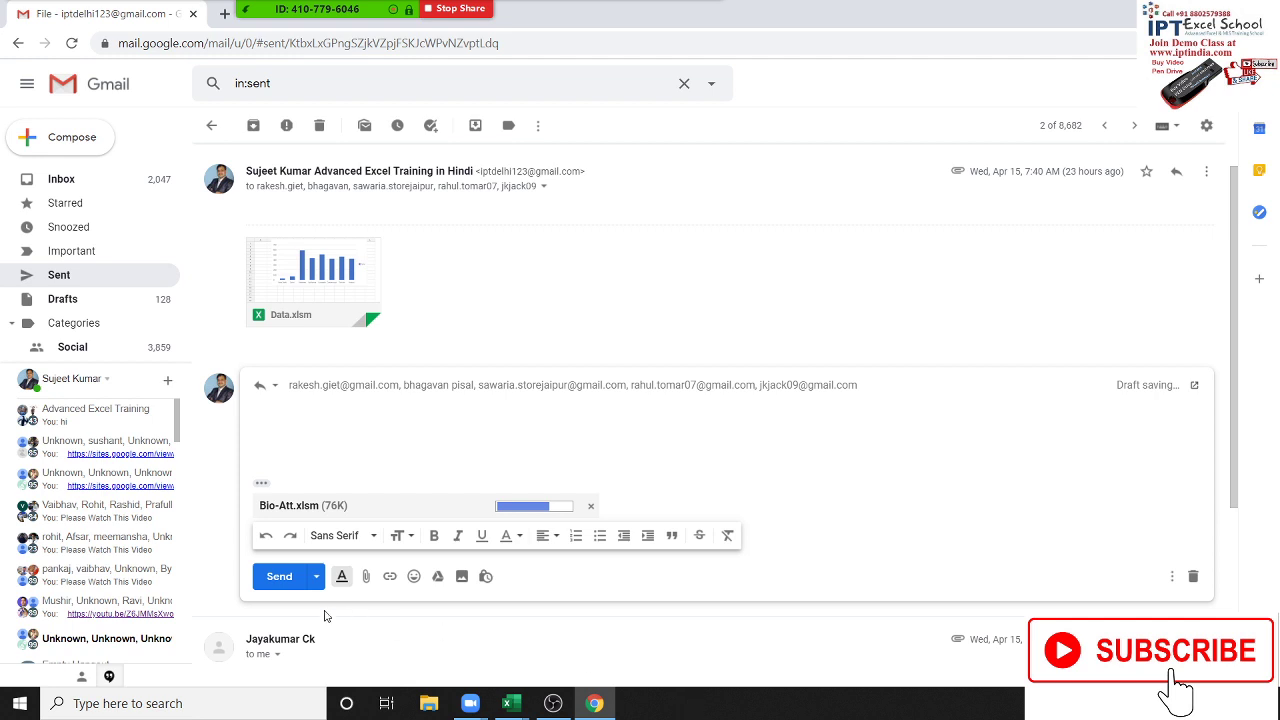
pyautogui.click(279, 578)
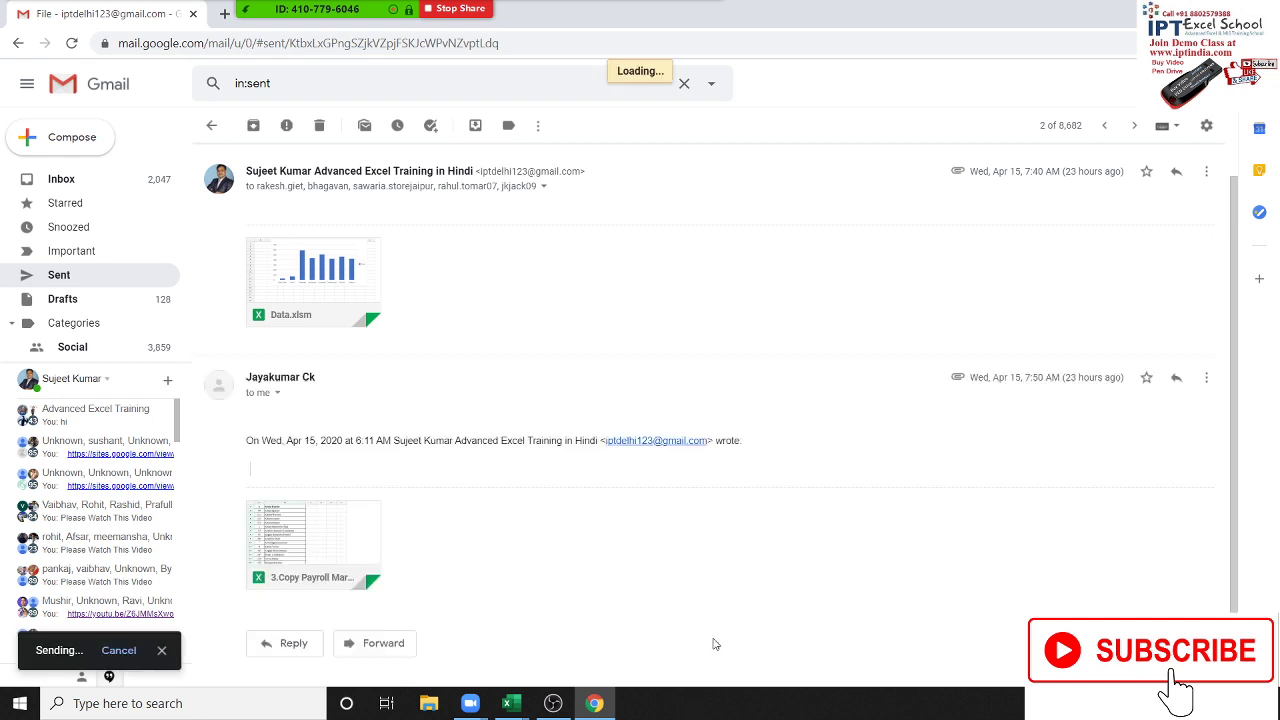